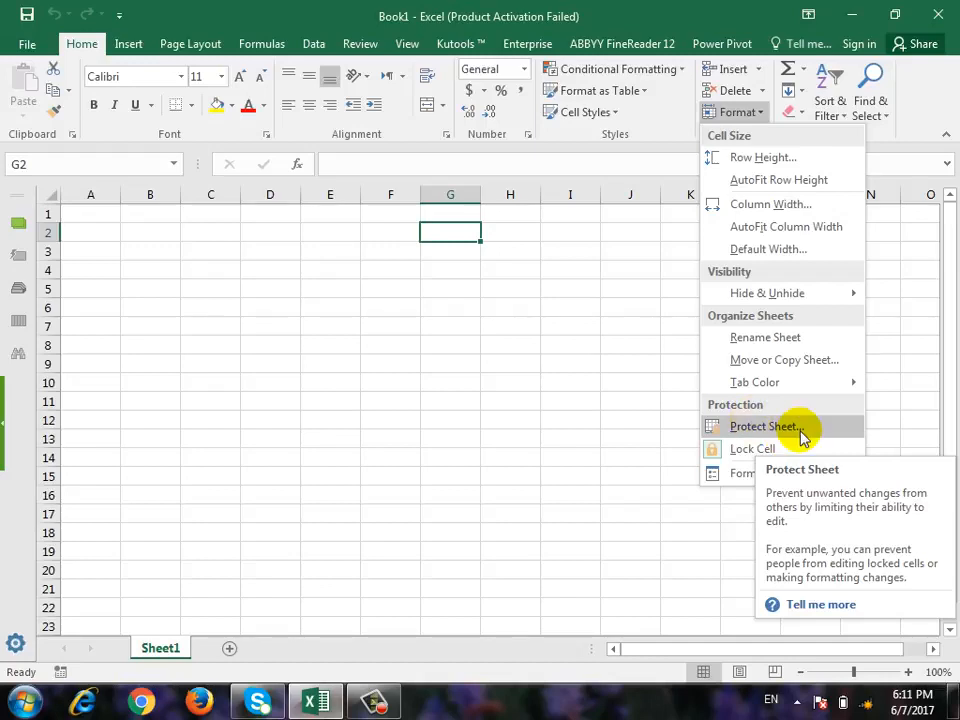
Review the user permissions offered in the Protect Sheet options, and close them without protecting the sheet.
{"action": "left_click", "coordinate": [803, 428]}
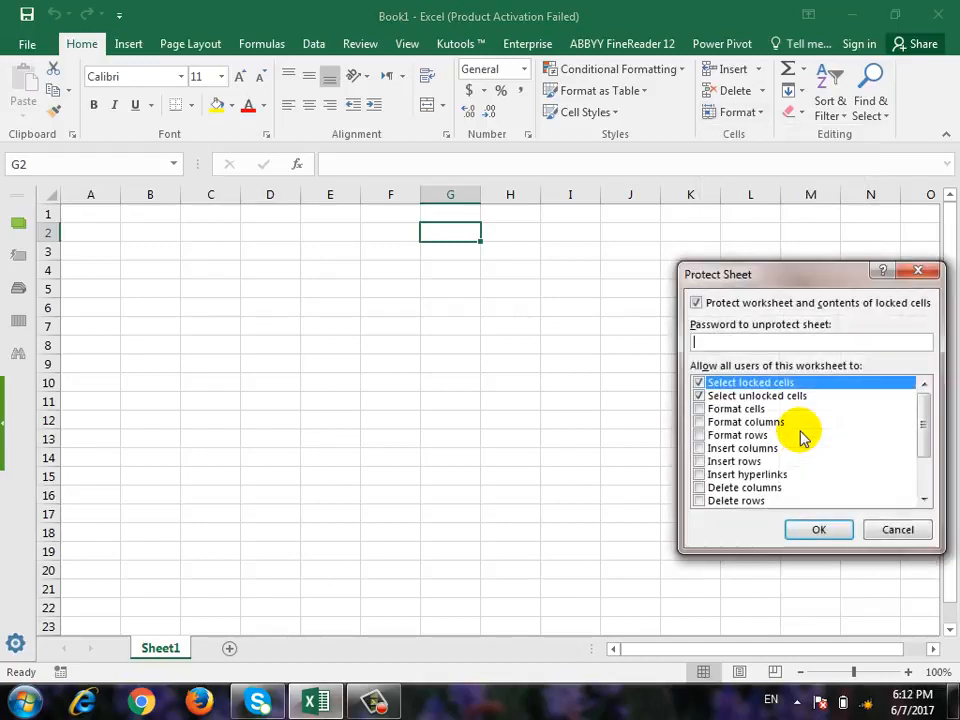
{"action": "left_click_drag", "start_coordinate": [792, 283], "coordinate": [536, 202]}
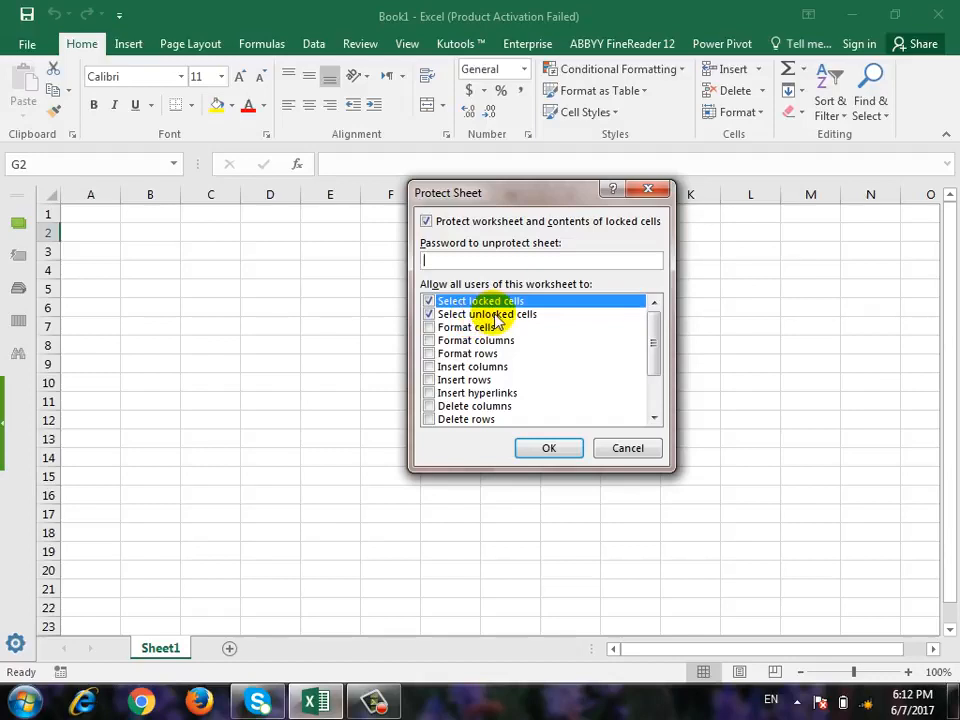
{"action": "scroll", "coordinate": [445, 370], "scroll_direction": "down", "scroll_amount": 2}
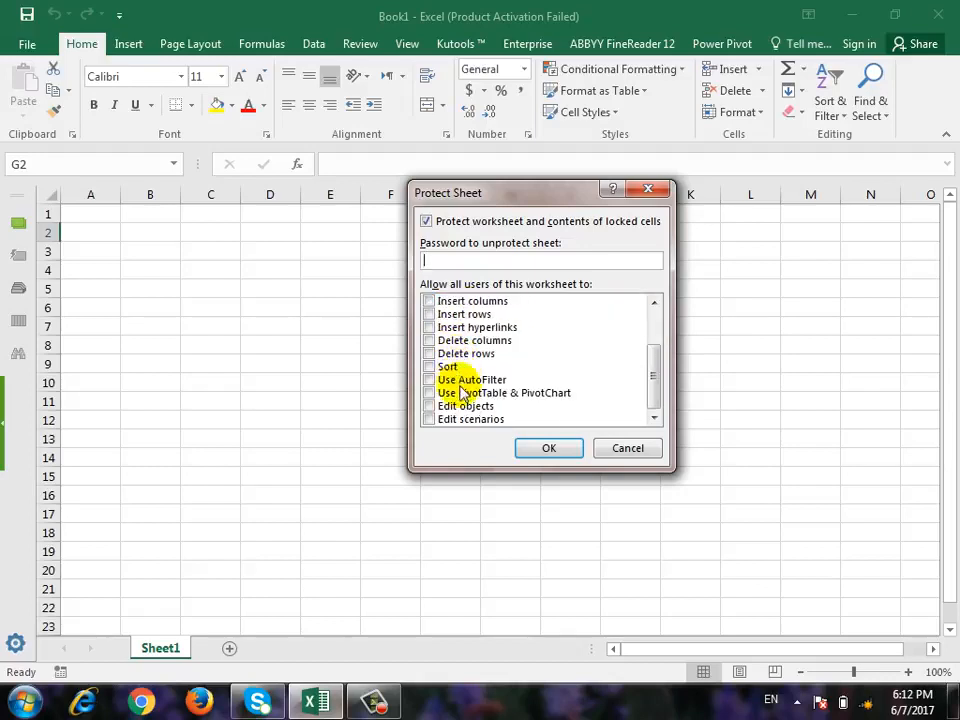
{"action": "scroll", "coordinate": [460, 385], "scroll_direction": "up", "scroll_amount": 2}
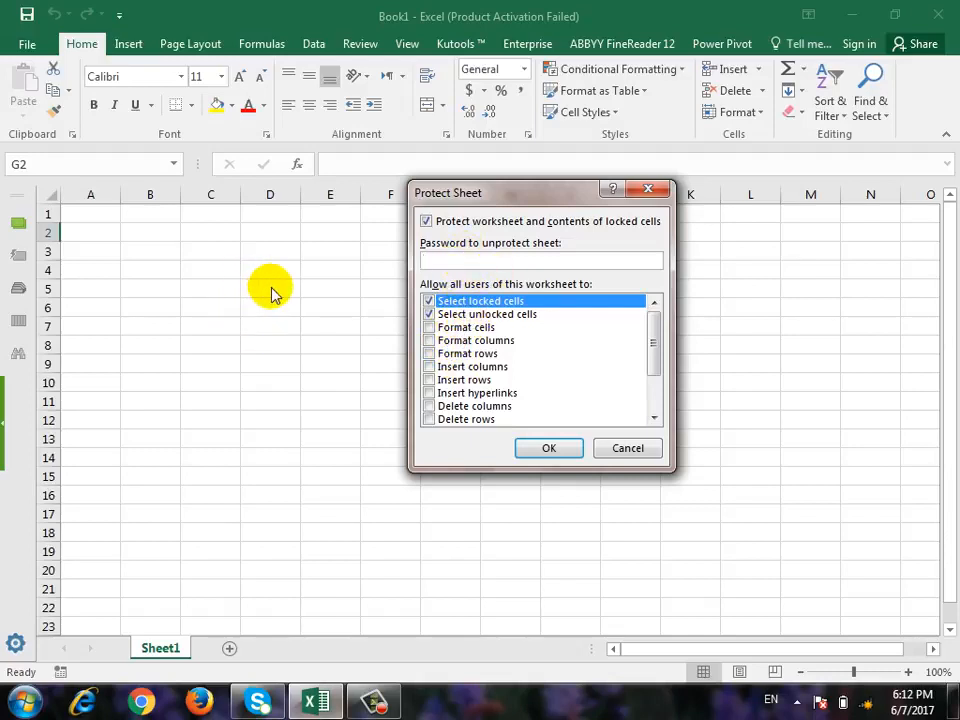
{"action": "key", "text": "Escape"}
Protect Sheet1 with the sheet password, entered twice, allowing users only to select locked and unlocked cells.
{"action": "left_click", "coordinate": [378, 310]}
{"action": "left_click", "coordinate": [516, 342]}
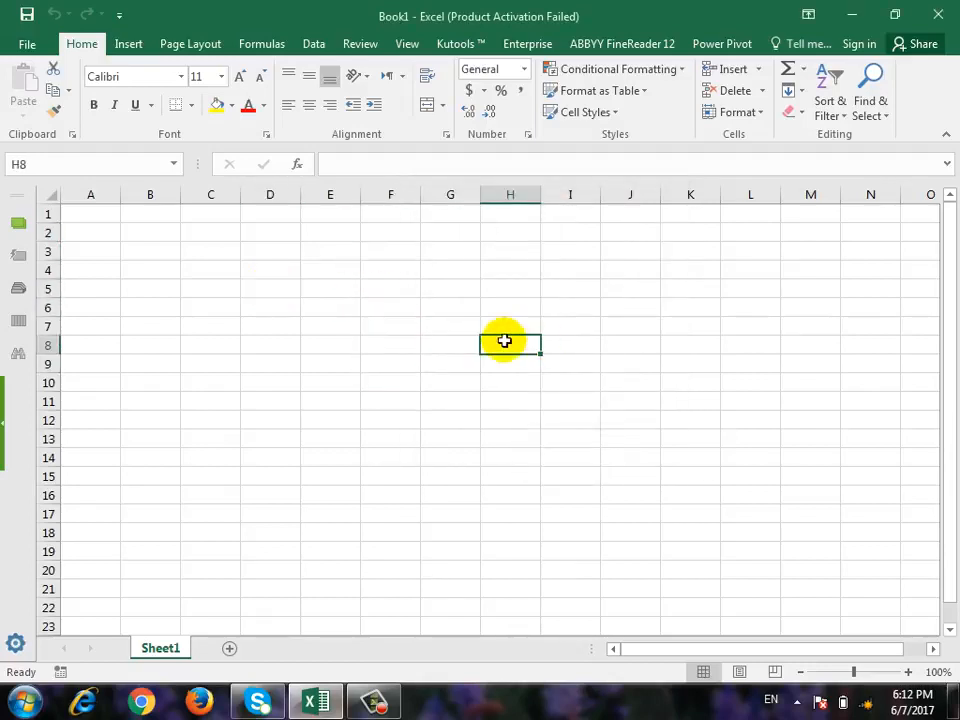
{"action": "left_click", "coordinate": [757, 111]}
{"action": "left_click", "coordinate": [782, 425]}
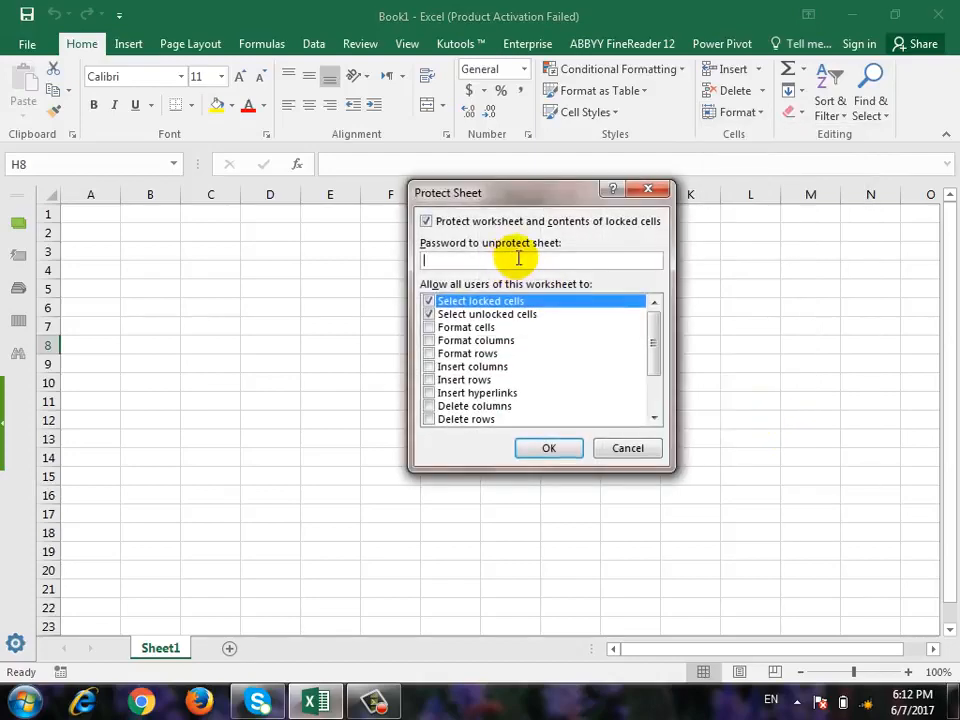
{"action": "left_click", "coordinate": [549, 448]}
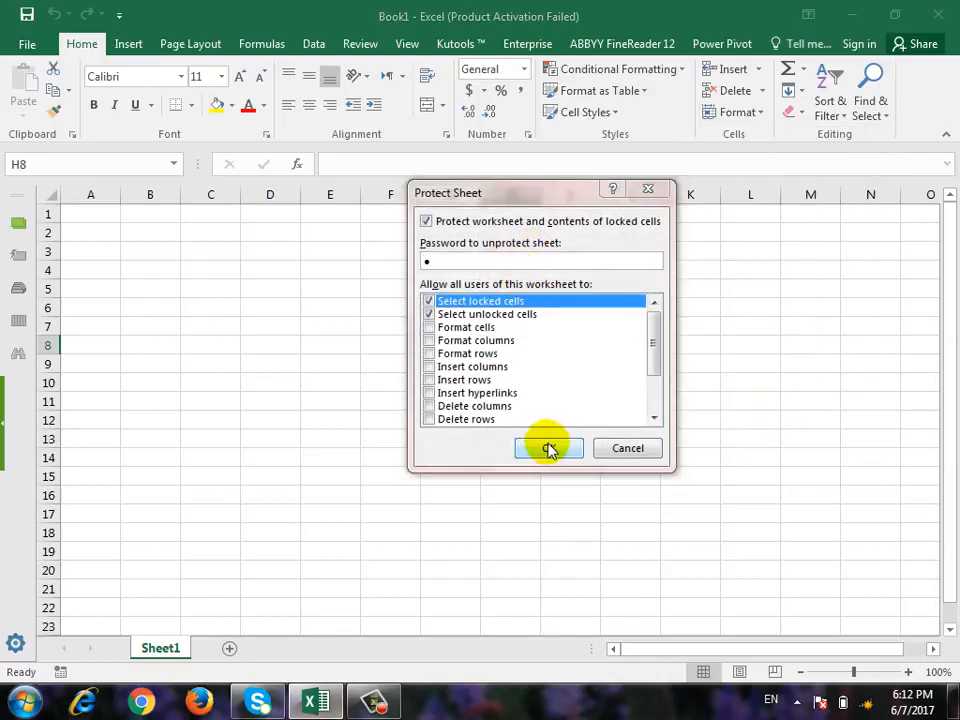
{"action": "type", "text": "1"}
{"action": "left_click", "coordinate": [553, 396]}
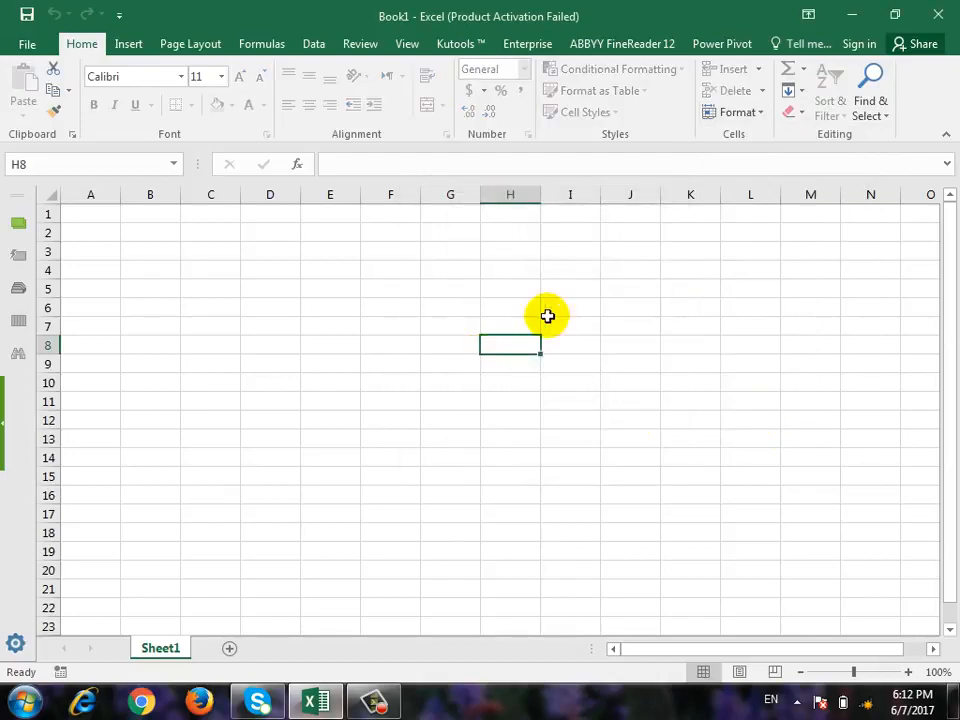
Try to clear cell G6 on the protected sheet.
{"action": "key", "text": "Up"}
{"action": "key", "text": "Up"}
{"action": "key", "text": "Left"}
{"action": "key", "text": "Delete"}
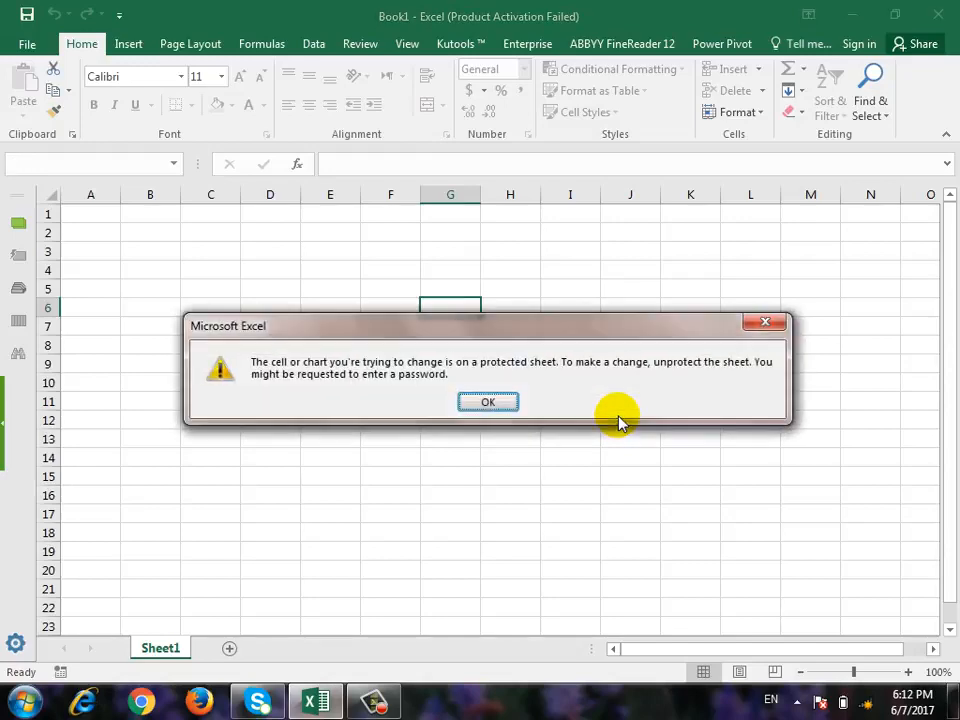
{"action": "left_click", "coordinate": [480, 398]}
{"action": "key", "text": "Delete"}
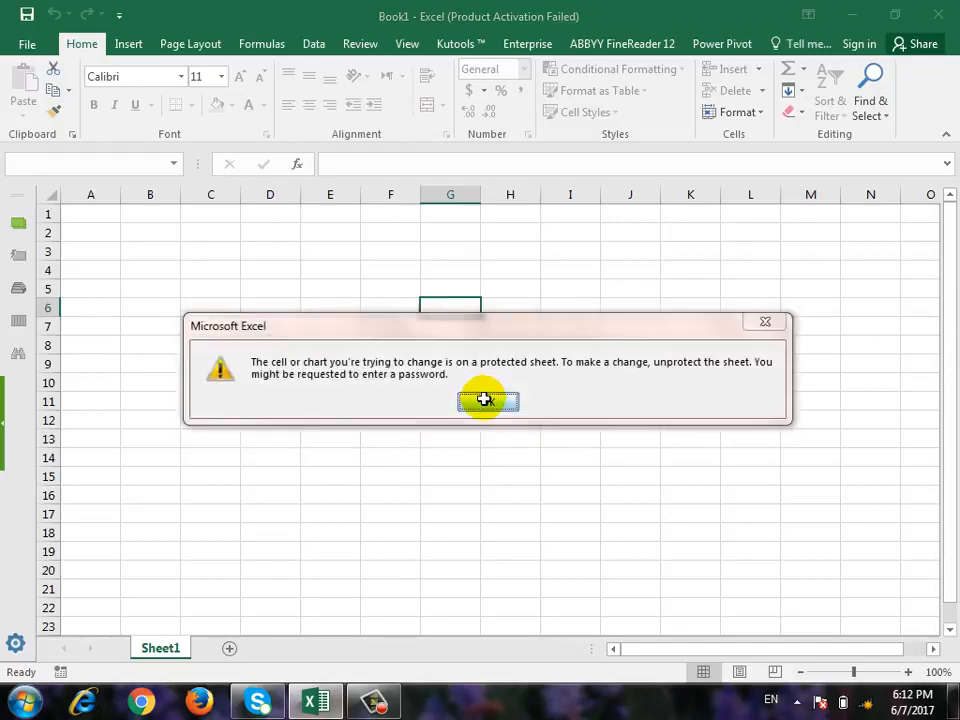
{"action": "left_click", "coordinate": [483, 398]}
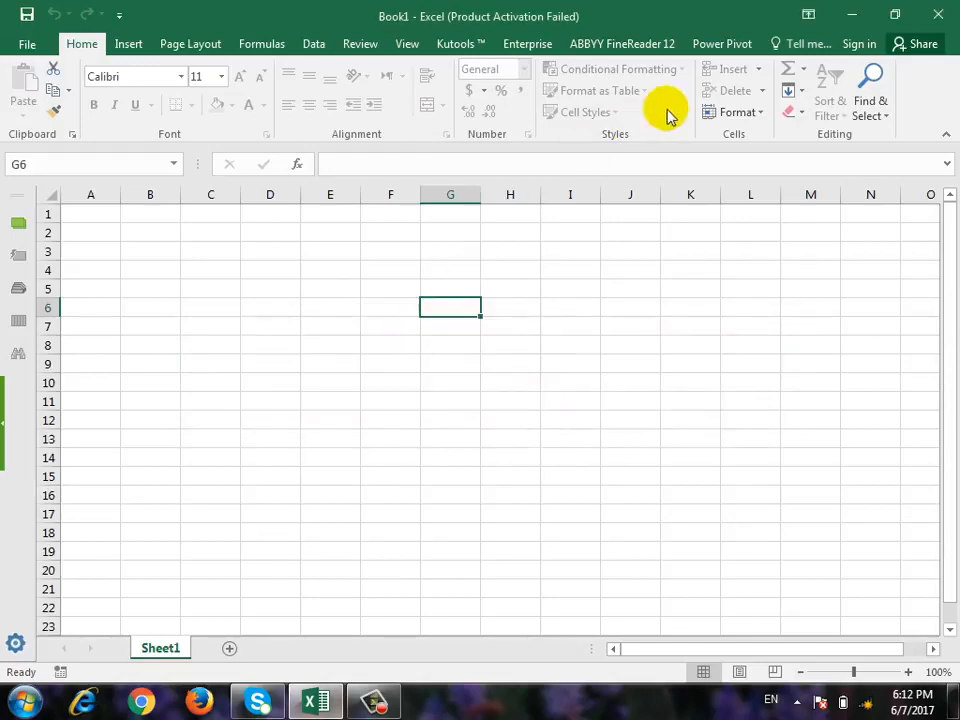
Unprotect the sheet by supplying the sheet password.
{"action": "left_click", "coordinate": [729, 118]}
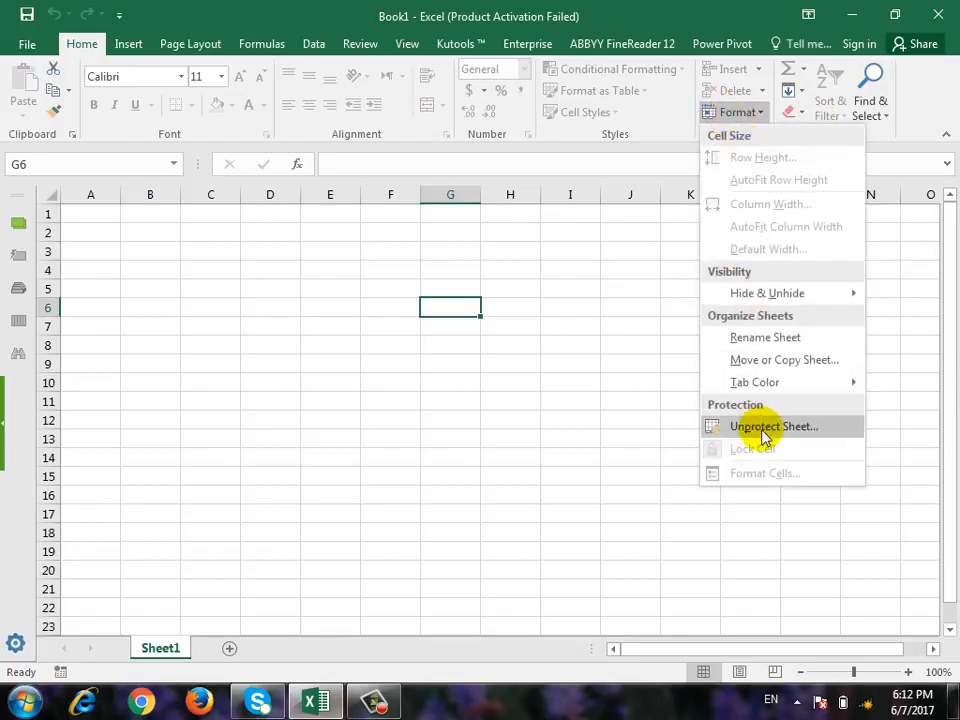
{"action": "left_click", "coordinate": [740, 426]}
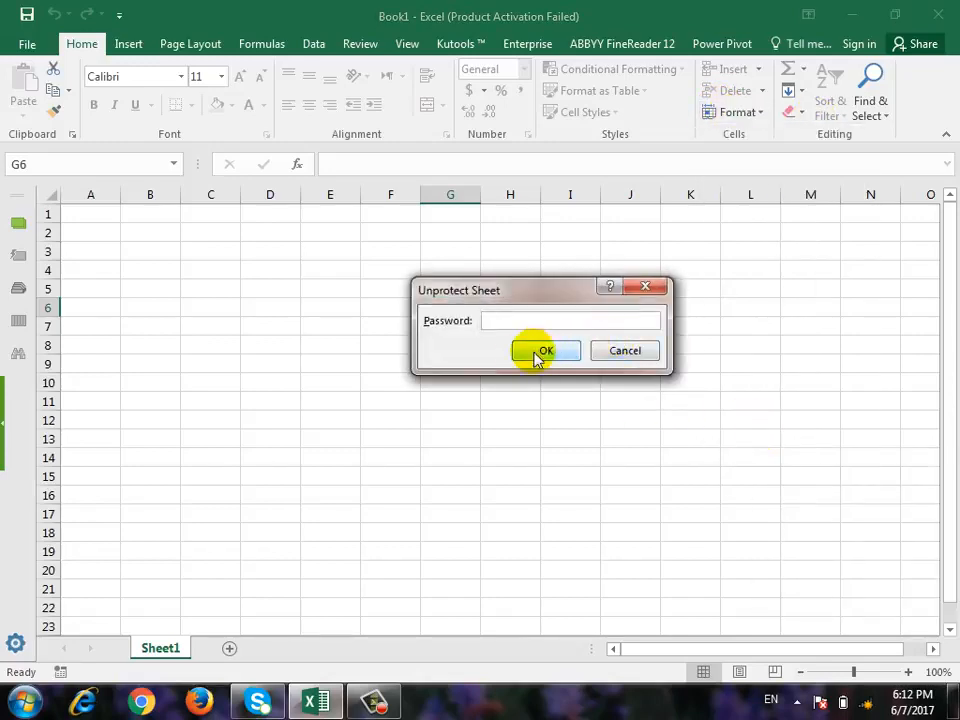
{"action": "type", "text": "1"}
{"action": "left_click", "coordinate": [527, 358]}
Test editing on the unprotected sheet by entering 1 in cell G6 and clearing it again.
{"action": "type", "text": "1"}
{"action": "left_click", "coordinate": [502, 346]}
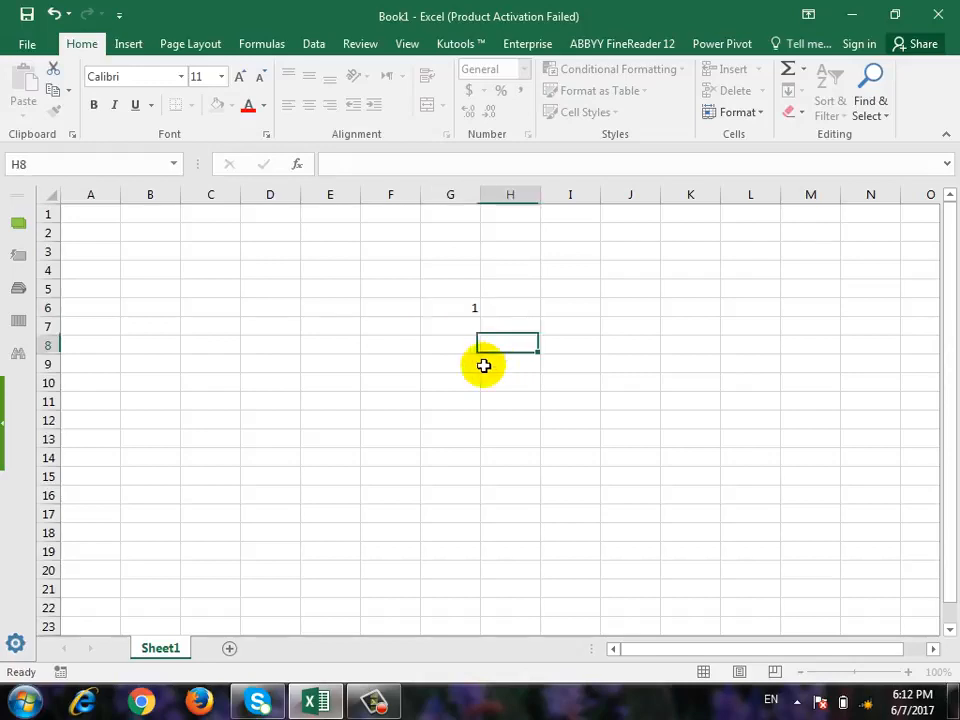
{"action": "left_click", "coordinate": [470, 300]}
{"action": "key", "text": "Delete"}
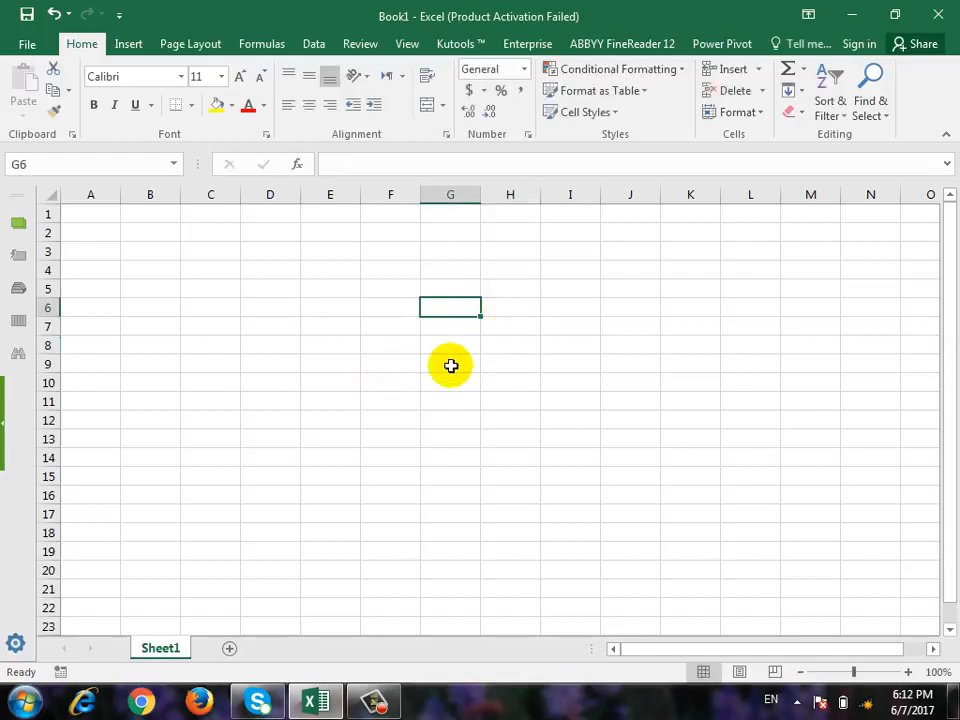
{"action": "left_click", "coordinate": [396, 382]}
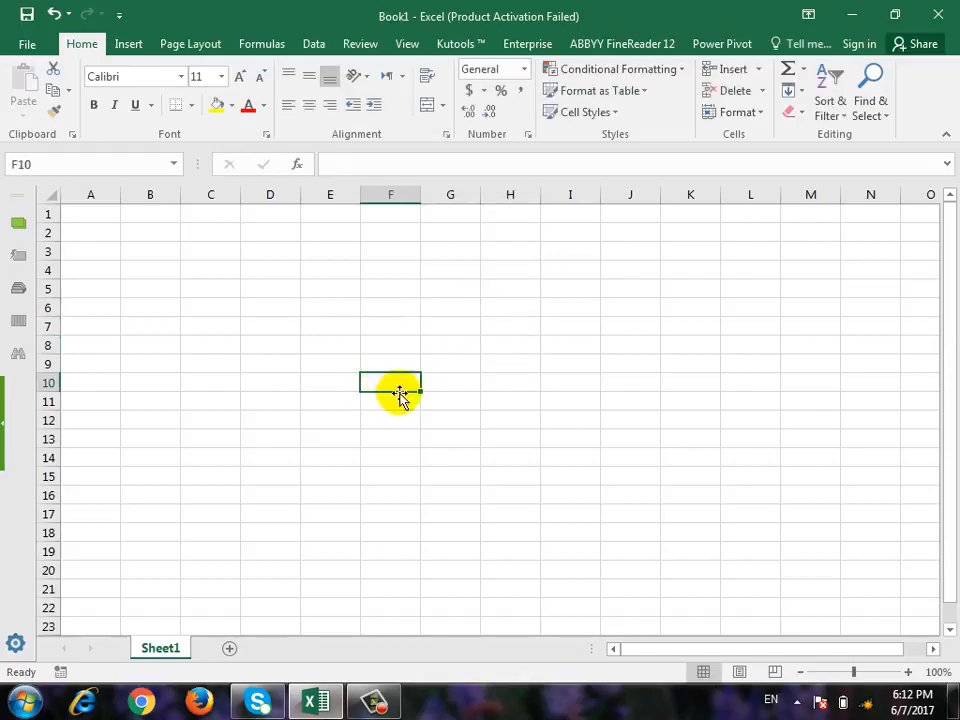
Apply all borders to the range D6:H13.
{"action": "left_click_drag", "start_coordinate": [280, 308], "coordinate": [491, 437]}
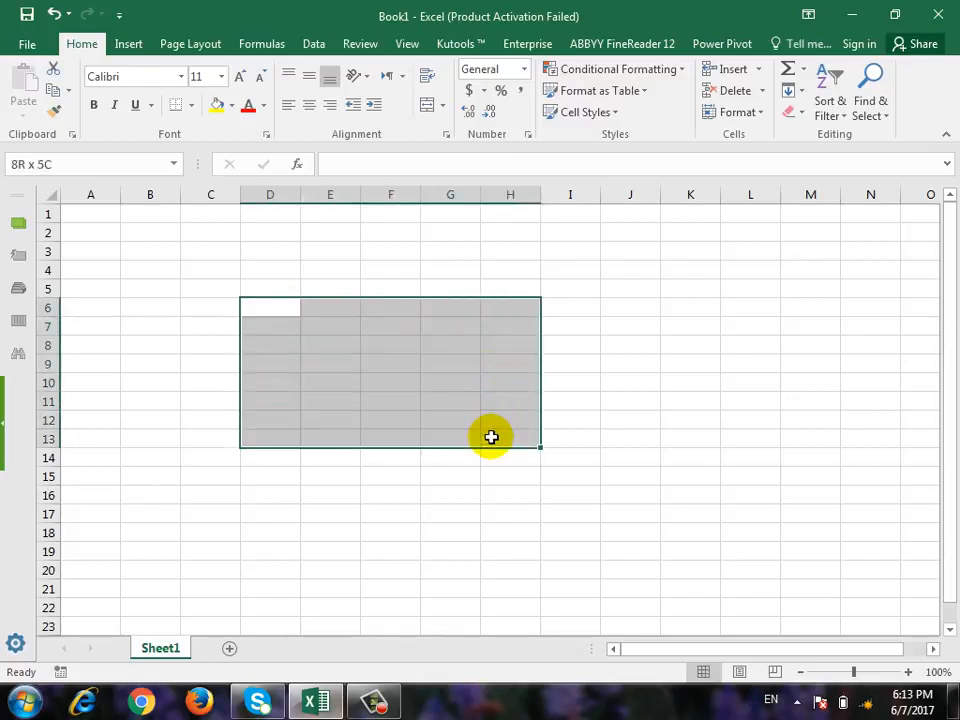
{"action": "left_click", "coordinate": [191, 105]}
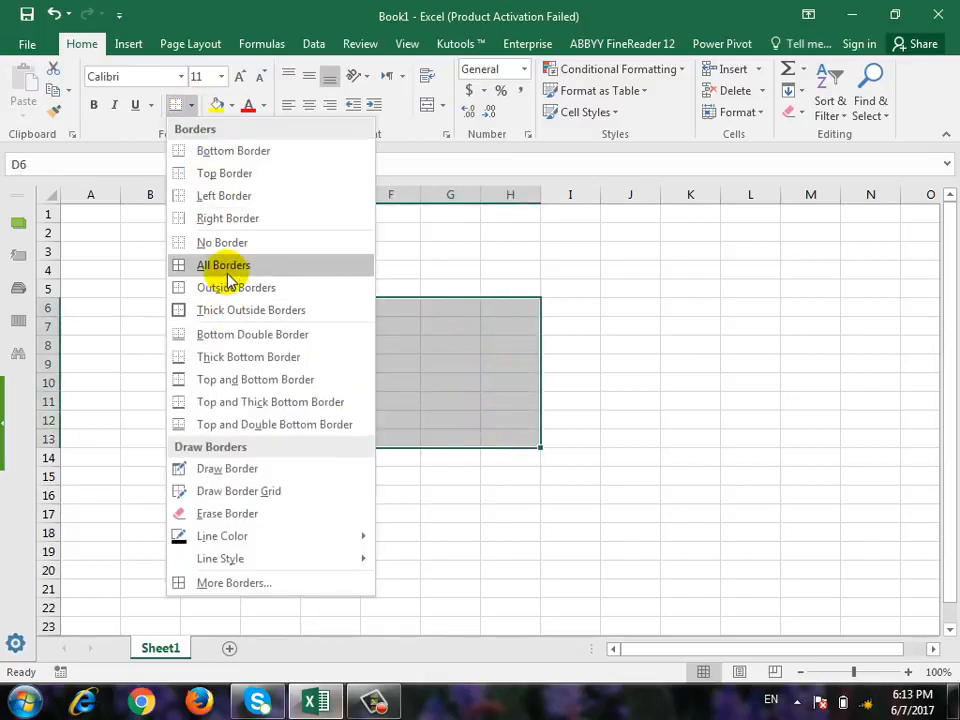
{"action": "left_click", "coordinate": [223, 265]}
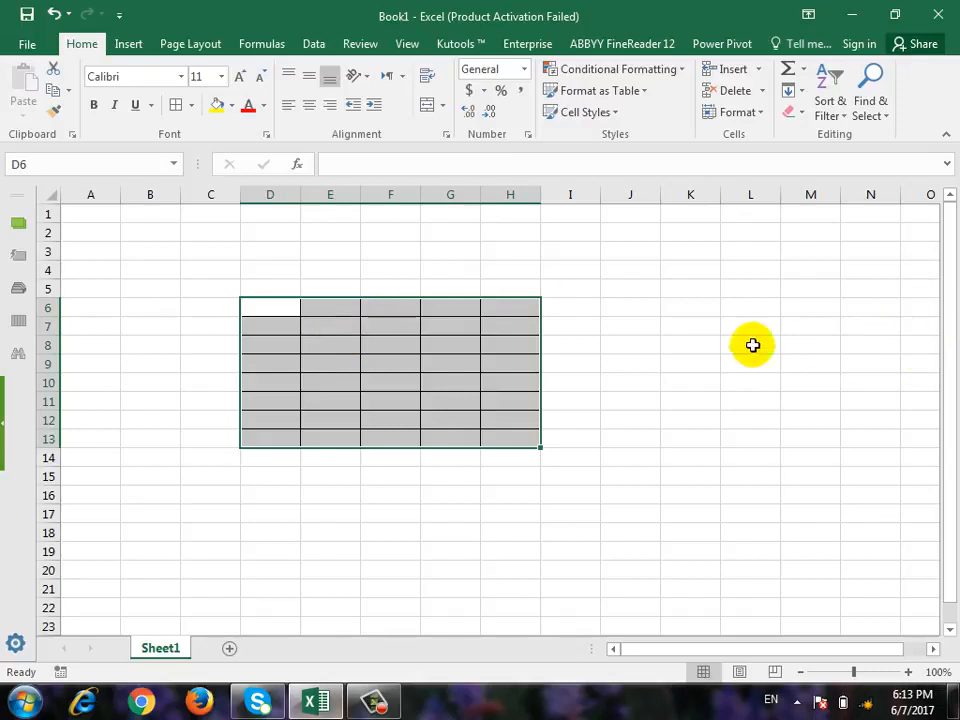
{"action": "left_click", "coordinate": [690, 345]}
Turn off Lock Cell for the bordered range D6:H13.
{"action": "left_click", "coordinate": [762, 112]}
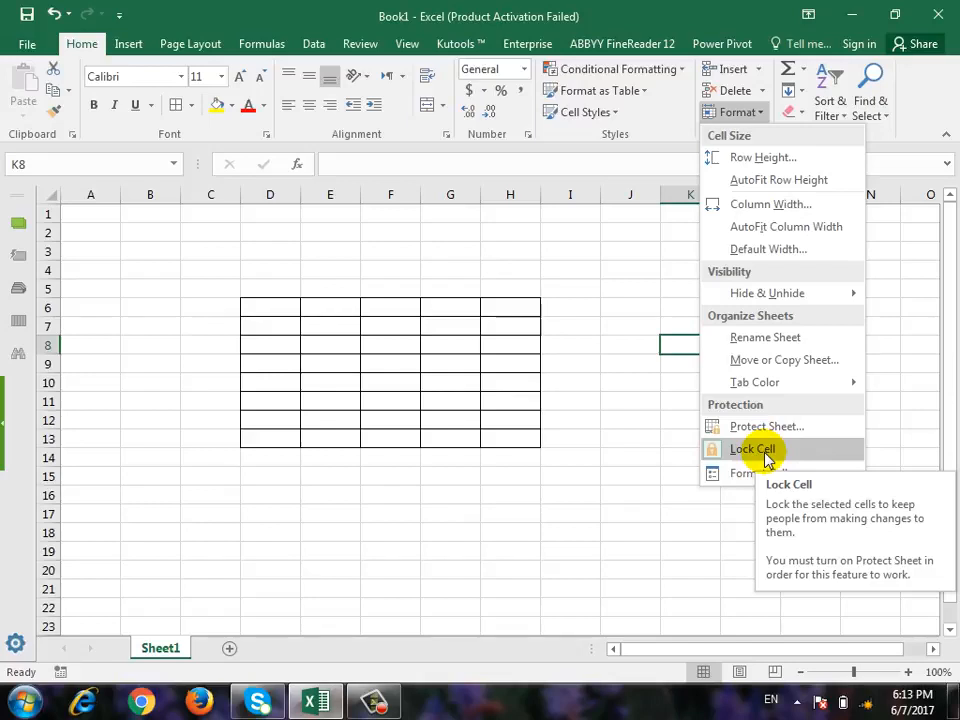
{"action": "left_click", "coordinate": [705, 360]}
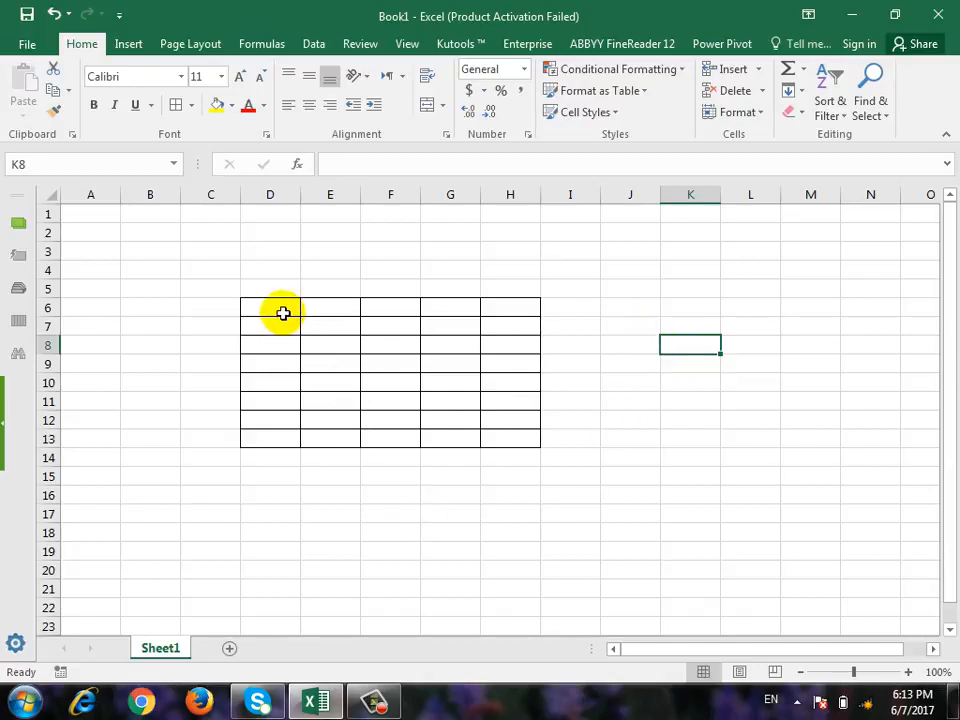
{"action": "left_click_drag", "start_coordinate": [283, 315], "coordinate": [504, 444]}
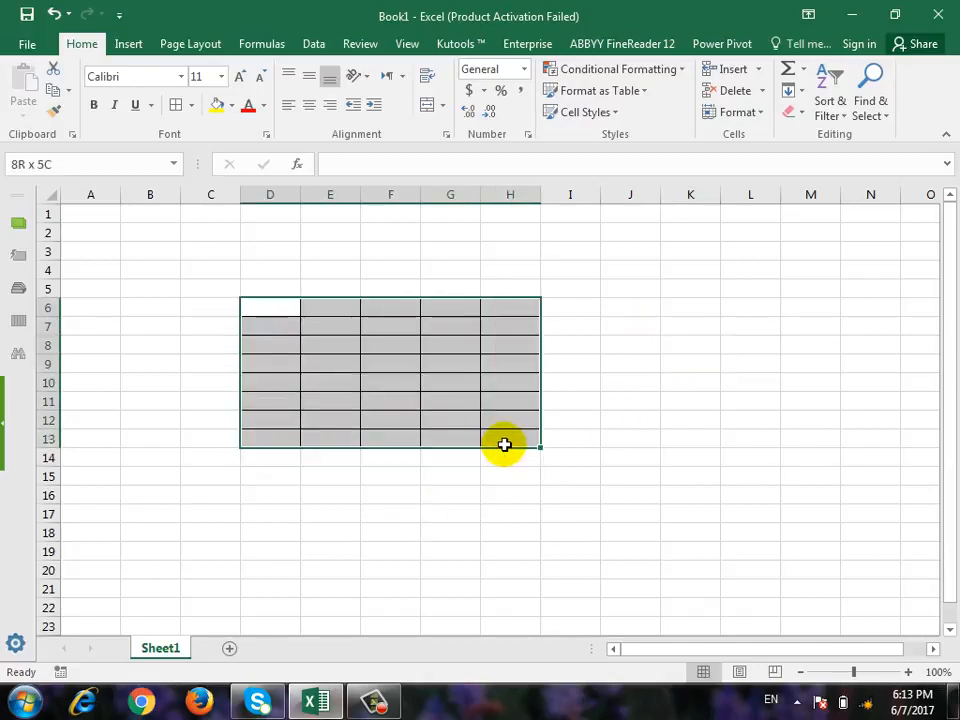
{"action": "left_click", "coordinate": [760, 117]}
{"action": "left_click", "coordinate": [738, 447]}
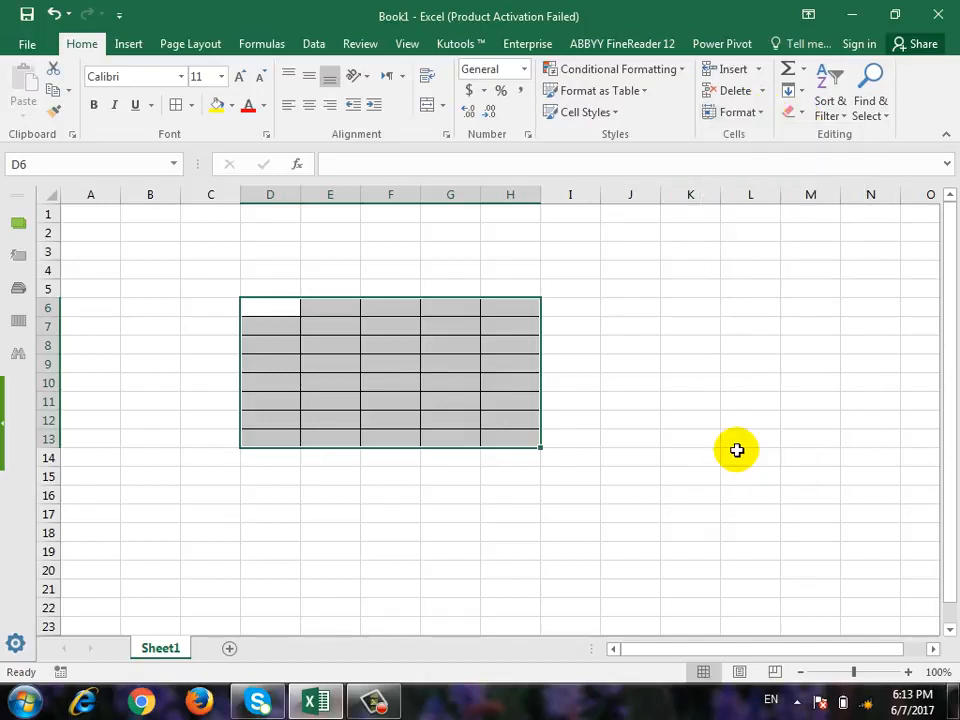
Protect the sheet again with the sheet password and its confirmation, keeping the default user permissions.
{"action": "left_click", "coordinate": [762, 116]}
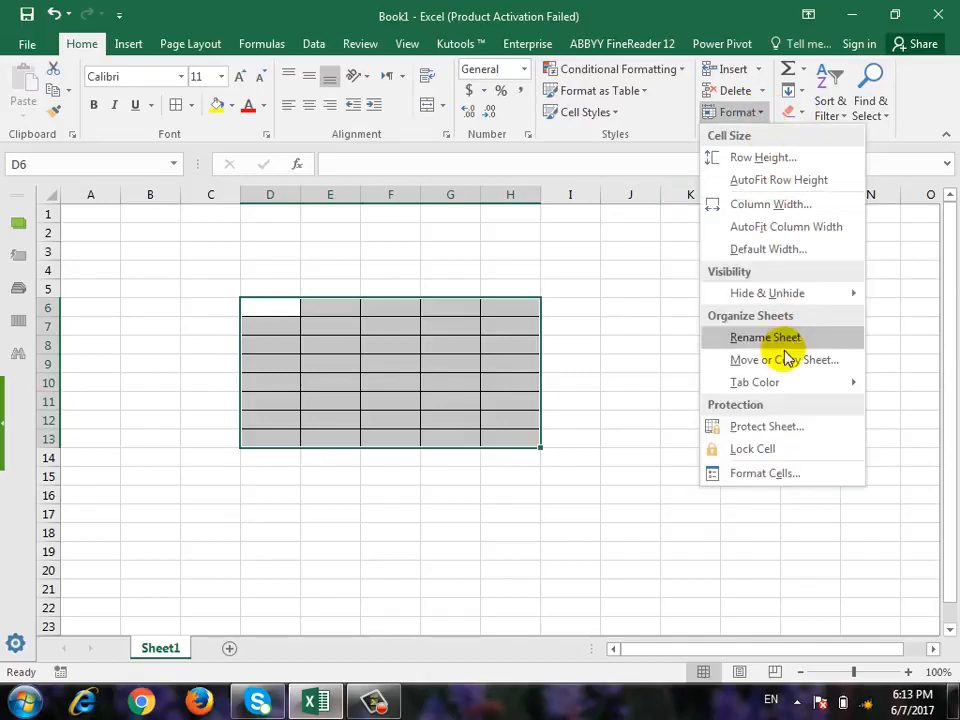
{"action": "left_click", "coordinate": [766, 427]}
{"action": "type", "text": "1"}
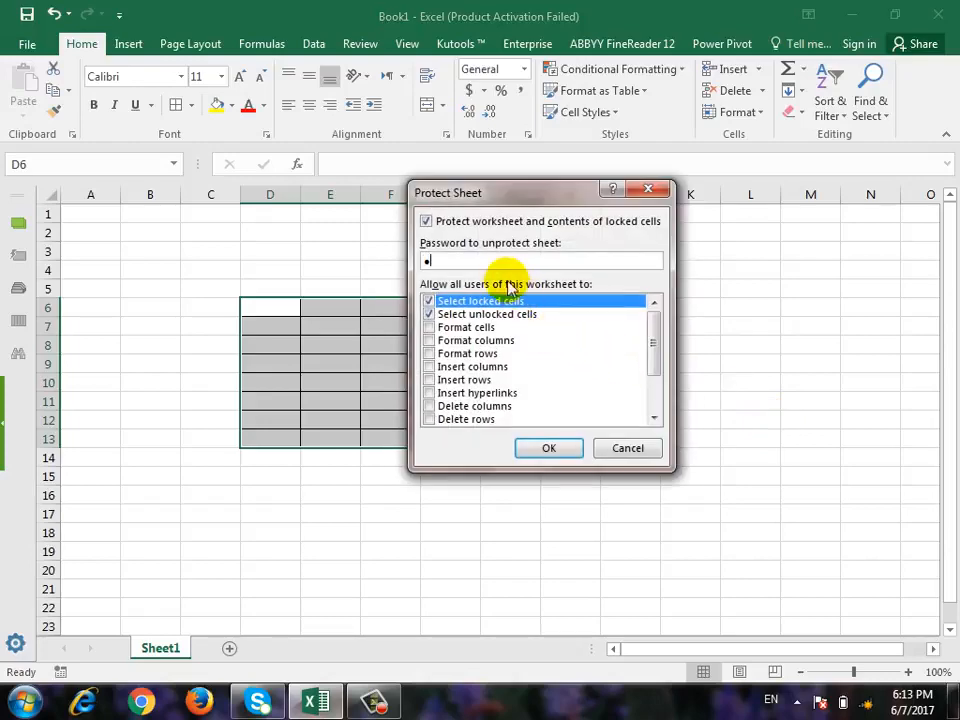
{"action": "left_click", "coordinate": [550, 452]}
{"action": "type", "text": "1"}
{"action": "left_click", "coordinate": [561, 404]}
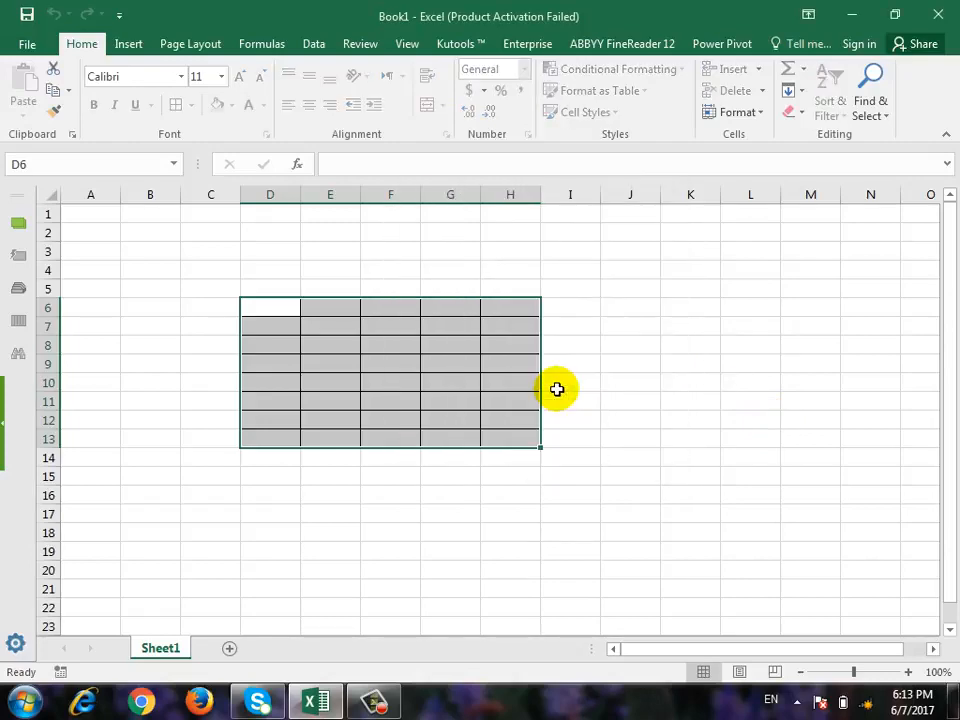
Try to edit cell J11, outside the bordered range, on the protected sheet.
{"action": "left_click", "coordinate": [628, 408]}
{"action": "left_click_drag", "start_coordinate": [628, 408], "coordinate": [649, 415]}
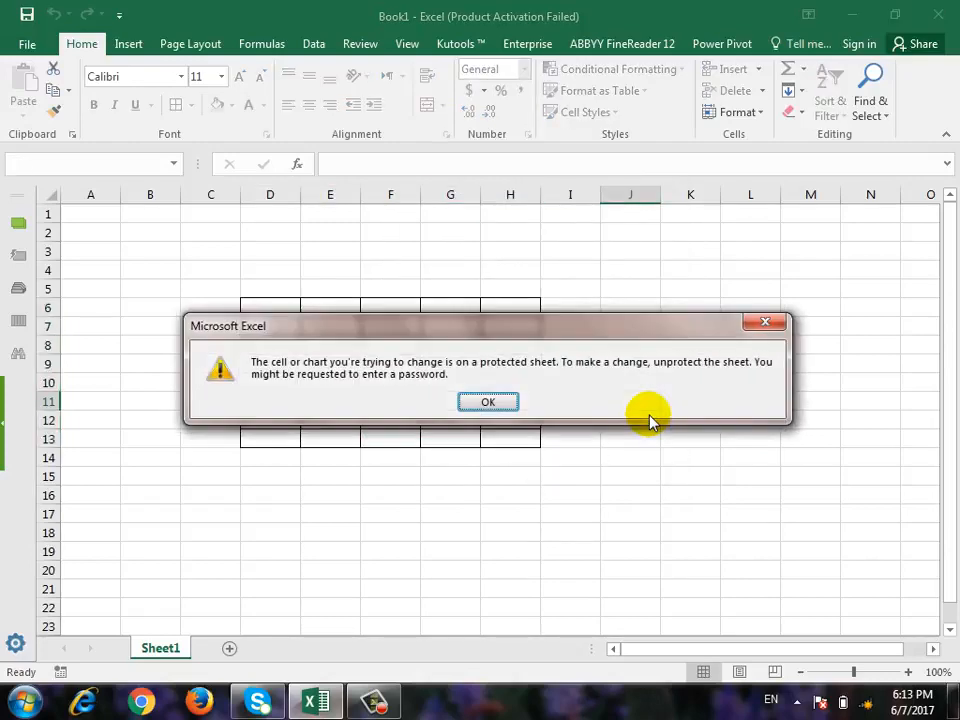
{"action": "left_click", "coordinate": [460, 396]}
Enter "frg" in cell F10 and "rt" in cells G8 and H7.
{"action": "left_click", "coordinate": [402, 384]}
{"action": "type", "text": "frg"}
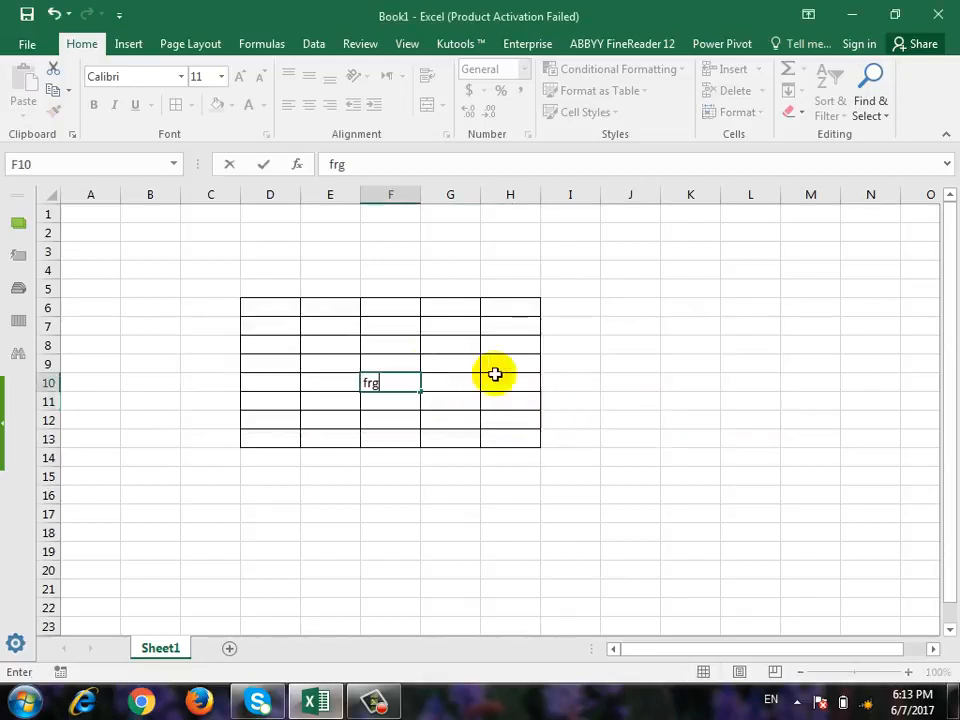
{"action": "left_click", "coordinate": [455, 340]}
{"action": "type", "text": "rt"}
{"action": "left_click", "coordinate": [510, 326]}
{"action": "type", "text": "rt"}
{"action": "left_click", "coordinate": [390, 325]}
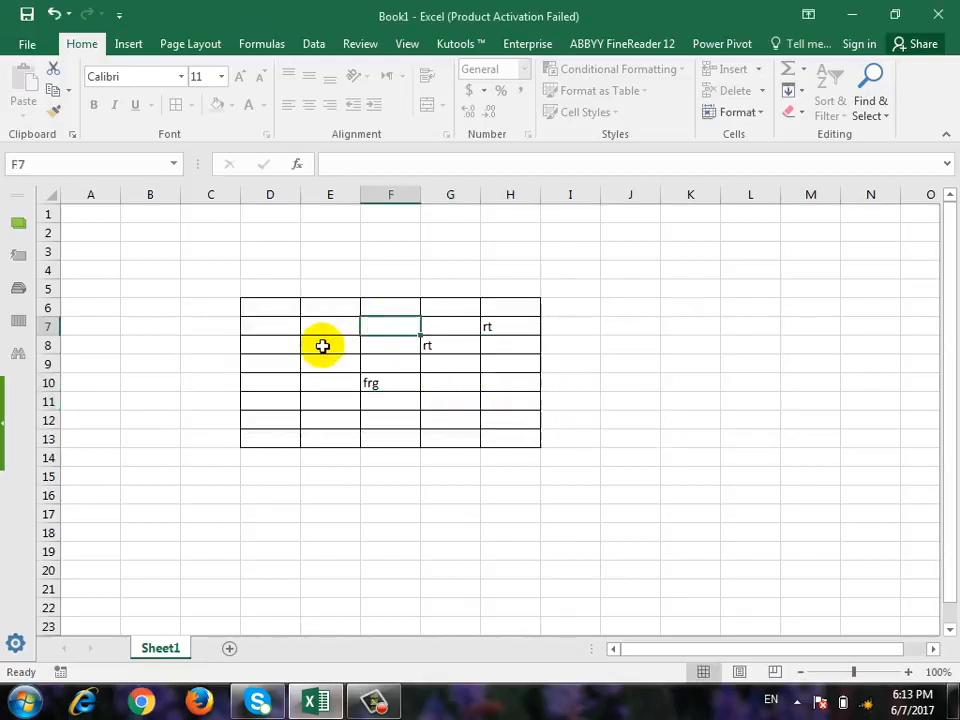
Enter "t" in cell G11 and "h" in cell D8.
{"action": "left_click", "coordinate": [320, 346]}
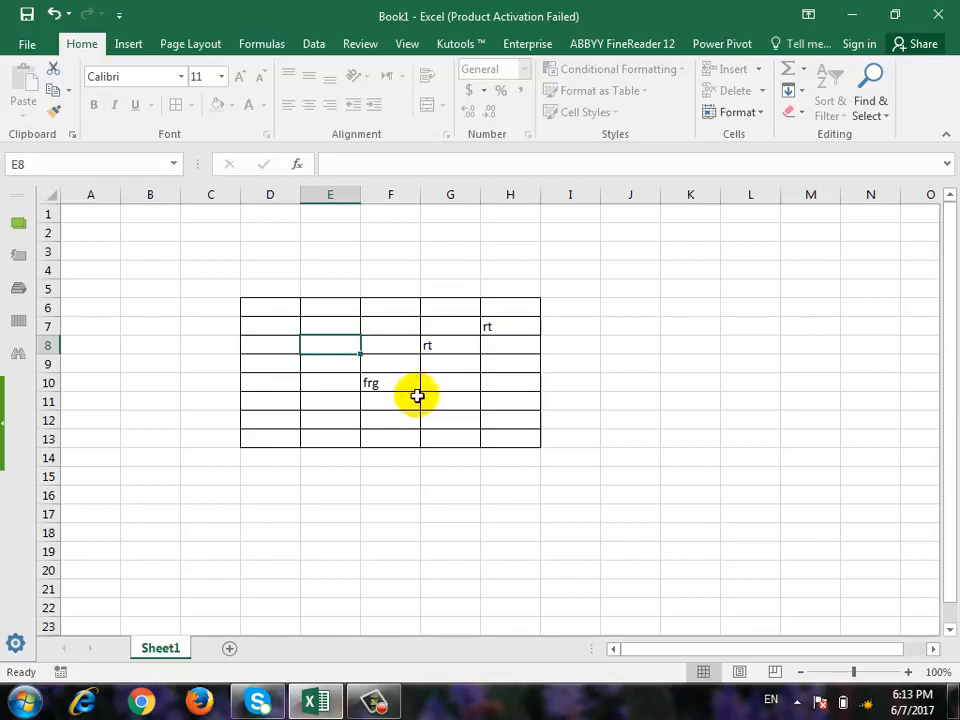
{"action": "left_click", "coordinate": [422, 345]}
{"action": "left_click", "coordinate": [471, 396]}
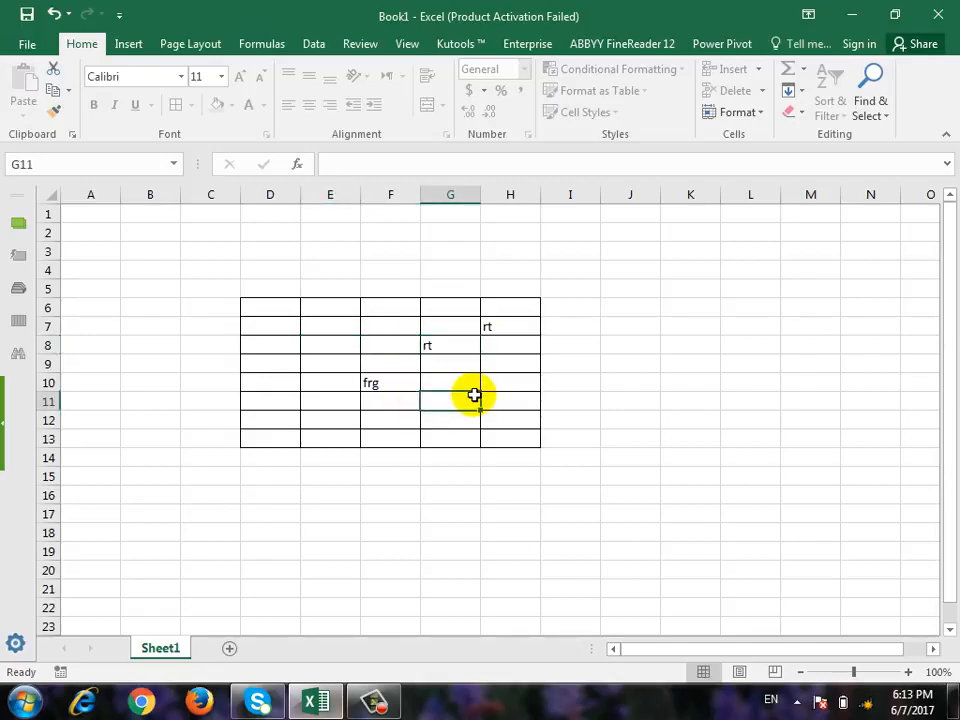
{"action": "type", "text": "t"}
{"action": "left_click", "coordinate": [471, 420]}
{"action": "left_click", "coordinate": [270, 345]}
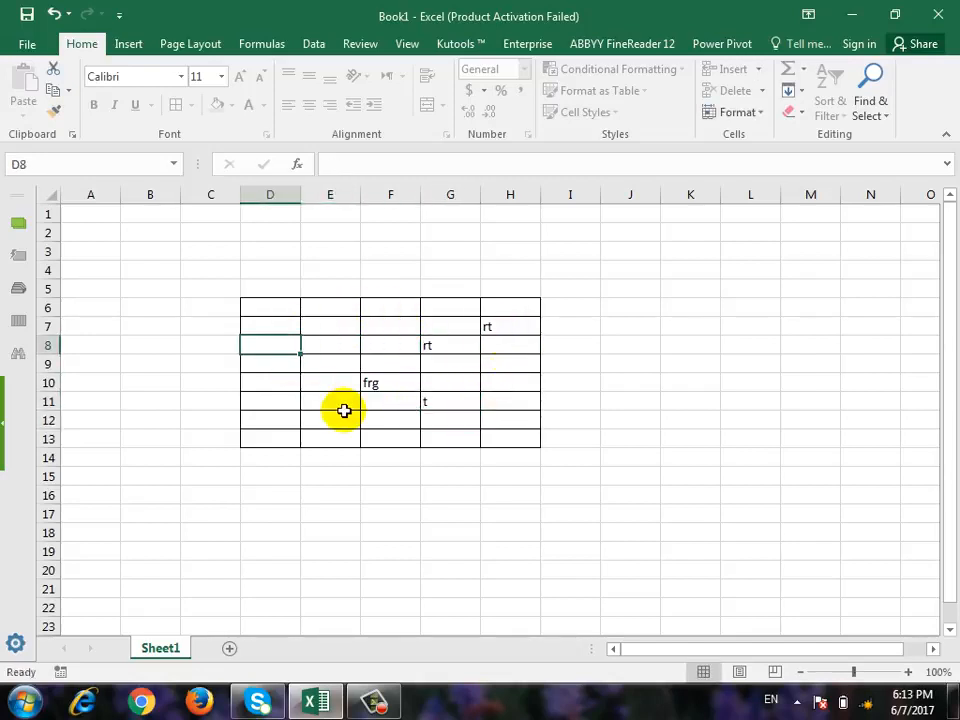
{"action": "type", "text": "h"}
{"action": "left_click", "coordinate": [352, 414]}
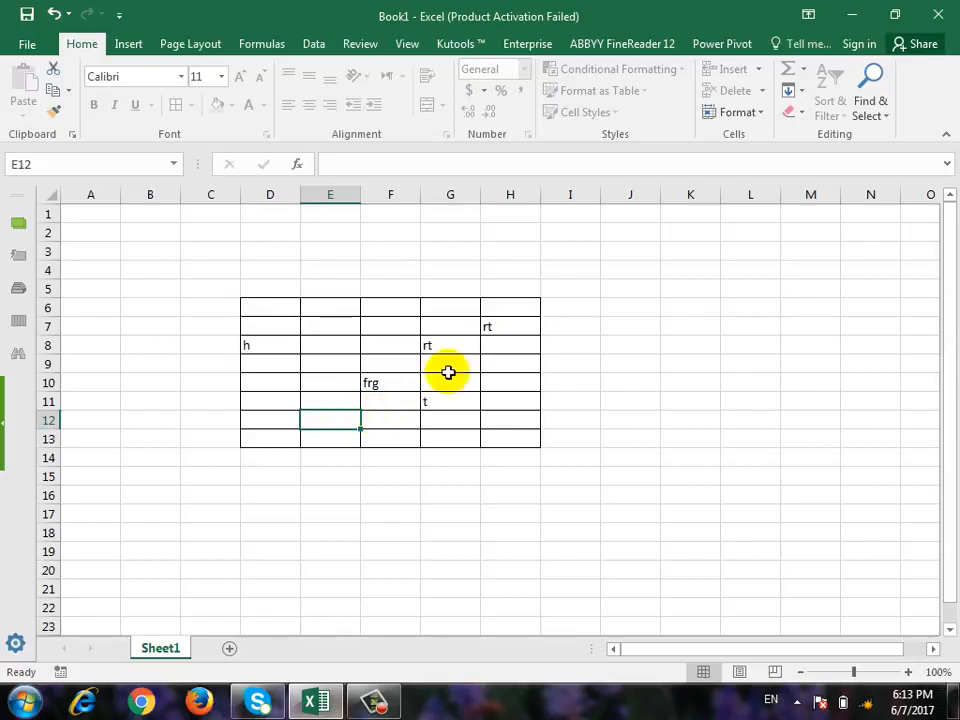
Remove the sheet protection by supplying the sheet password.
{"action": "left_click", "coordinate": [760, 118]}
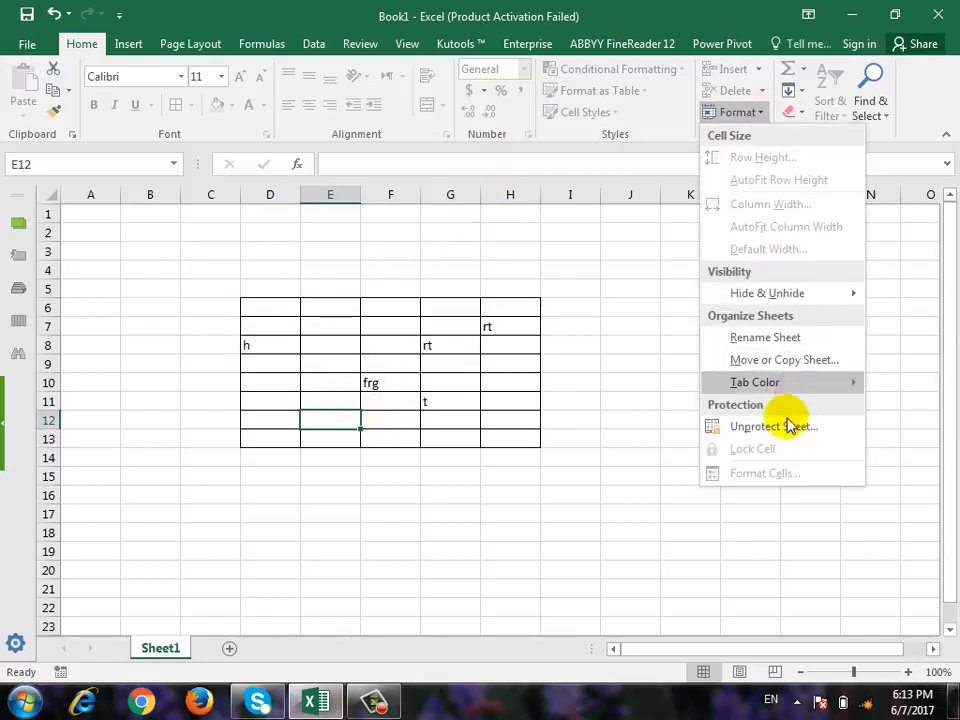
{"action": "left_click", "coordinate": [789, 423]}
{"action": "type", "text": "1"}
{"action": "left_click", "coordinate": [546, 350]}
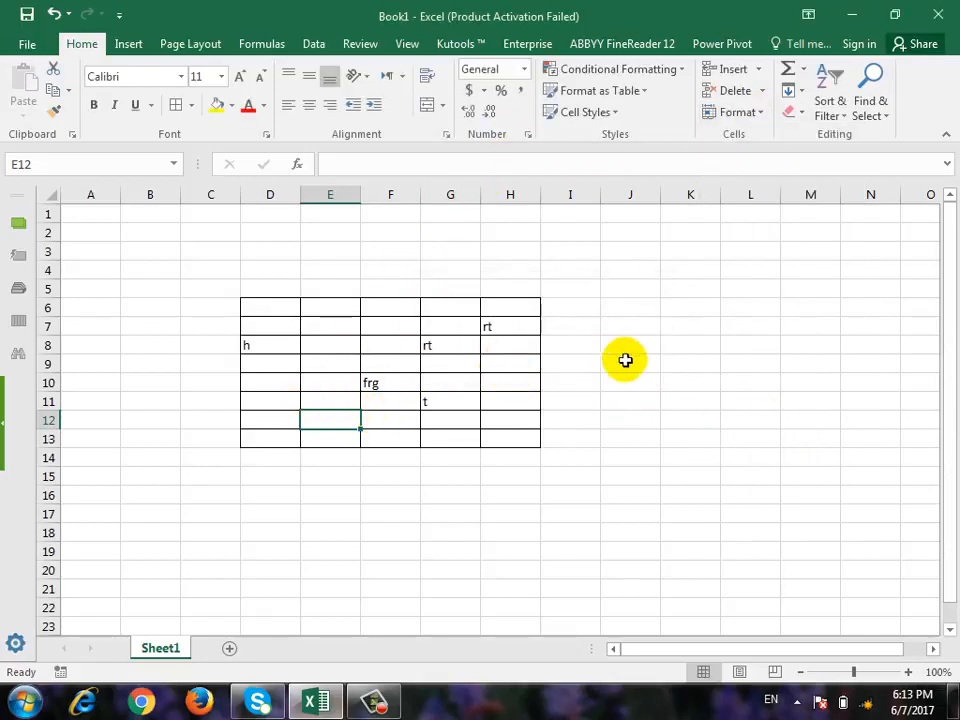
Enter "f" in cell J9 outside the bordered range and in cell G12 inside it.
{"action": "left_click", "coordinate": [624, 358]}
{"action": "type", "text": "f"}
{"action": "left_click", "coordinate": [450, 494]}
{"action": "left_click", "coordinate": [450, 420]}
{"action": "type", "text": "f"}
{"action": "left_click", "coordinate": [564, 464]}
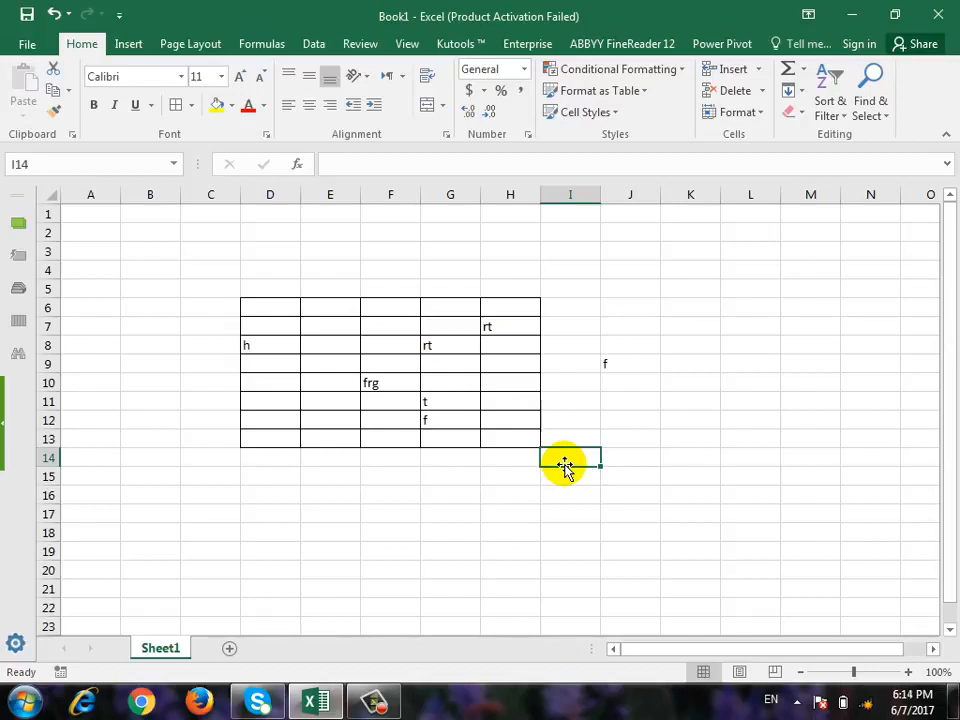
Turn off the Lock Cell setting for all cells of the worksheet.
{"action": "key", "text": "ctrl+a"}
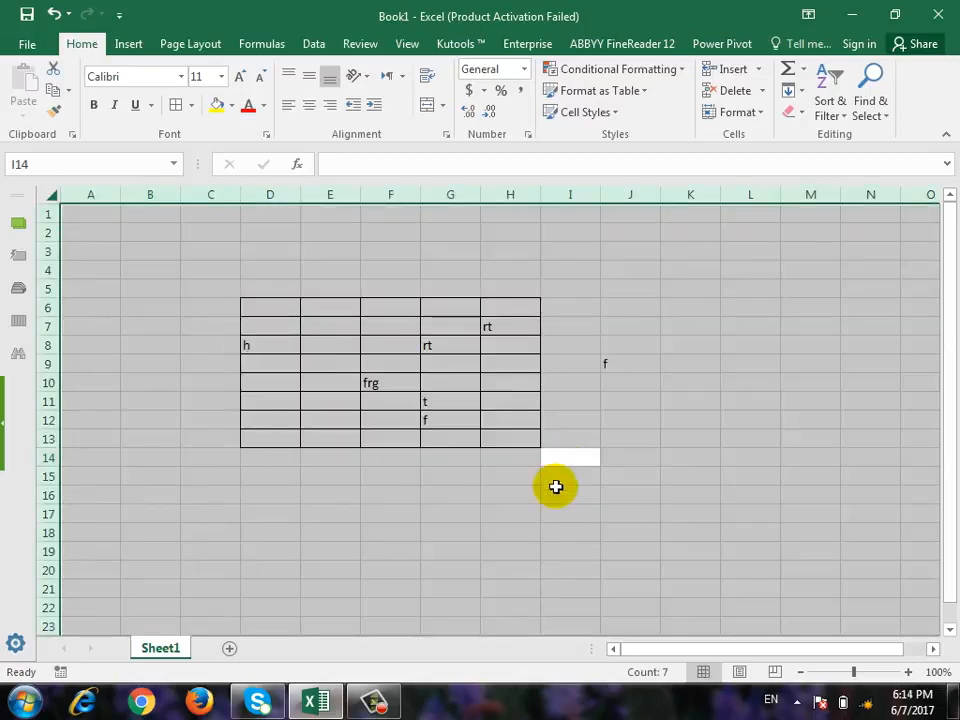
{"action": "left_click", "coordinate": [745, 112]}
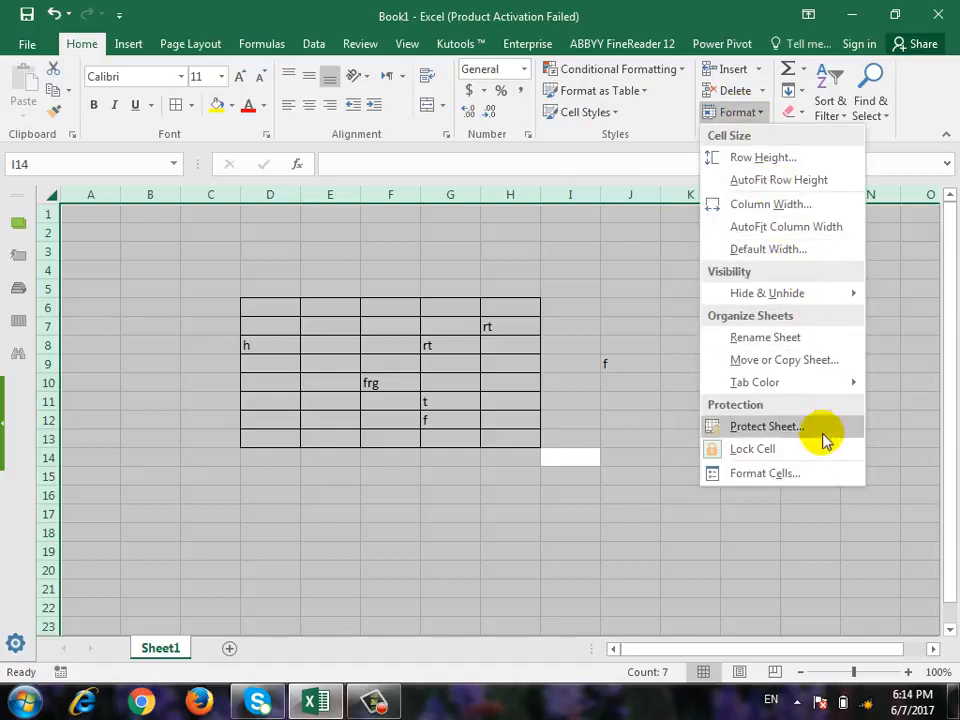
{"action": "left_click", "coordinate": [807, 452]}
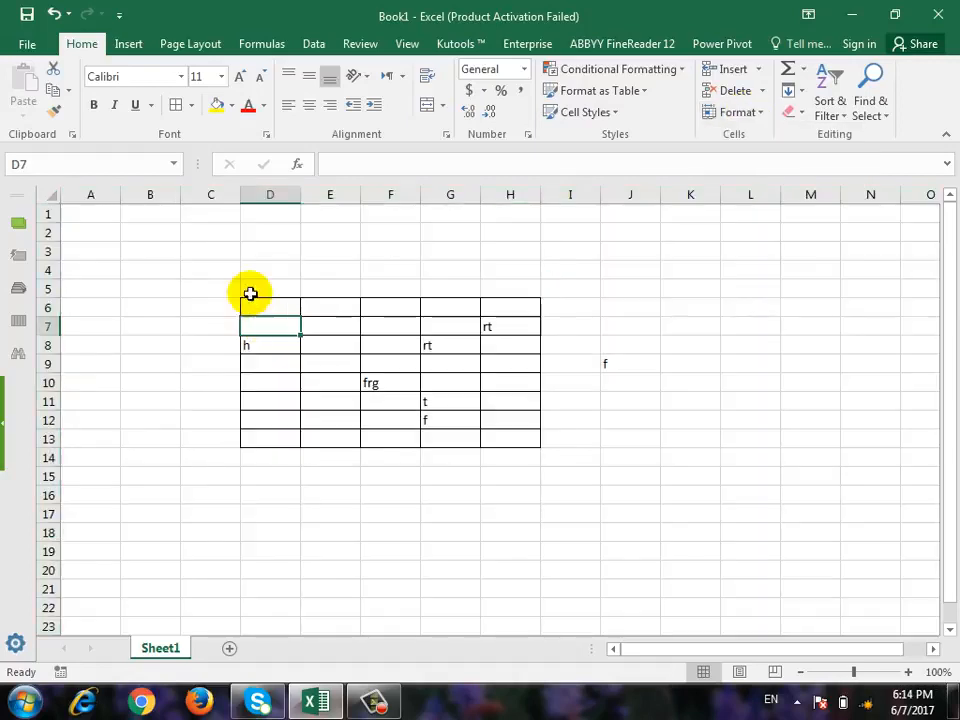
Lock only the cells of the bordered range D6:H13.
{"action": "left_click", "coordinate": [268, 330]}
{"action": "left_click_drag", "start_coordinate": [287, 307], "coordinate": [508, 444]}
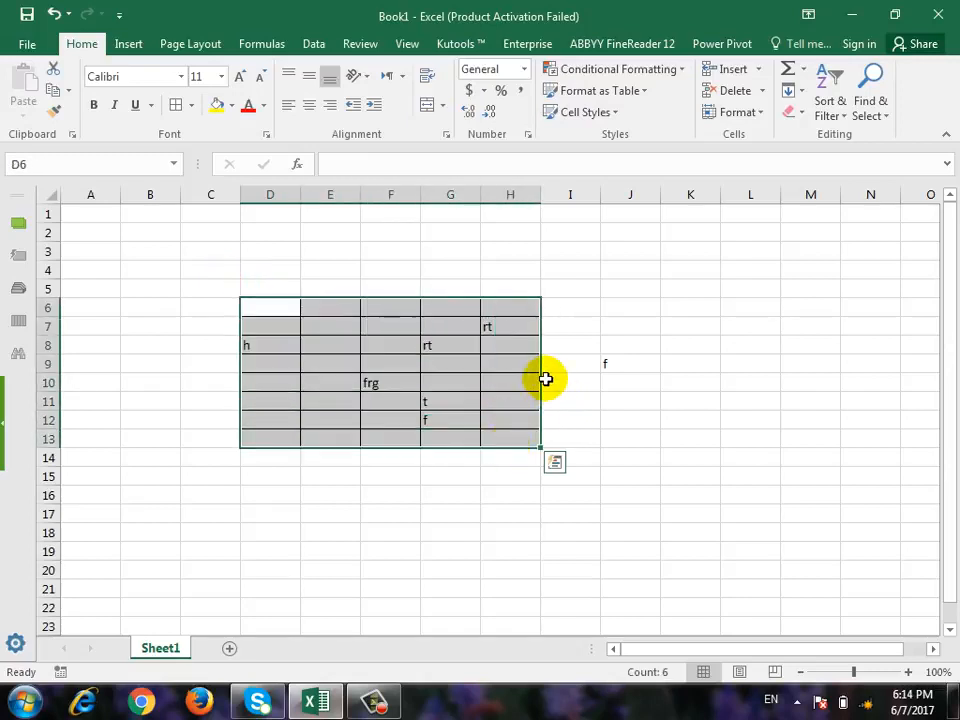
{"action": "left_click", "coordinate": [745, 114]}
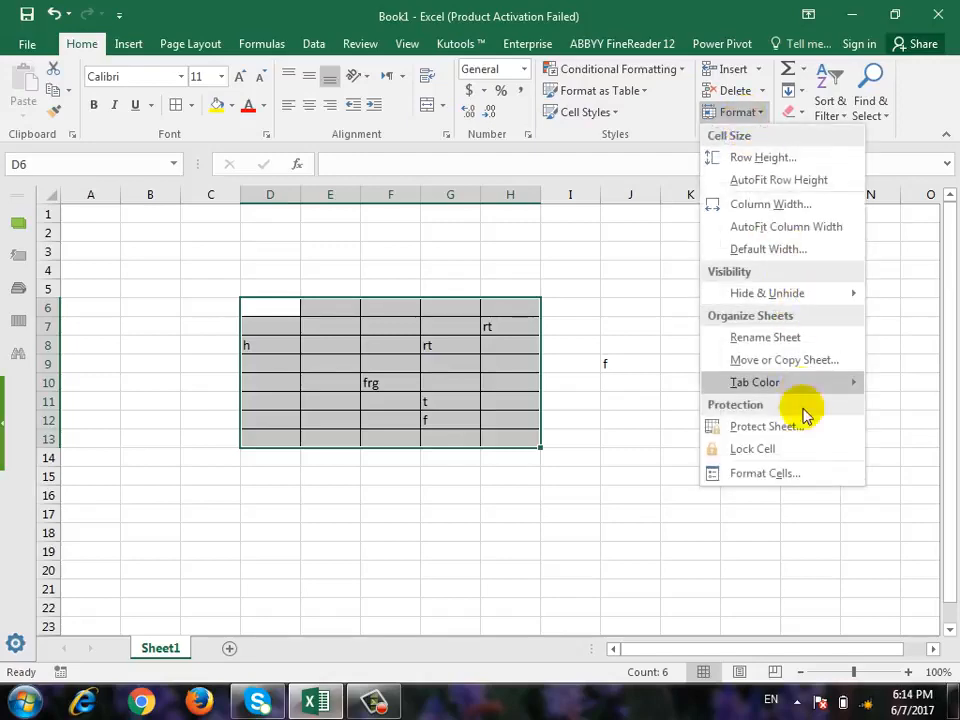
{"action": "left_click", "coordinate": [797, 455]}
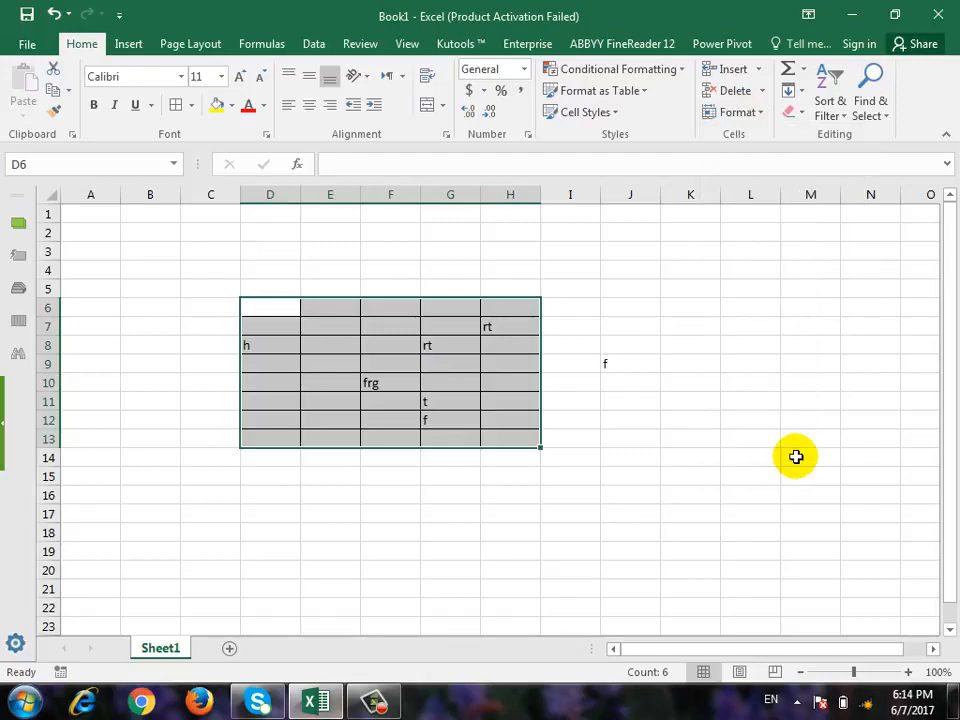
Protect the sheet with default permissions, entering and confirming the sheet password.
{"action": "left_click", "coordinate": [739, 112]}
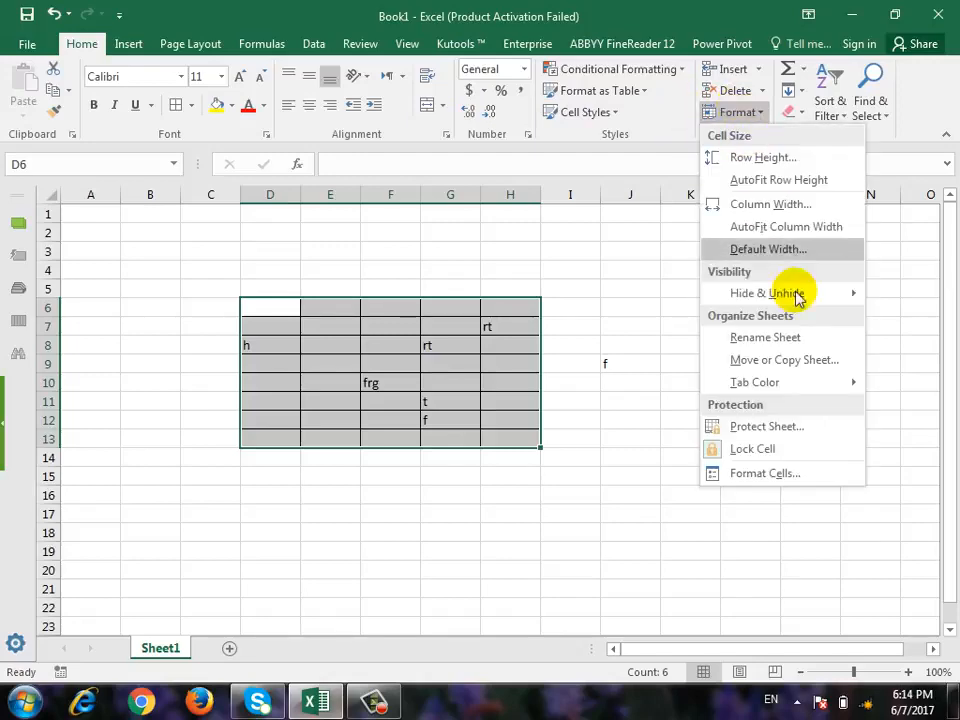
{"action": "left_click", "coordinate": [786, 425]}
{"action": "type", "text": "1"}
{"action": "left_click", "coordinate": [555, 448]}
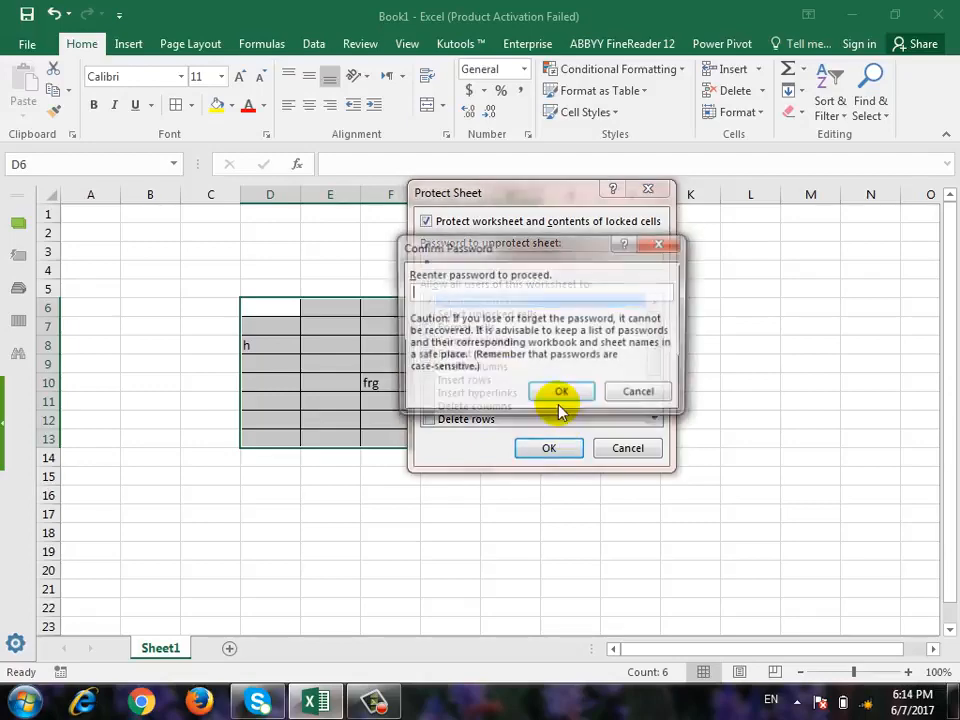
{"action": "type", "text": "1"}
{"action": "left_click", "coordinate": [558, 396]}
Enter "dfg" in cell J10 and "fg" in cells L12 and I16, outside the locked range.
{"action": "left_click", "coordinate": [656, 387]}
{"action": "type", "text": "dfg"}
{"action": "left_click", "coordinate": [740, 415]}
{"action": "type", "text": "fg"}
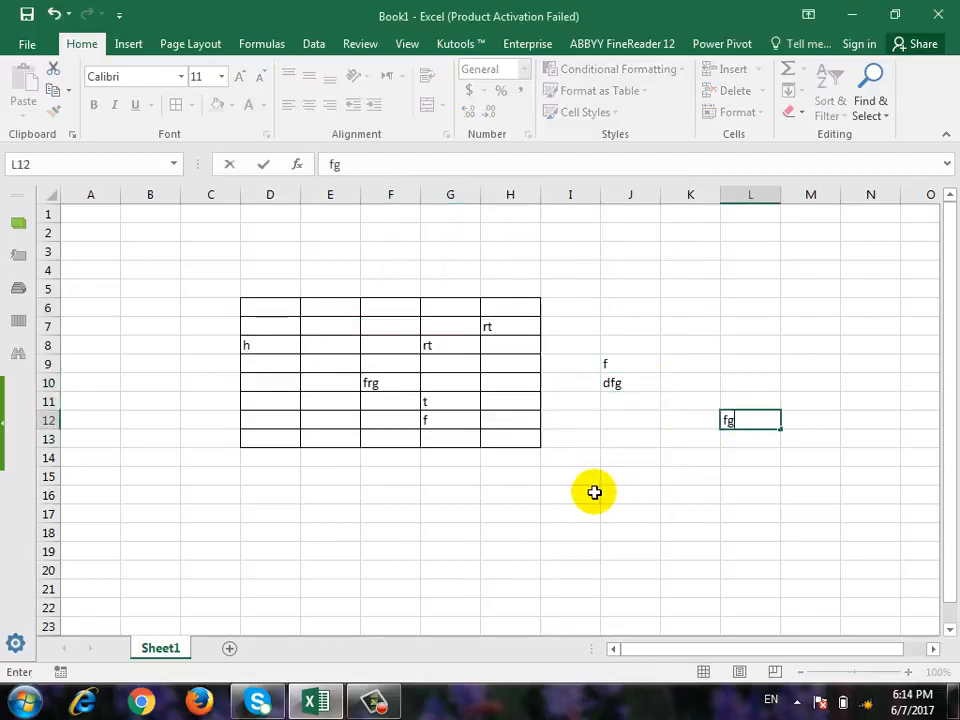
{"action": "left_click", "coordinate": [594, 493]}
{"action": "type", "text": "fg"}
{"action": "left_click", "coordinate": [308, 517]}
Try to edit cell E12 inside the locked bordered range.
{"action": "left_click", "coordinate": [334, 424]}
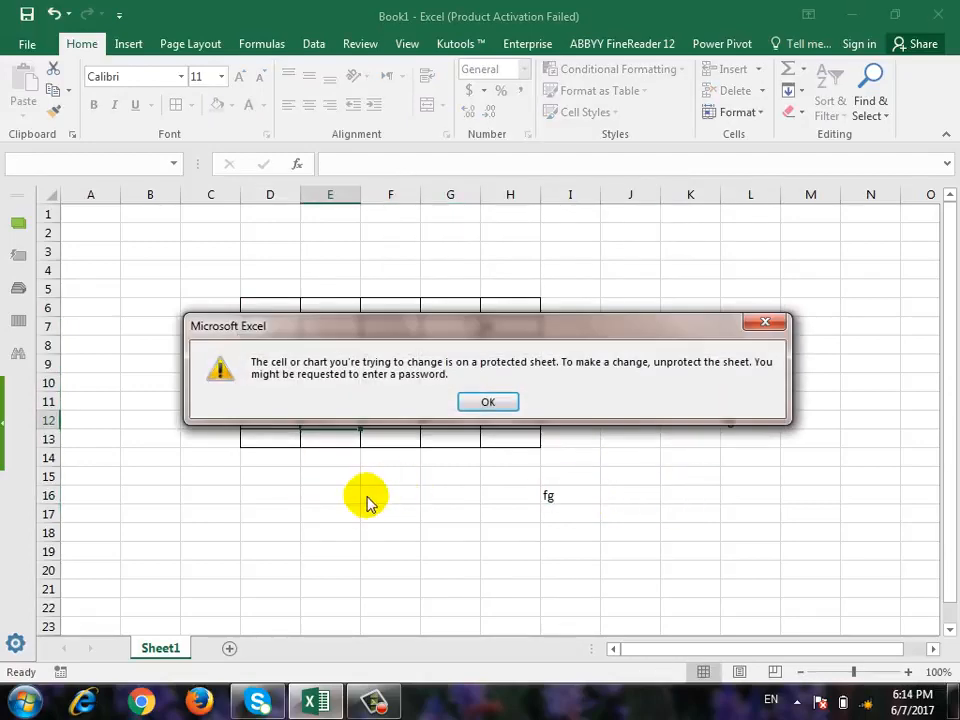
{"action": "left_click", "coordinate": [489, 405]}
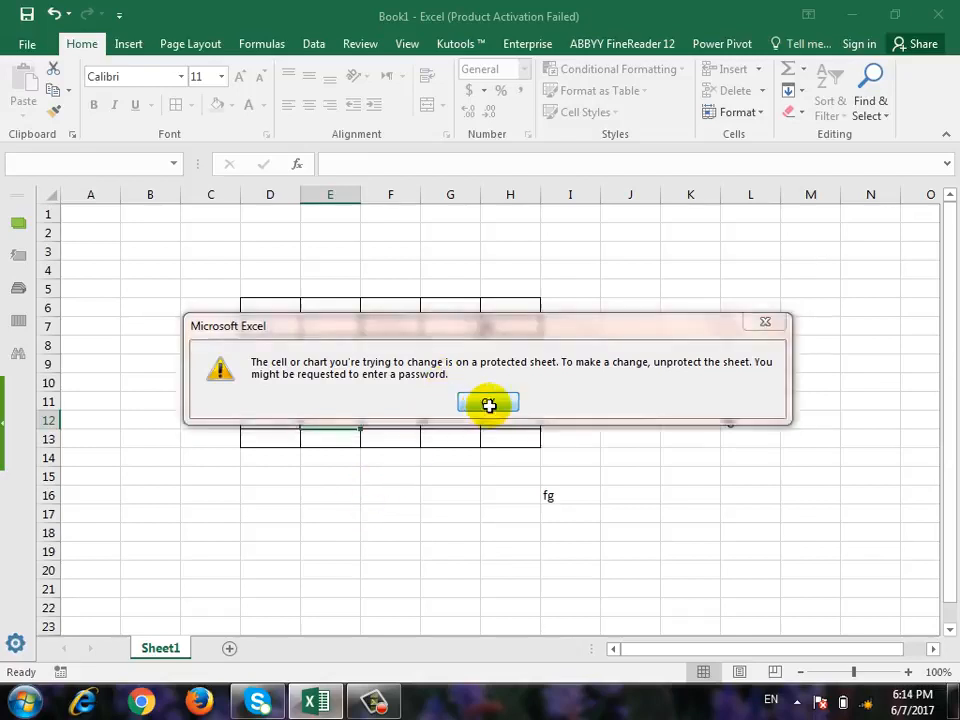
Unprotect the sheet by entering the sheet password.
{"action": "left_click", "coordinate": [756, 111]}
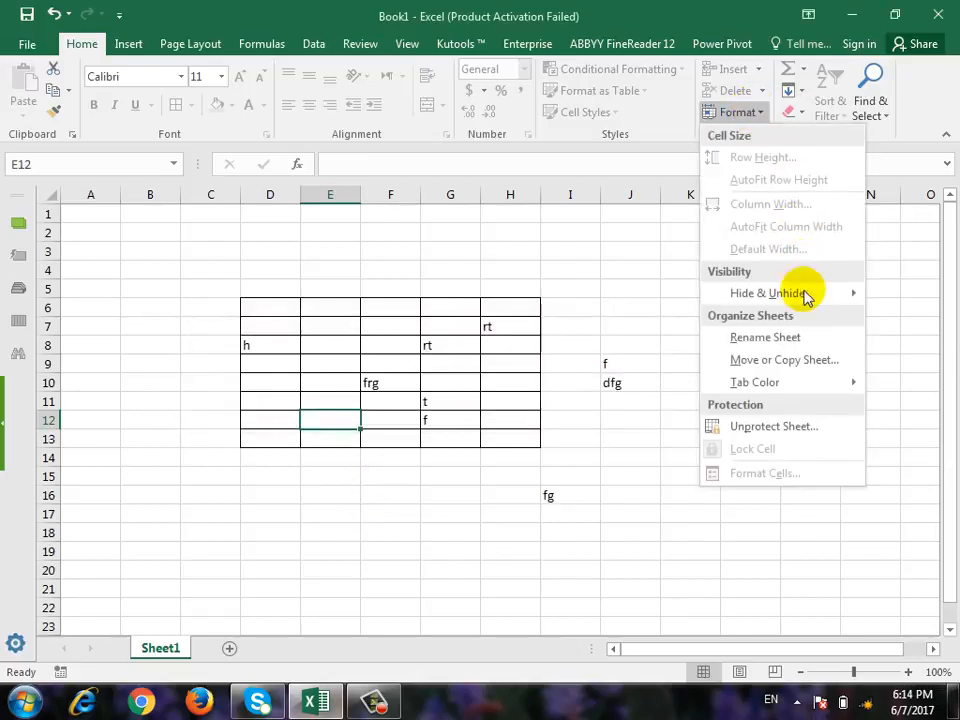
{"action": "left_click", "coordinate": [771, 426]}
{"action": "type", "text": "1"}
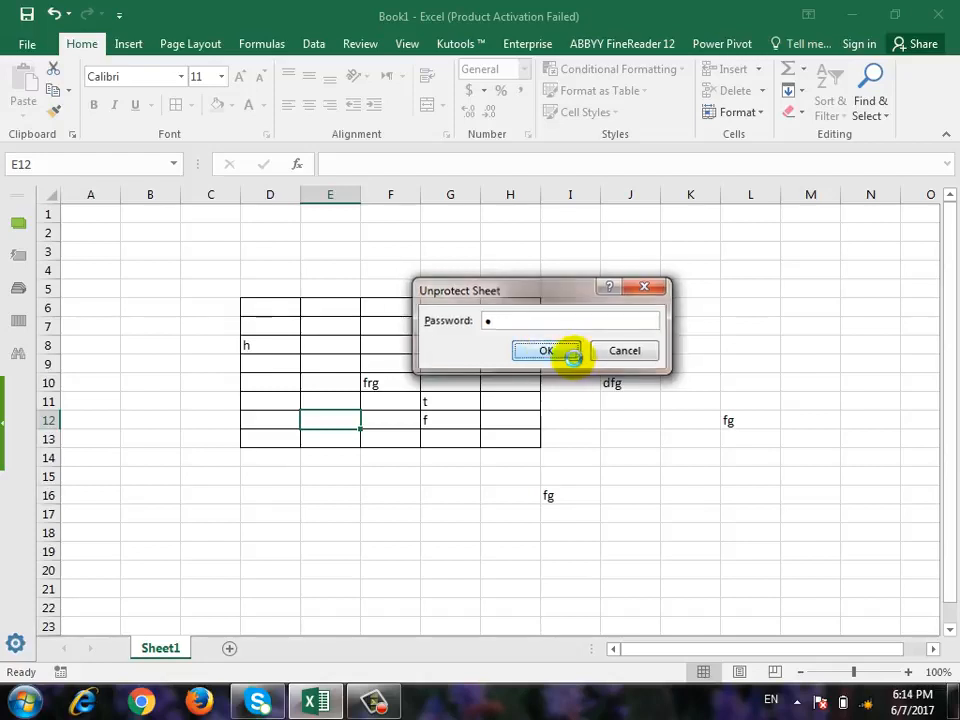
{"action": "left_click", "coordinate": [566, 352]}
Enter "d" in cell H15 below the bordered range and in cell H10 inside it.
{"action": "left_click", "coordinate": [510, 476]}
{"action": "type", "text": "d"}
{"action": "left_click", "coordinate": [546, 405]}
{"action": "key", "text": "Left"}
{"action": "key", "text": "Up"}
{"action": "type", "text": "d"}
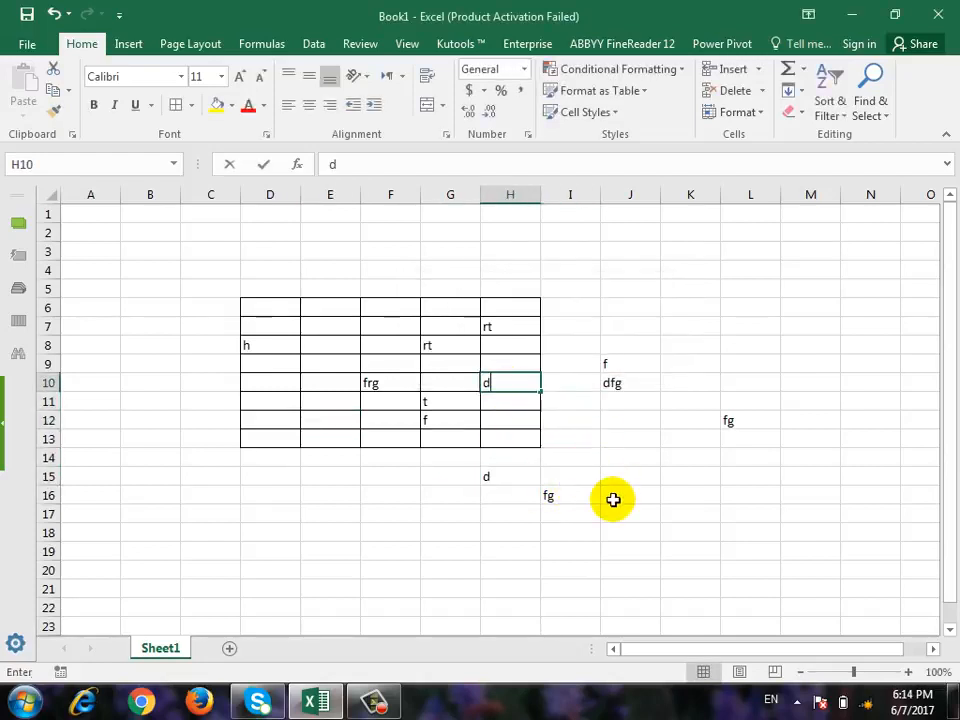
{"action": "left_click", "coordinate": [613, 499]}
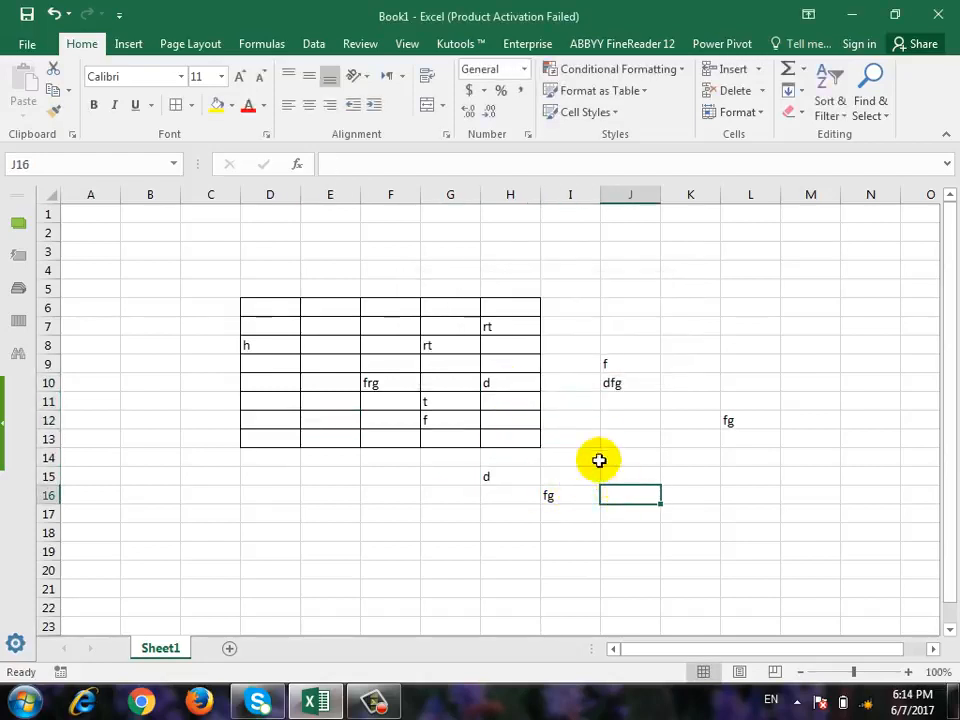
Clear the contents of G7:H13, and enter 5 in G7 and 4 in F7.
{"action": "left_click_drag", "start_coordinate": [446, 324], "coordinate": [529, 439]}
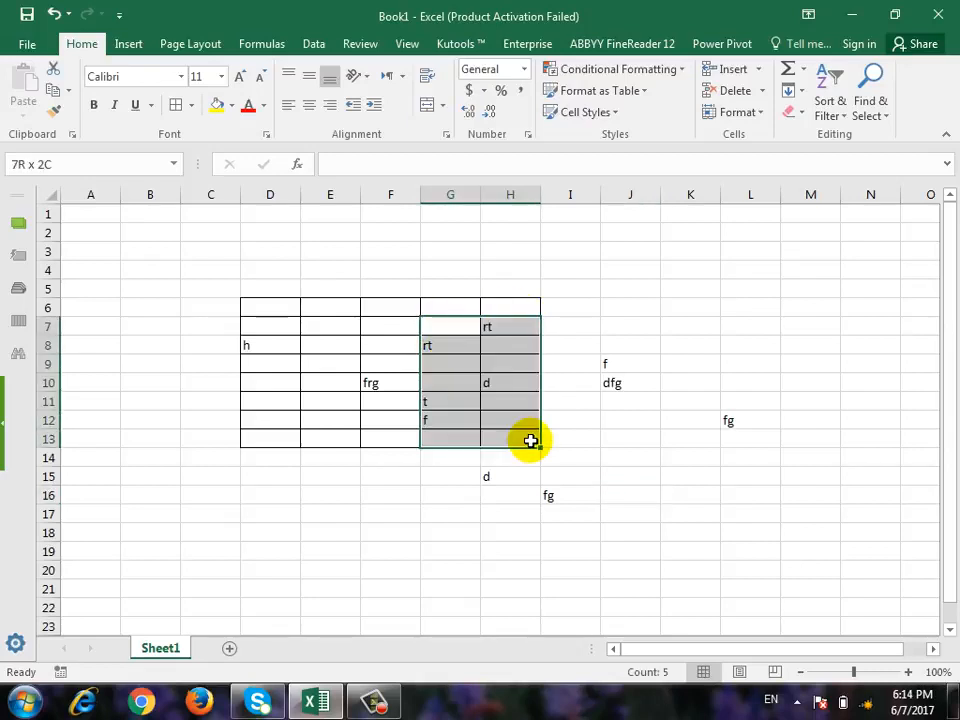
{"action": "key", "text": "Delete"}
{"action": "left_click", "coordinate": [458, 328]}
{"action": "type", "text": "5"}
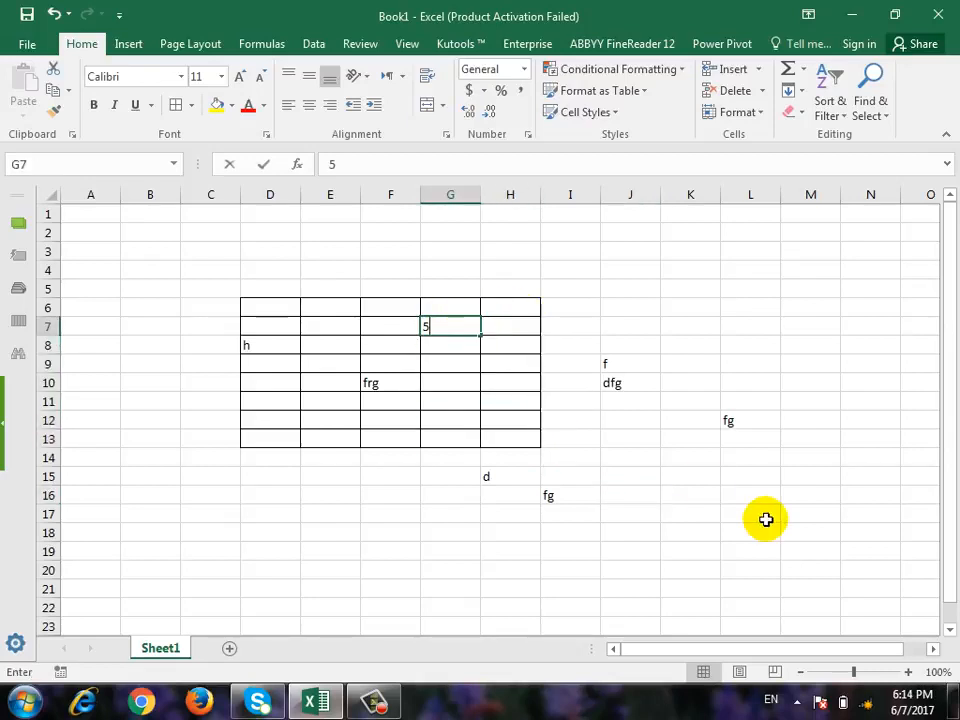
{"action": "key", "text": "Left"}
{"action": "type", "text": "4"}
Enter the formula =SUM(F7:G7) in cell H7.
{"action": "key", "text": "Right"}
{"action": "key", "text": "Right"}
{"action": "type", "text": "=sum("}
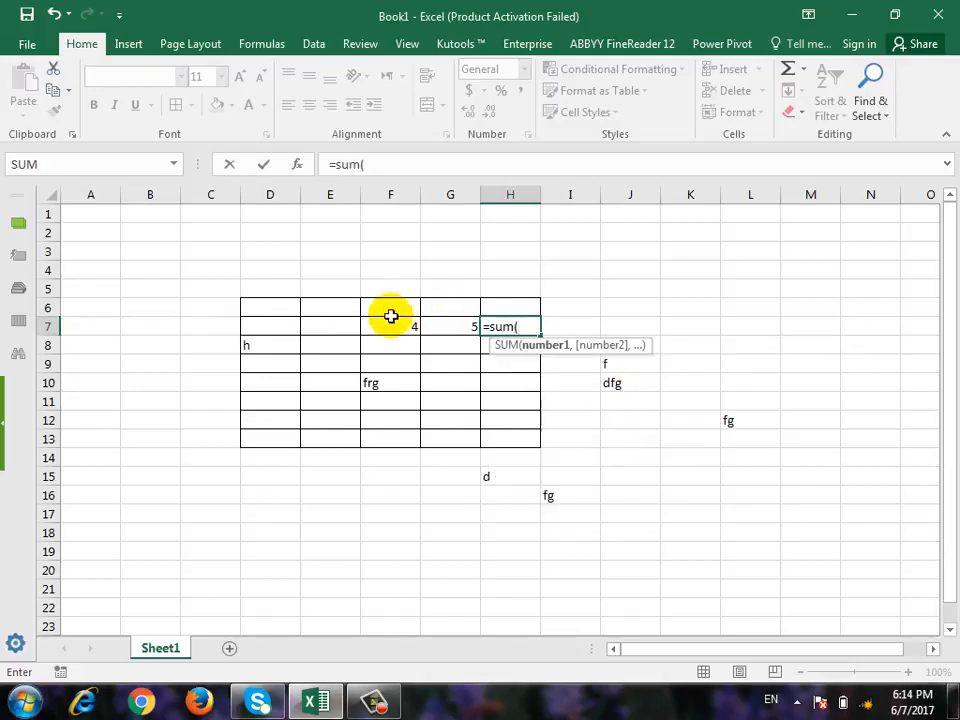
{"action": "left_click_drag", "start_coordinate": [396, 322], "coordinate": [435, 332]}
{"action": "type", "text": ")"}
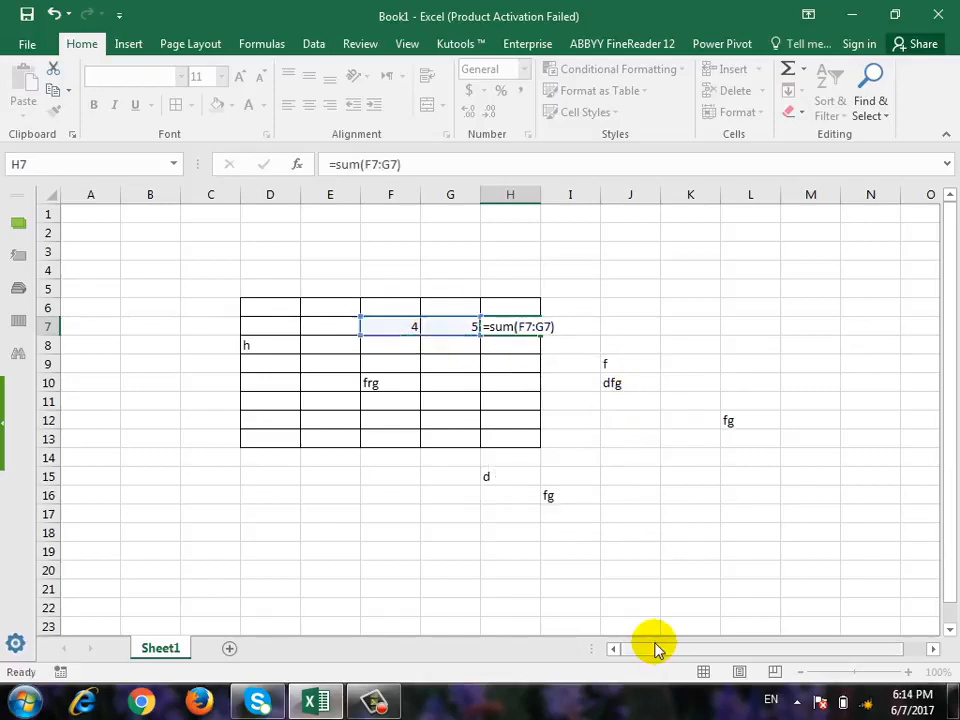
{"action": "key", "text": "Return"}
Enter 5 in F8 and G8, 6 in G9, and 4 in F9.
{"action": "key", "text": "Left"}
{"action": "key", "text": "Left"}
{"action": "type", "text": "5"}
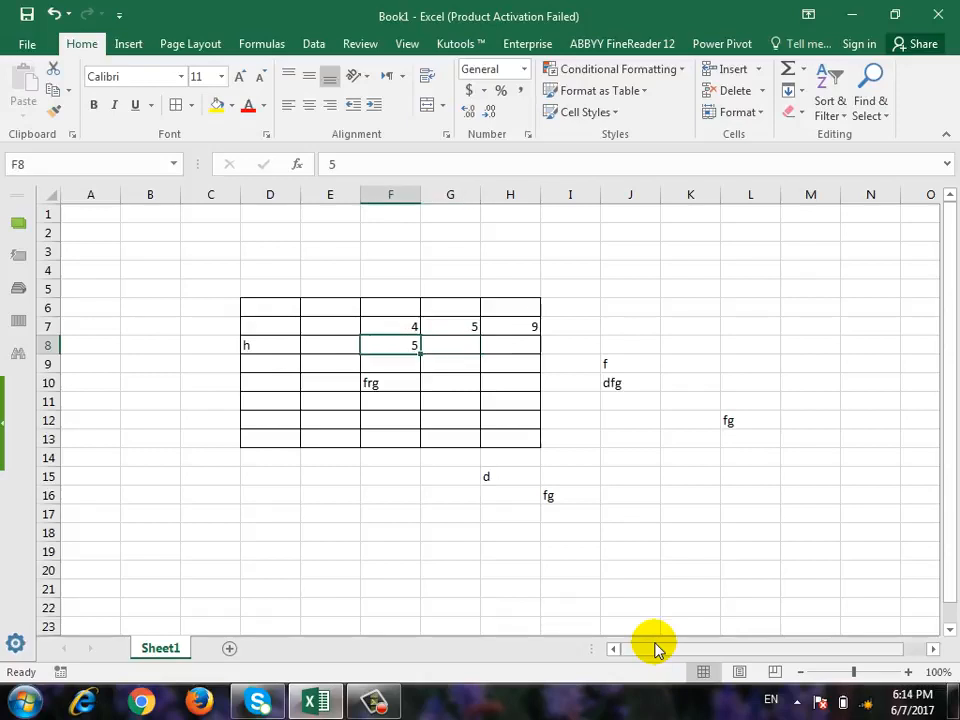
{"action": "key", "text": "Right"}
{"action": "key", "text": "Down"}
{"action": "type", "text": "6"}
{"action": "key", "text": "Up"}
{"action": "type", "text": "5"}
{"action": "key", "text": "Down"}
Fill the SUM formula from H7 down to H9 and check the copied formula in H8.
{"action": "key", "text": "Left"}
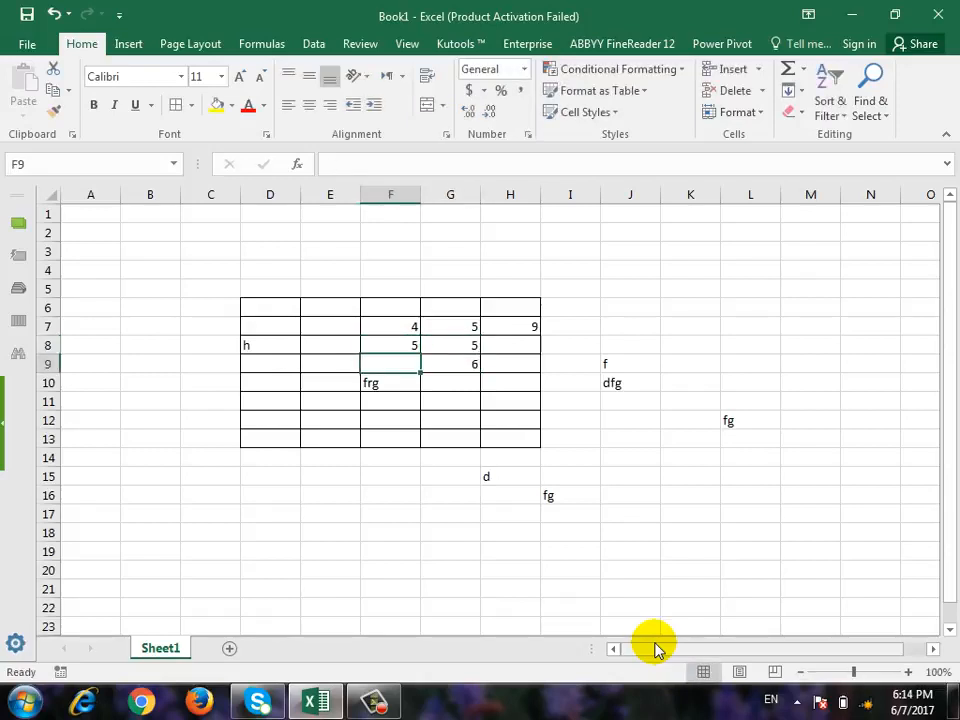
{"action": "type", "text": "4"}
{"action": "key", "text": "Right"}
{"action": "key", "text": "Right"}
{"action": "key", "text": "Right"}
{"action": "key", "text": "Up"}
{"action": "key", "text": "Up"}
{"action": "key", "text": "Left"}
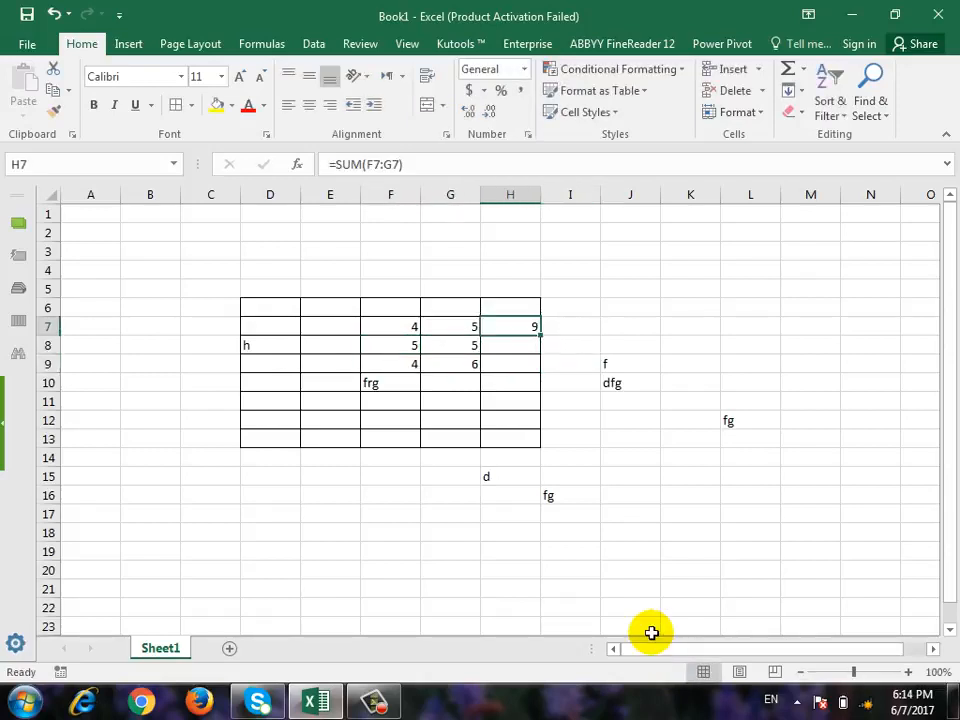
{"action": "left_click", "coordinate": [543, 343]}
{"action": "left_click", "coordinate": [540, 332]}
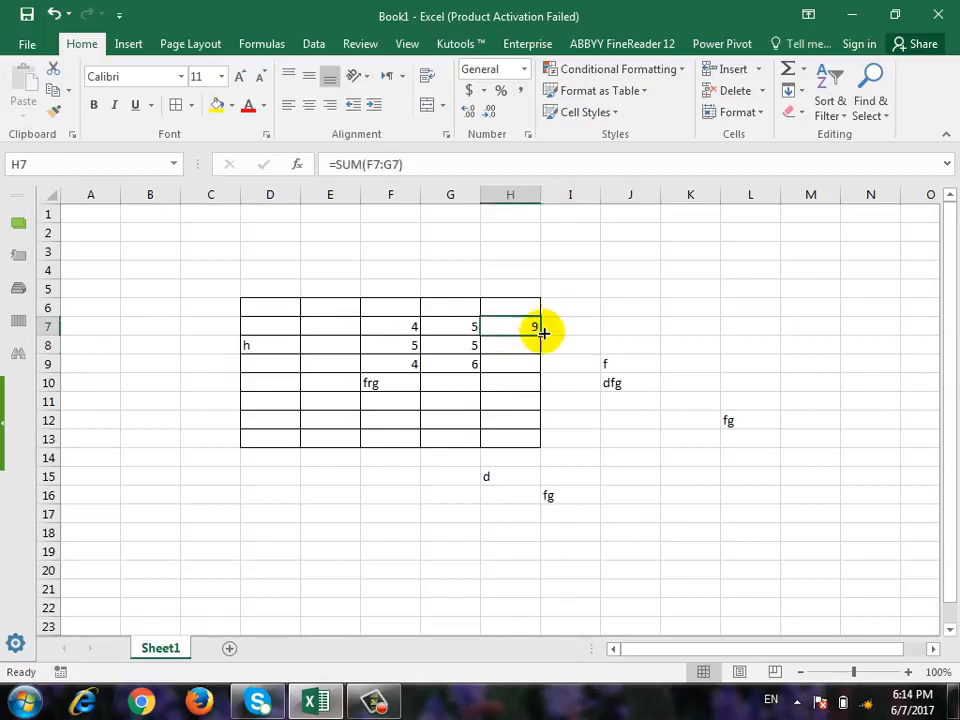
{"action": "left_click_drag", "start_coordinate": [541, 337], "coordinate": [533, 370]}
{"action": "left_click", "coordinate": [524, 348]}
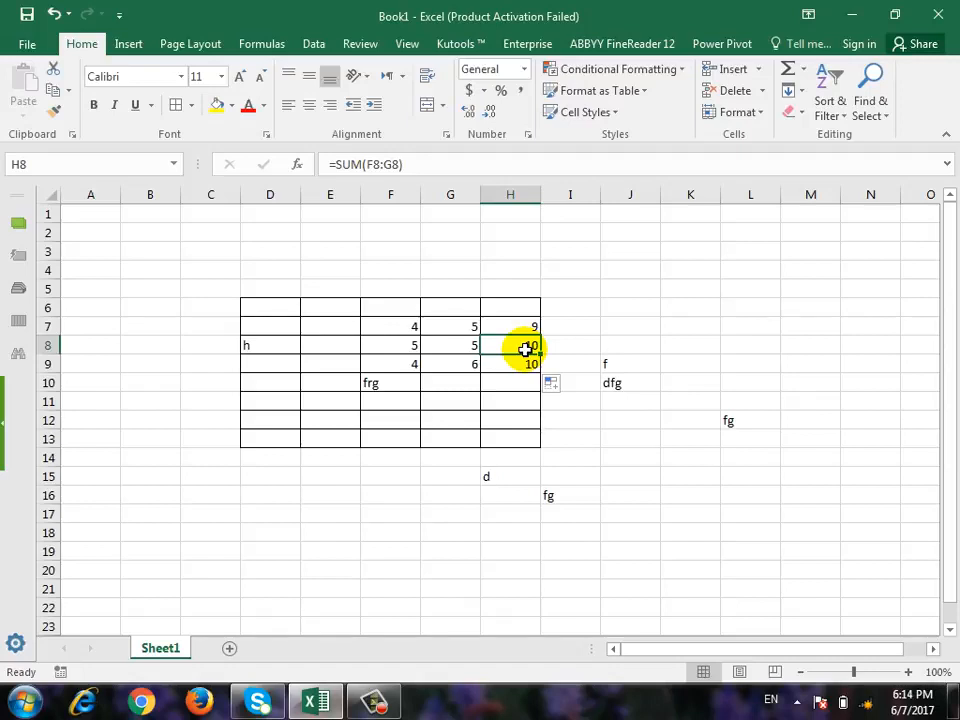
Select the entire worksheet and turn on Lock Cell for all its cells.
{"action": "left_click", "coordinate": [582, 310]}
{"action": "key", "text": "ctrl+a"}
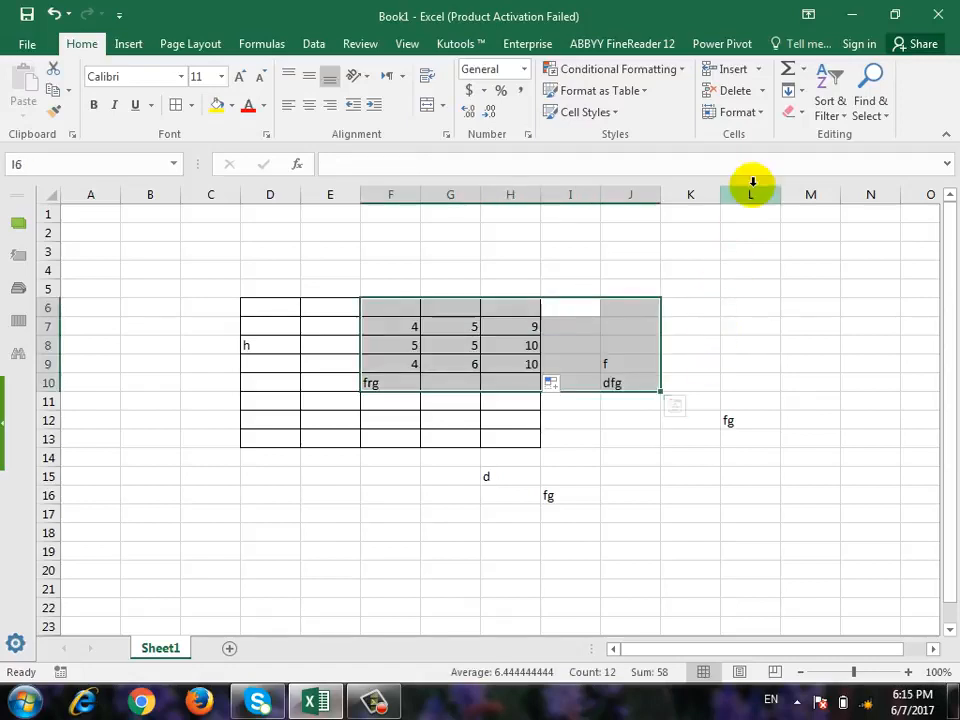
{"action": "left_click", "coordinate": [808, 330]}
{"action": "key", "text": "ctrl+a"}
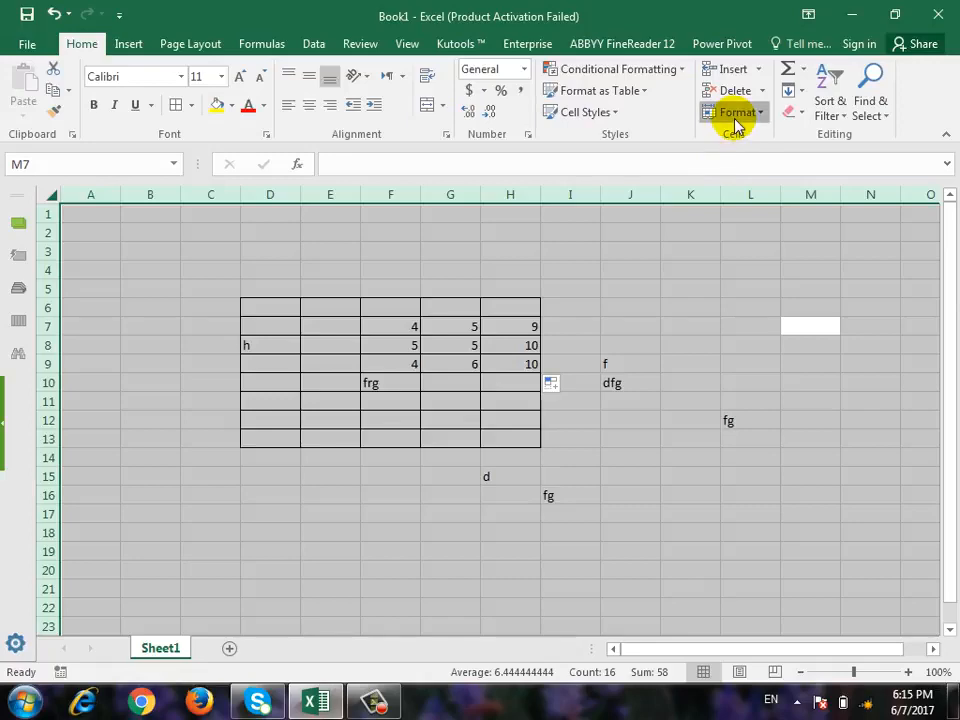
{"action": "left_click", "coordinate": [737, 115]}
{"action": "left_click", "coordinate": [767, 448]}
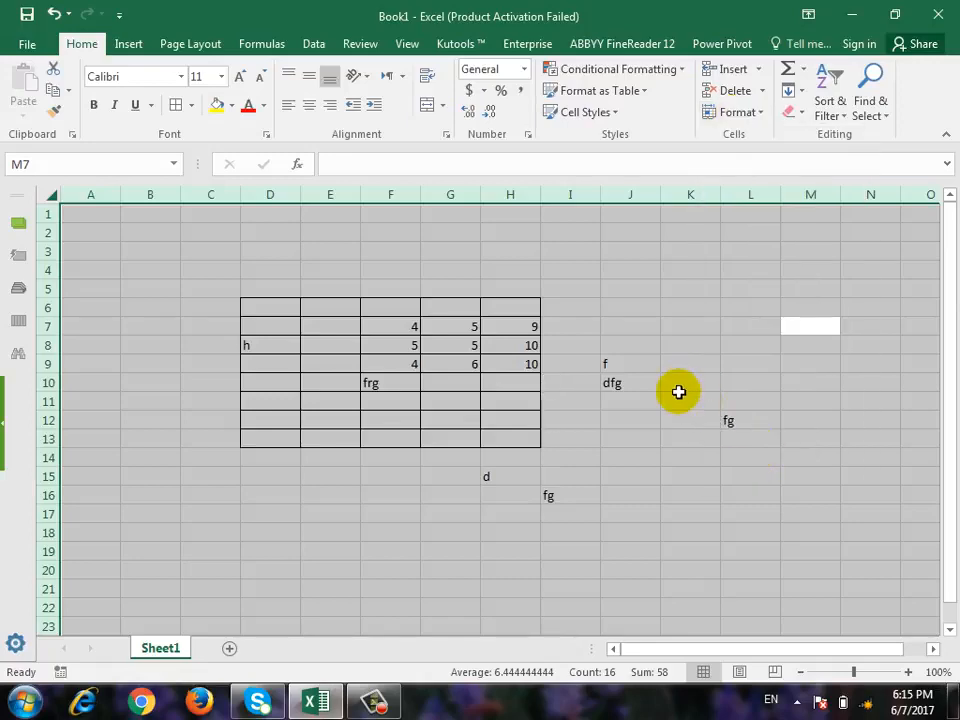
Protect the fully locked sheet with default permissions, entering and confirming the sheet password.
{"action": "left_click", "coordinate": [745, 114]}
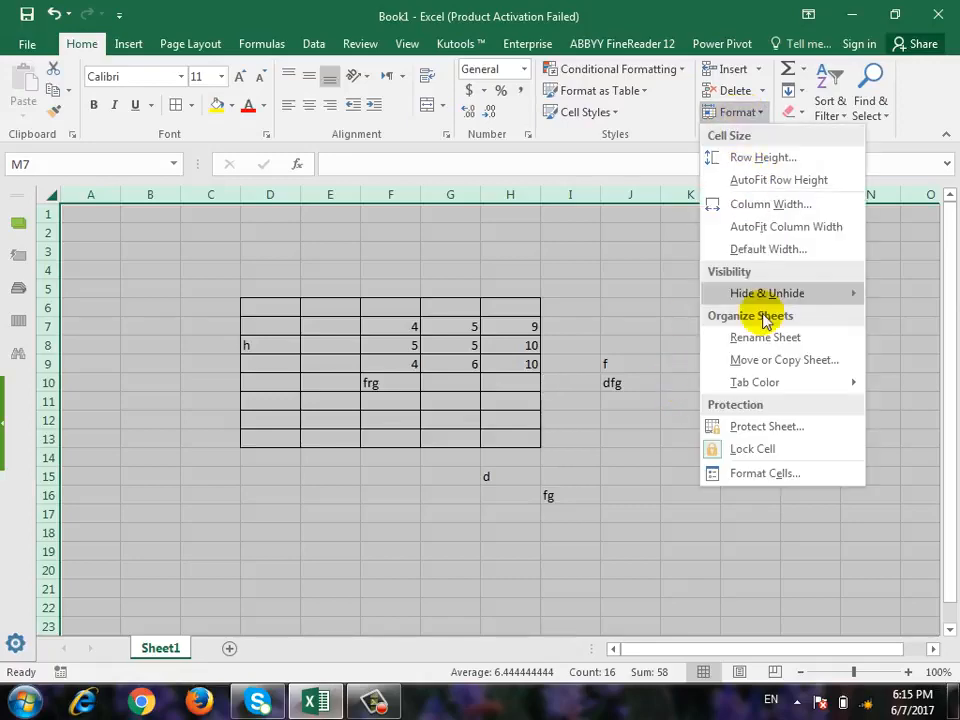
{"action": "left_click", "coordinate": [767, 428]}
{"action": "type", "text": "1"}
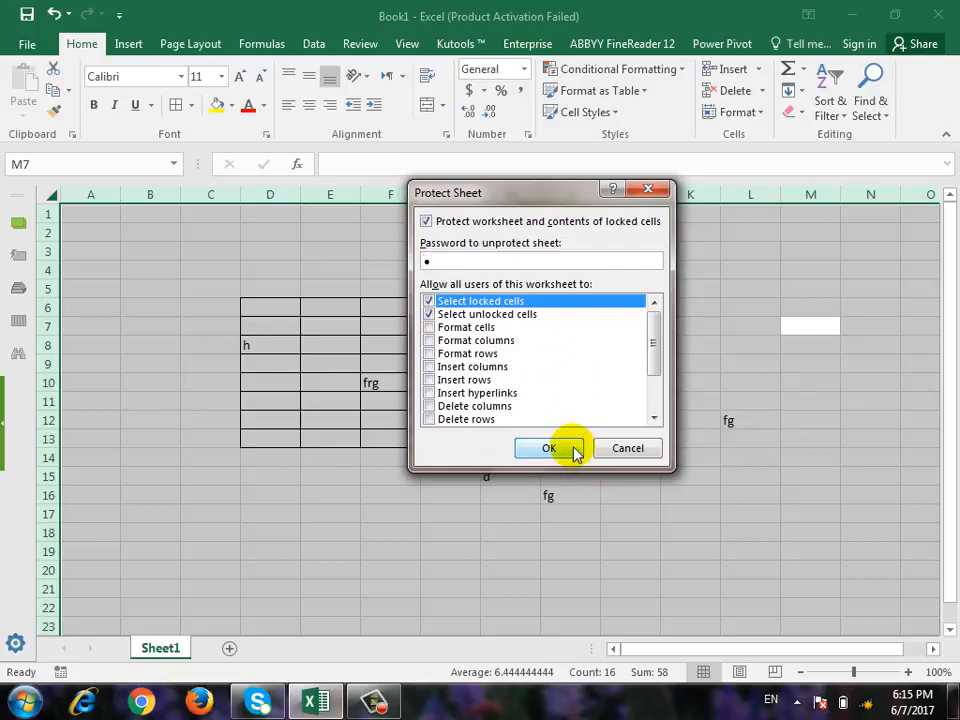
{"action": "left_click", "coordinate": [574, 452]}
{"action": "type", "text": "1"}
Try to edit cell E12 inside the bordered range and cell I16 outside it on the protected sheet.
{"action": "left_click", "coordinate": [345, 419]}
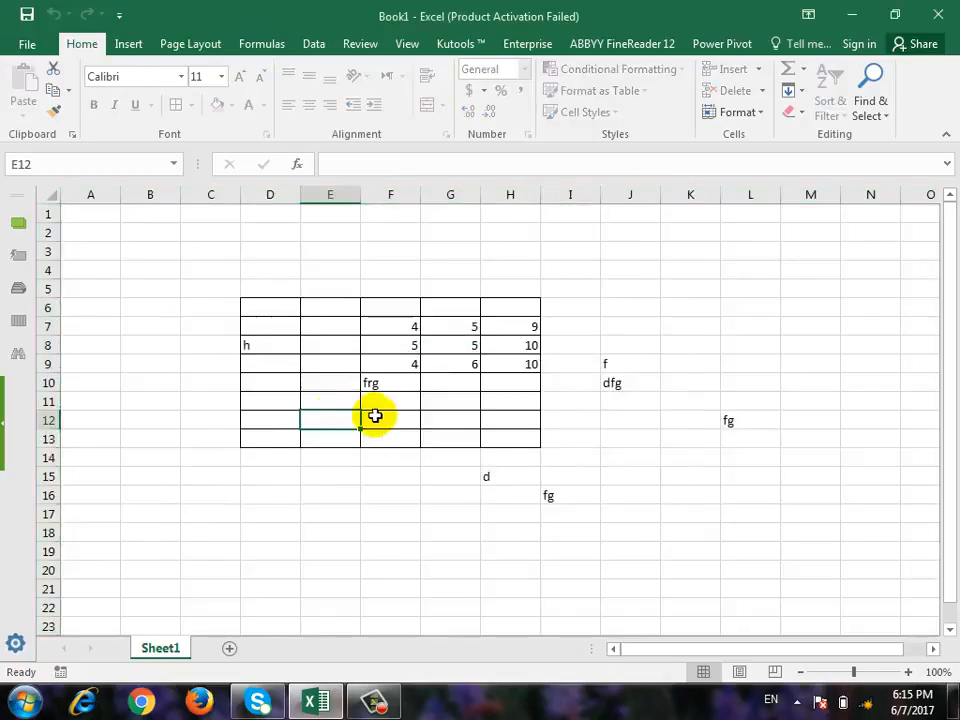
{"action": "key", "text": "f"}
{"action": "left_click", "coordinate": [490, 404]}
{"action": "left_click", "coordinate": [543, 494]}
{"action": "double_click", "coordinate": [543, 494]}
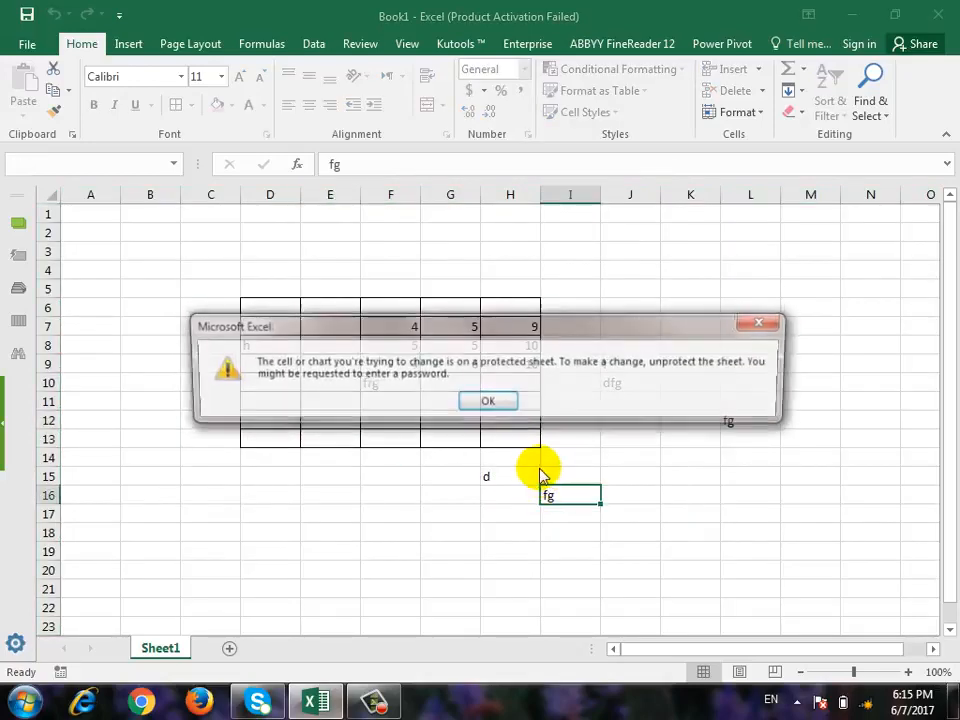
{"action": "left_click", "coordinate": [491, 403]}
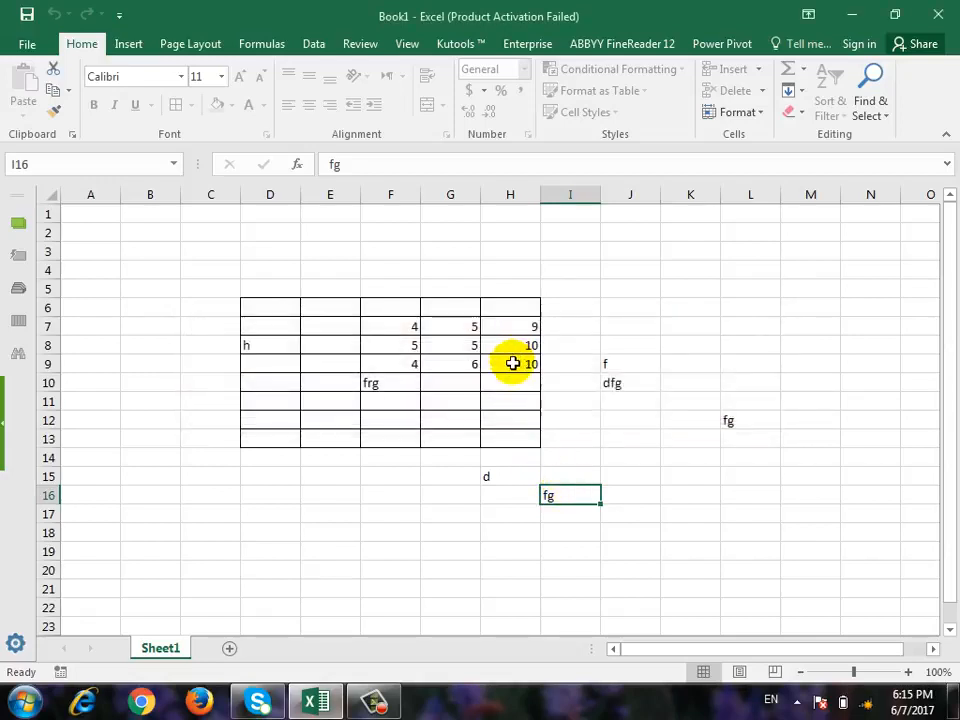
Check the formula in H9 and unprotect the sheet by entering the sheet password.
{"action": "left_click", "coordinate": [514, 362]}
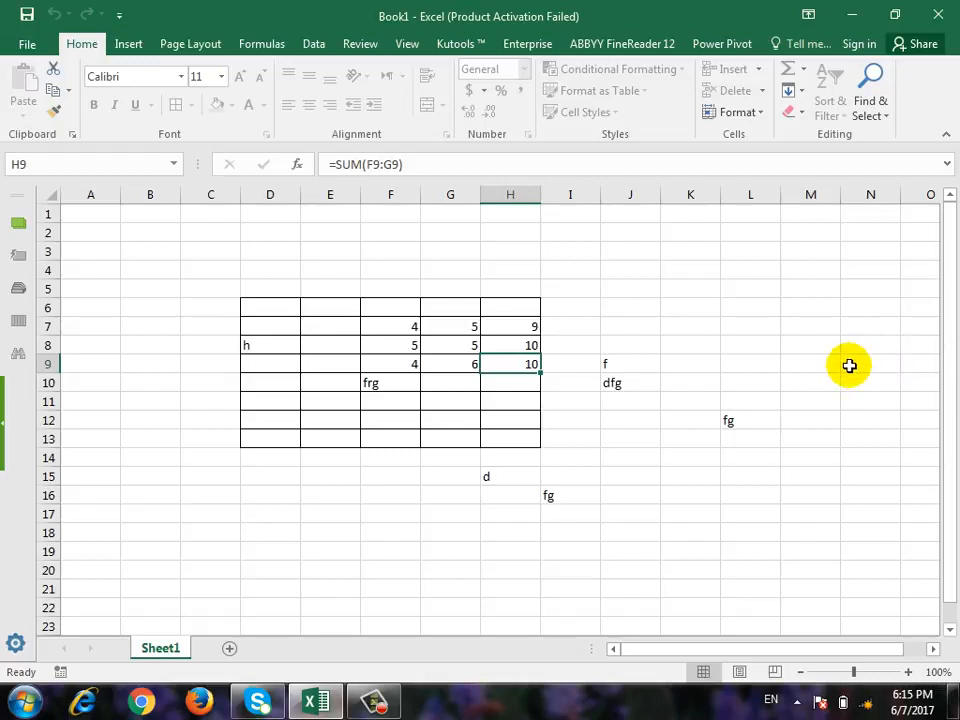
{"action": "left_click", "coordinate": [737, 112]}
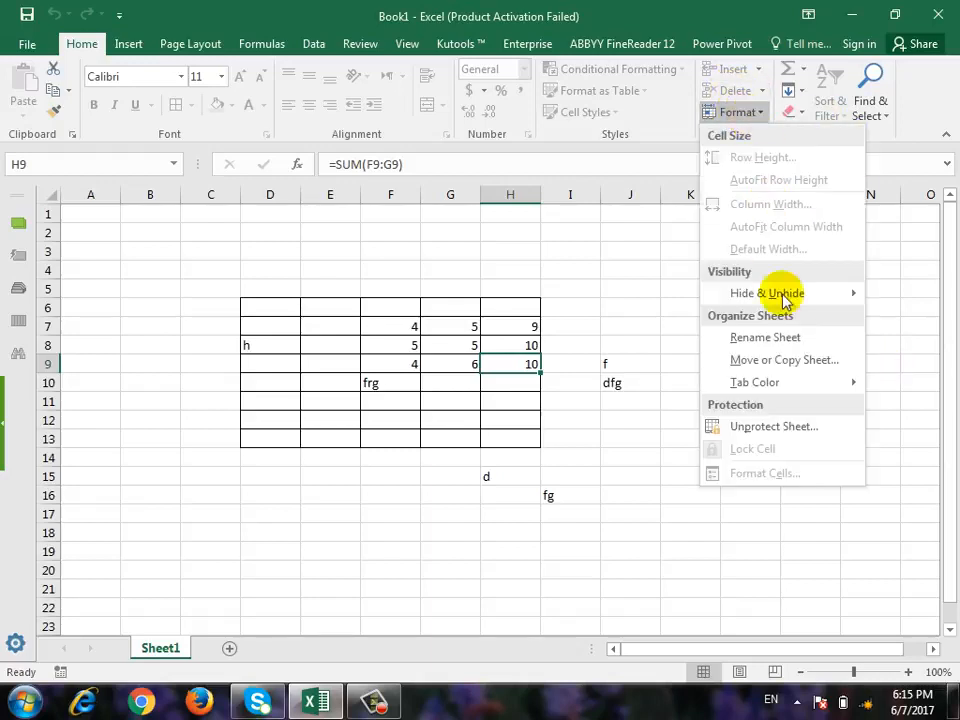
{"action": "left_click", "coordinate": [784, 425]}
{"action": "type", "text": "1"}
{"action": "left_click", "coordinate": [543, 351]}
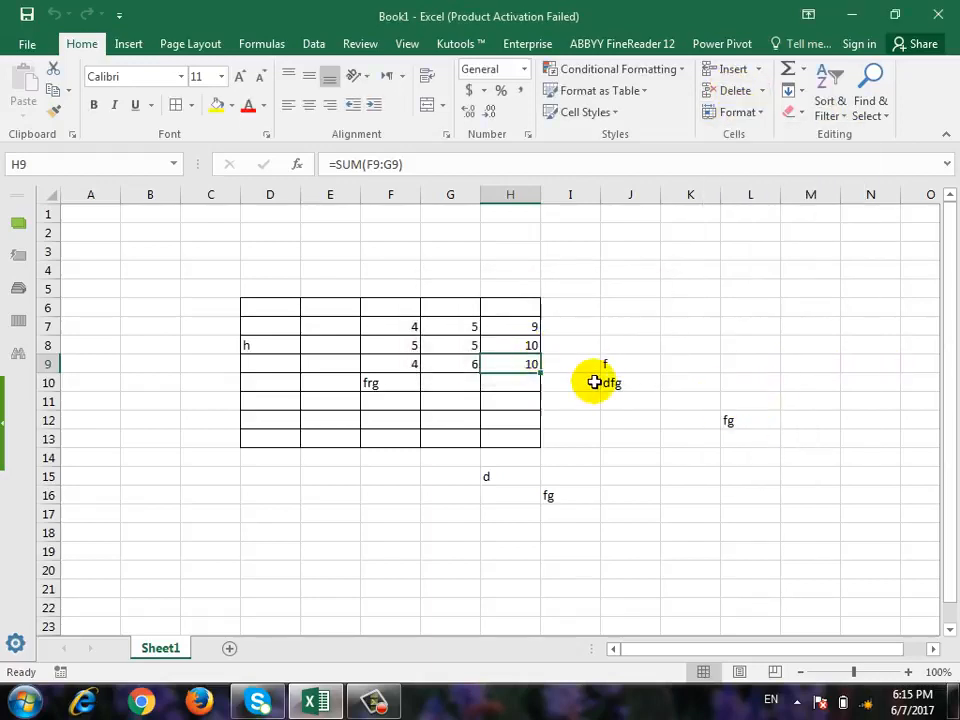
Select the entire worksheet and turn on the Hidden protection option for all cells, keeping Locked on.
{"action": "left_click_drag", "start_coordinate": [270, 298], "coordinate": [501, 439]}
{"action": "key", "text": "ctrl+a"}
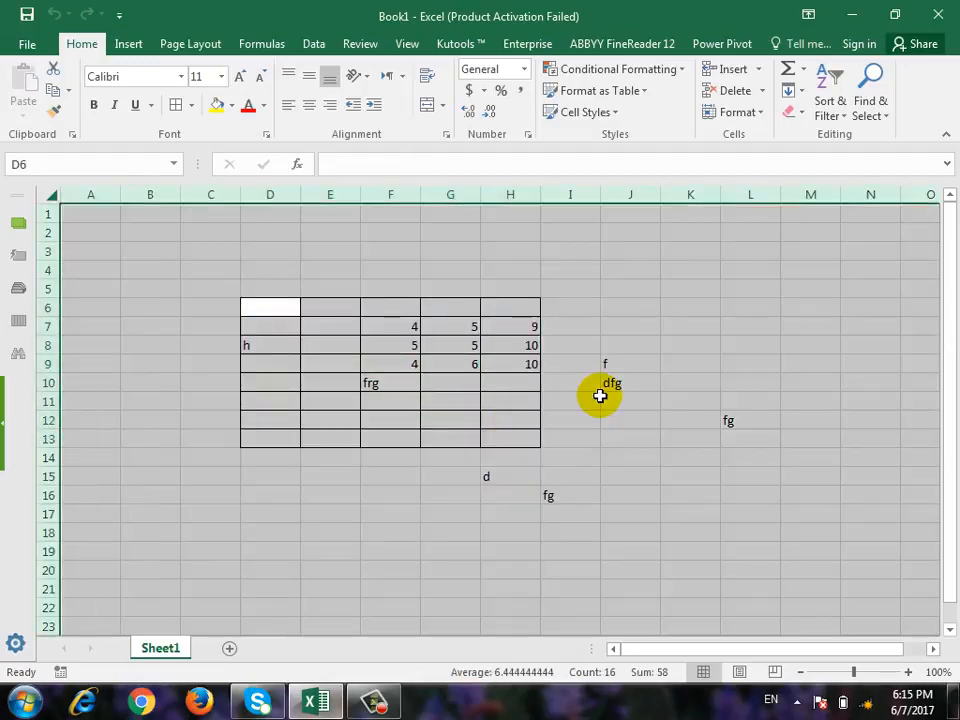
{"action": "left_click", "coordinate": [750, 112]}
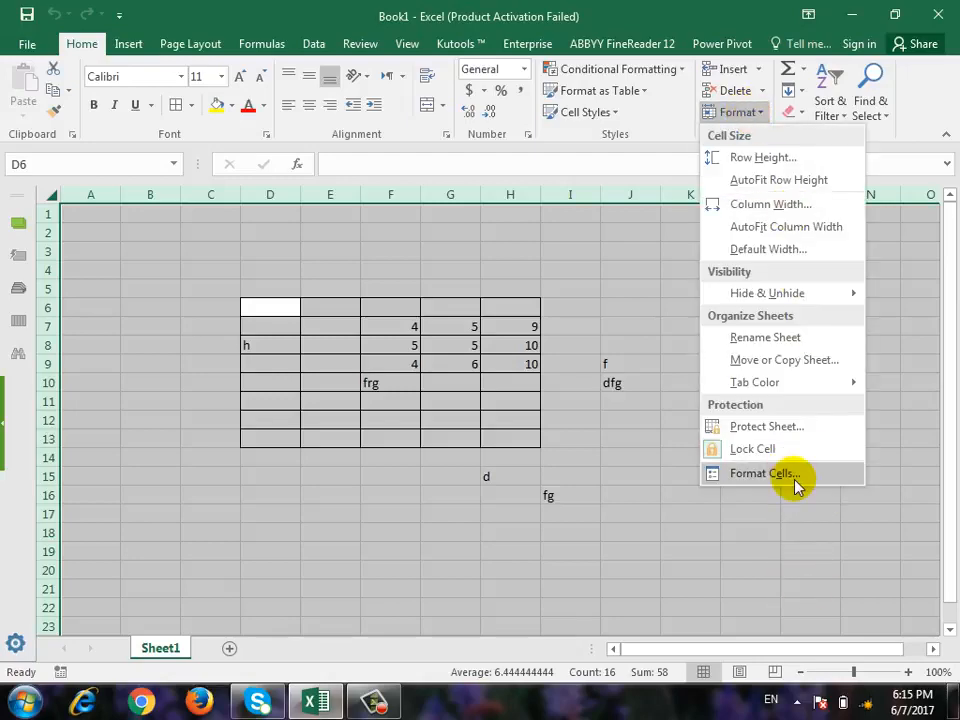
{"action": "left_click", "coordinate": [795, 477]}
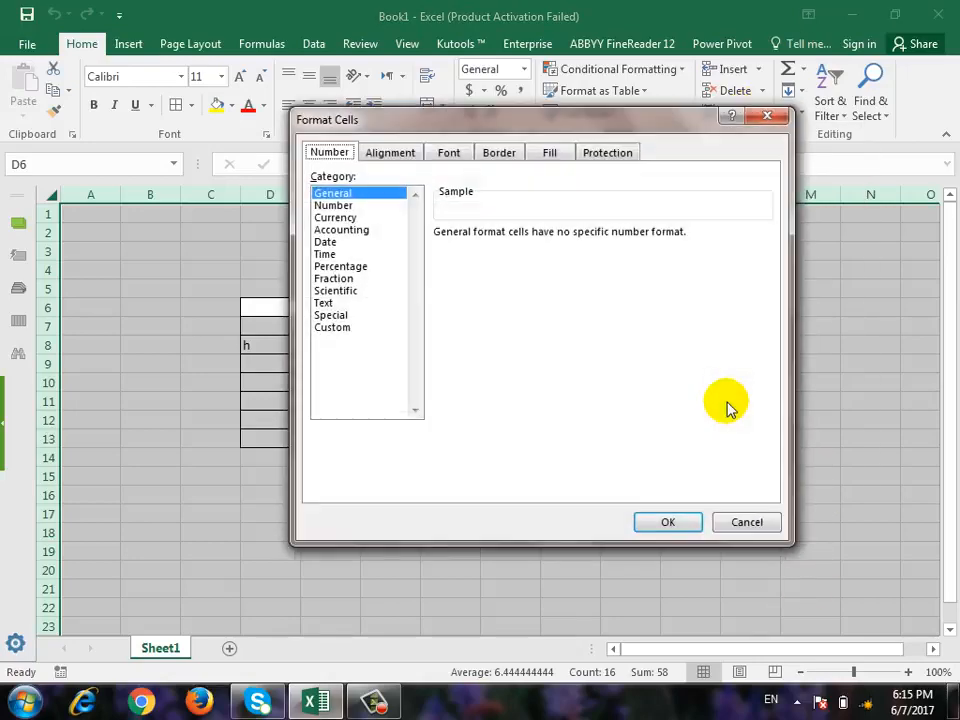
{"action": "left_click", "coordinate": [630, 157]}
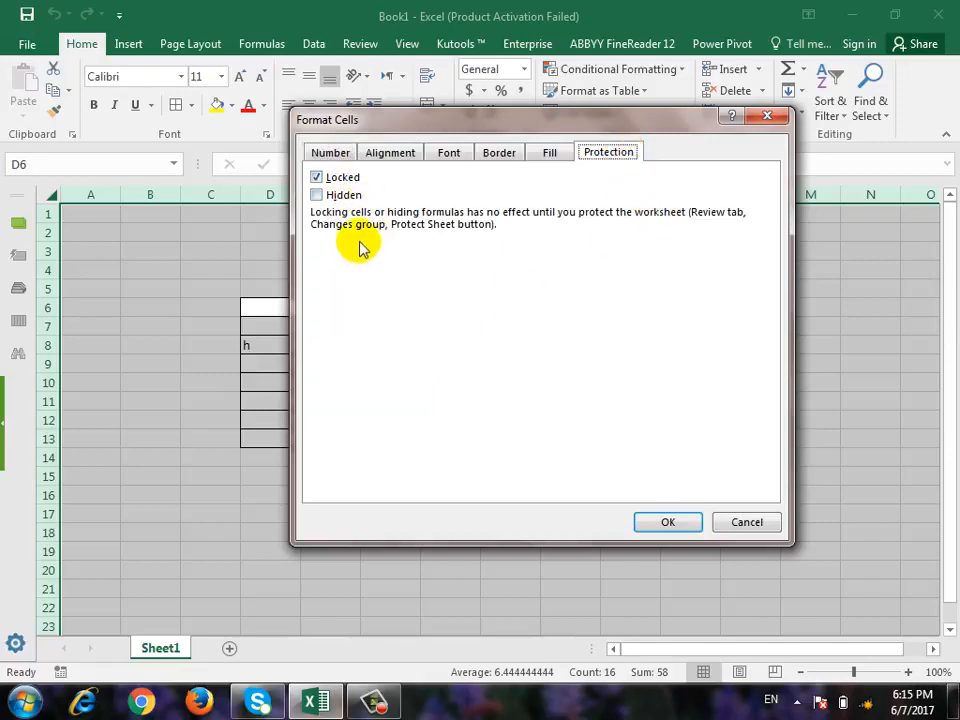
{"action": "left_click", "coordinate": [318, 195]}
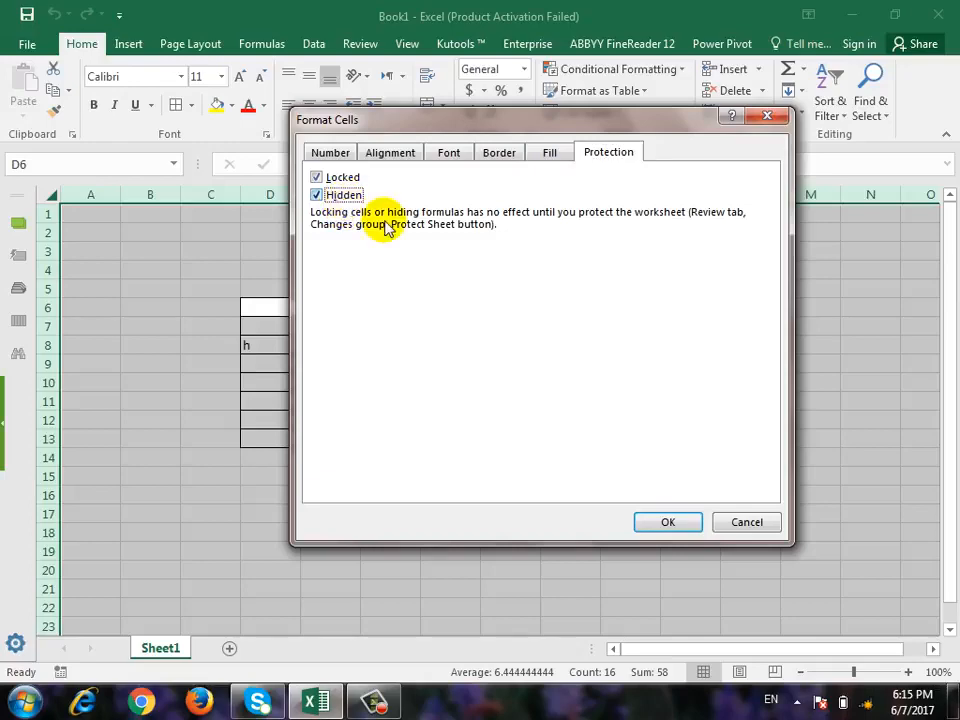
{"action": "left_click", "coordinate": [645, 522]}
Protect the sheet with hidden formulas using default permissions, entering and confirming the sheet password.
{"action": "left_click", "coordinate": [740, 112]}
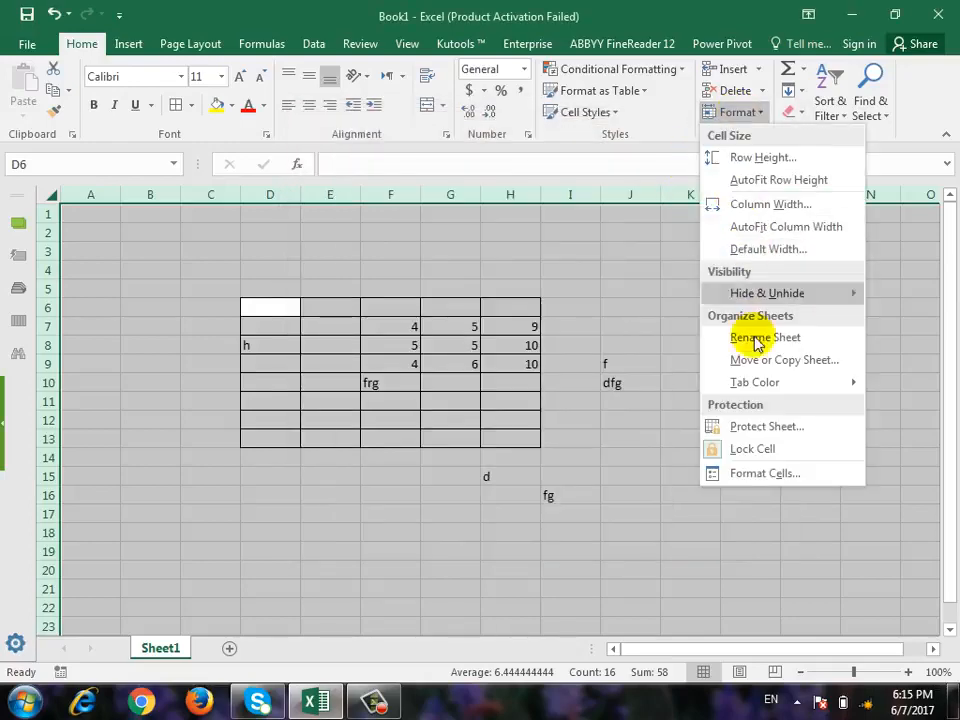
{"action": "left_click", "coordinate": [768, 428]}
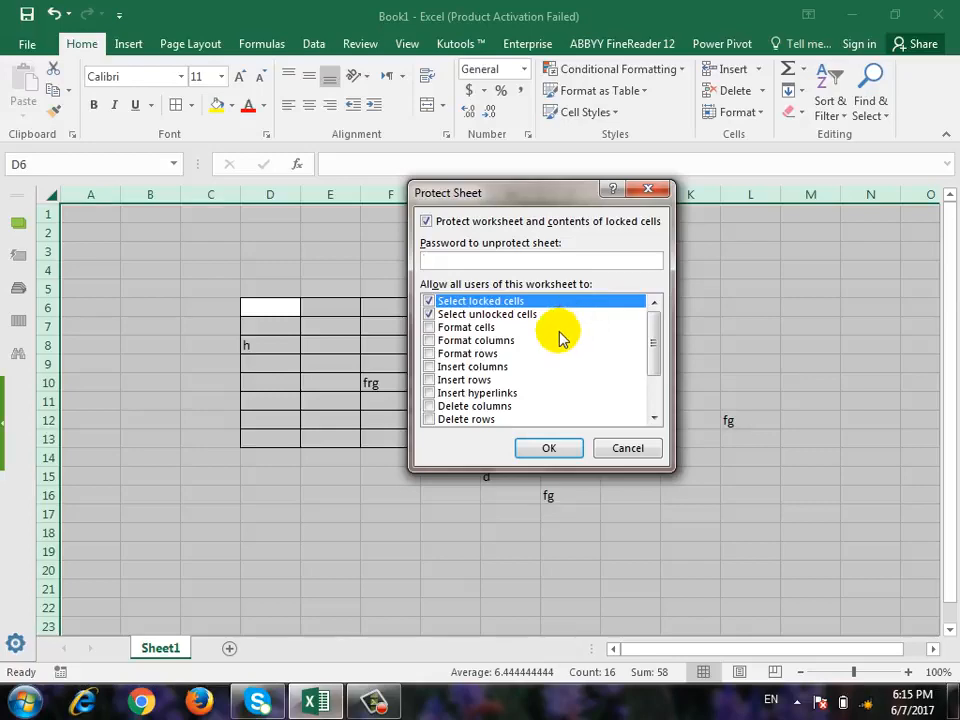
{"action": "type", "text": "1"}
{"action": "left_click", "coordinate": [551, 446]}
{"action": "type", "text": "1"}
{"action": "left_click", "coordinate": [562, 392]}
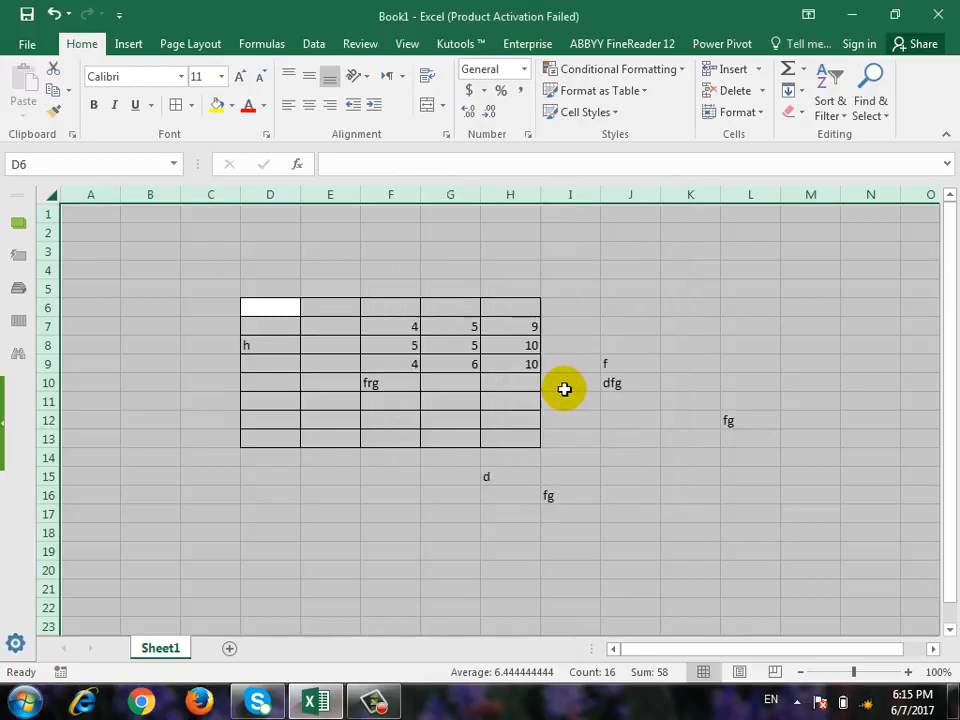
Try to edit cell I15, and check whether the contents of H7 and J10 are hidden on the protected sheet.
{"action": "left_click", "coordinate": [568, 478]}
{"action": "double_click", "coordinate": [597, 488]}
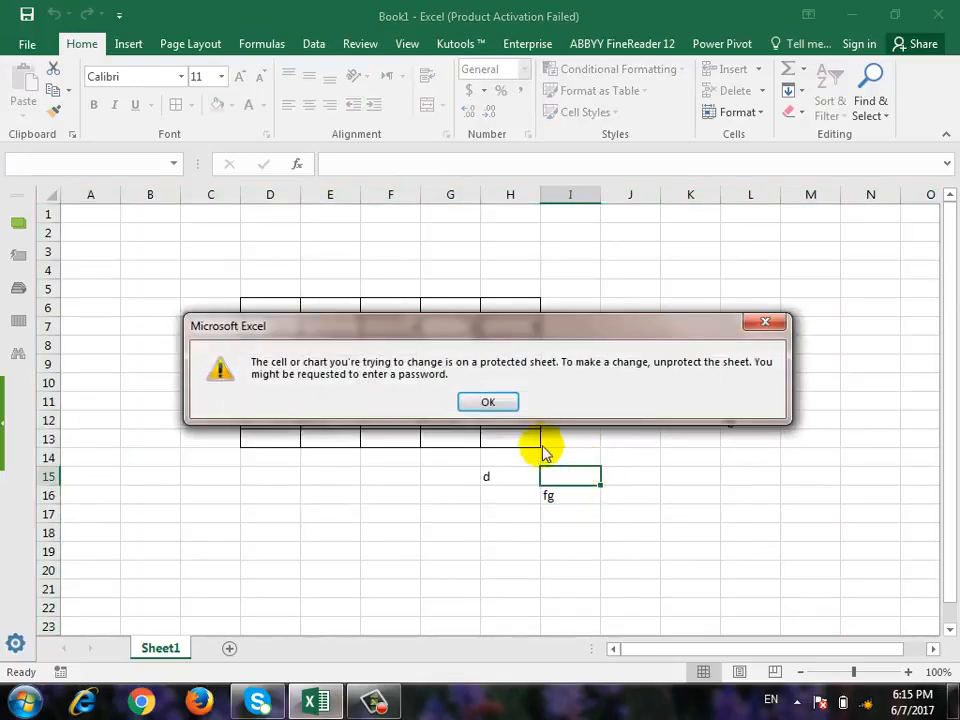
{"action": "left_click", "coordinate": [490, 400]}
{"action": "left_click", "coordinate": [514, 328]}
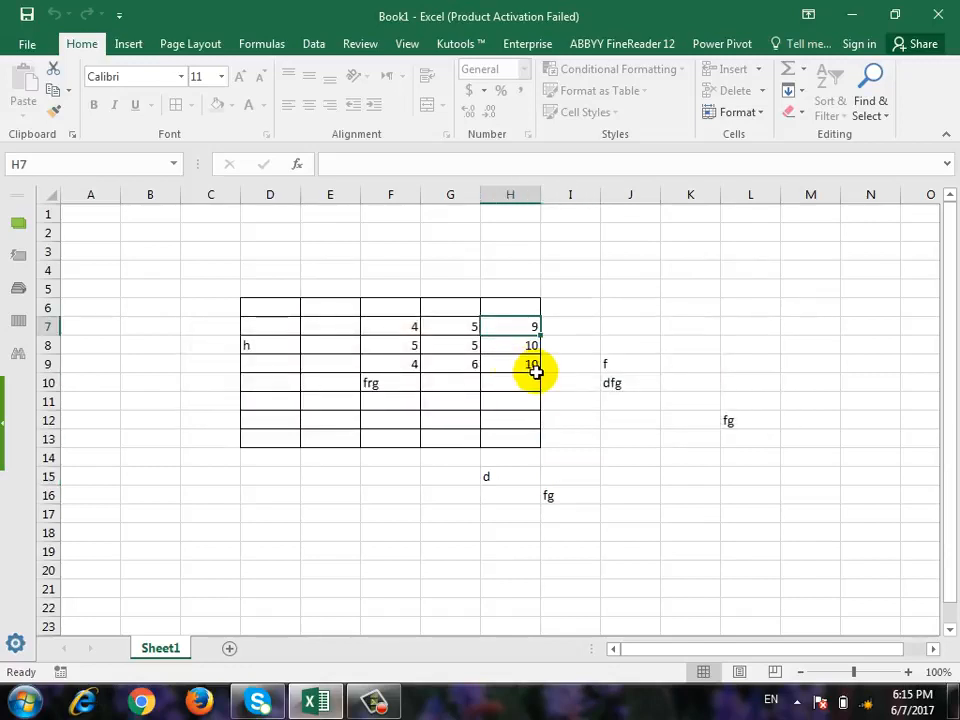
{"action": "left_click", "coordinate": [613, 386]}
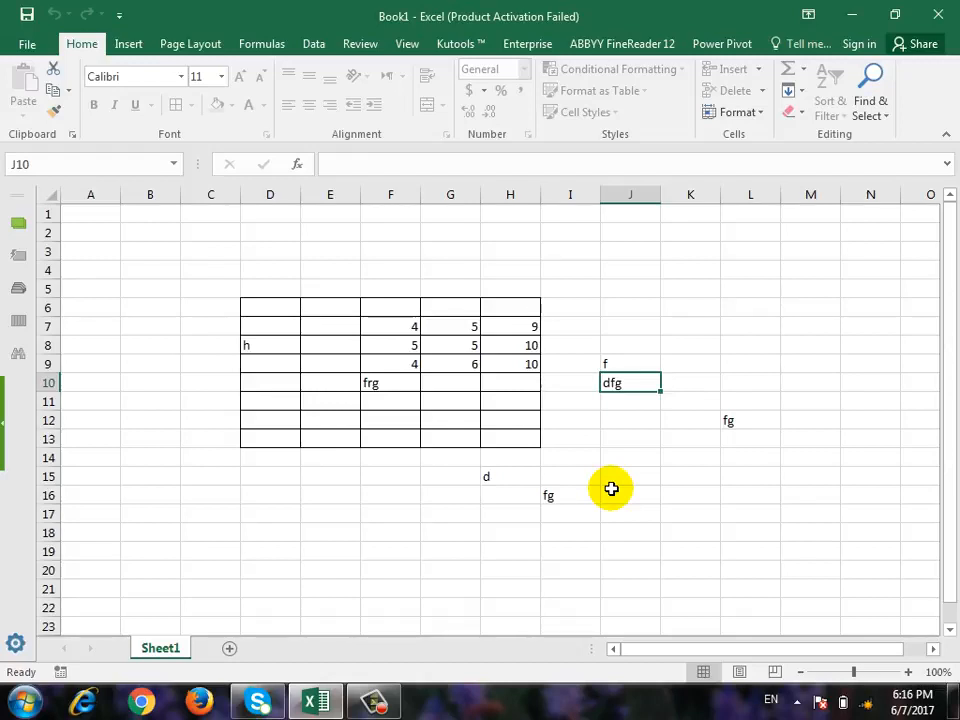
Remove the sheet protection again by entering the sheet password.
{"action": "left_click", "coordinate": [750, 110]}
{"action": "left_click", "coordinate": [808, 428]}
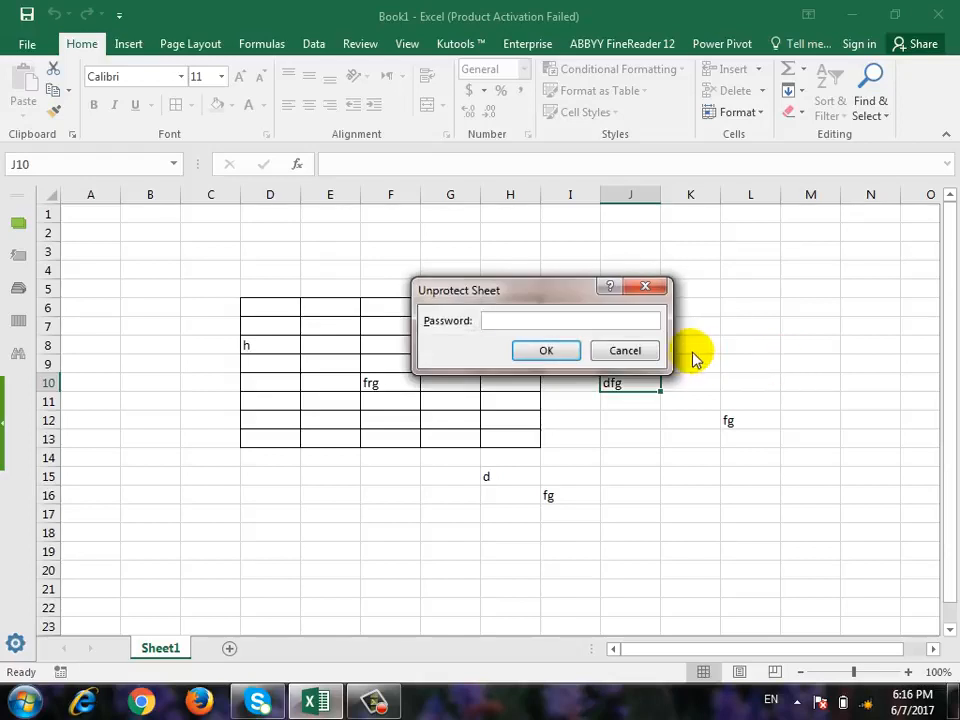
{"action": "type", "text": "1"}
{"action": "left_click", "coordinate": [548, 352]}
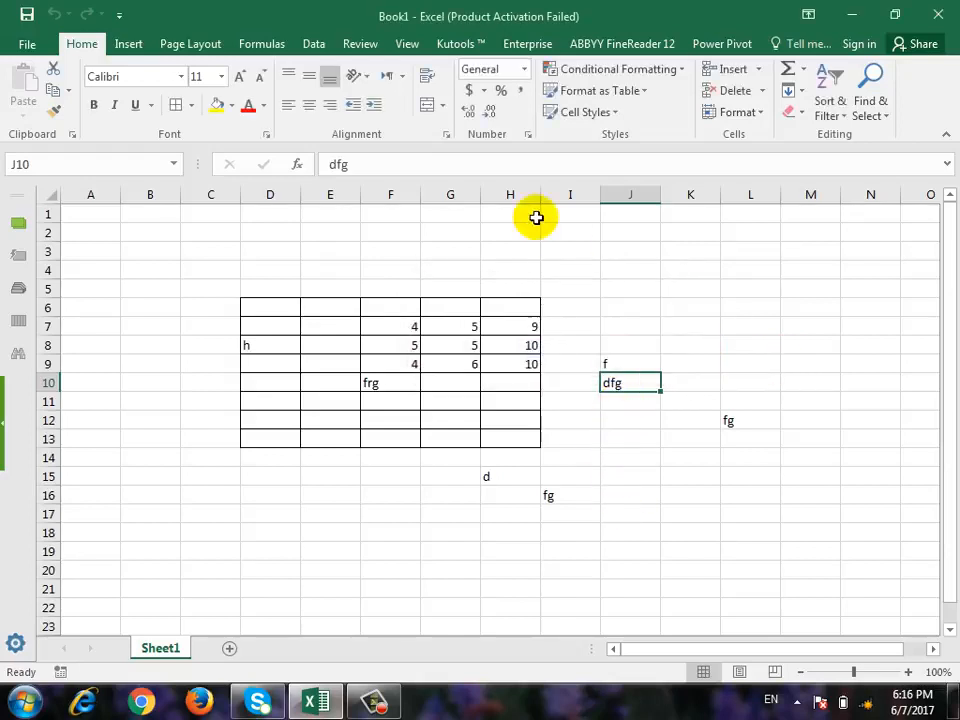
Check the SUM formulas in H7 and H9 and review the Lock Cell setting on the unprotected sheet.
{"action": "left_click", "coordinate": [531, 326]}
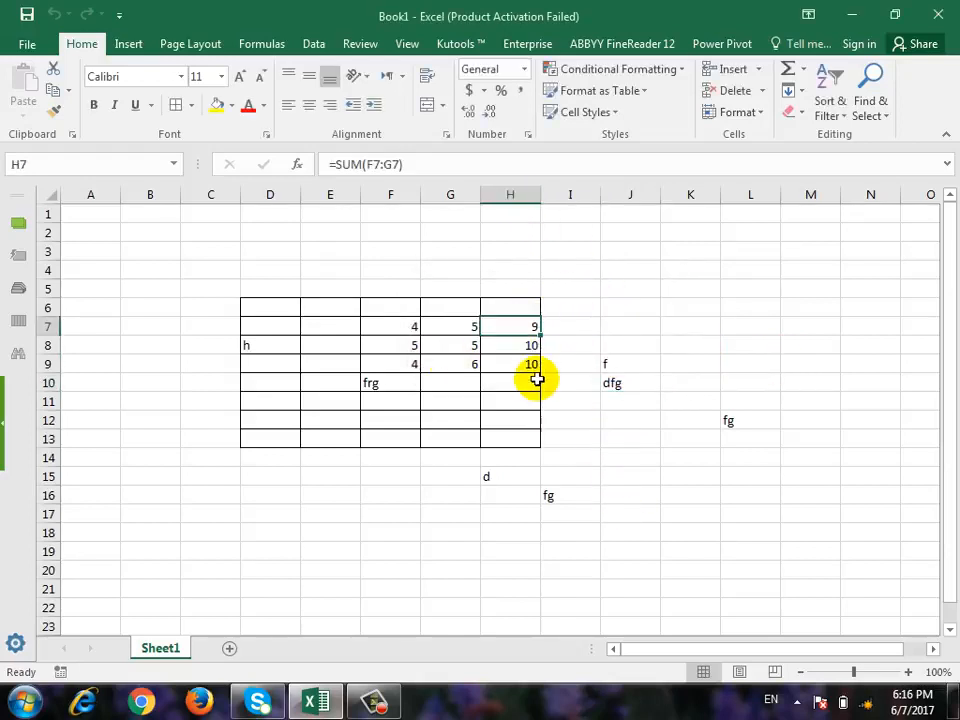
{"action": "left_click", "coordinate": [532, 366]}
{"action": "left_click", "coordinate": [745, 113]}
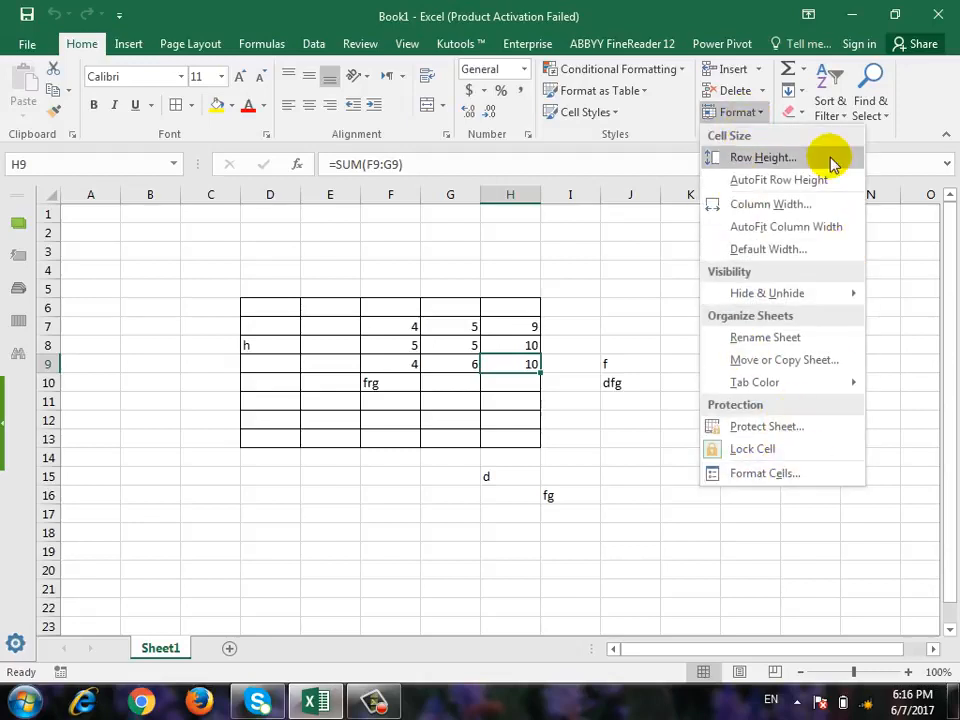
{"action": "left_click", "coordinate": [919, 289]}
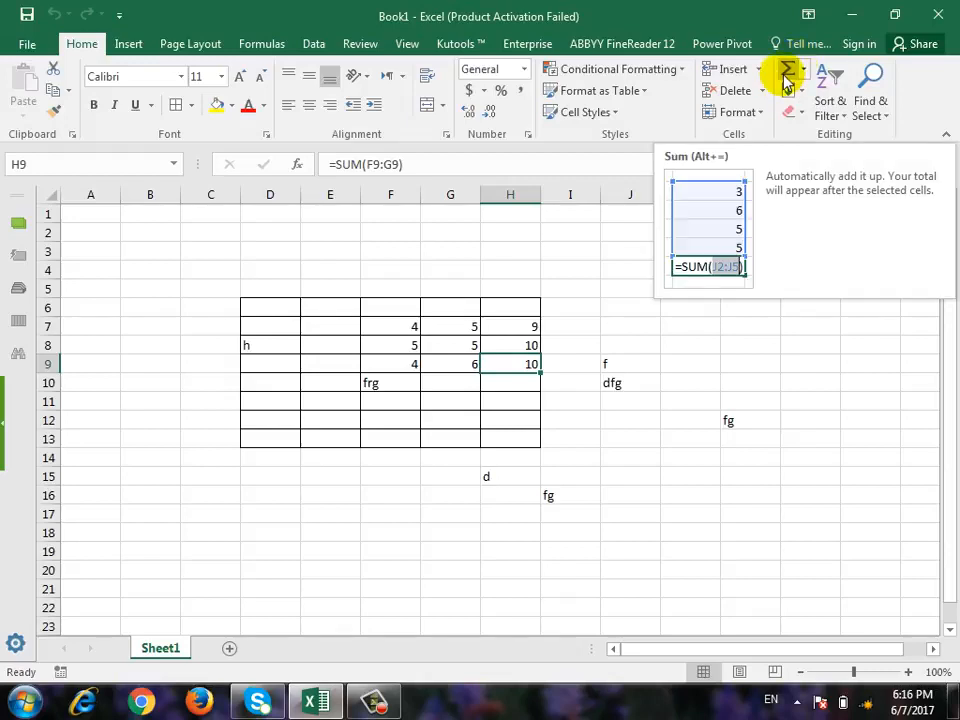
{"action": "left_click", "coordinate": [568, 472]}
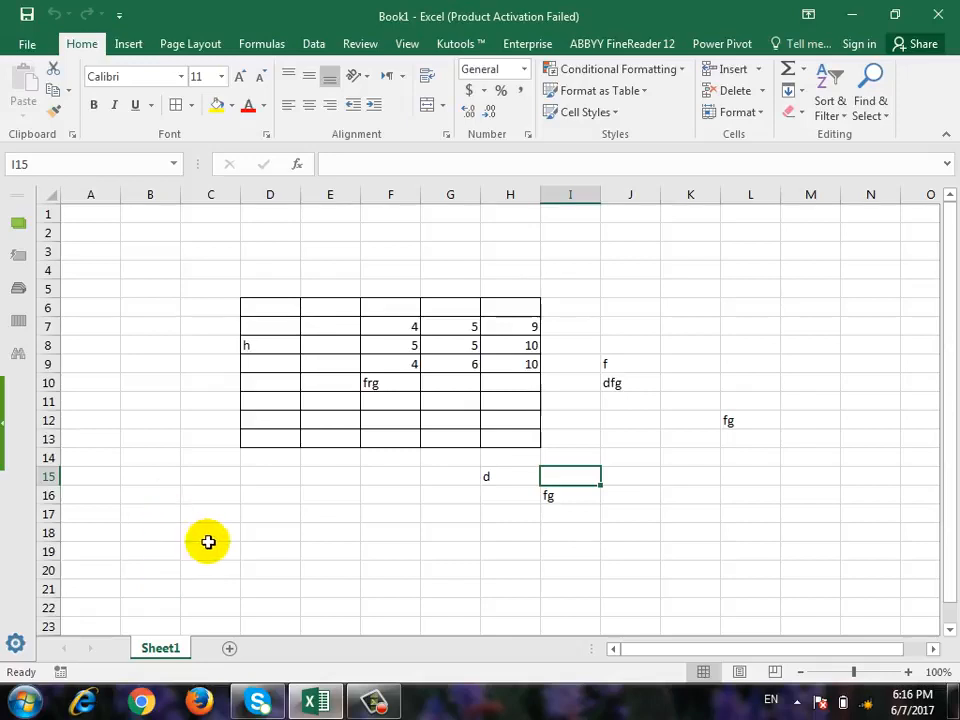
Enter the values 1, 2 and 3 in cells D18, E18 and F18.
{"action": "left_click", "coordinate": [268, 532]}
{"action": "type", "text": "1"}
{"action": "key", "text": "Right"}
{"action": "type", "text": "2"}
{"action": "key", "text": "Right"}
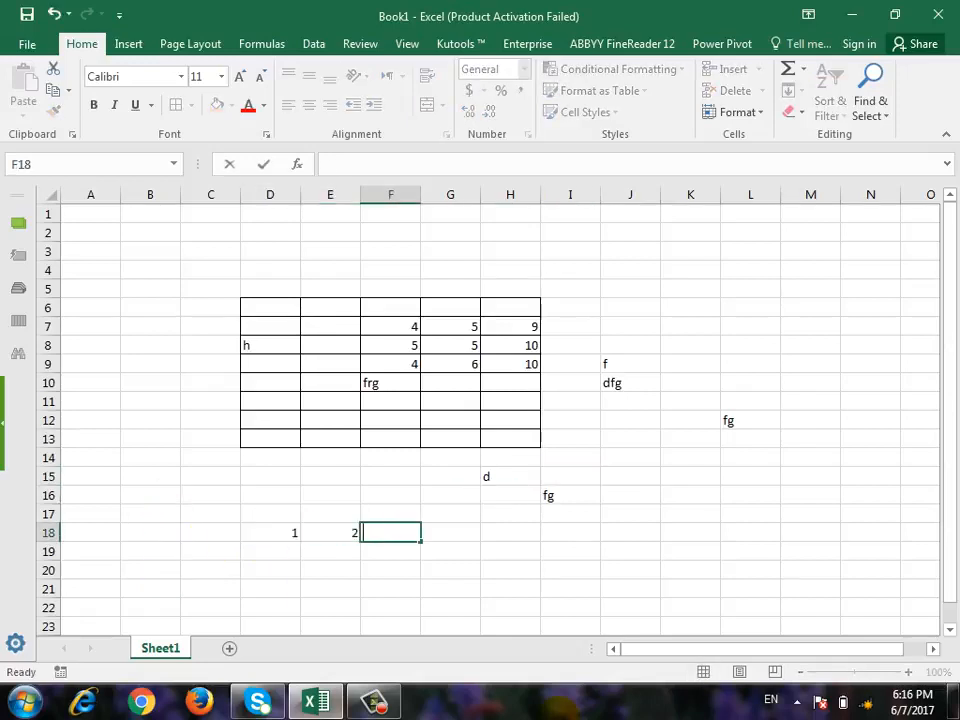
{"action": "type", "text": "3"}
{"action": "key", "text": "Right"}
{"action": "key", "text": "Left"}
{"action": "key", "text": "Right"}
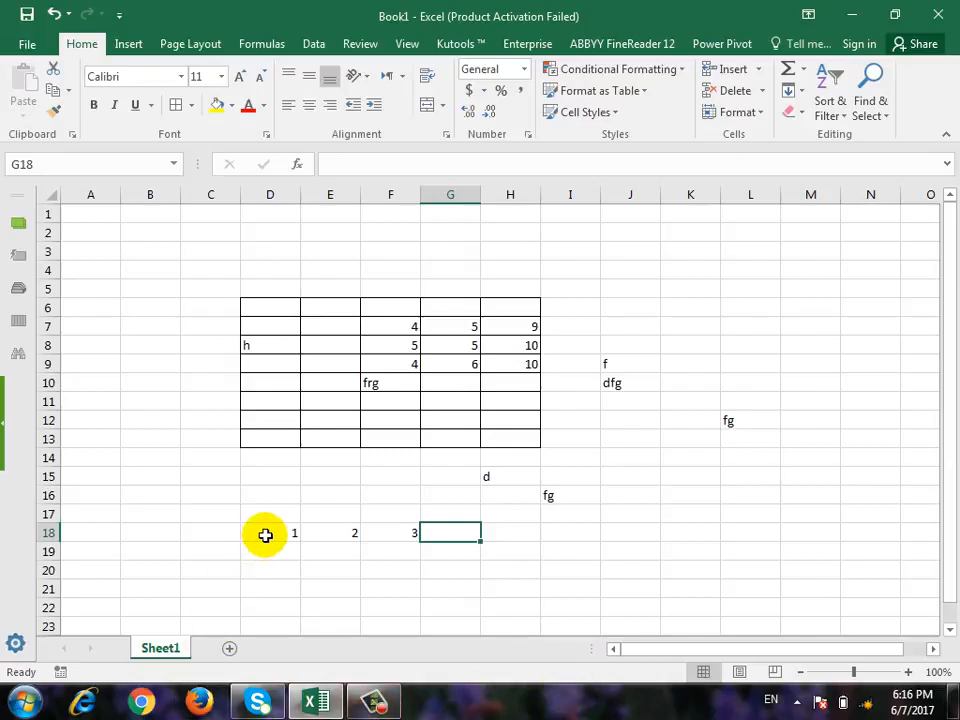
Insert an AutoSum total of D18:F18 in G18 and check its formula.
{"action": "left_click_drag", "start_coordinate": [265, 535], "coordinate": [468, 533]}
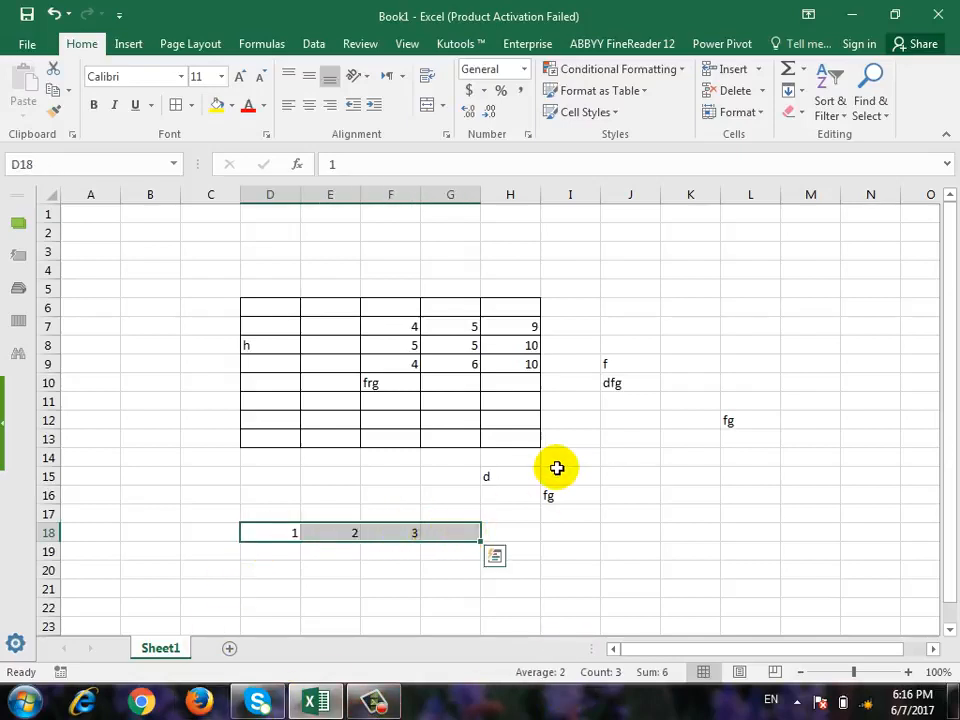
{"action": "left_click", "coordinate": [789, 68]}
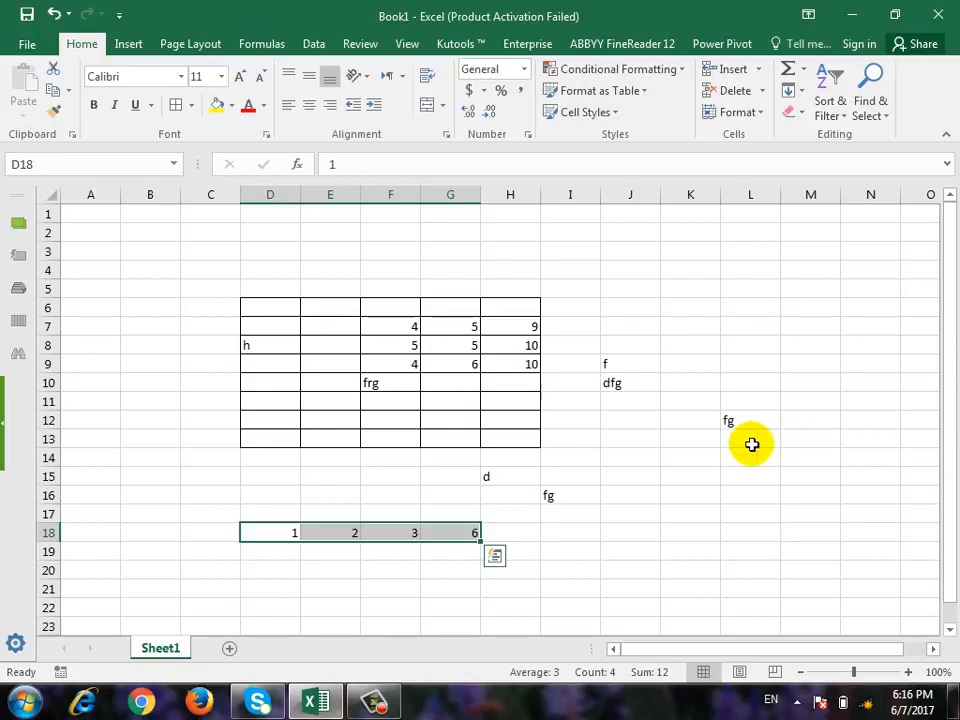
{"action": "left_click", "coordinate": [463, 530]}
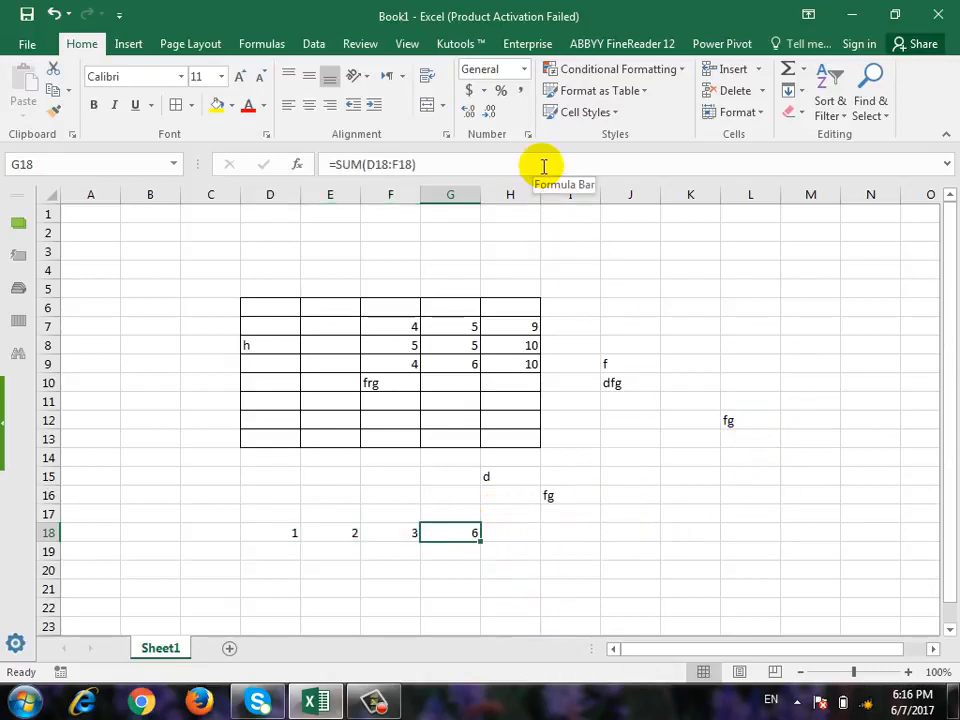
Enter 4, 5, 6, 7 and 8 in column K, going upward from K18 to K14.
{"action": "left_click", "coordinate": [705, 533]}
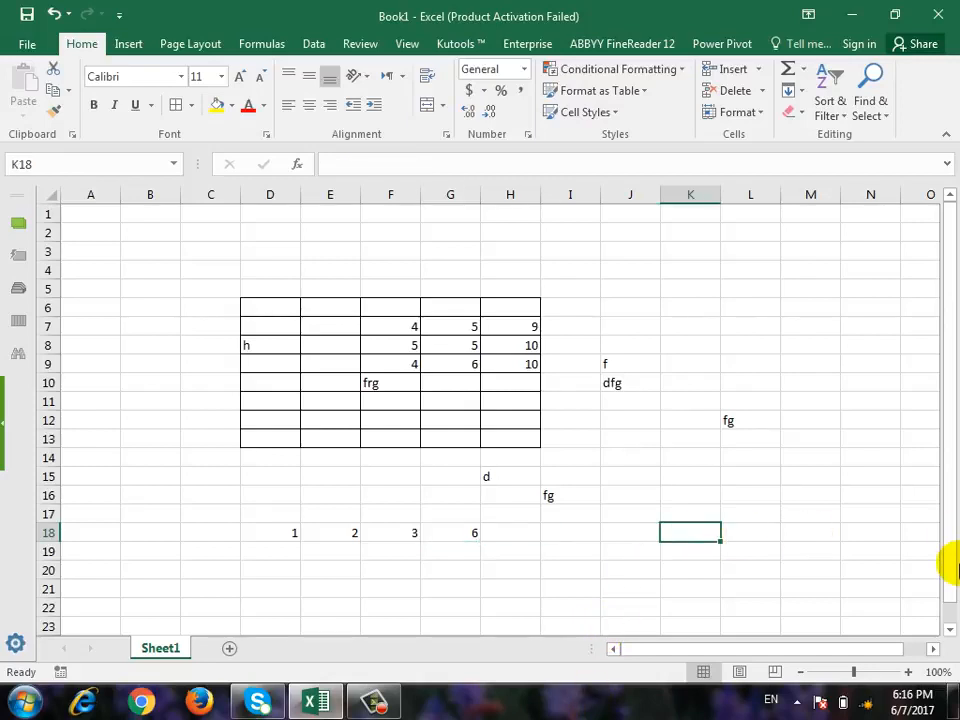
{"action": "type", "text": "4"}
{"action": "key", "text": "Up"}
{"action": "type", "text": "5"}
{"action": "key", "text": "Up"}
{"action": "type", "text": "6"}
{"action": "key", "text": "Up"}
{"action": "type", "text": "7"}
{"action": "key", "text": "Up"}
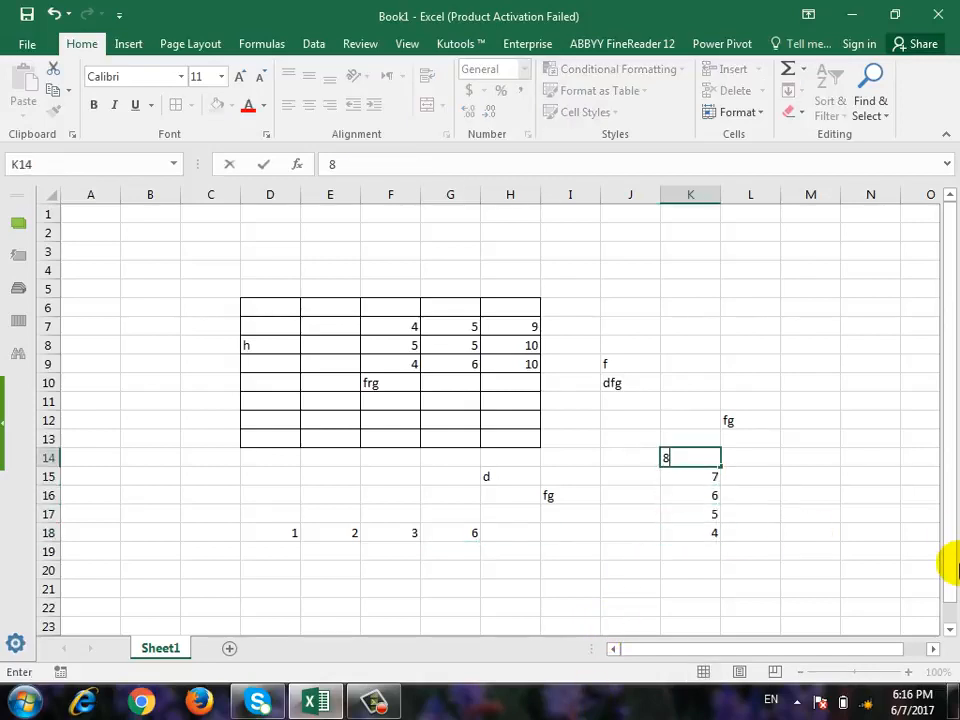
{"action": "type", "text": "8"}
{"action": "key", "text": "ctrl+Return"}
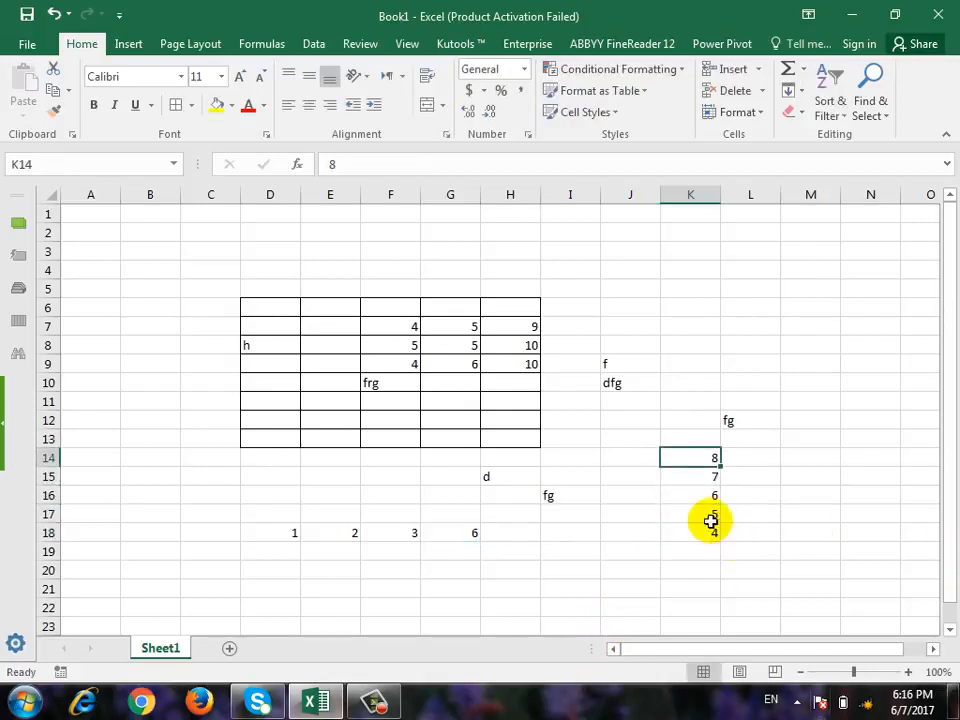
Insert an AutoSum total of K14:K18 in K19 and inspect its formula without changing it.
{"action": "left_click_drag", "start_coordinate": [692, 455], "coordinate": [694, 553]}
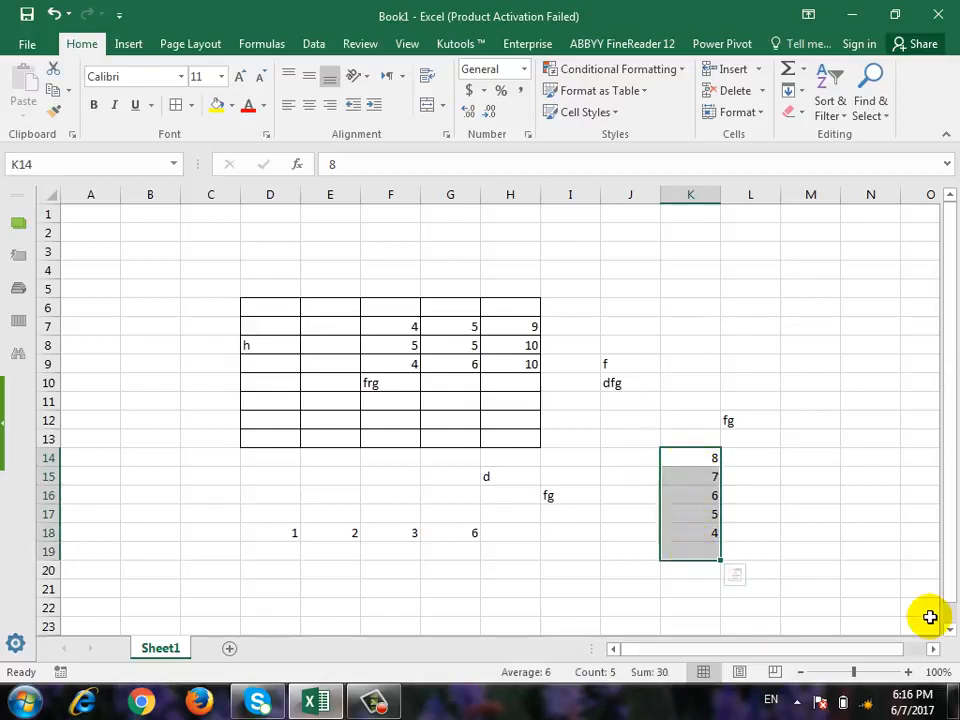
{"action": "left_click", "coordinate": [788, 70]}
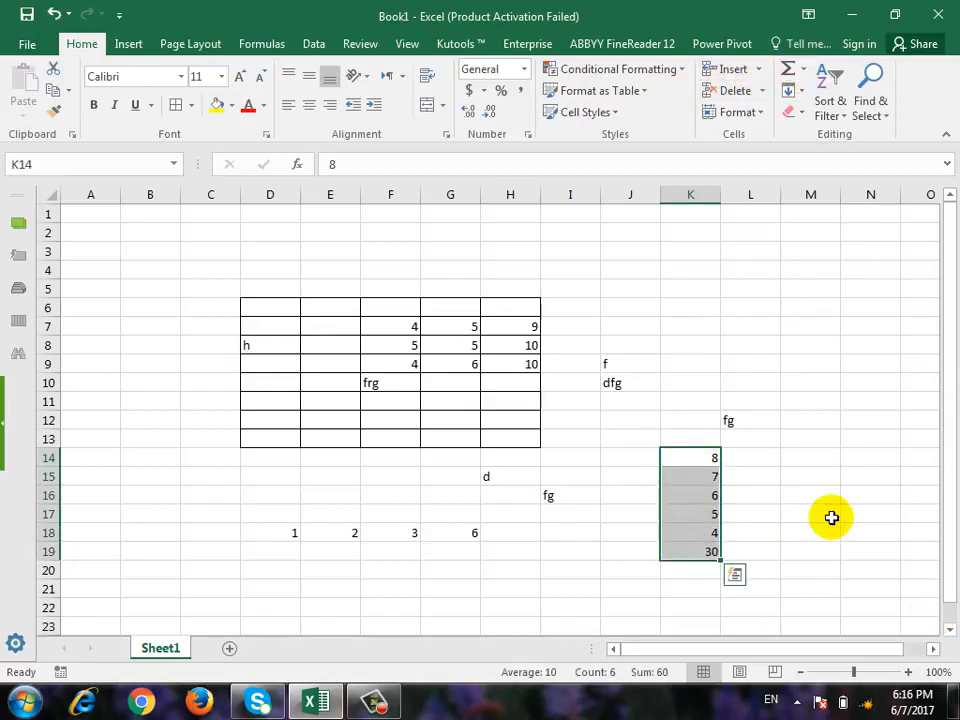
{"action": "left_click", "coordinate": [710, 551]}
{"action": "left_click", "coordinate": [603, 165]}
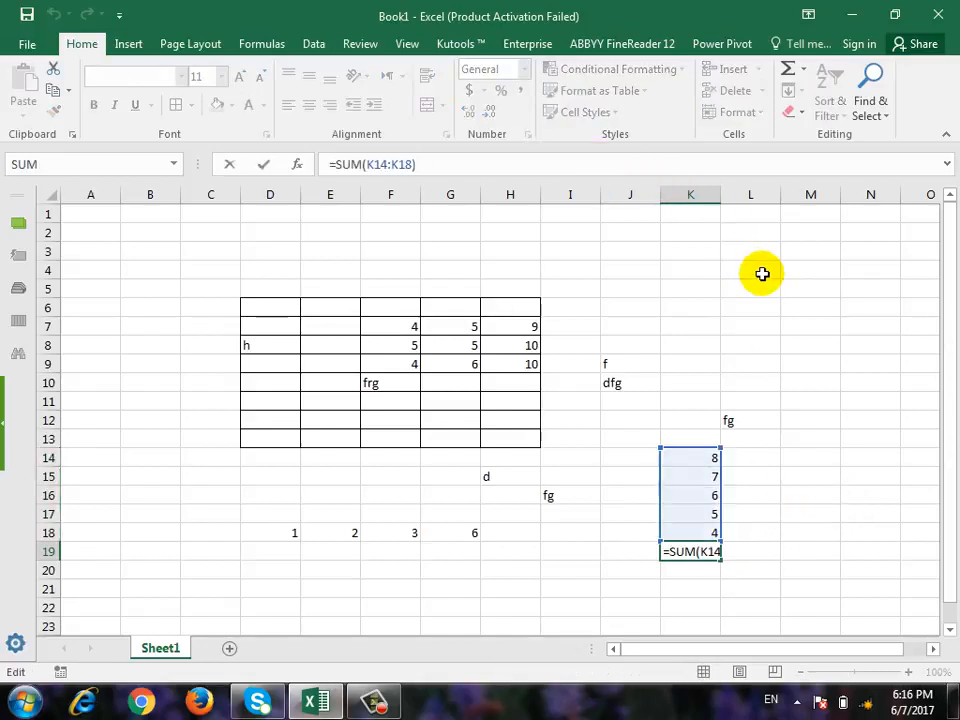
{"action": "key", "text": "Escape"}
Change K15 to 6, K14 to 5 and K16 to 3, and check the recalculated SUM cell K19.
{"action": "left_click", "coordinate": [713, 472]}
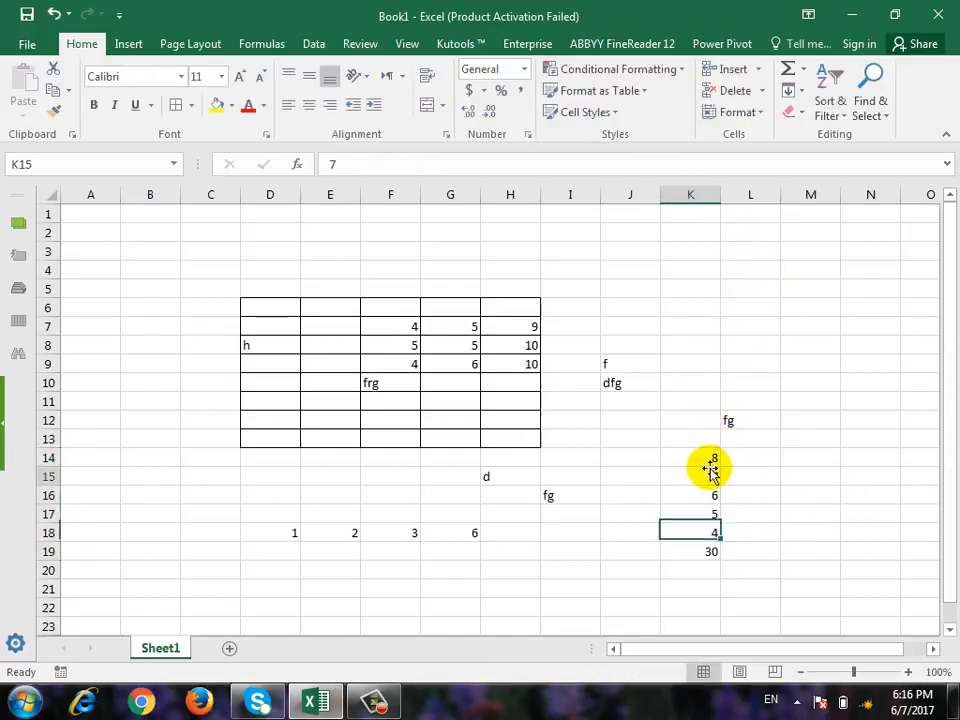
{"action": "type", "text": "6"}
{"action": "key", "text": "ctrl+Return"}
{"action": "key", "text": "Up"}
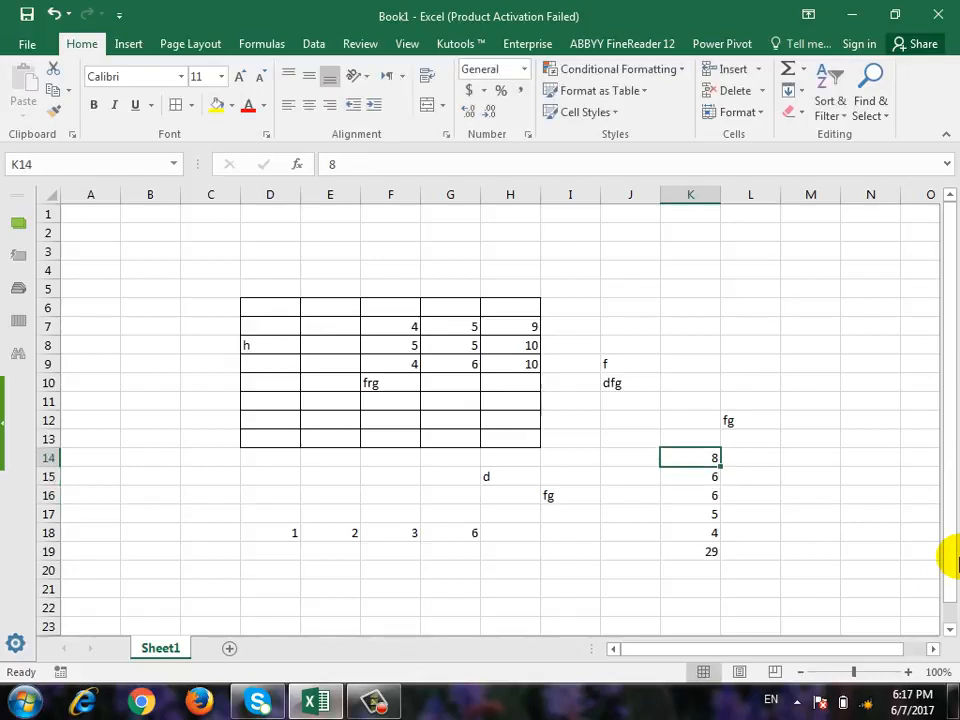
{"action": "type", "text": "5"}
{"action": "key", "text": "Return"}
{"action": "key", "text": "Return"}
{"action": "type", "text": "3"}
{"action": "key", "text": "shift+Return"}
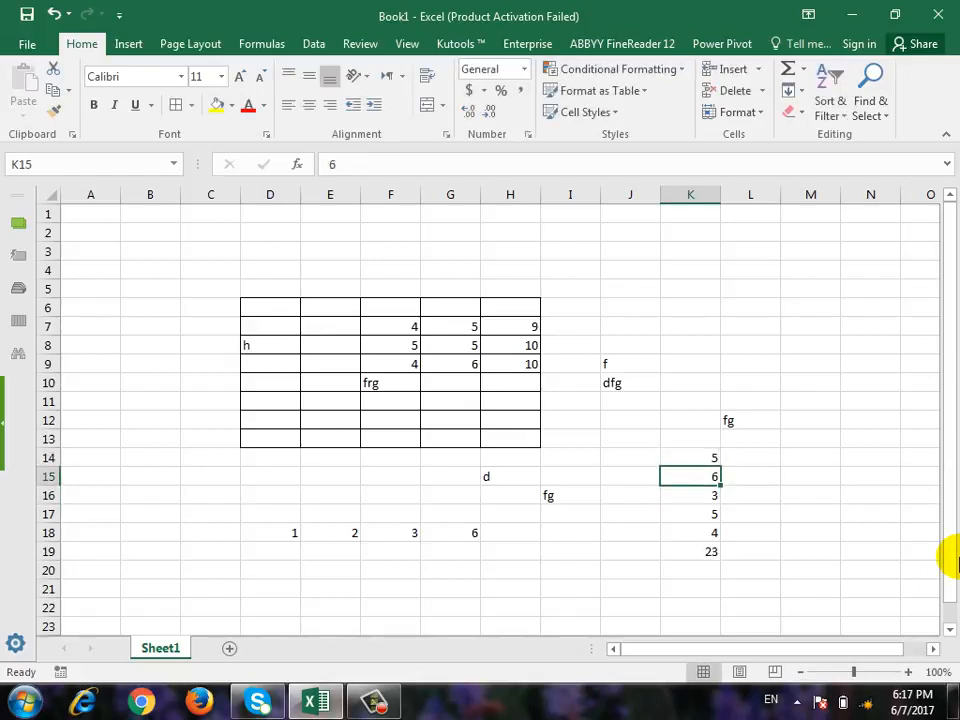
{"action": "key", "text": "Down"}
{"action": "key", "text": "Down"}
{"action": "key", "text": "Down"}
{"action": "key", "text": "Down"}
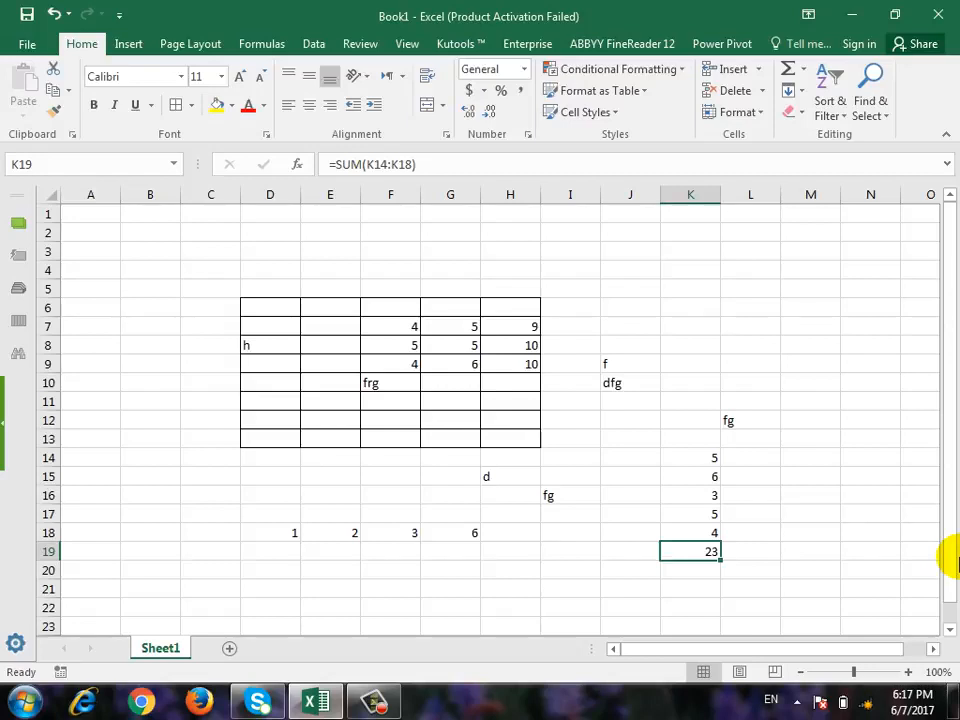
Change K16 to 5 so that the total of column K recalculates.
{"action": "key", "text": "Up"}
{"action": "key", "text": "Up"}
{"action": "key", "text": "Up"}
{"action": "type", "text": "5"}
{"action": "key", "text": "Up"}
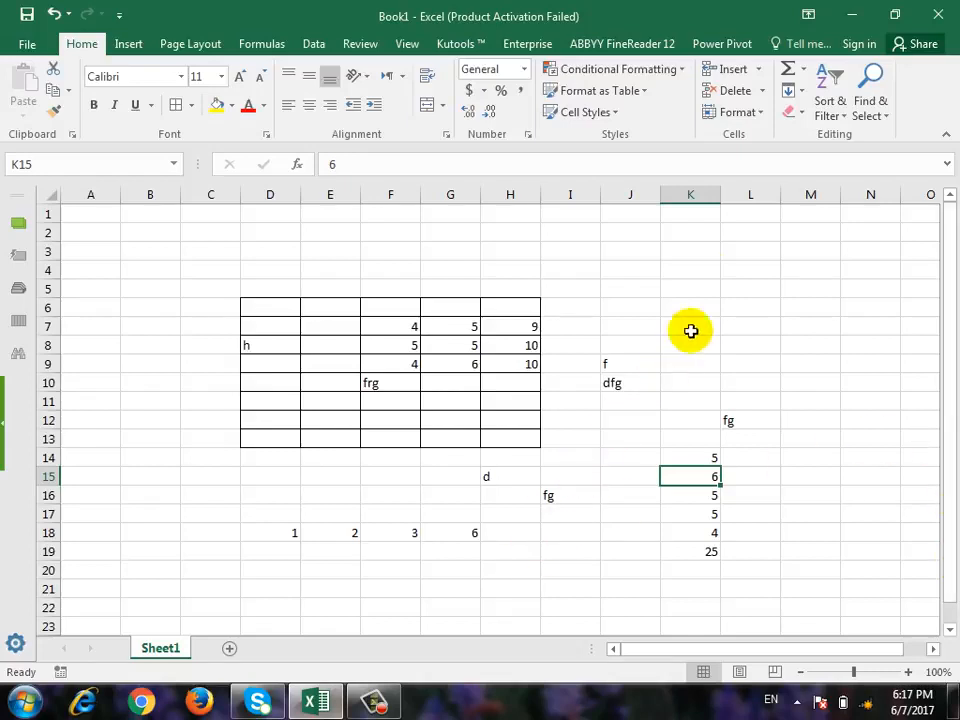
Enter 6, 5, 4 and 5 in K4 through K7.
{"action": "left_click", "coordinate": [697, 269]}
{"action": "type", "text": "6"}
{"action": "key", "text": "Return"}
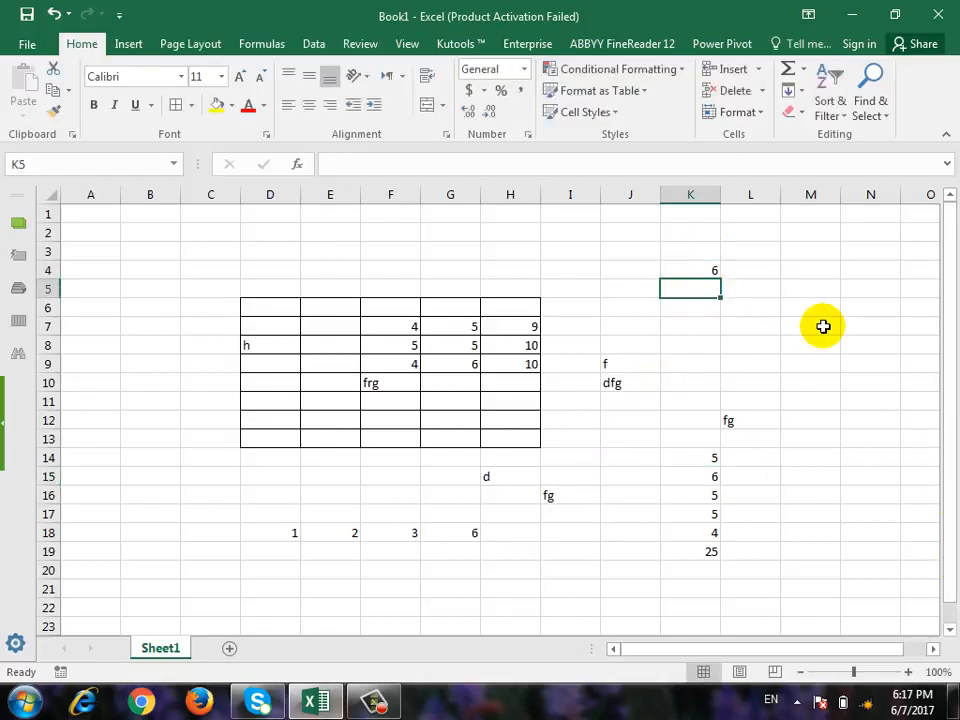
{"action": "type", "text": "5"}
{"action": "key", "text": "Return"}
{"action": "type", "text": "4"}
{"action": "key", "text": "Return"}
{"action": "type", "text": "5"}
{"action": "key", "text": "Up"}
{"action": "key", "text": "Up"}
{"action": "key", "text": "Up"}
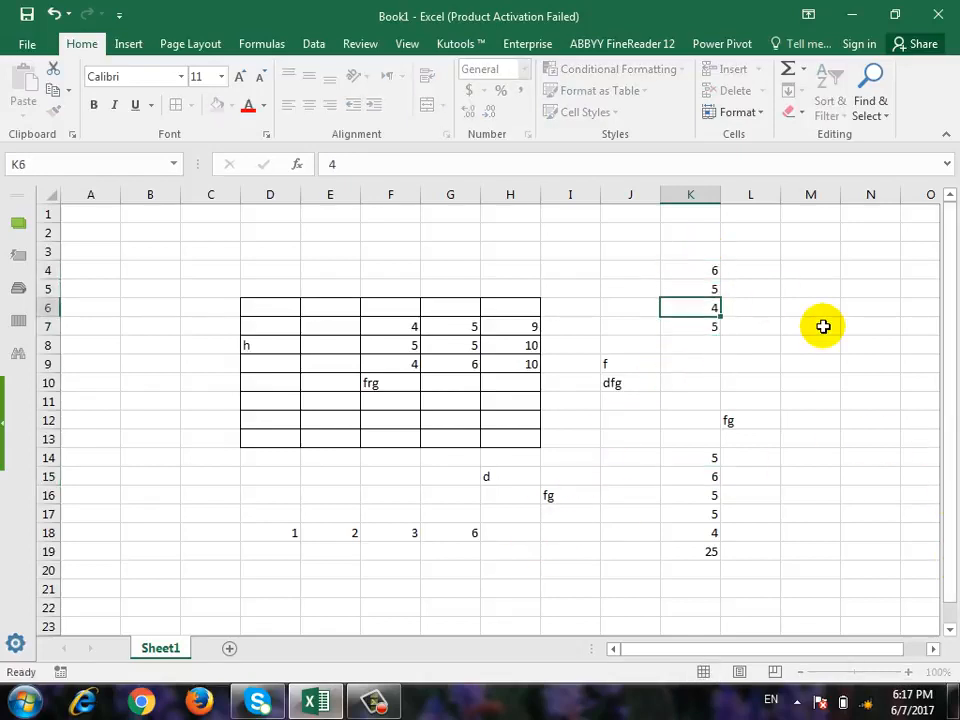
Insert an AutoSum Average of K4:K7 in K8 and undo it.
{"action": "key", "text": "shift+Down"}
{"action": "key", "text": "shift+Down"}
{"action": "key", "text": "shift+Down"}
{"action": "key", "text": "shift+Down"}
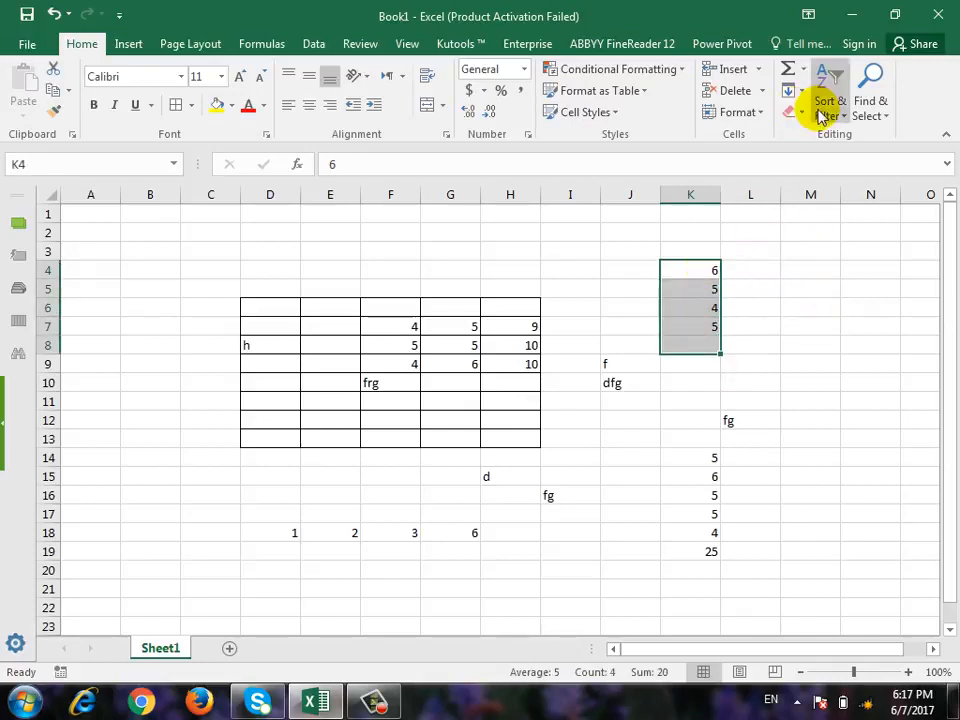
{"action": "left_click", "coordinate": [802, 69]}
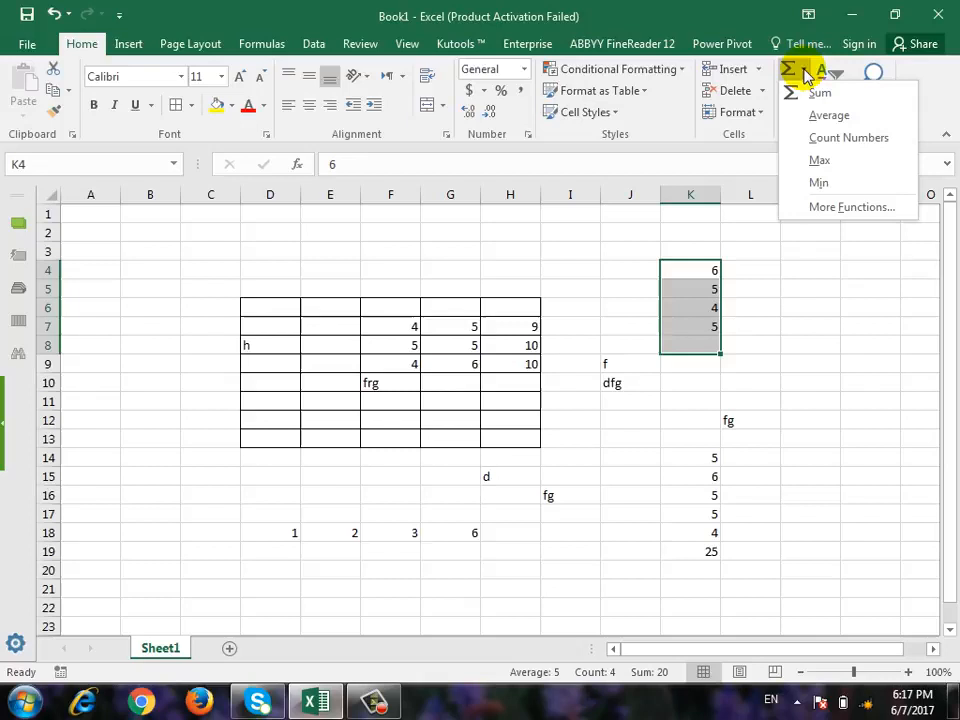
{"action": "left_click", "coordinate": [830, 117]}
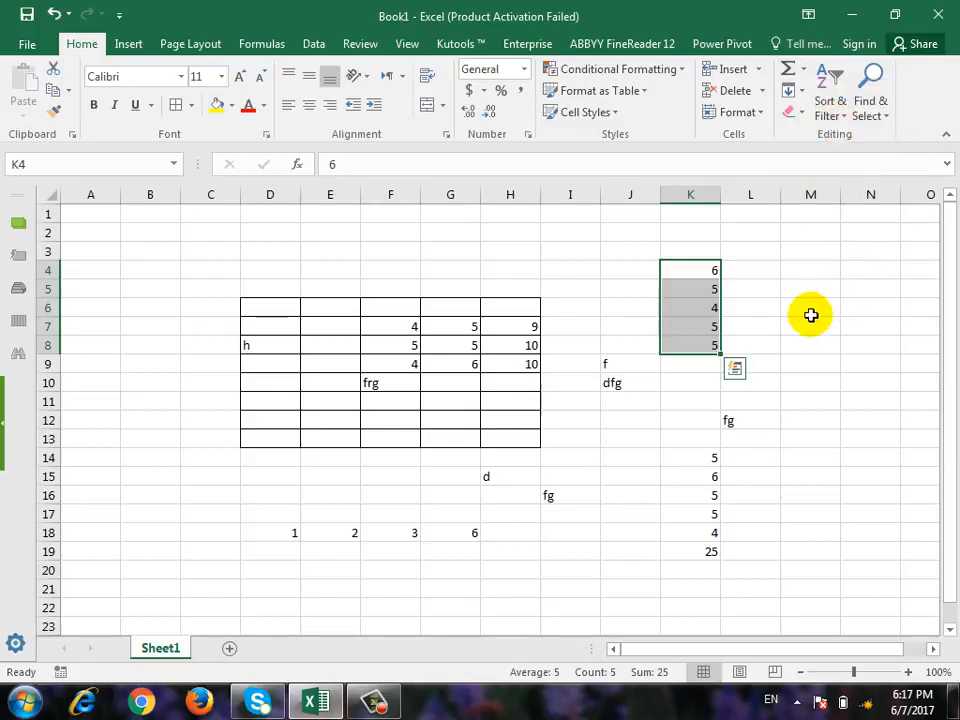
{"action": "key", "text": "ctrl+z"}
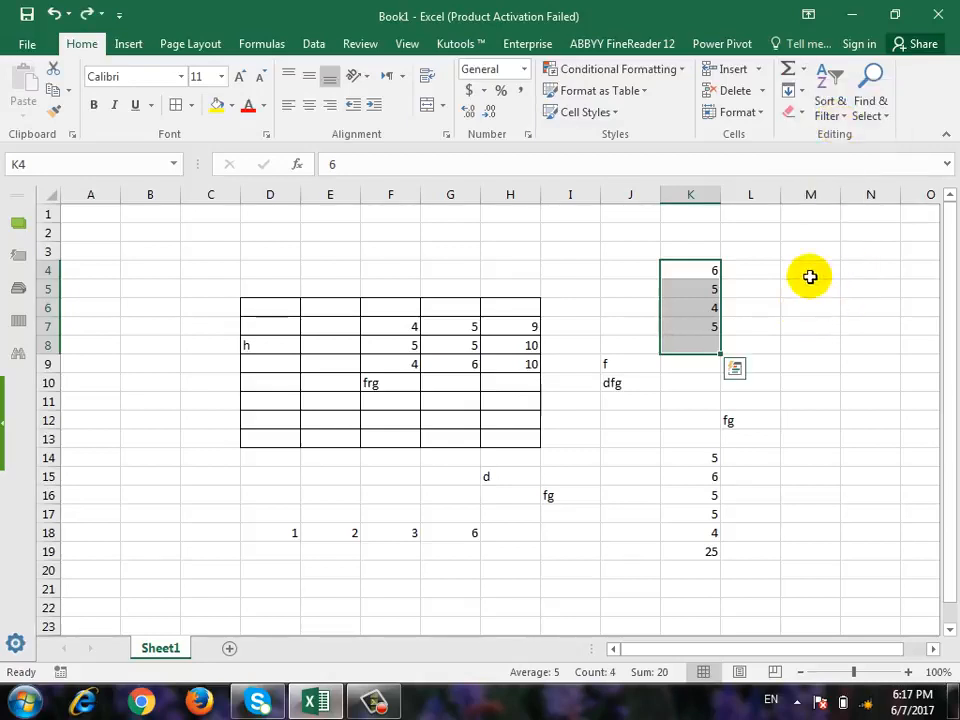
Insert an AutoSum Count Numbers result for K4:K7 in K8, undo it and deselect the range.
{"action": "left_click", "coordinate": [803, 80]}
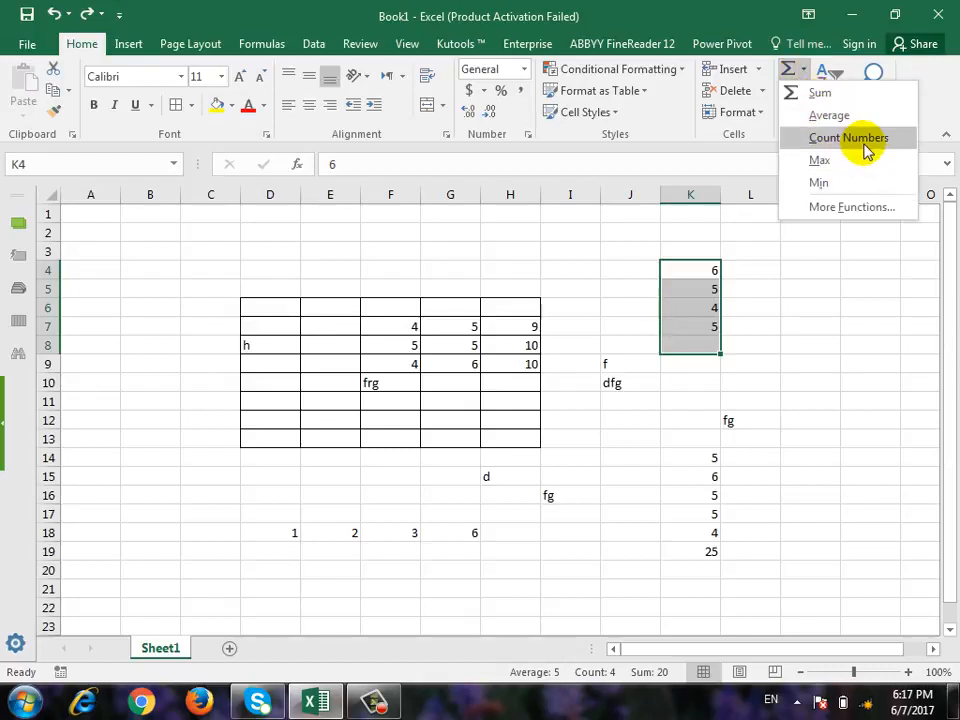
{"action": "left_click", "coordinate": [866, 150]}
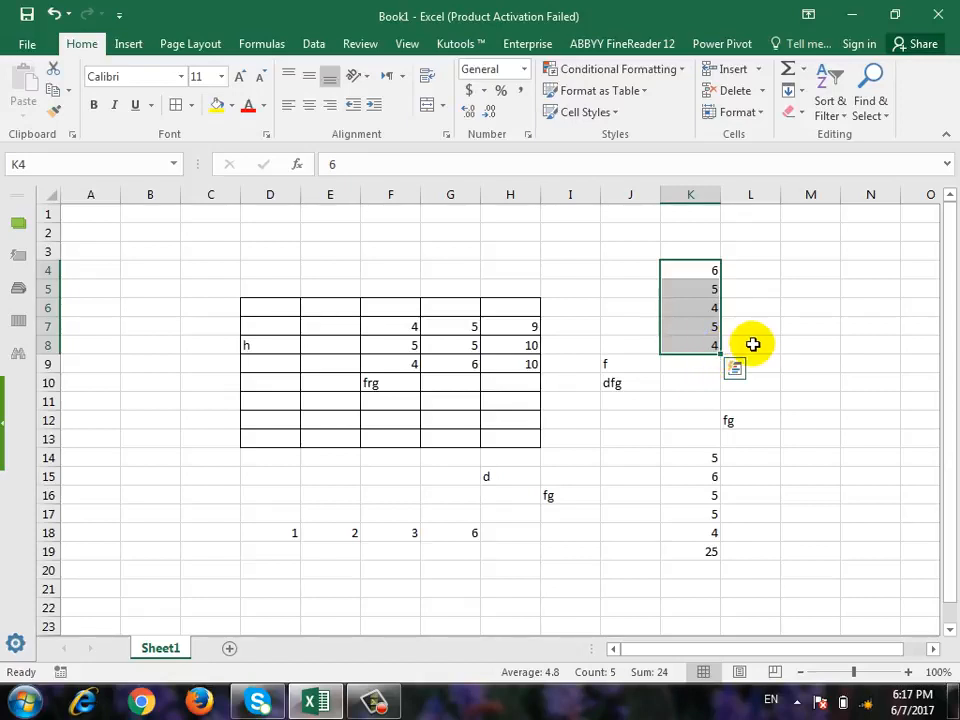
{"action": "key", "text": "ctrl+z"}
{"action": "left_click", "coordinate": [585, 456]}
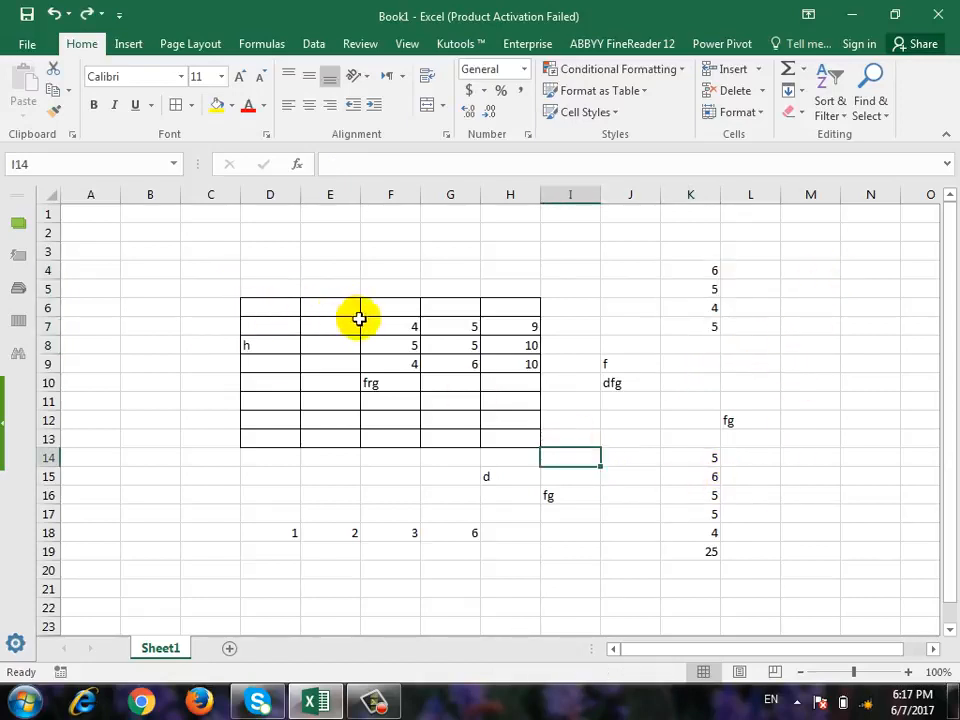
Select F7:H9, K4:K7 and finally K14:K20, and insert an AutoSum Sum in K20.
{"action": "left_click_drag", "start_coordinate": [409, 322], "coordinate": [495, 362]}
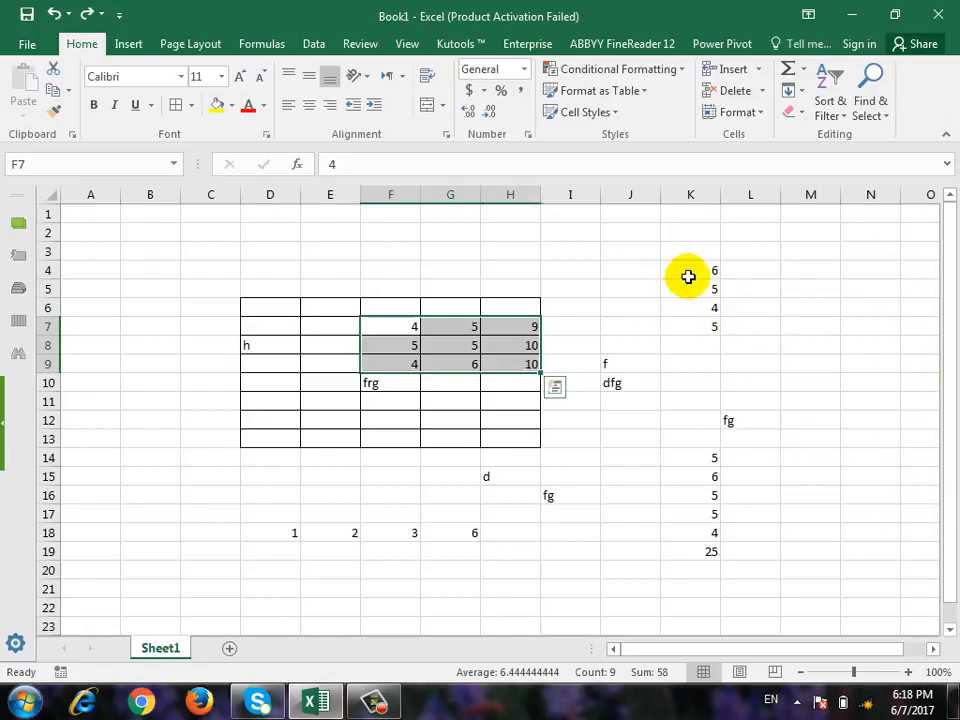
{"action": "left_click_drag", "start_coordinate": [688, 274], "coordinate": [703, 332]}
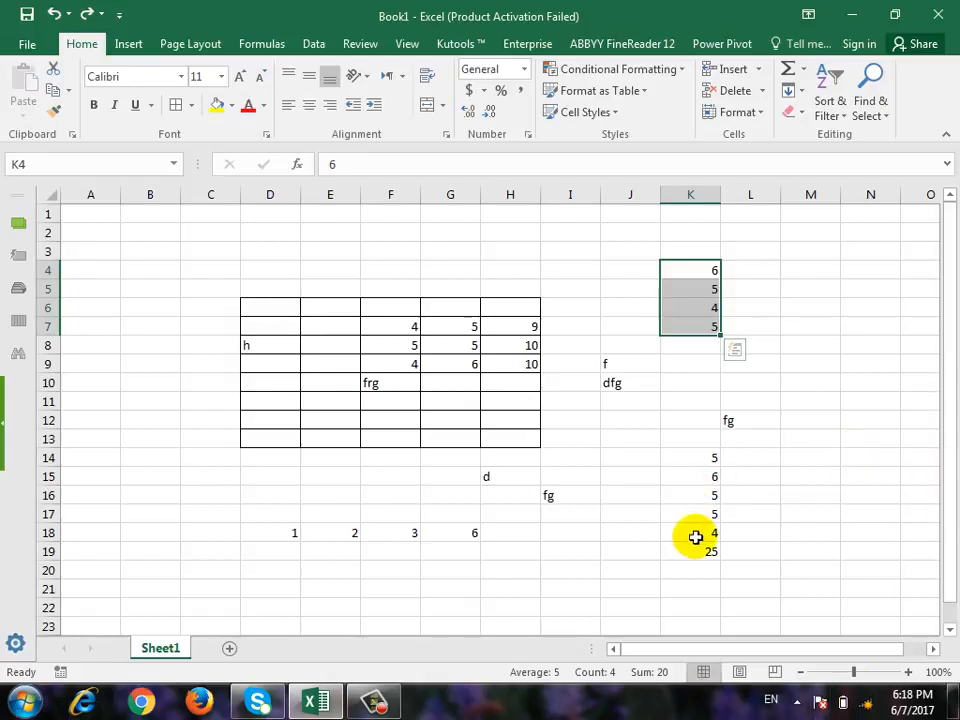
{"action": "left_click_drag", "start_coordinate": [709, 456], "coordinate": [711, 568]}
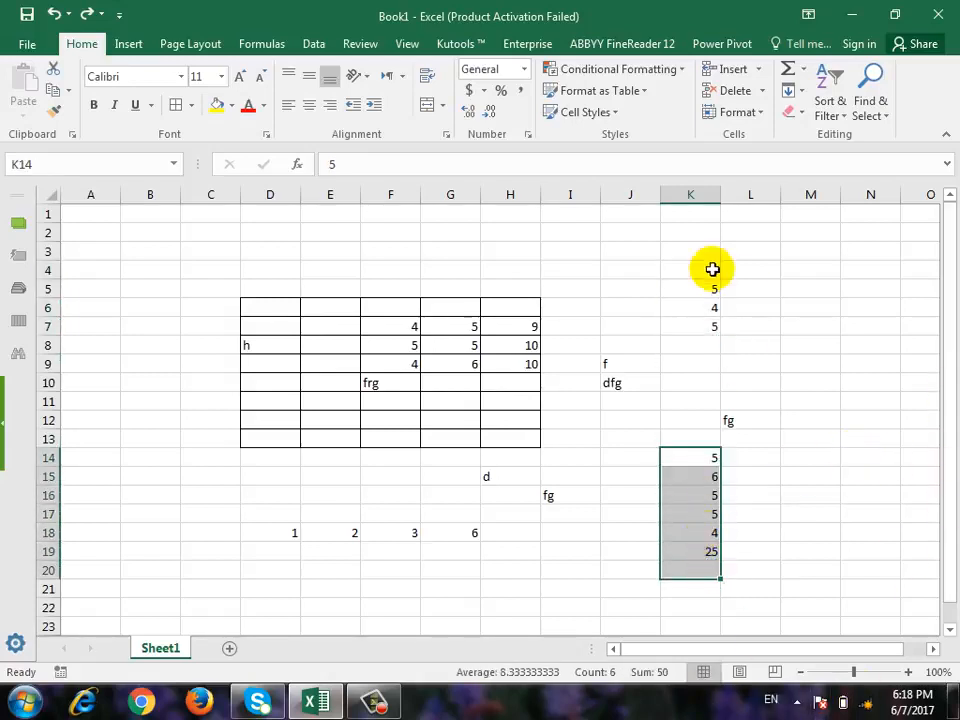
{"action": "left_click", "coordinate": [803, 69]}
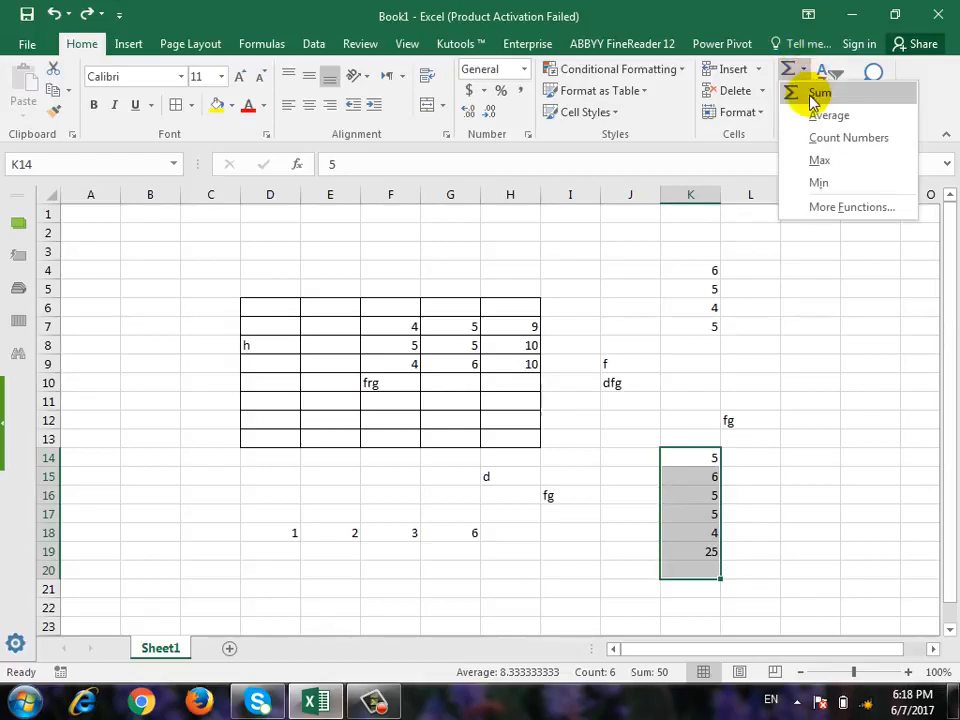
{"action": "left_click", "coordinate": [816, 94]}
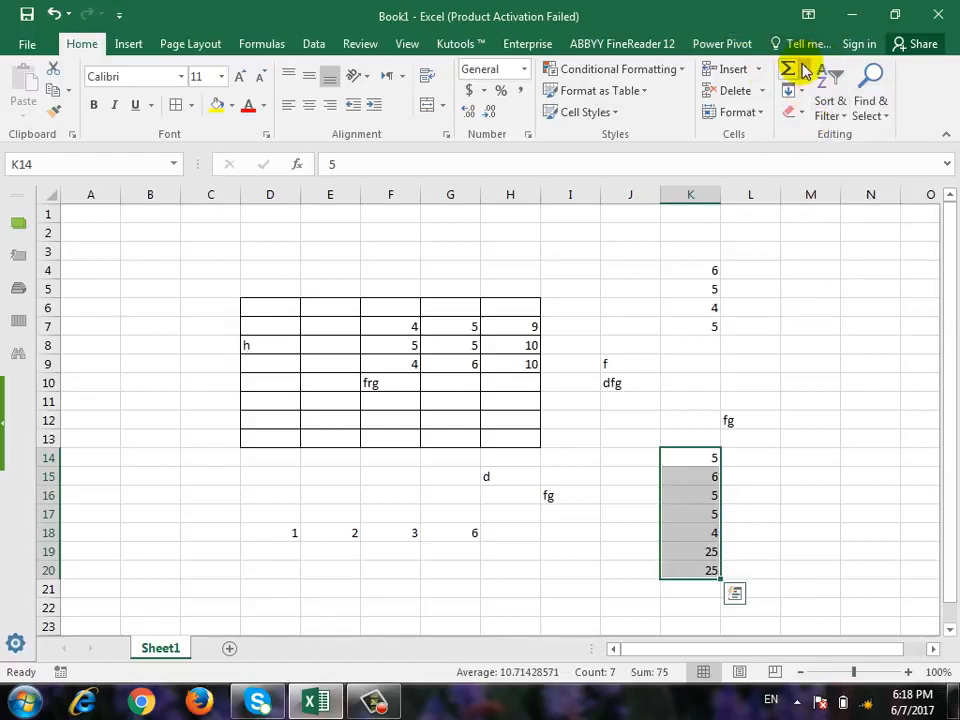
Enter the word "fill" in B9, and enter and clear "fell" in B10.
{"action": "left_click", "coordinate": [803, 95]}
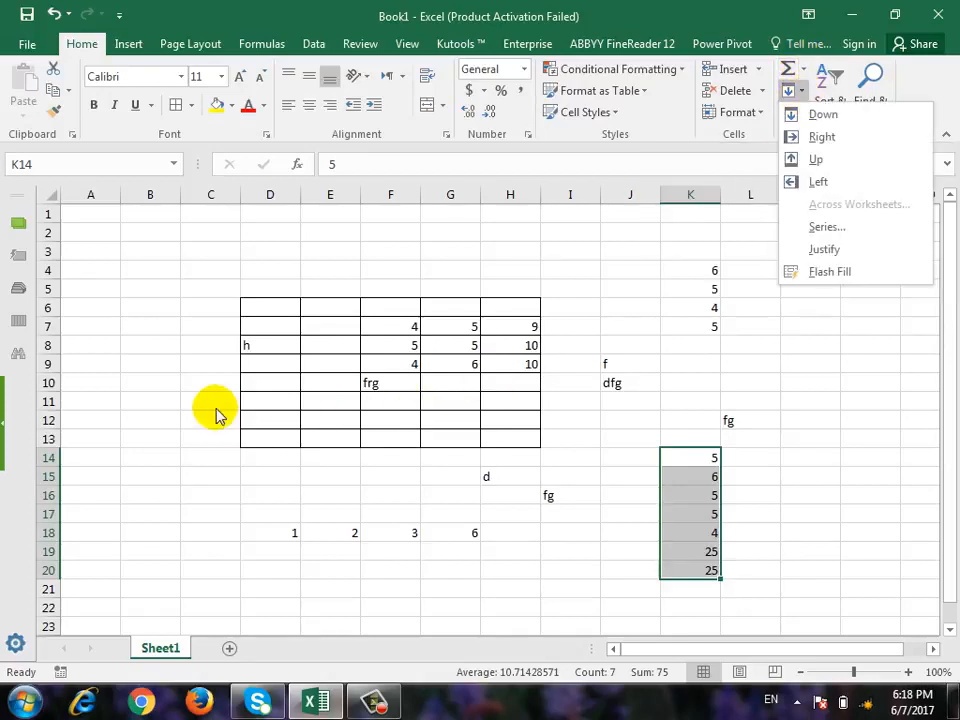
{"action": "left_click", "coordinate": [150, 364]}
{"action": "left_click", "coordinate": [150, 364]}
{"action": "type", "text": "fi"}
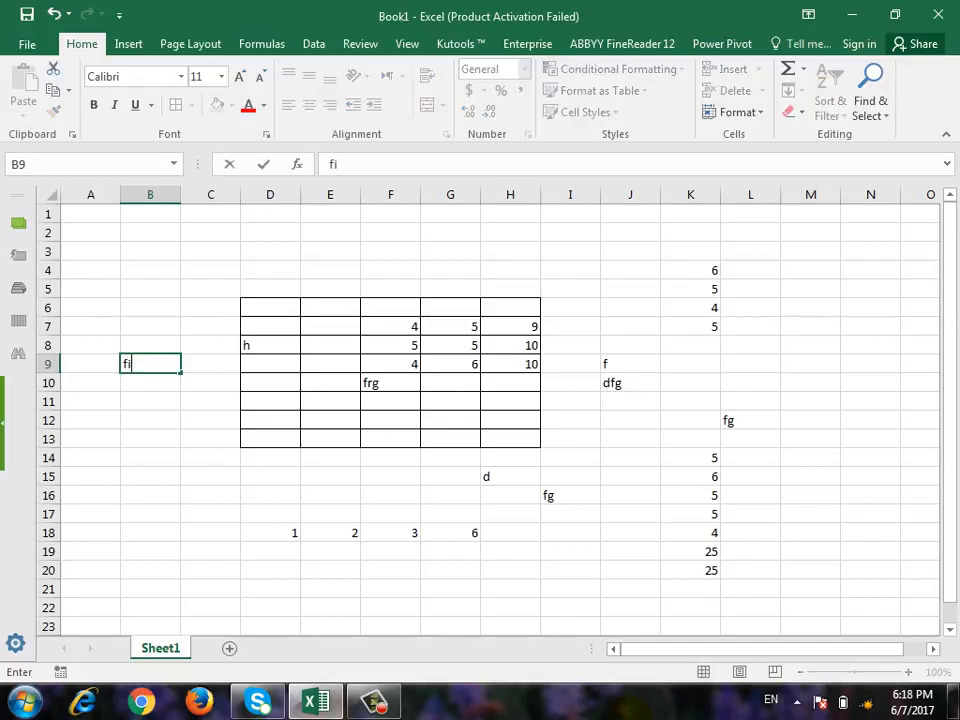
{"action": "type", "text": "ll"}
{"action": "key", "text": "Return"}
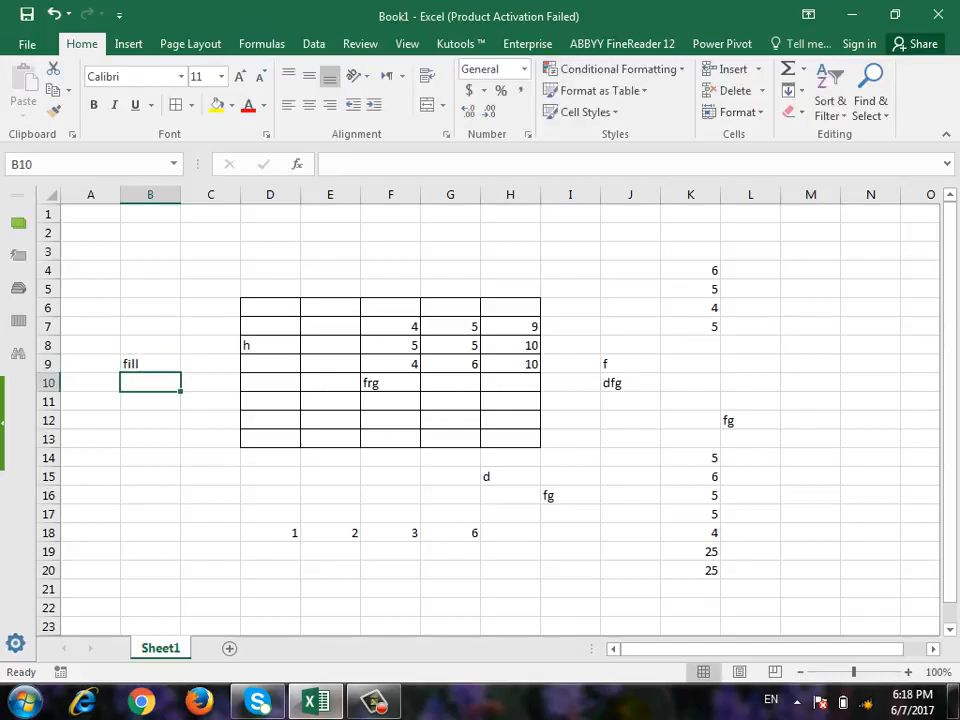
{"action": "type", "text": "fell"}
{"action": "key", "text": "Return"}
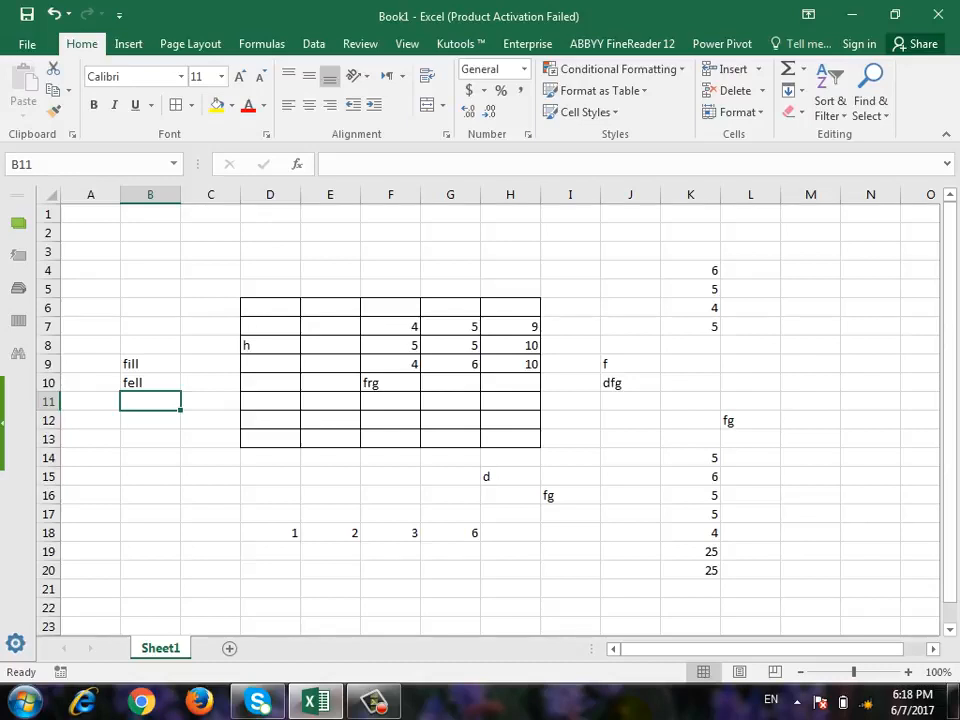
{"action": "key", "text": "Up"}
{"action": "key", "text": "Delete"}
{"action": "key", "text": "Up"}
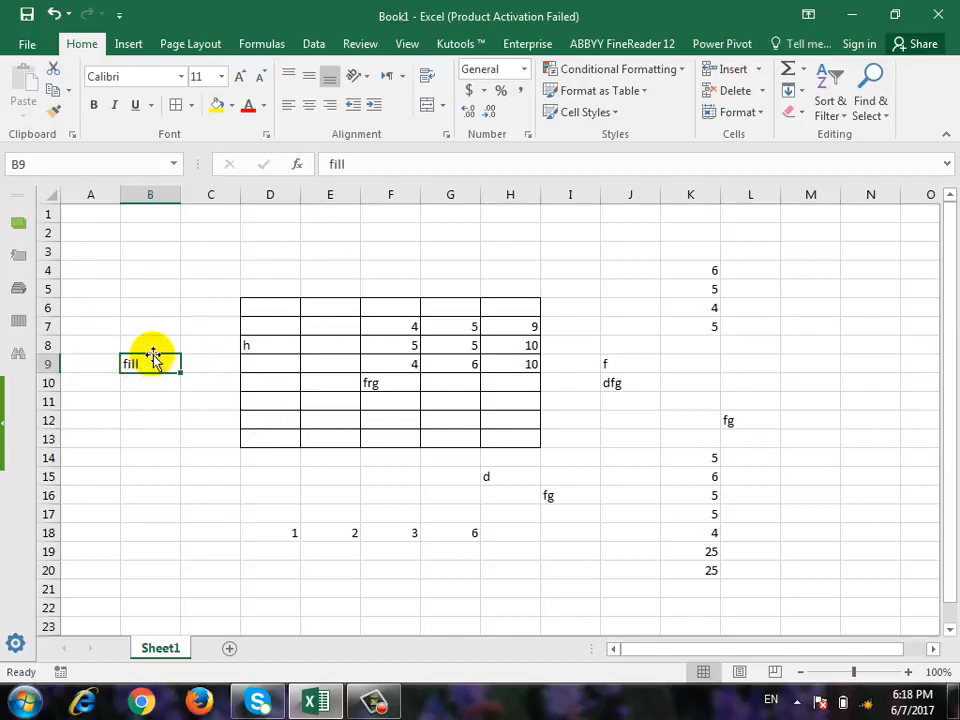
Copy the text in B9 down through B15 with the Fill Down command and undo it.
{"action": "left_click_drag", "start_coordinate": [154, 356], "coordinate": [146, 476]}
{"action": "key", "text": "ctrl+z"}
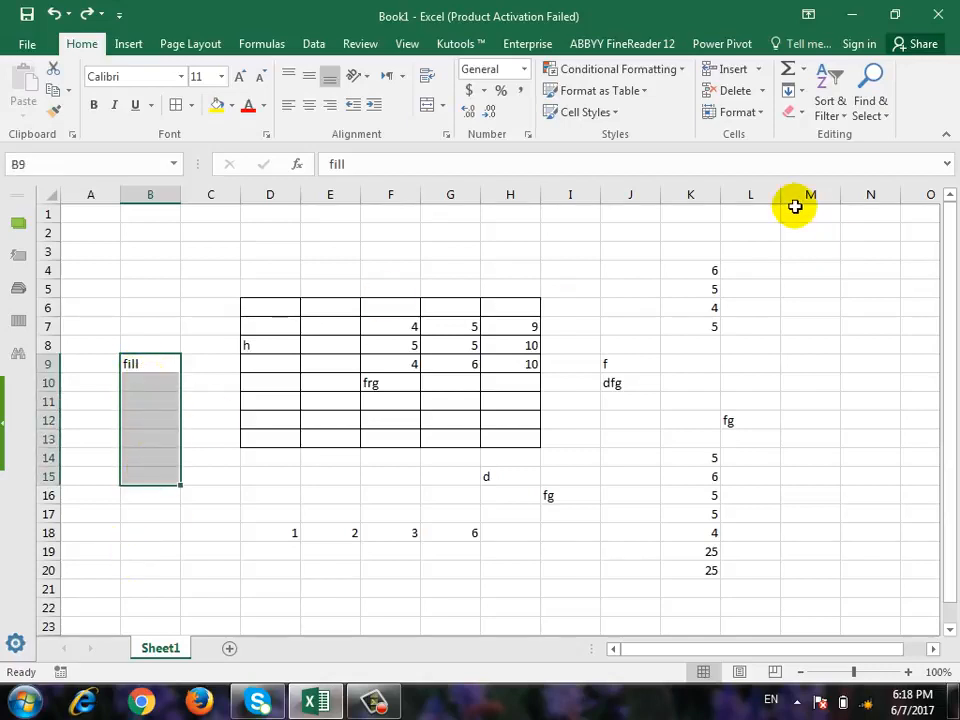
{"action": "left_click", "coordinate": [802, 92]}
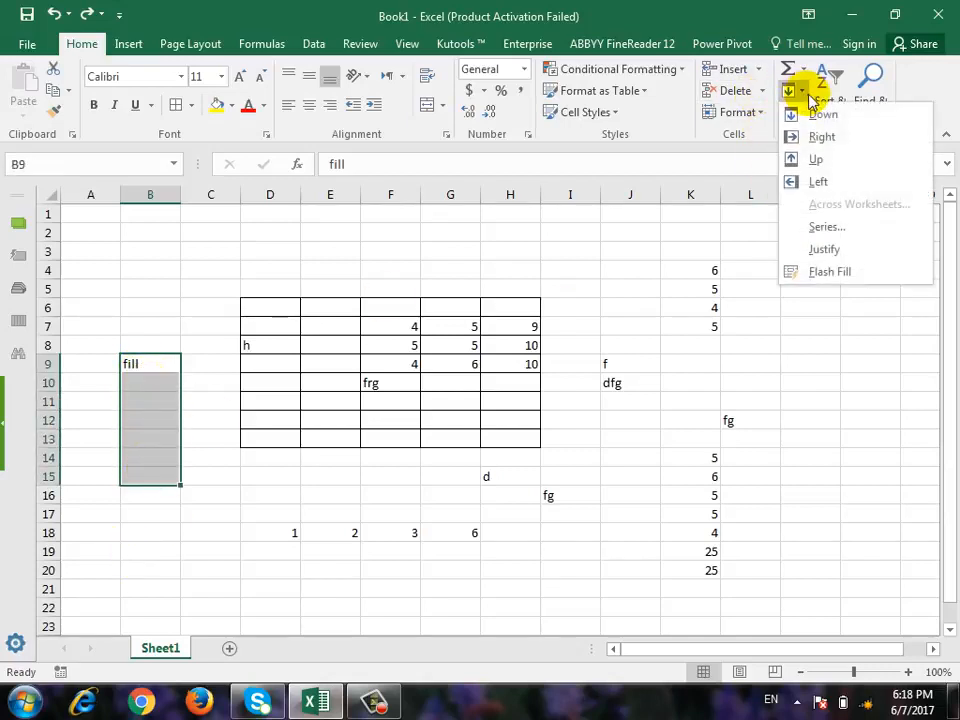
{"action": "left_click", "coordinate": [860, 117]}
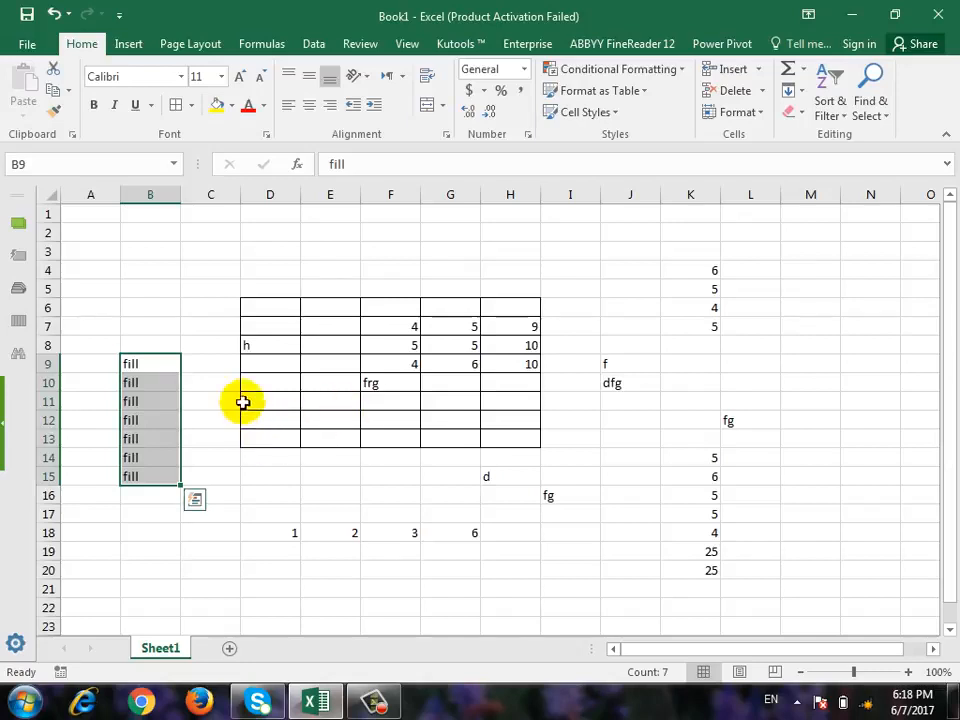
{"action": "key", "text": "ctrl+z"}
Copy the text in B9 down through B15 with the fill handle.
{"action": "left_click", "coordinate": [155, 364]}
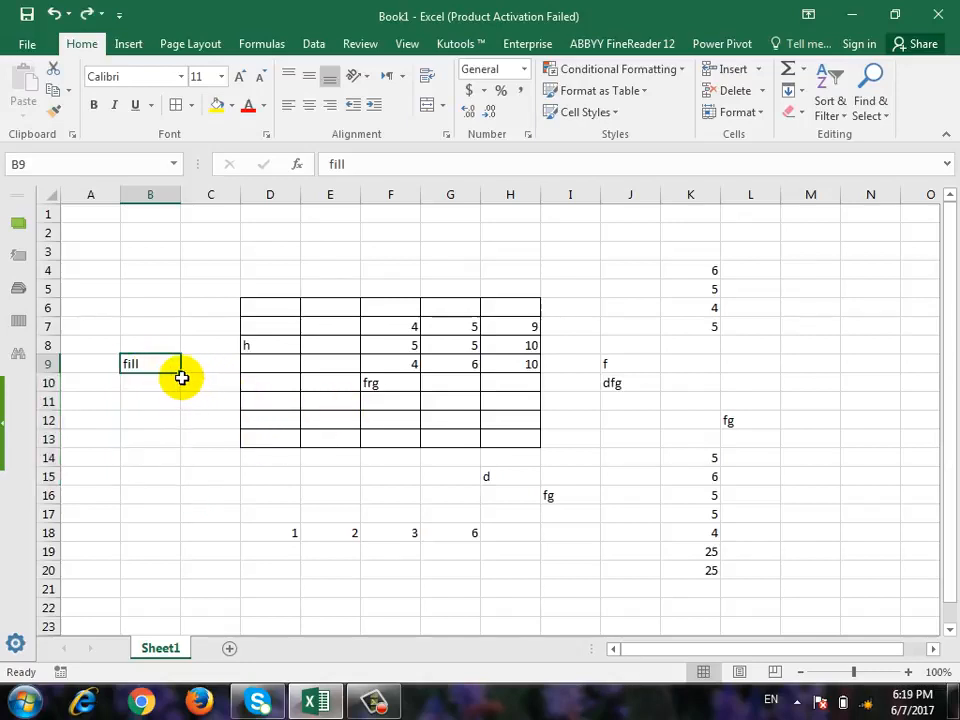
{"action": "left_click_drag", "start_coordinate": [183, 374], "coordinate": [200, 494]}
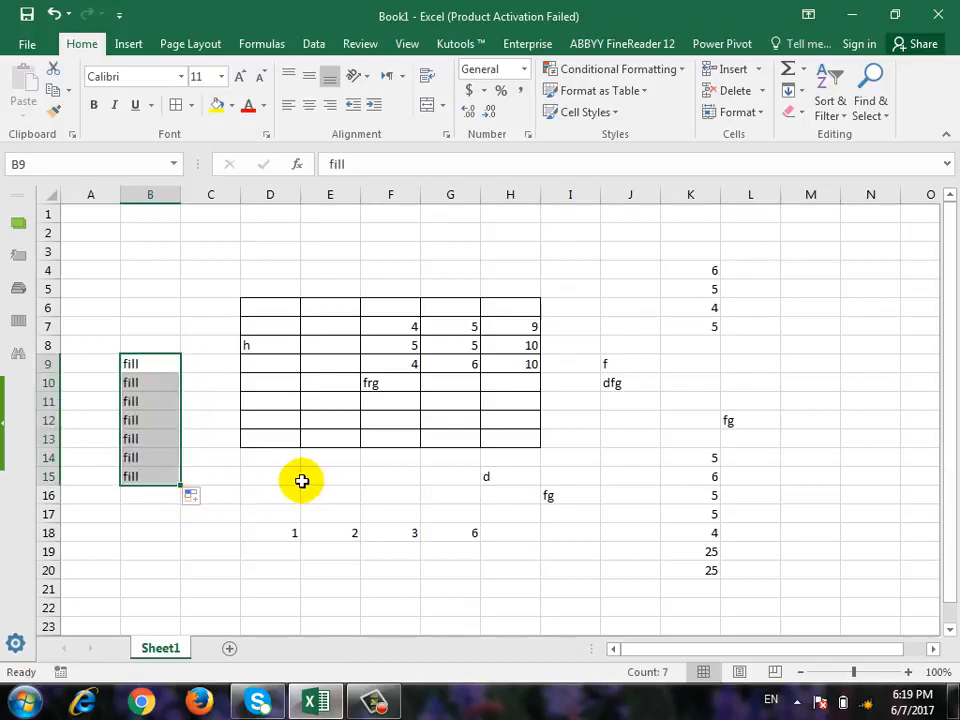
Add a new worksheet, and check the SUM formulas in H7 and H9 on Sheet1.
{"action": "left_click", "coordinate": [229, 648]}
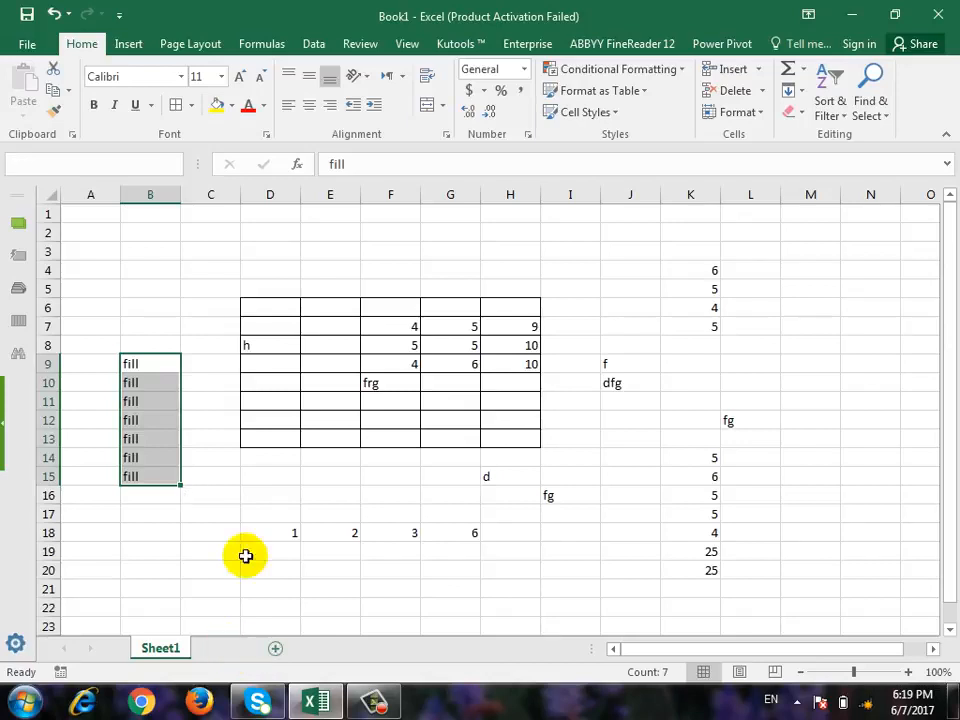
{"action": "left_click", "coordinate": [172, 328]}
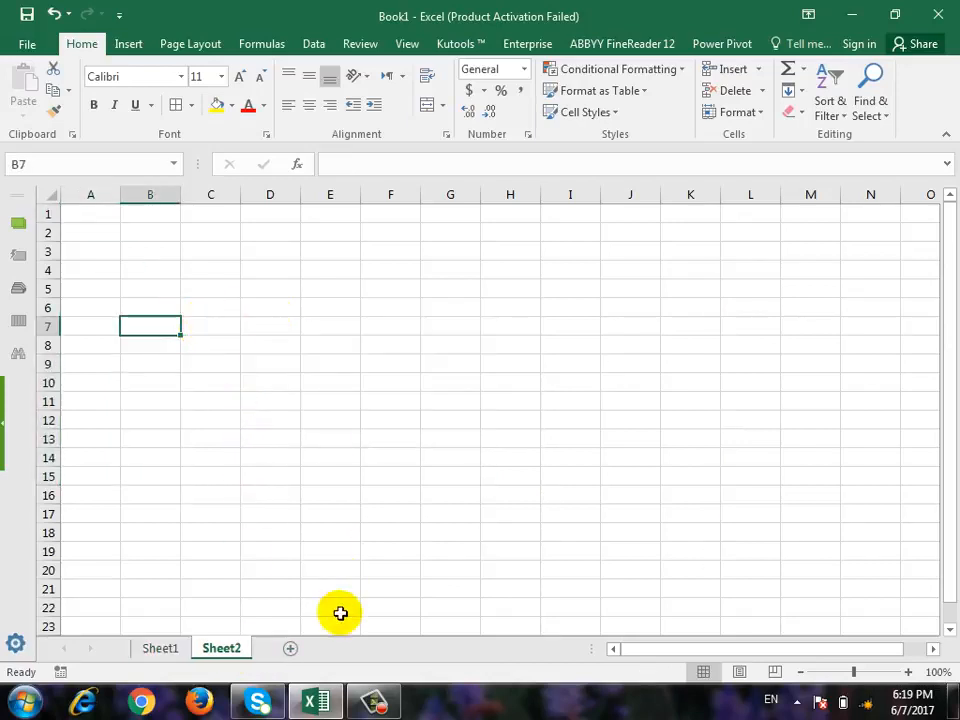
{"action": "left_click", "coordinate": [158, 646]}
{"action": "left_click", "coordinate": [536, 330]}
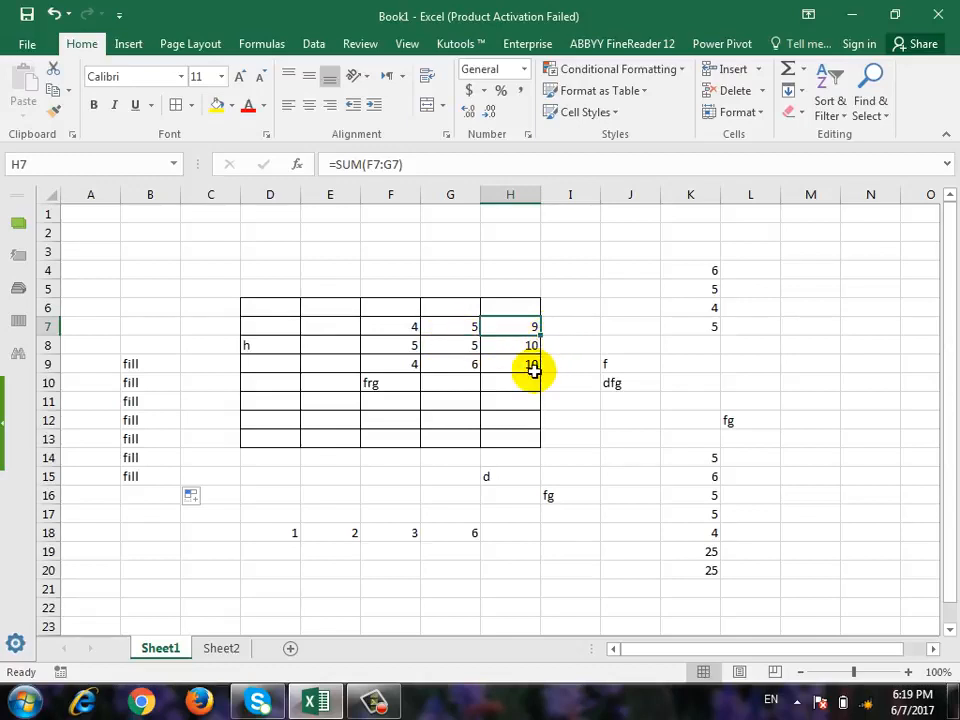
{"action": "left_click", "coordinate": [531, 368]}
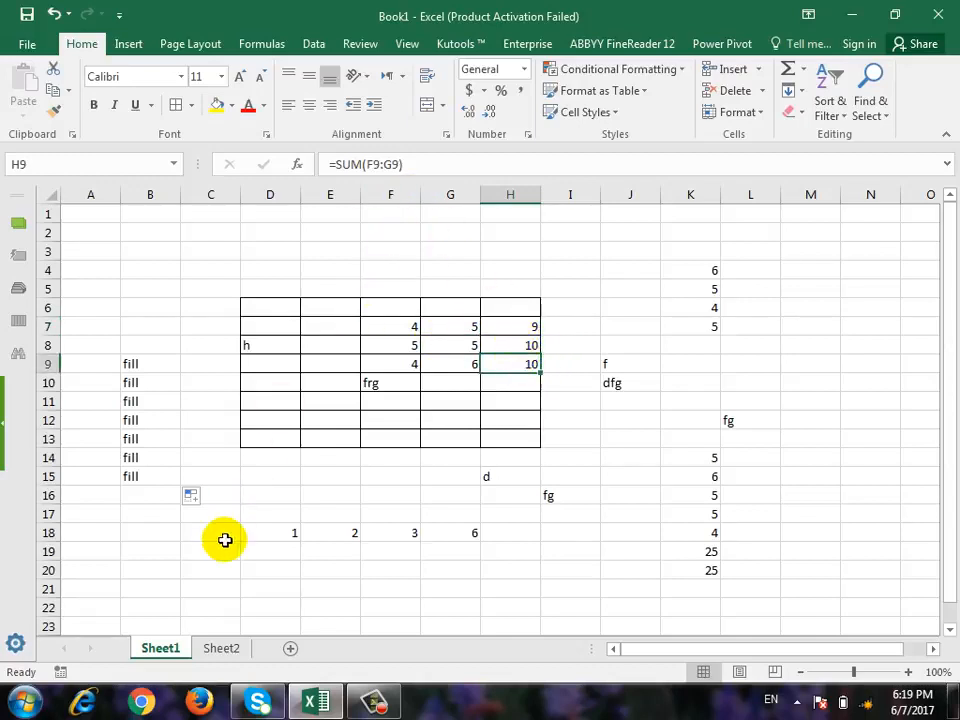
Enter a first name in B7 of Sheet2 and copy it down through B15 with the fill handle.
{"action": "left_click", "coordinate": [221, 652]}
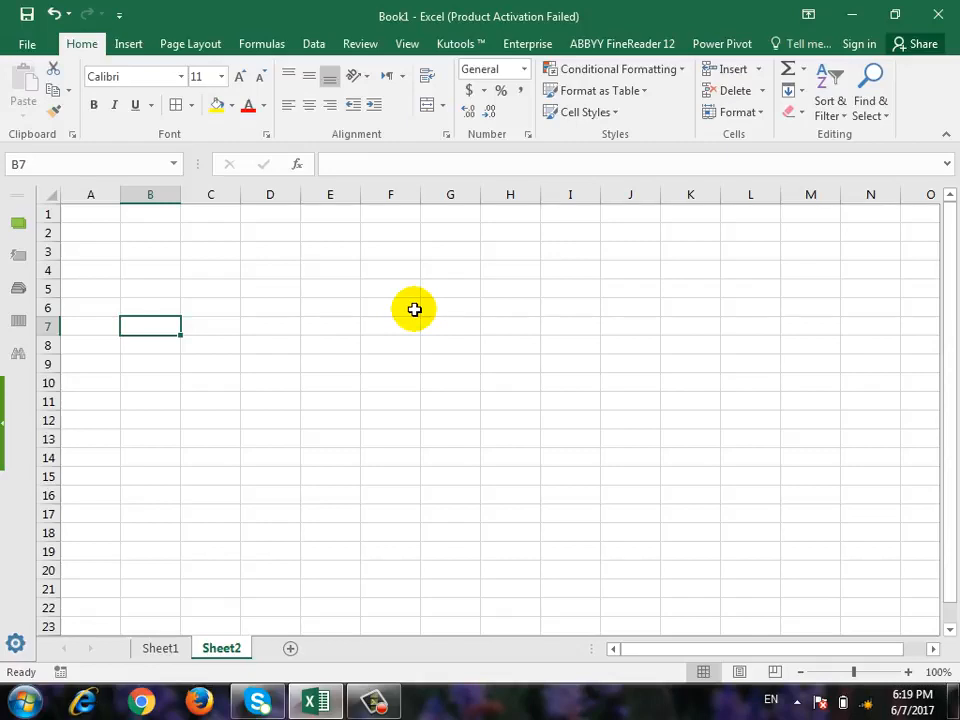
{"action": "type", "text": "Ahmad"}
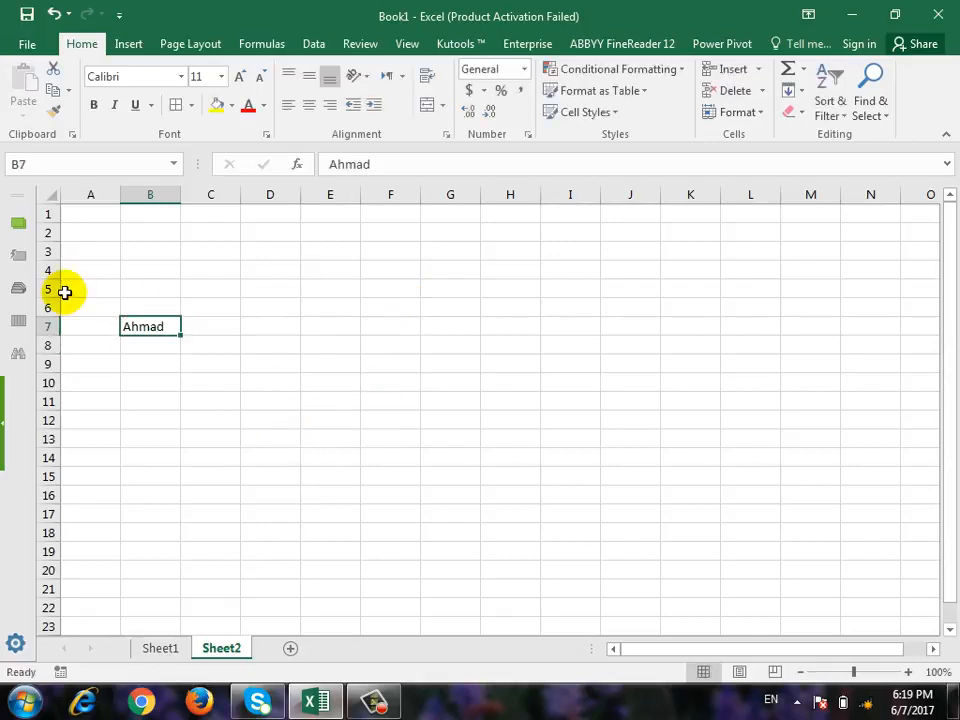
{"action": "left_click_drag", "start_coordinate": [181, 335], "coordinate": [184, 480]}
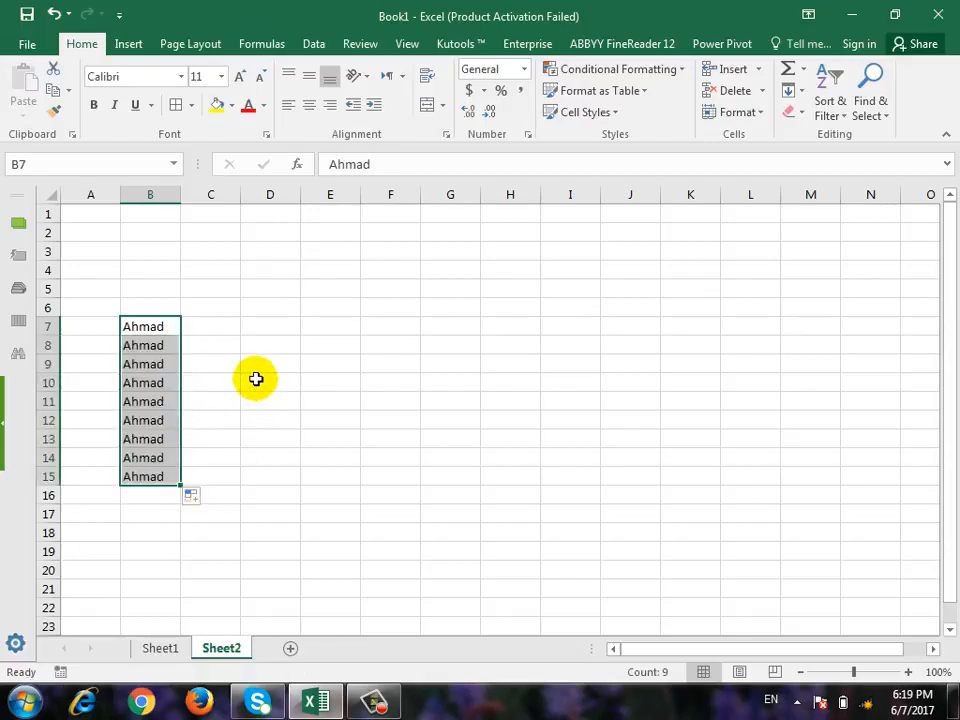
Enter 1 and 2 in C7 and C8 and extend the number series down through C16 with the fill handle.
{"action": "left_click", "coordinate": [221, 326]}
{"action": "type", "text": "1"}
{"action": "key", "text": "Return"}
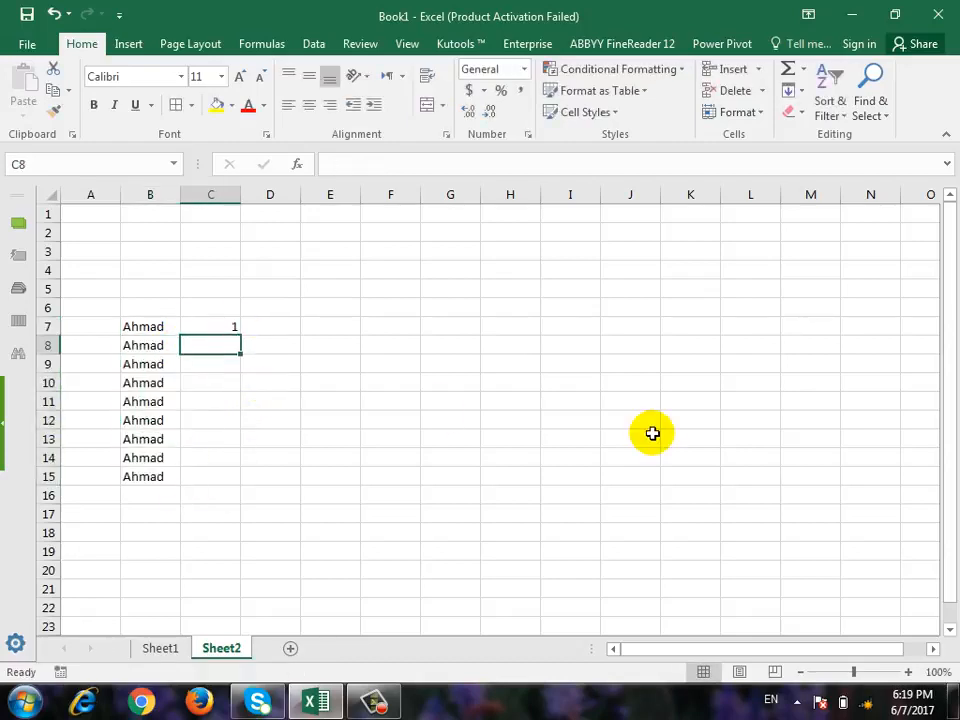
{"action": "type", "text": "2"}
{"action": "key", "text": "Return"}
{"action": "key", "text": "Up"}
{"action": "key", "text": "Up"}
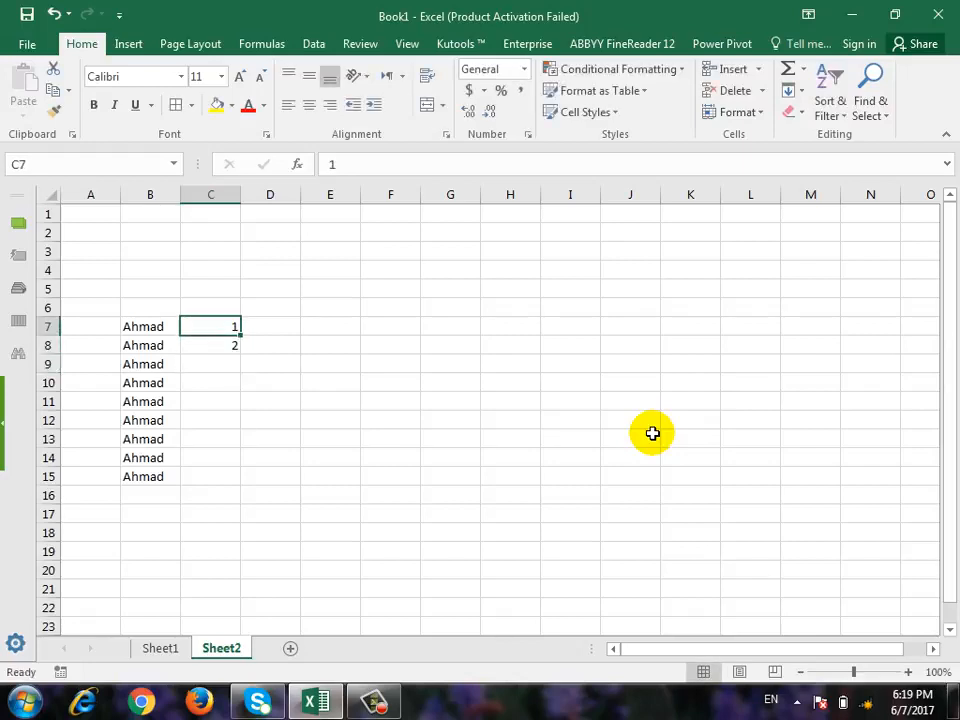
{"action": "key", "text": "shift+Down"}
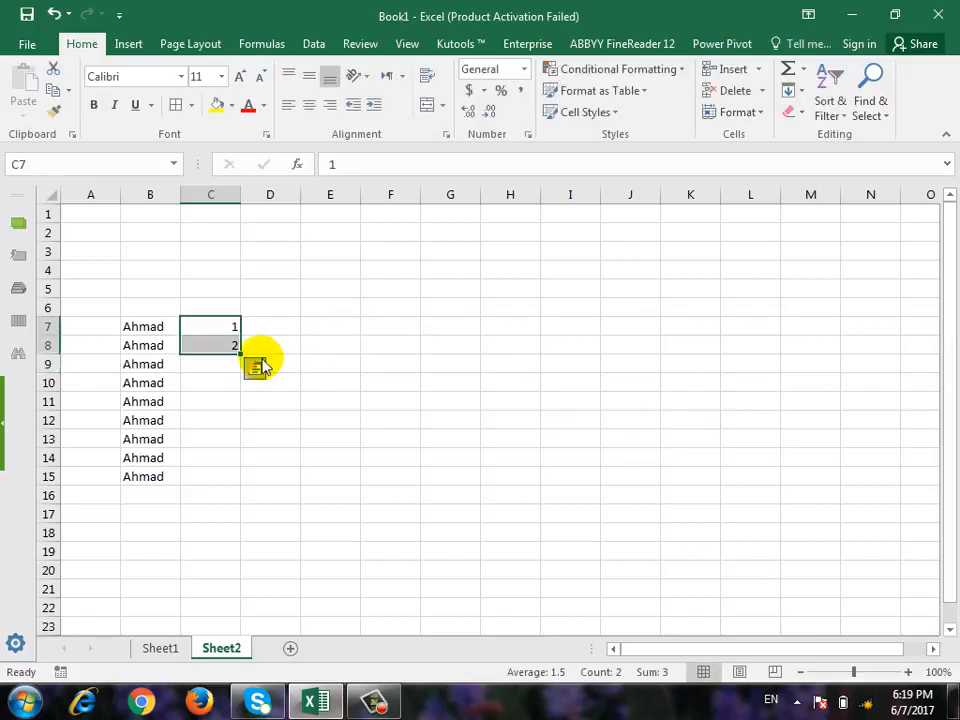
{"action": "left_click_drag", "start_coordinate": [240, 356], "coordinate": [235, 503]}
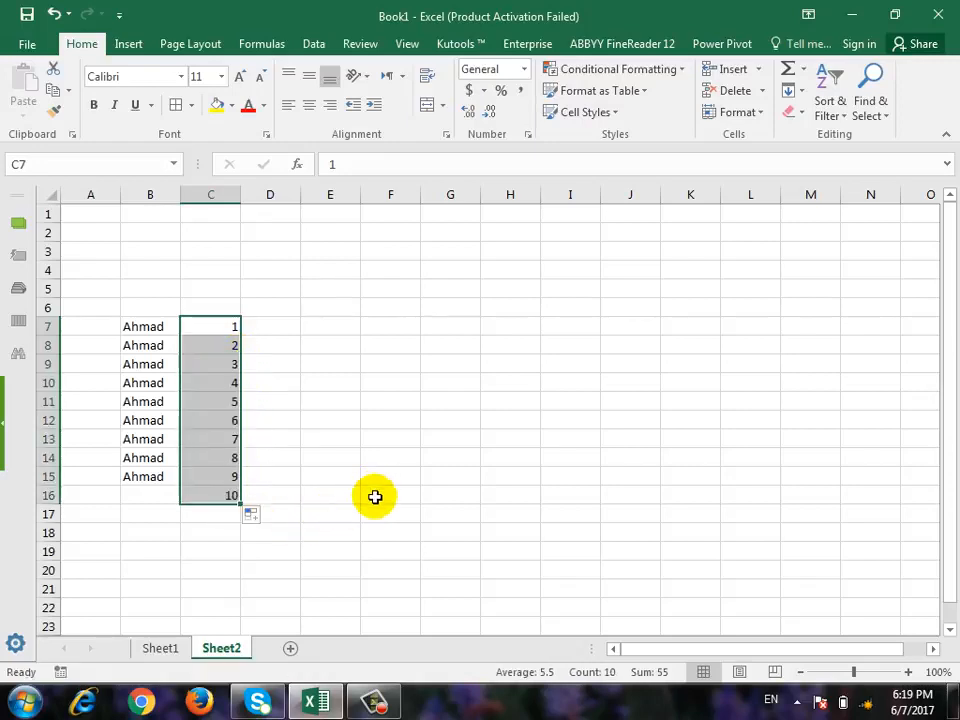
Enter 1 in D7, copy it down through D15 with the fill handle, and undo the copying.
{"action": "left_click", "coordinate": [292, 327]}
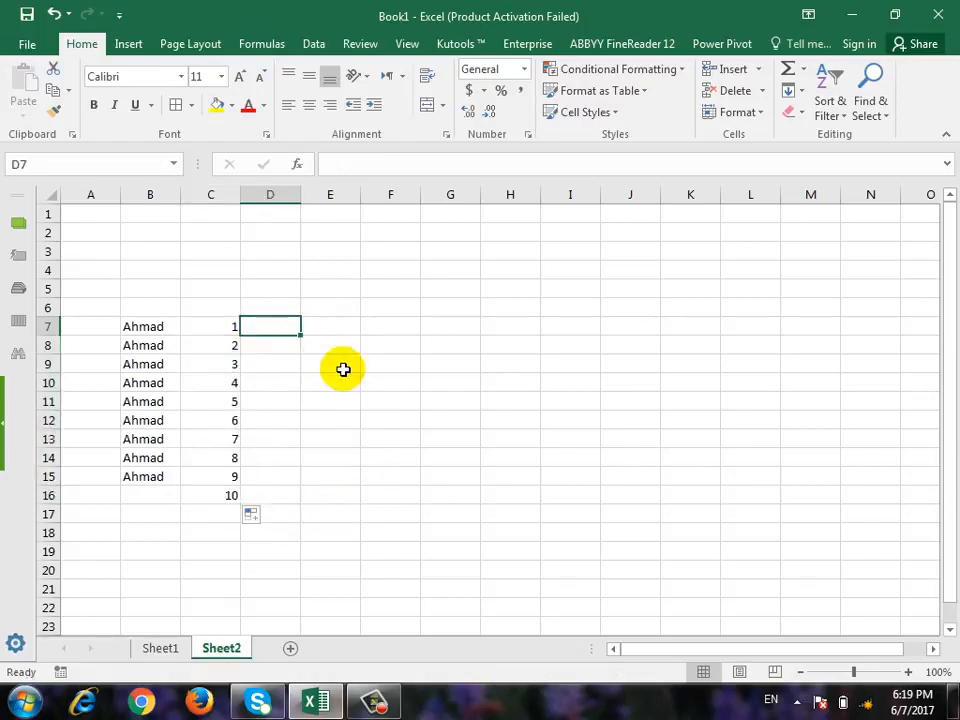
{"action": "type", "text": "1"}
{"action": "left_click", "coordinate": [335, 380]}
{"action": "left_click", "coordinate": [268, 326]}
{"action": "left_click_drag", "start_coordinate": [300, 334], "coordinate": [305, 482]}
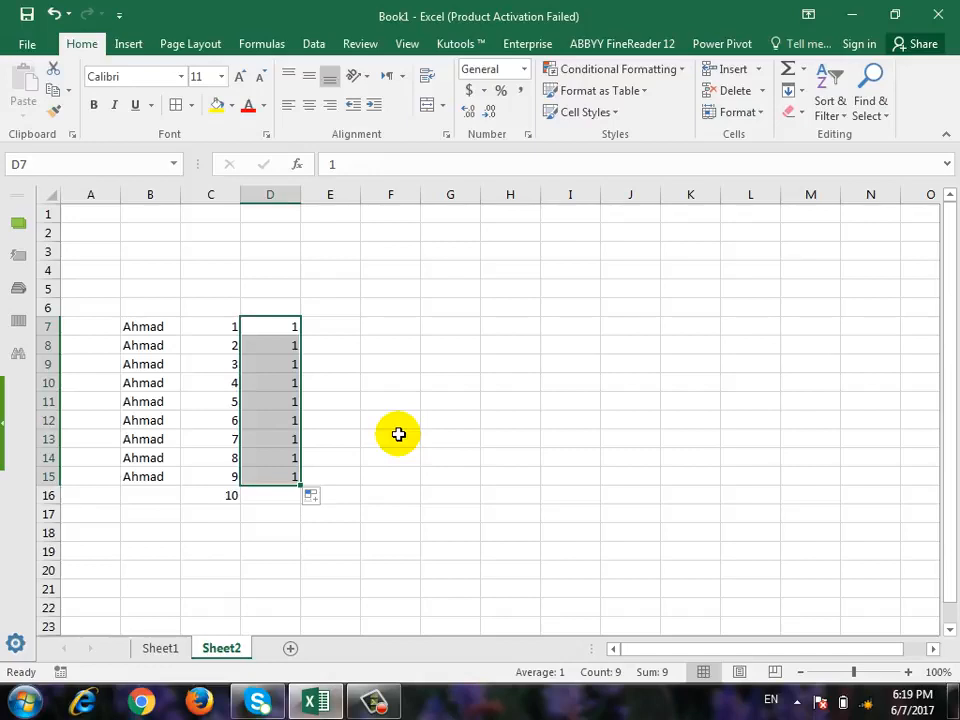
{"action": "key", "text": "ctrl+z"}
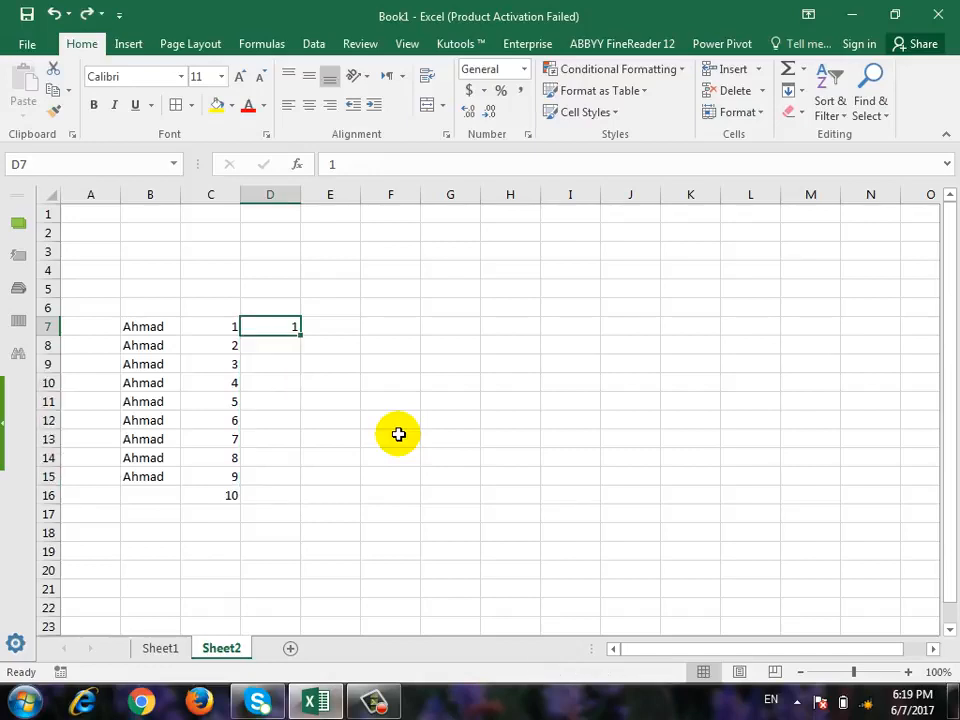
Enter Sunday in E7, extend the weekday series down through E17, and autofit the width of column E.
{"action": "left_click", "coordinate": [160, 330]}
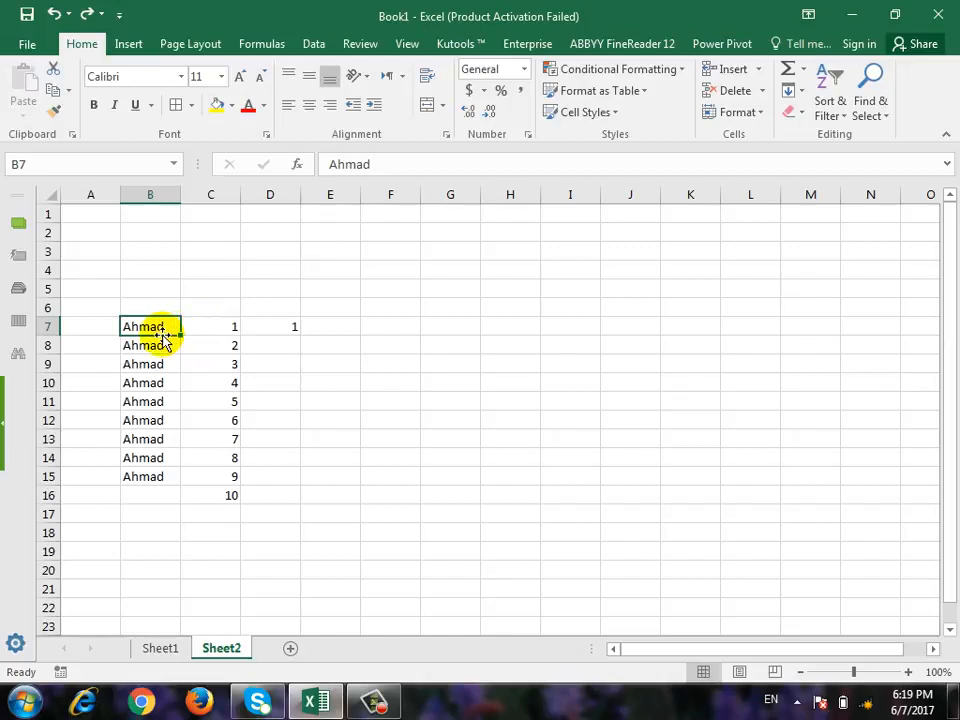
{"action": "left_click", "coordinate": [341, 330]}
{"action": "type", "text": "Sund"}
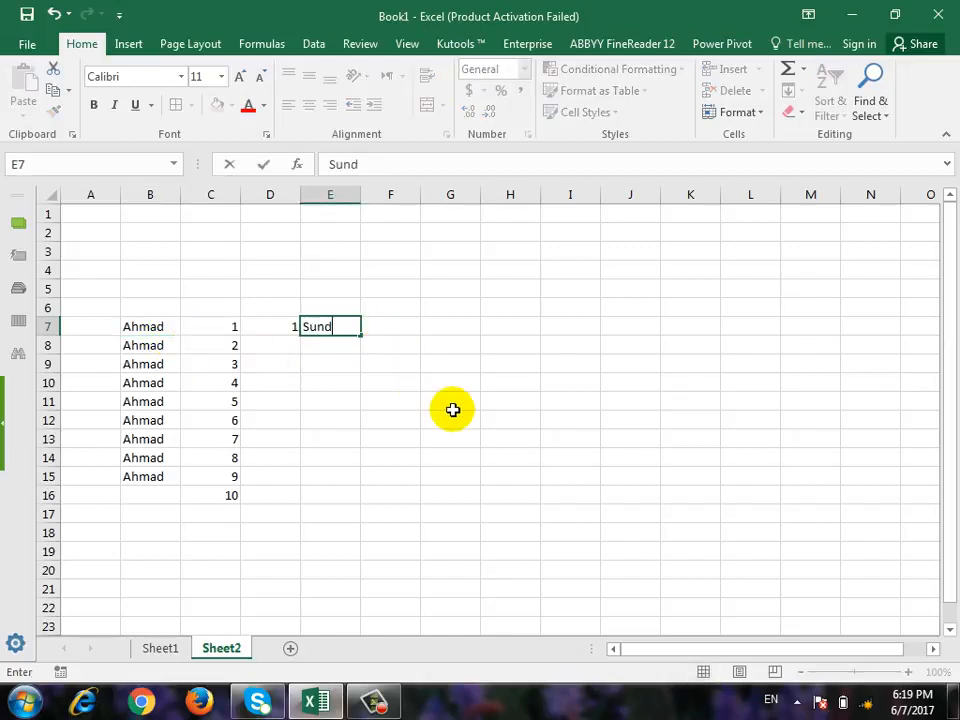
{"action": "type", "text": "ay"}
{"action": "key", "text": "Return"}
{"action": "key", "text": "Up"}
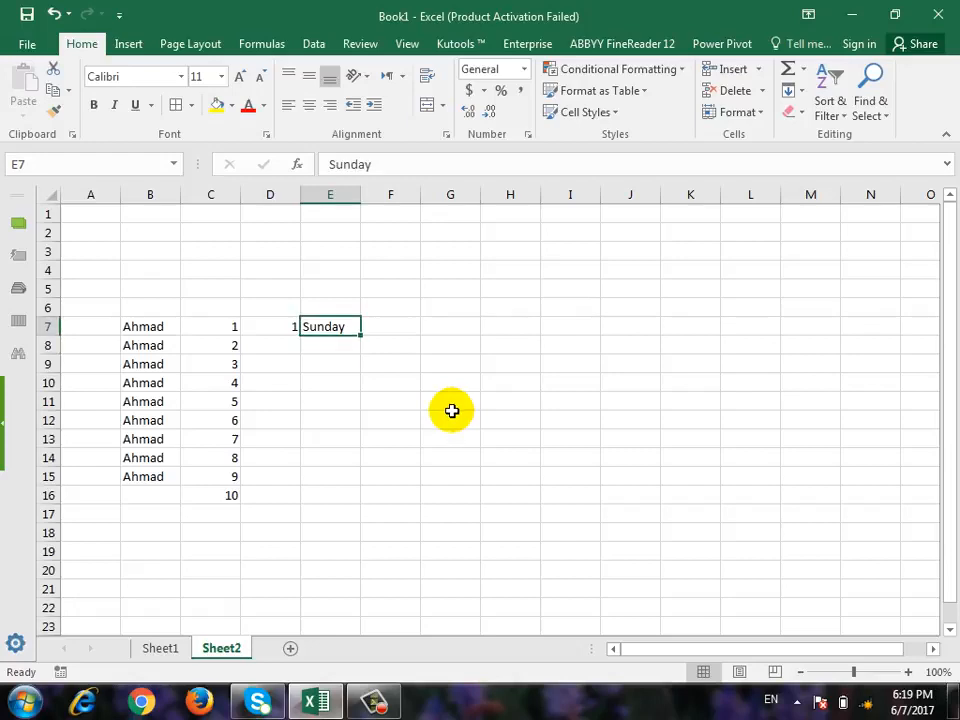
{"action": "left_click_drag", "start_coordinate": [361, 337], "coordinate": [364, 522]}
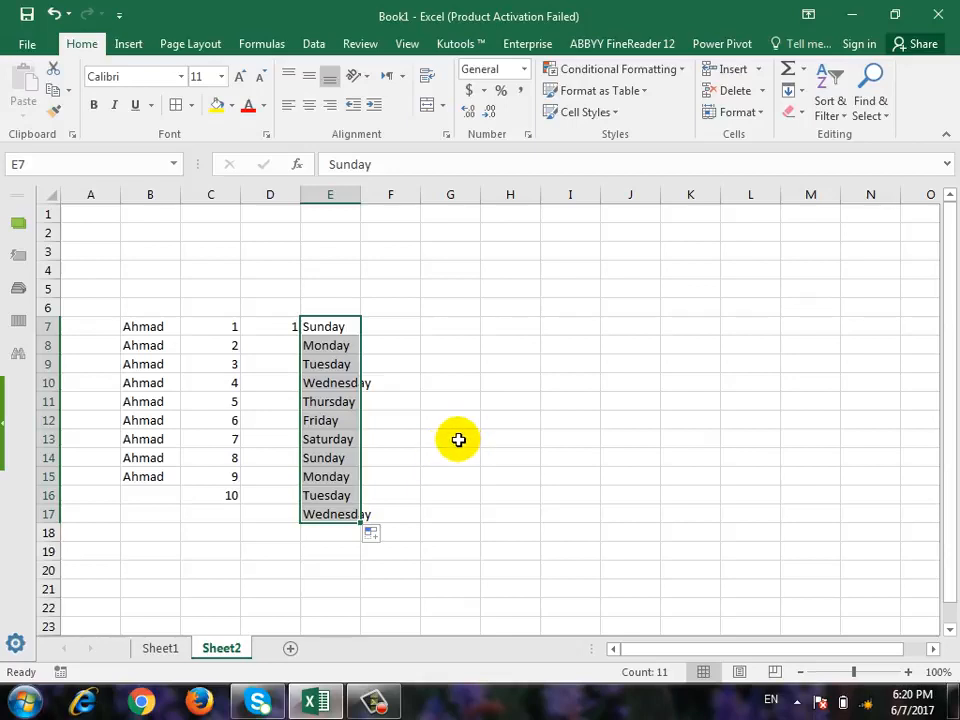
{"action": "double_click", "coordinate": [360, 194]}
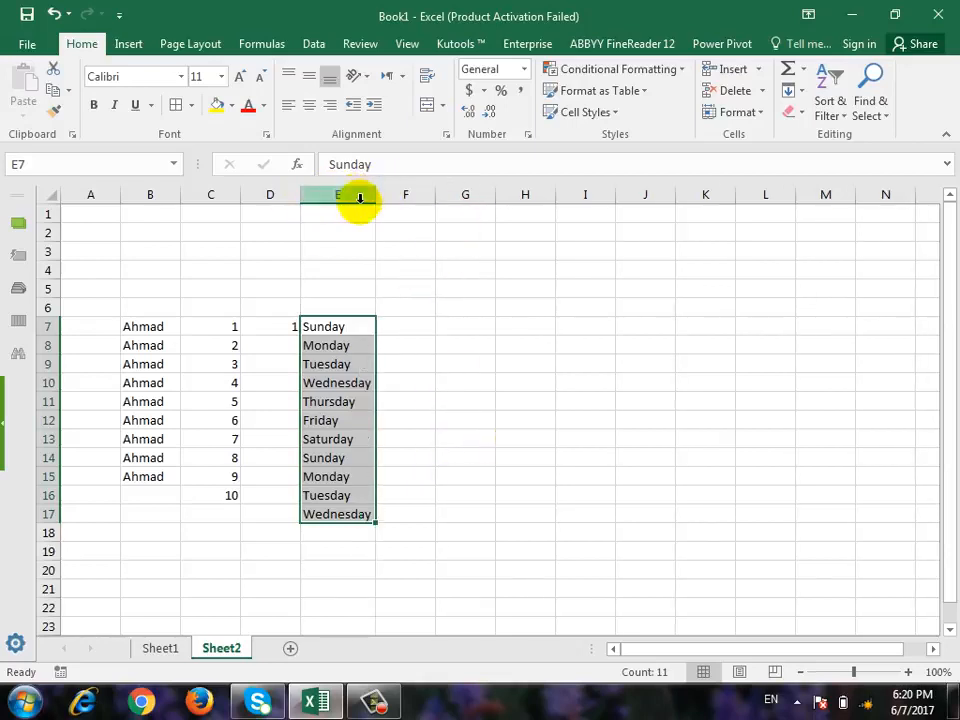
Enter January in F7, extend the month series down through F18, and autofit the width of column F.
{"action": "left_click", "coordinate": [403, 328]}
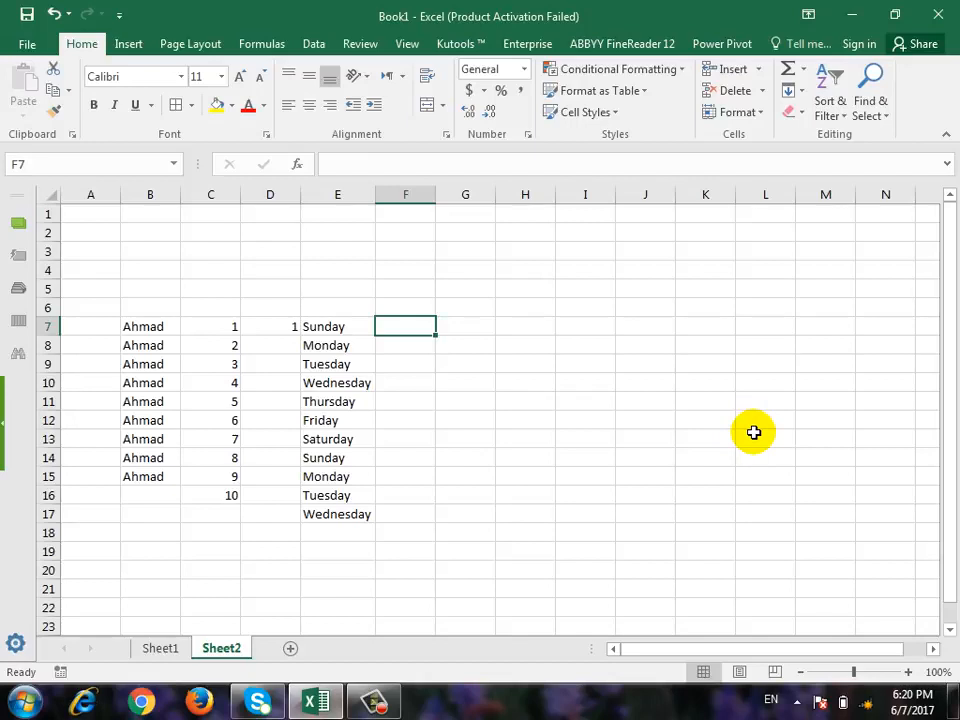
{"action": "type", "text": "Januar"}
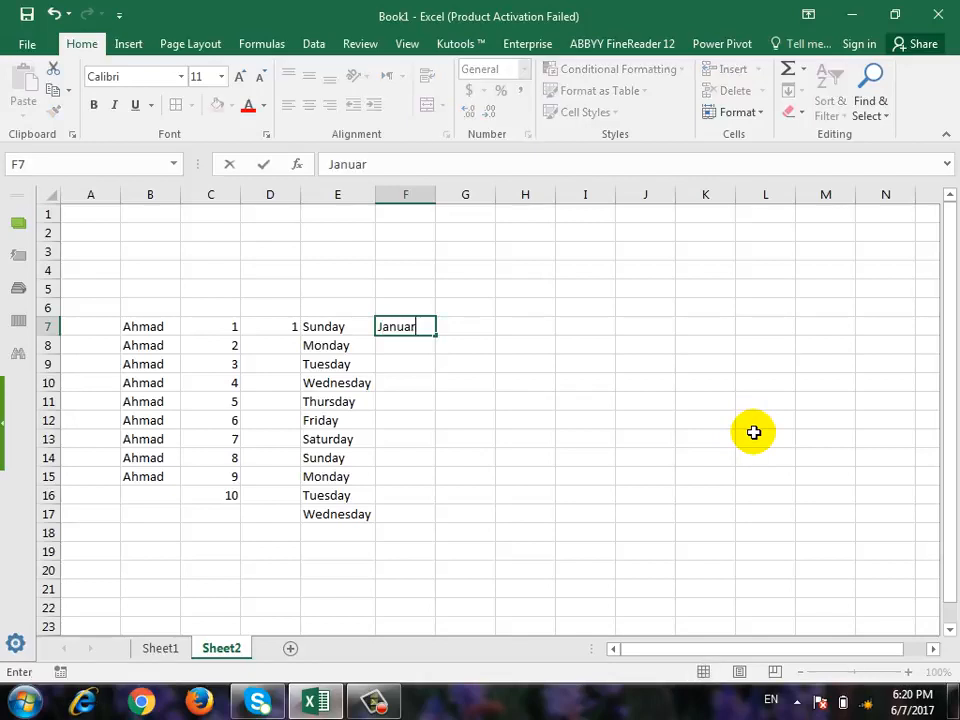
{"action": "type", "text": "y"}
{"action": "key", "text": "Return"}
{"action": "key", "text": "Up"}
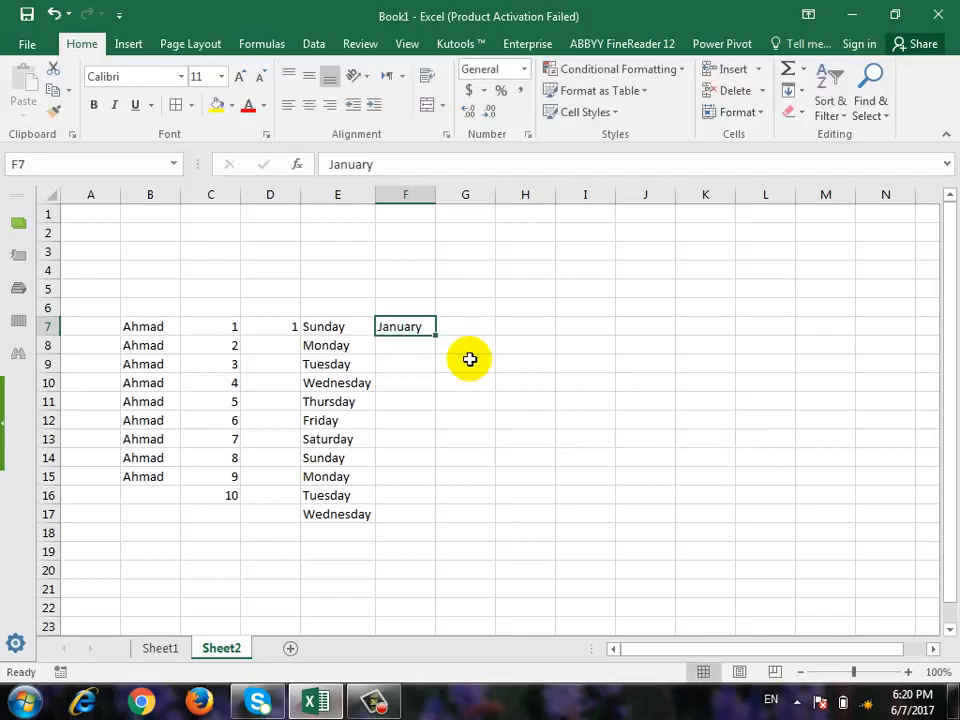
{"action": "left_click_drag", "start_coordinate": [435, 335], "coordinate": [440, 548]}
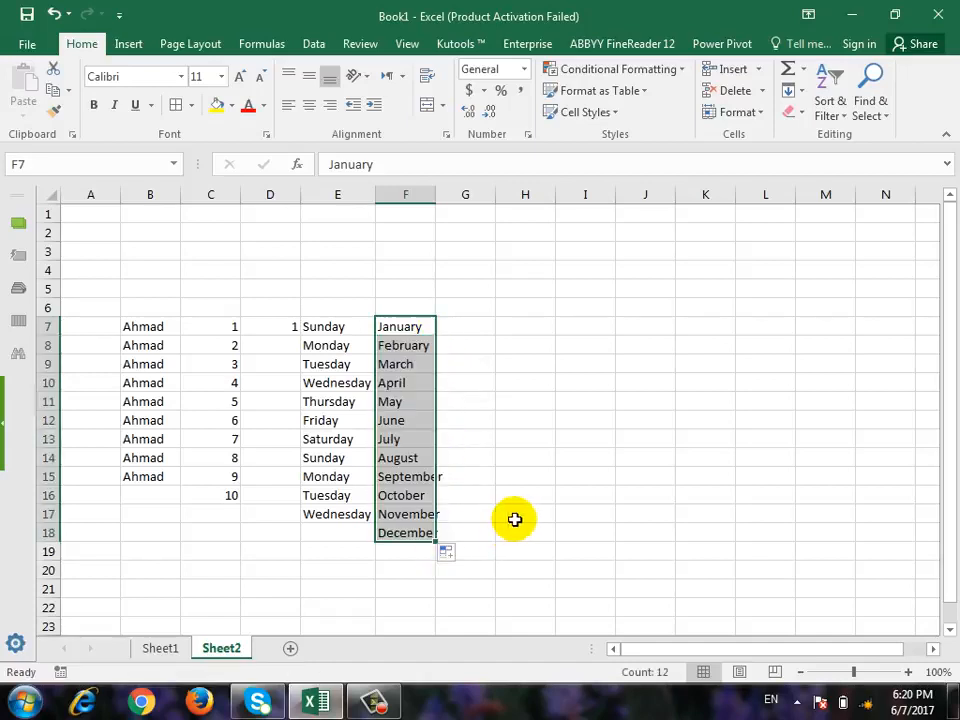
{"action": "double_click", "coordinate": [435, 195]}
{"action": "left_click", "coordinate": [490, 324]}
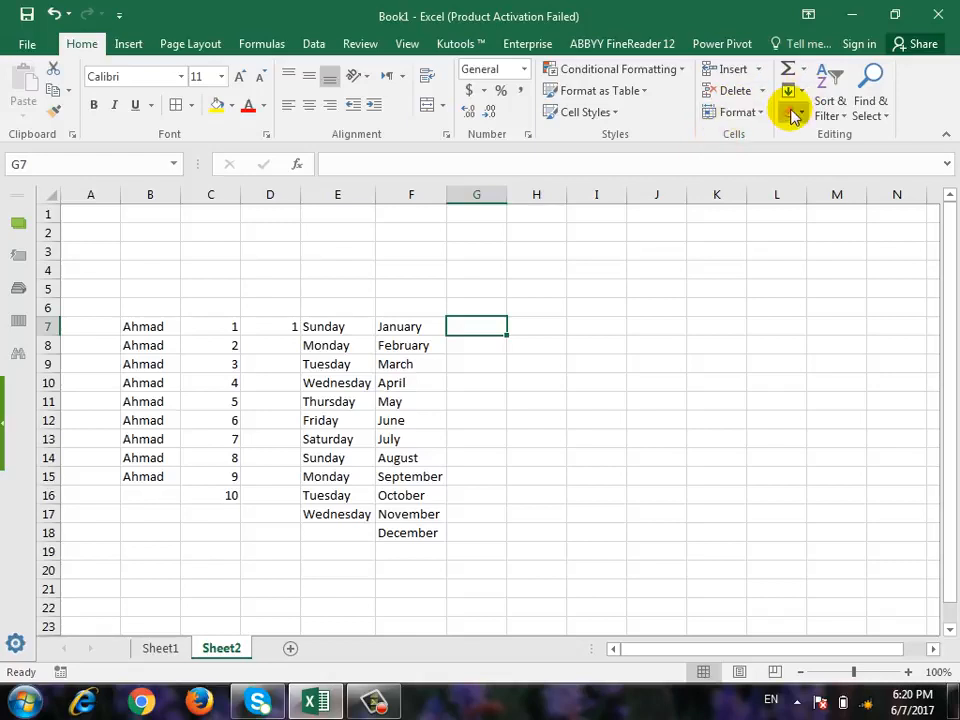
Enter a surname in H7 and copy it across through K7 with the Fill Right command.
{"action": "left_click", "coordinate": [548, 322]}
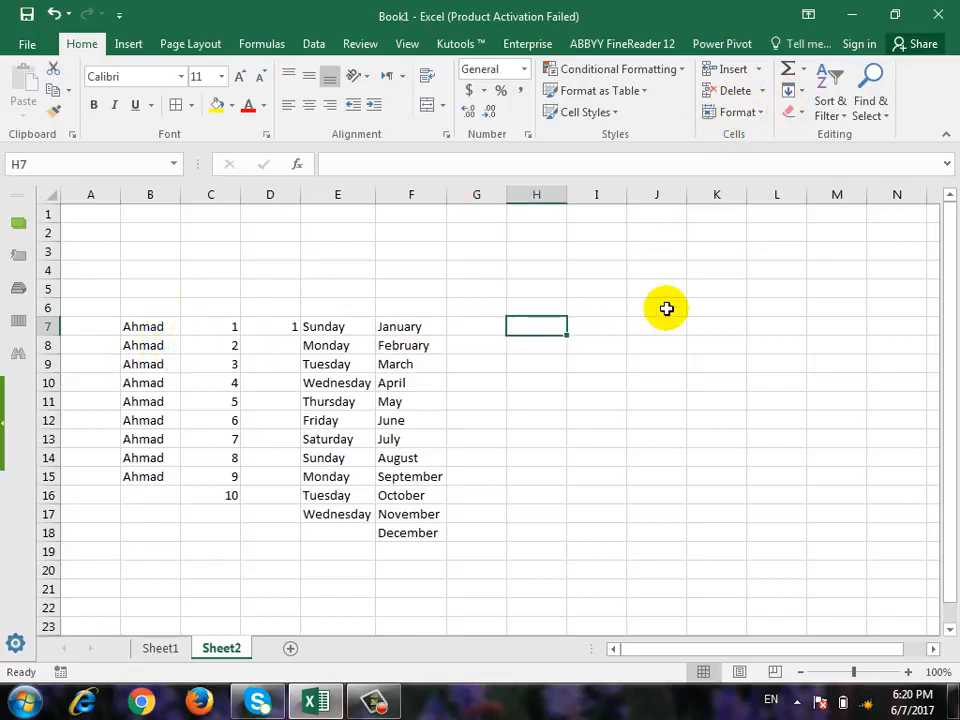
{"action": "key", "text": "BackSpace"}
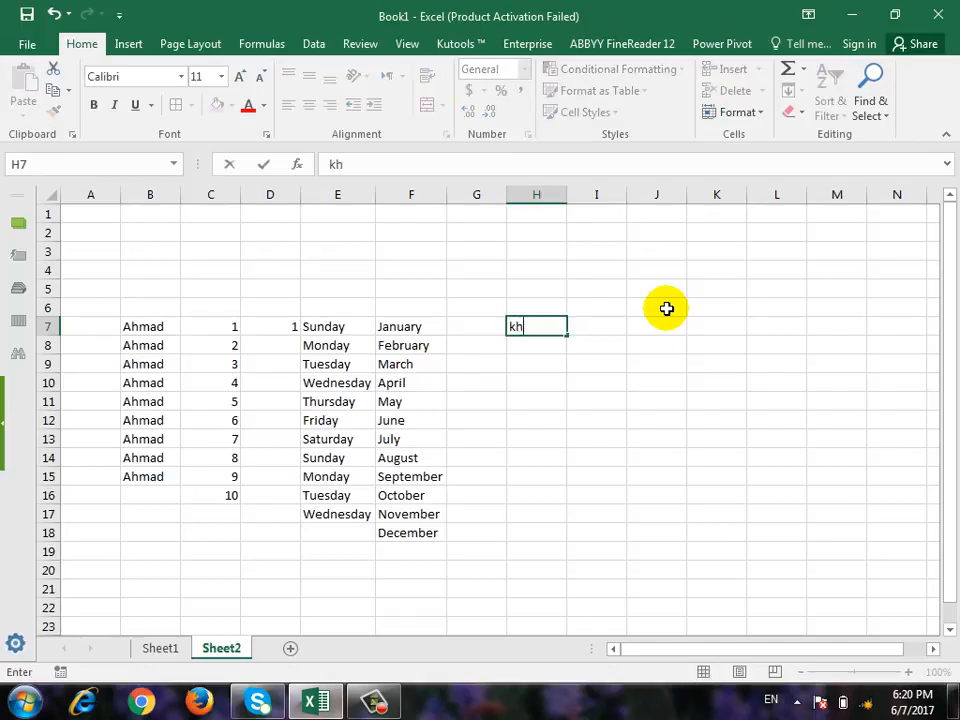
{"action": "key", "text": "ctrl+Return"}
{"action": "key", "text": "shift+Right"}
{"action": "key", "text": "shift+Right"}
{"action": "key", "text": "shift+Right"}
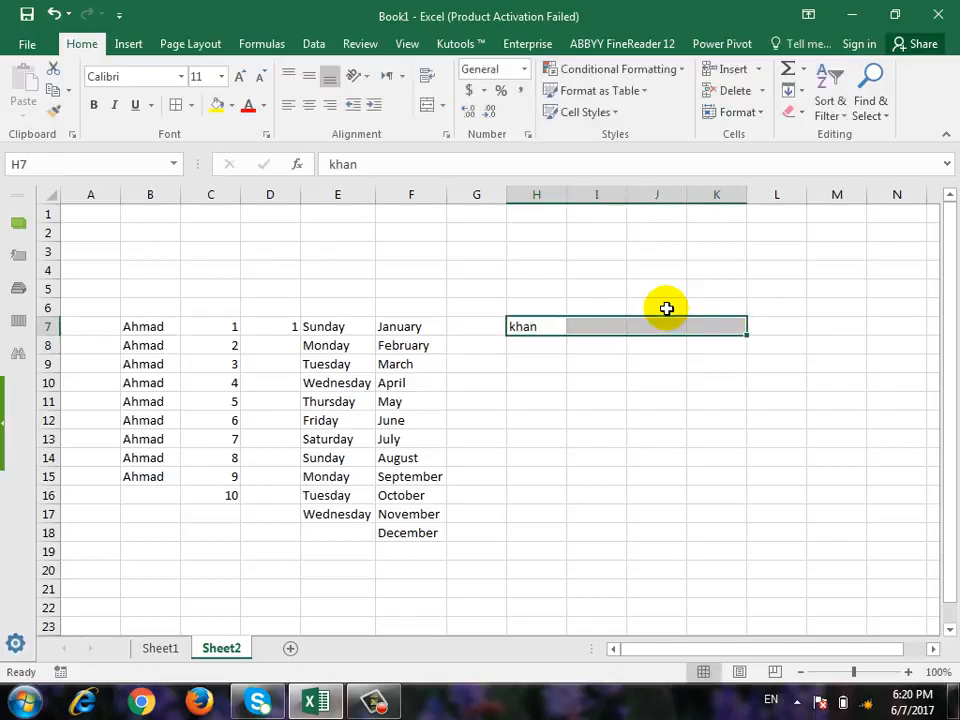
{"action": "left_click", "coordinate": [802, 91]}
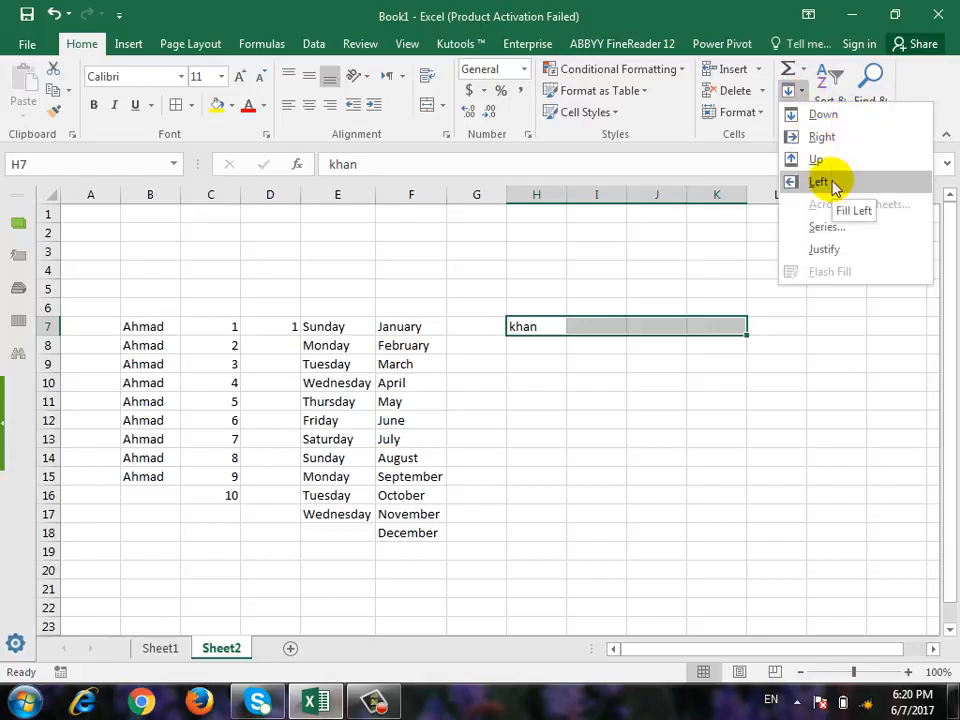
{"action": "left_click", "coordinate": [848, 139]}
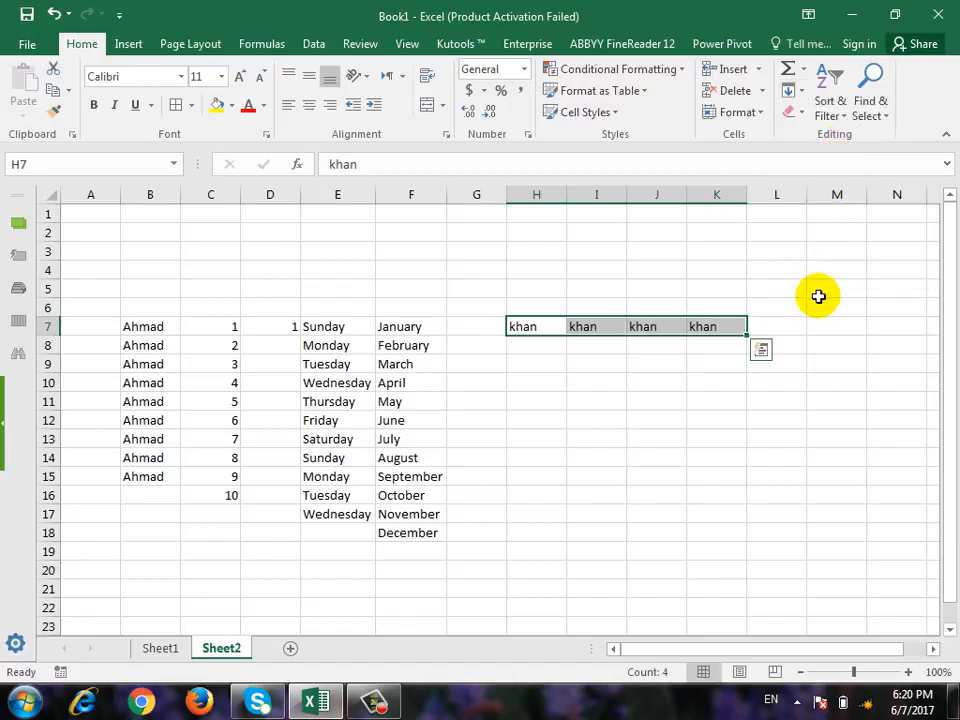
Undo the Fill Right and clear the surname from H7.
{"action": "key", "text": "ctrl+z"}
{"action": "left_click", "coordinate": [792, 90]}
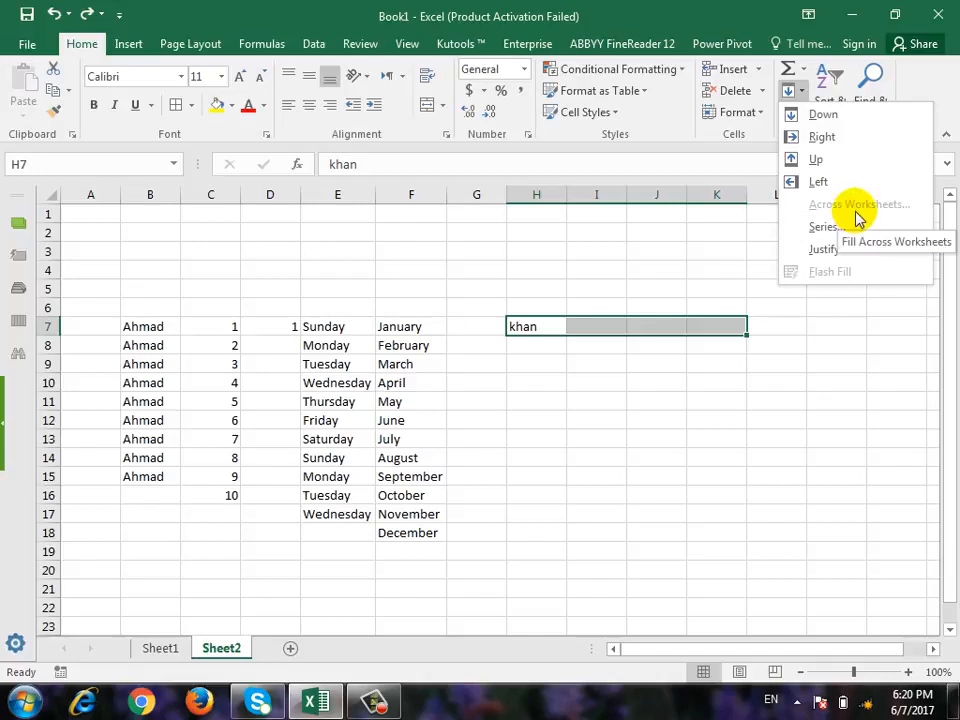
{"action": "left_click", "coordinate": [650, 461]}
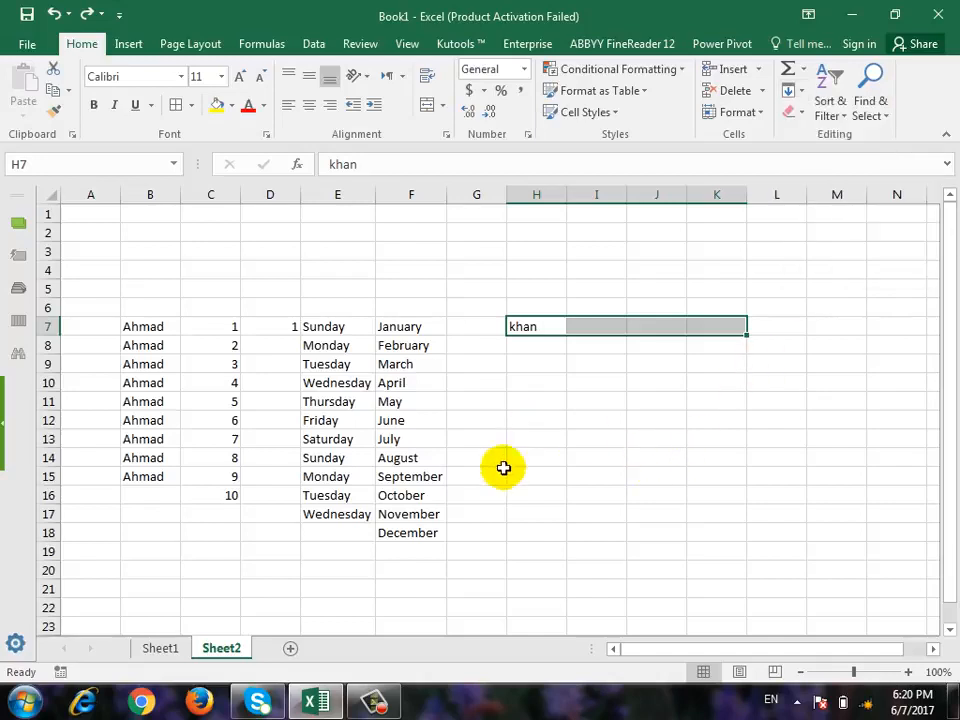
{"action": "left_click", "coordinate": [571, 436]}
{"action": "left_click", "coordinate": [521, 327]}
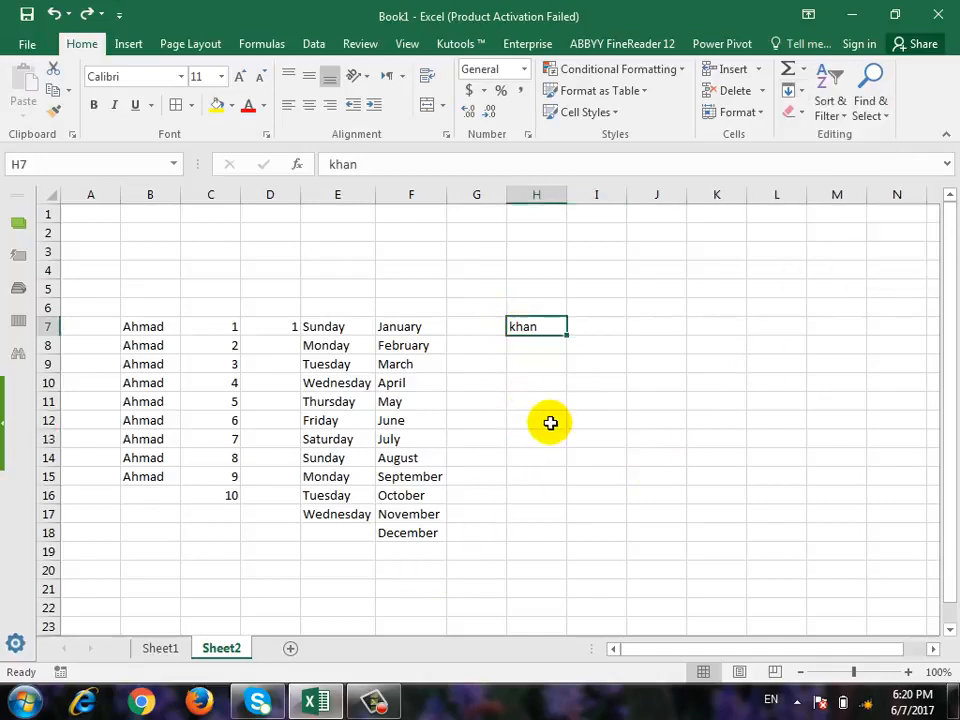
{"action": "key", "text": "Delete"}
Add two new worksheets, and apply borders to all cells of B7:F18 on Sheet2.
{"action": "left_click", "coordinate": [290, 648]}
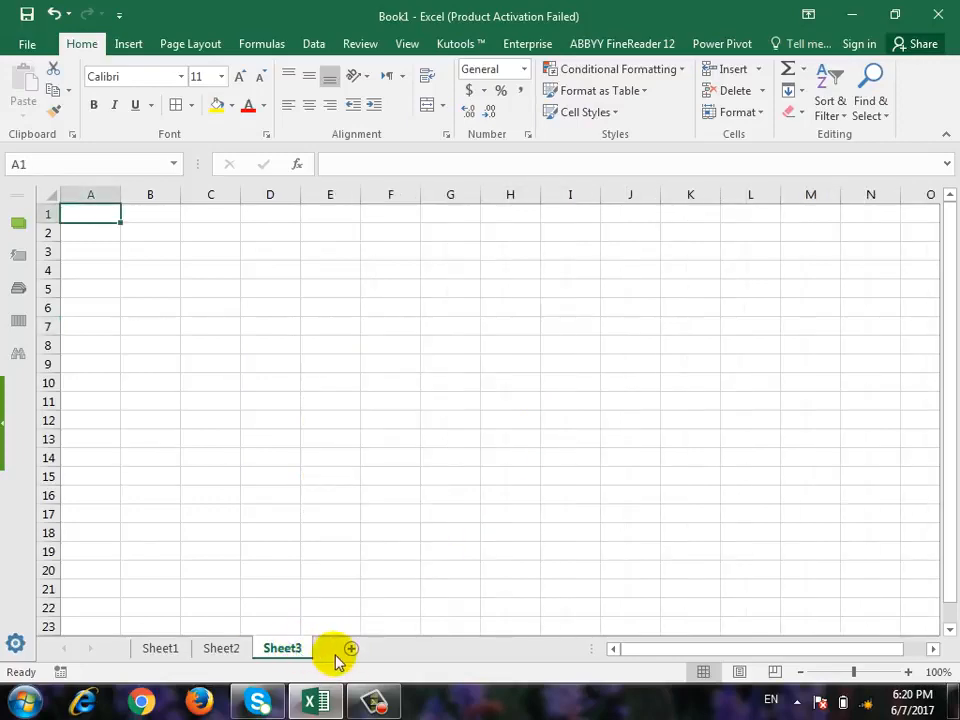
{"action": "left_click", "coordinate": [363, 648]}
{"action": "left_click", "coordinate": [220, 648]}
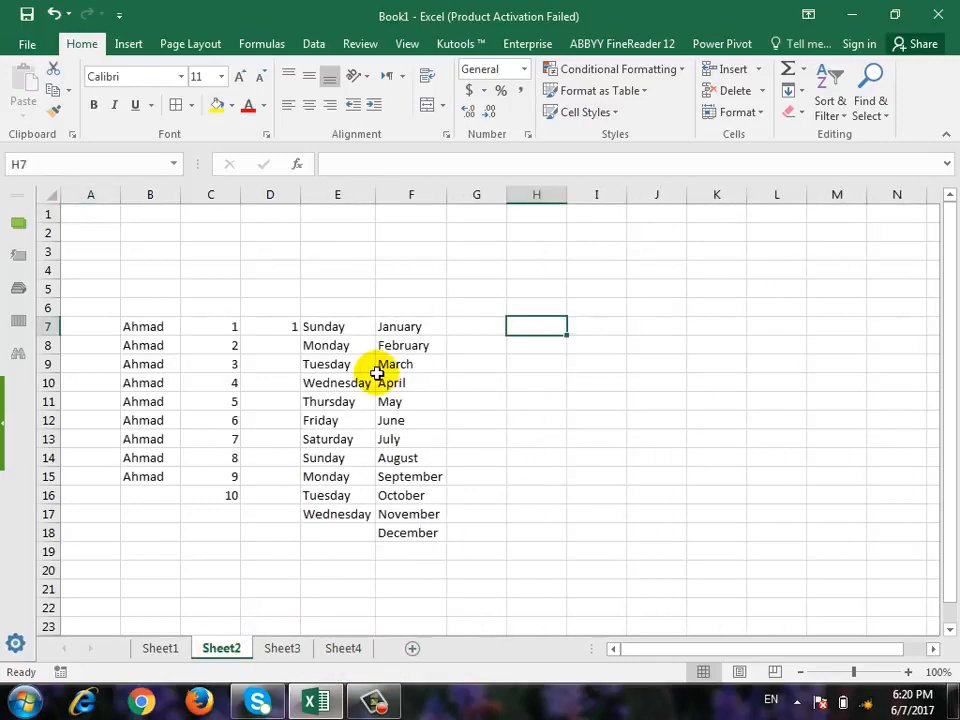
{"action": "left_click_drag", "start_coordinate": [145, 326], "coordinate": [433, 536]}
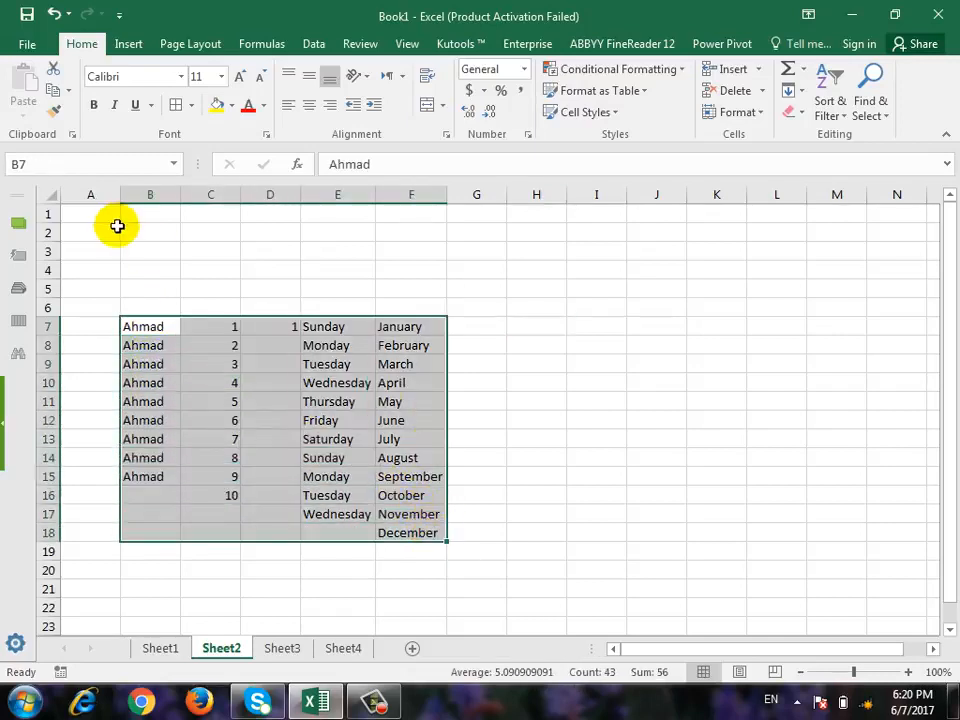
{"action": "left_click", "coordinate": [172, 104]}
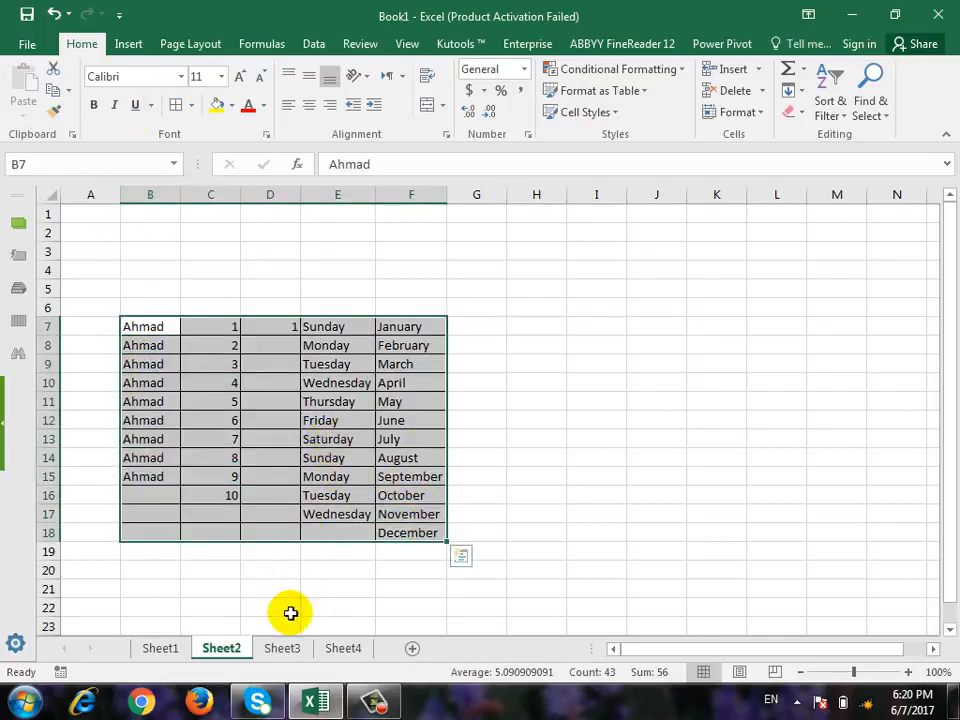
Inspect the contents of Sheet3 and Sheet4, and return to the bordered table on Sheet2.
{"action": "left_click", "coordinate": [287, 649]}
{"action": "left_click", "coordinate": [345, 649]}
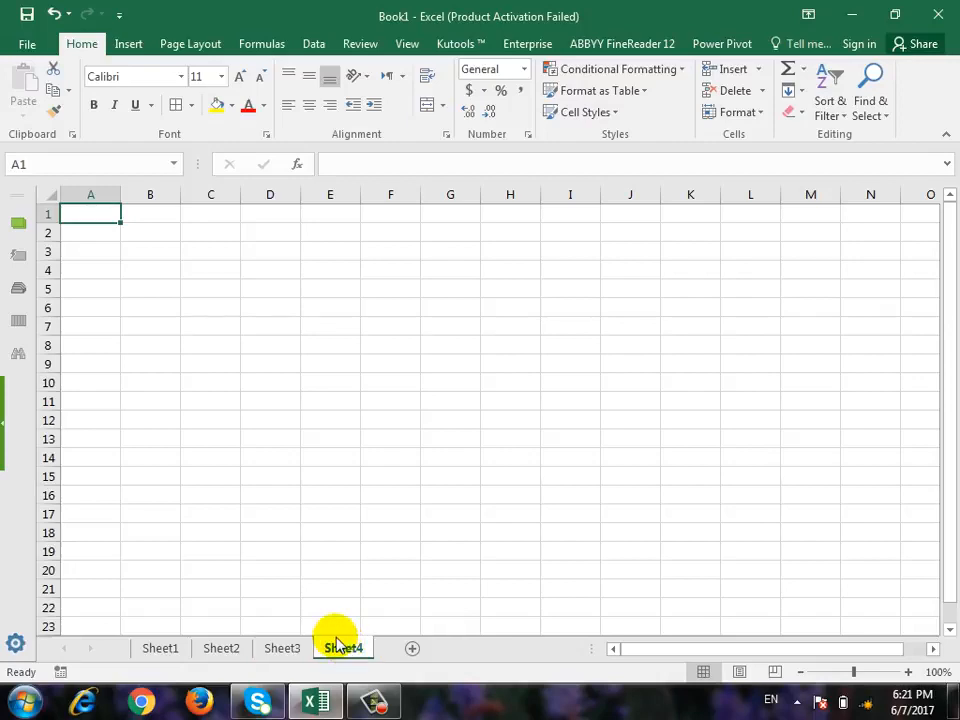
{"action": "left_click", "coordinate": [222, 648]}
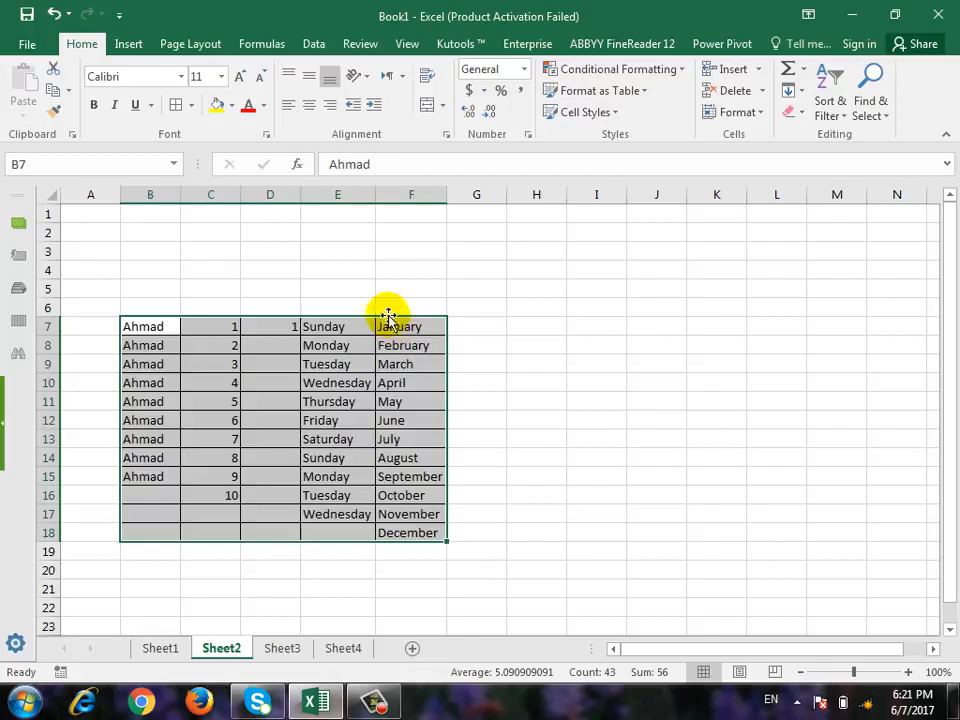
{"action": "right_click", "coordinate": [227, 661]}
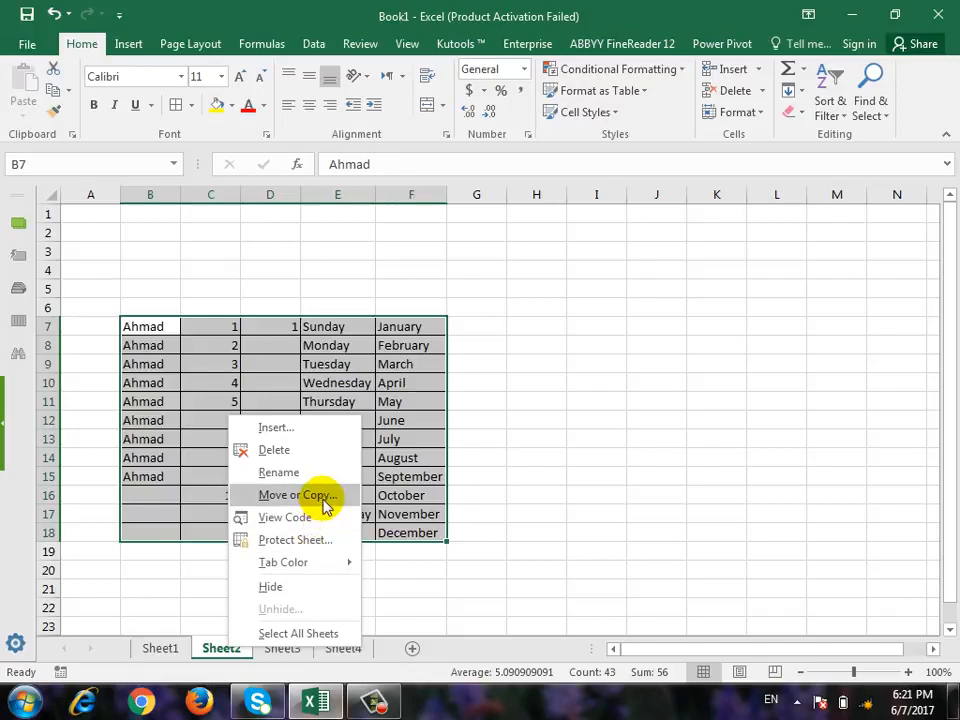
{"action": "left_click", "coordinate": [469, 10]}
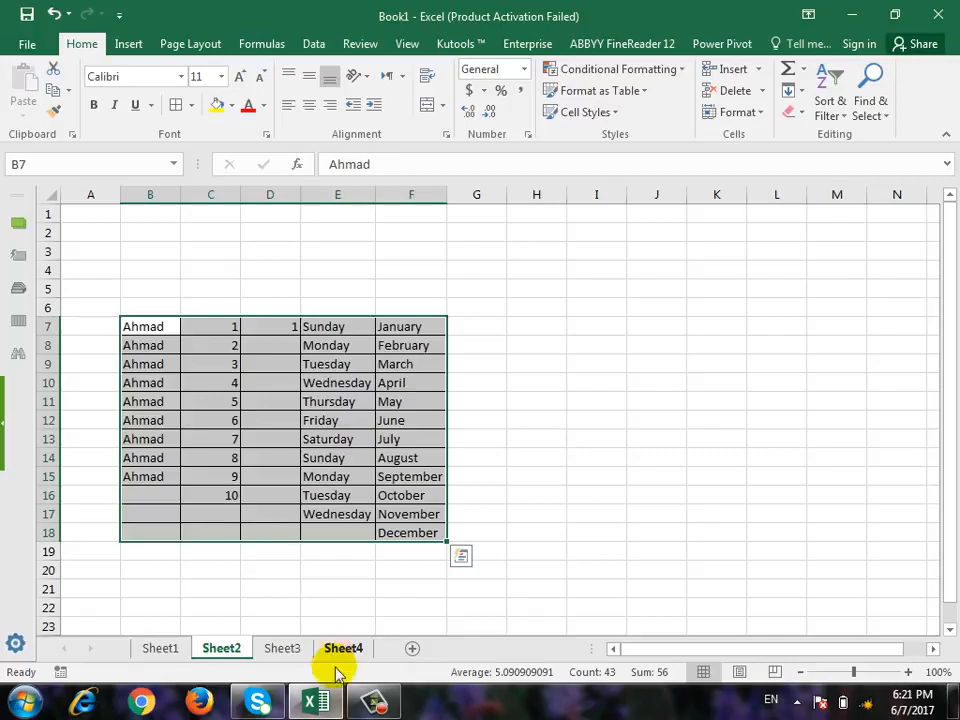
Group Sheet2, Sheet3 and Sheet4, and fill B7:F18 across the grouped worksheets with the All option.
{"action": "left_click", "coordinate": [287, 652], "text": "ctrl"}
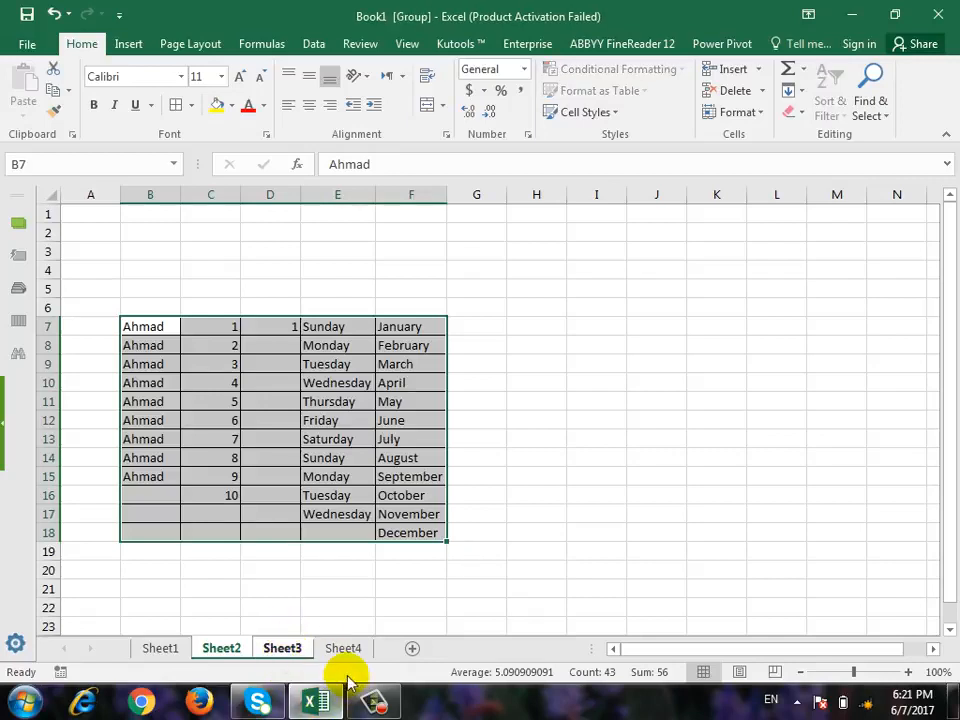
{"action": "left_click", "coordinate": [343, 648], "text": "ctrl"}
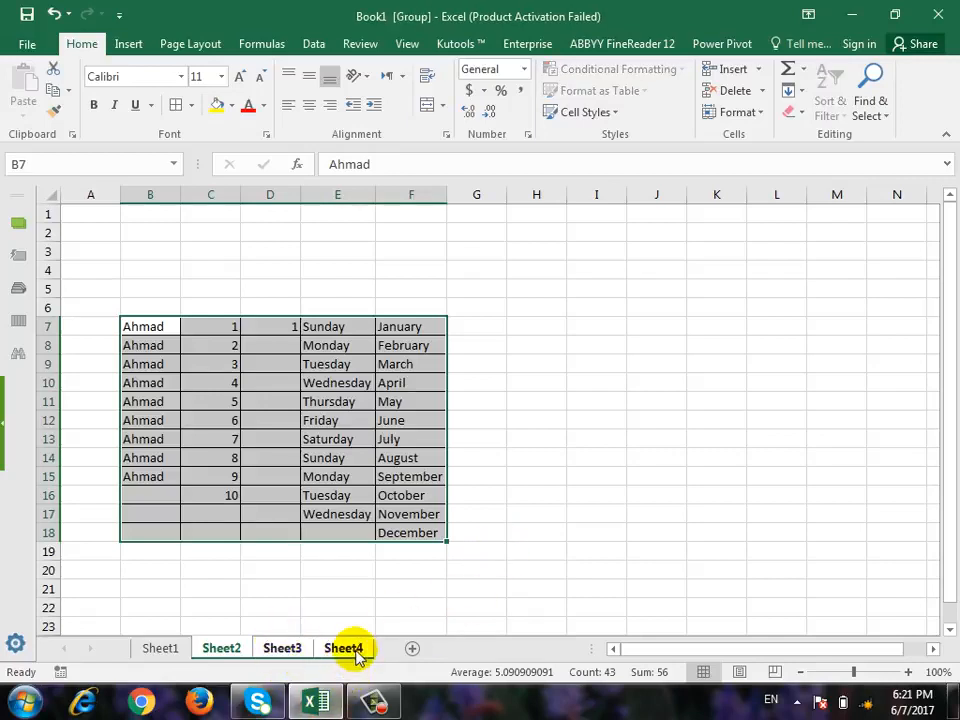
{"action": "left_click", "coordinate": [791, 91]}
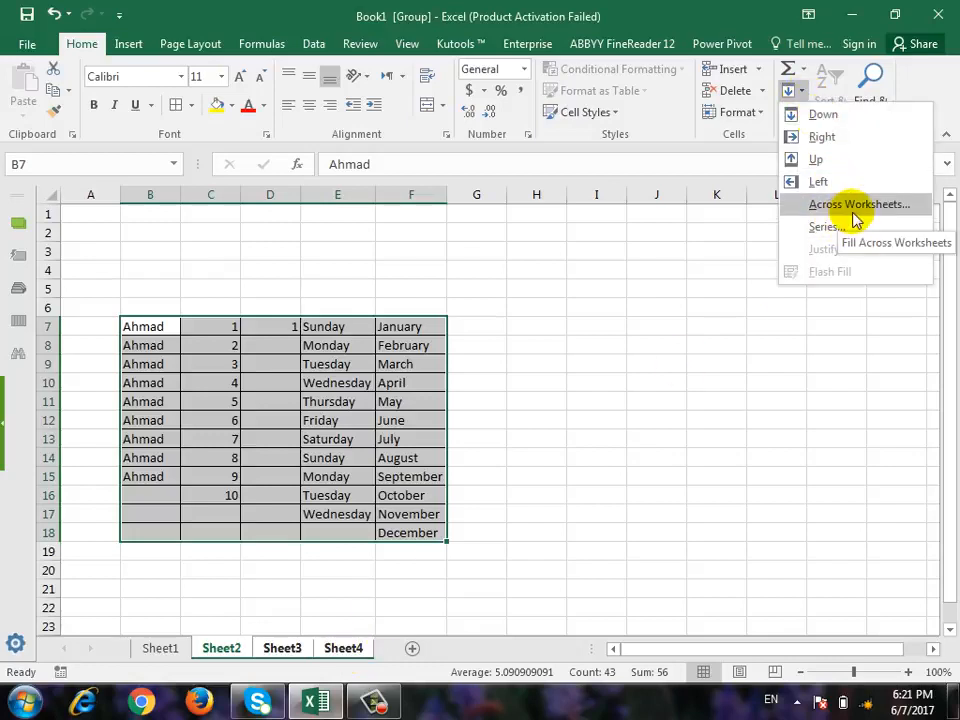
{"action": "left_click", "coordinate": [857, 210]}
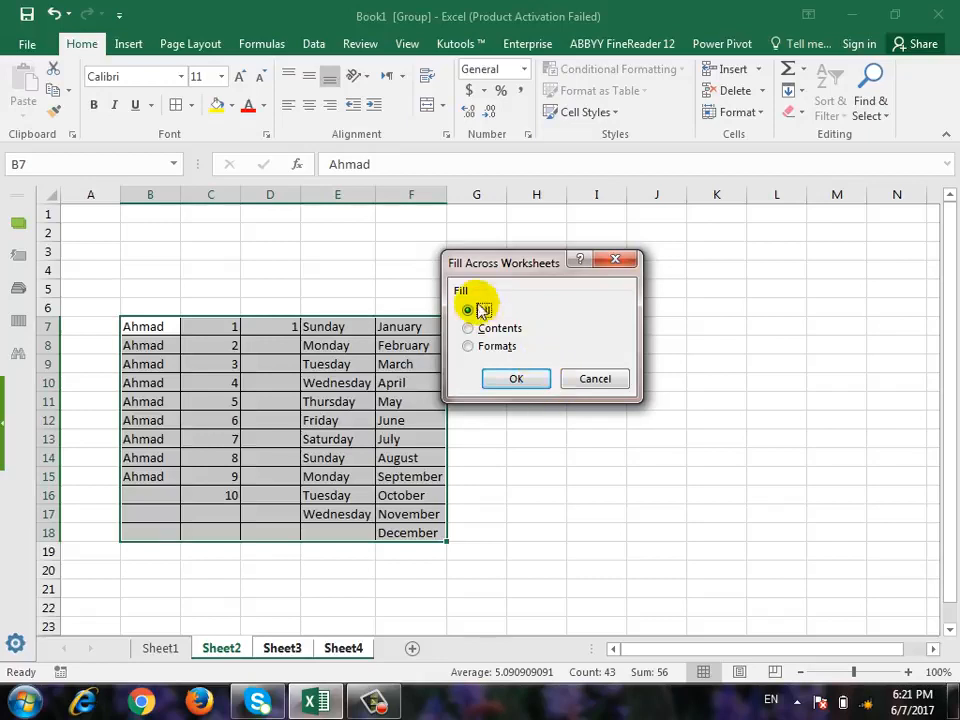
{"action": "left_click_drag", "start_coordinate": [489, 255], "coordinate": [562, 225]}
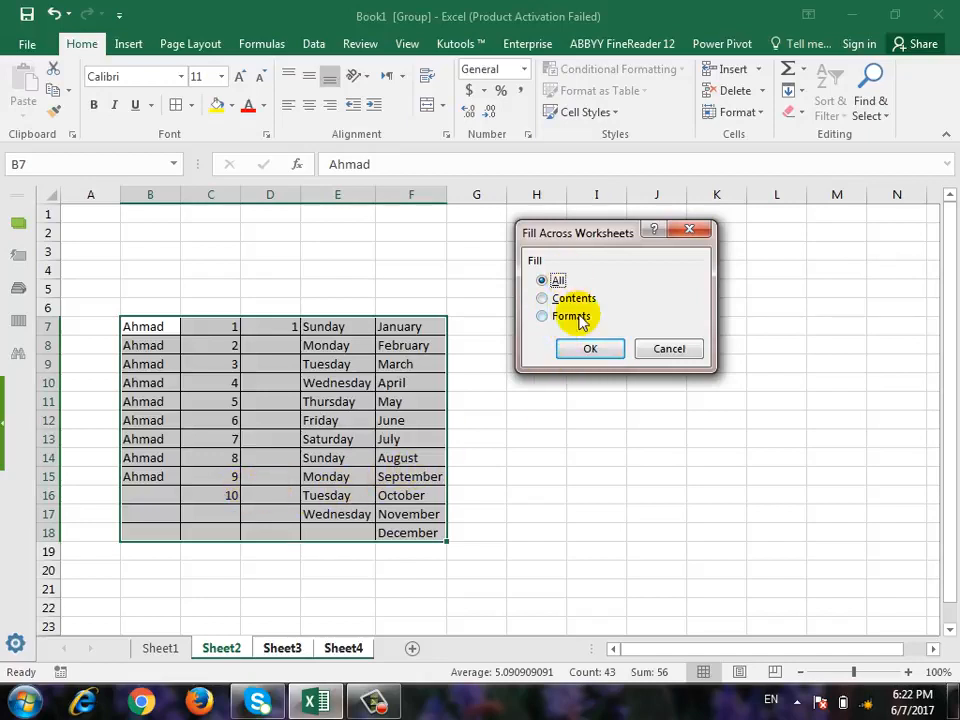
{"action": "left_click", "coordinate": [590, 349]}
{"action": "left_click", "coordinate": [281, 587]}
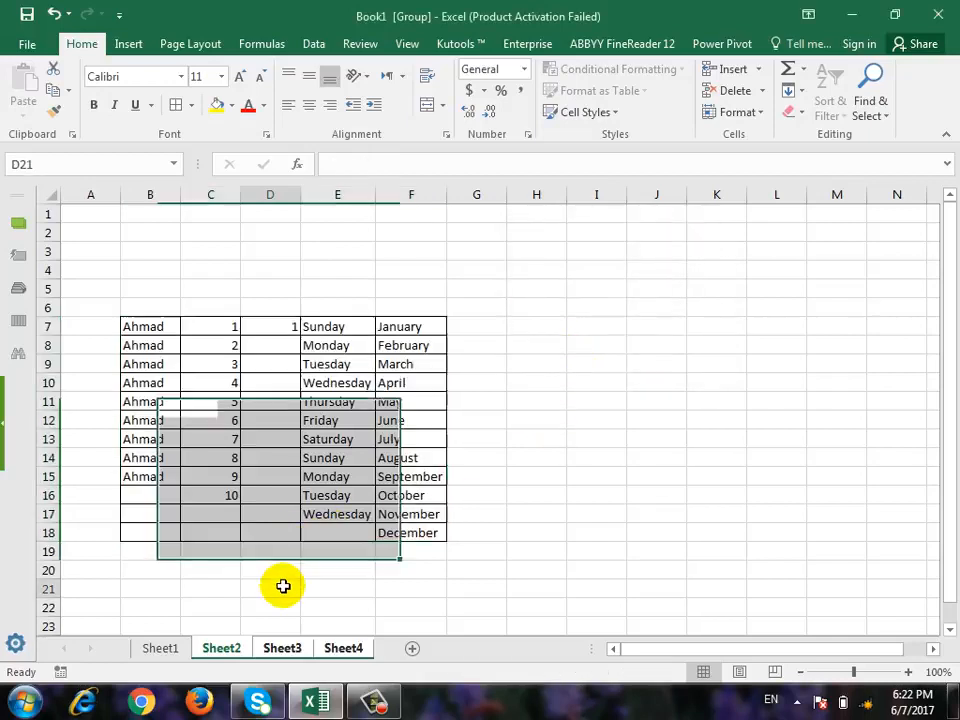
Check the filled table on Sheet3, ungroup the worksheets, and return to Sheet2.
{"action": "left_click", "coordinate": [280, 650]}
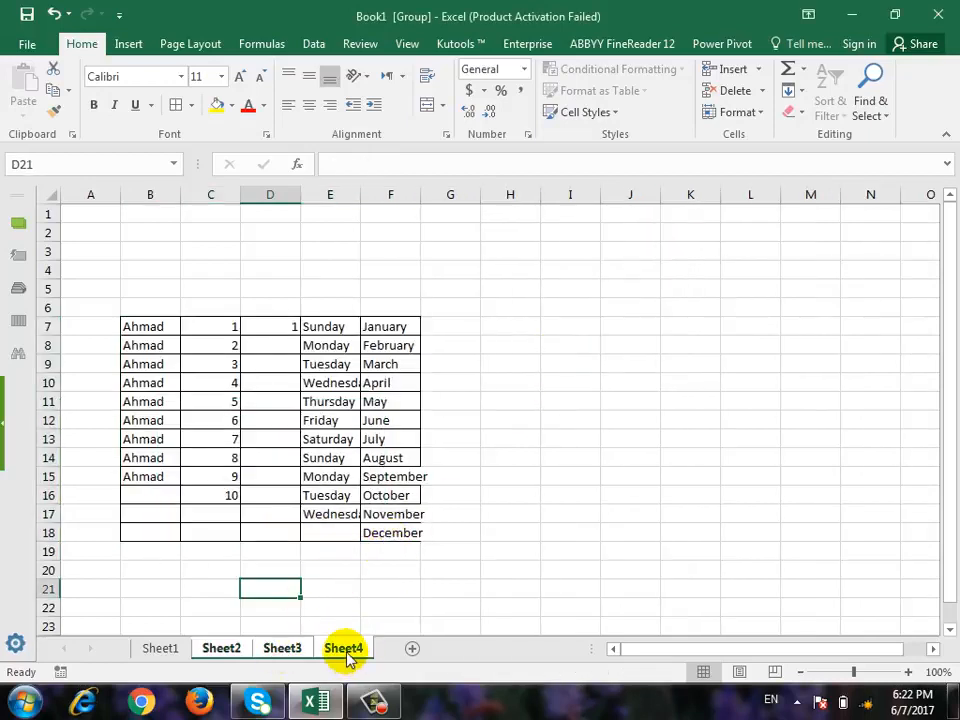
{"action": "left_click", "coordinate": [205, 649]}
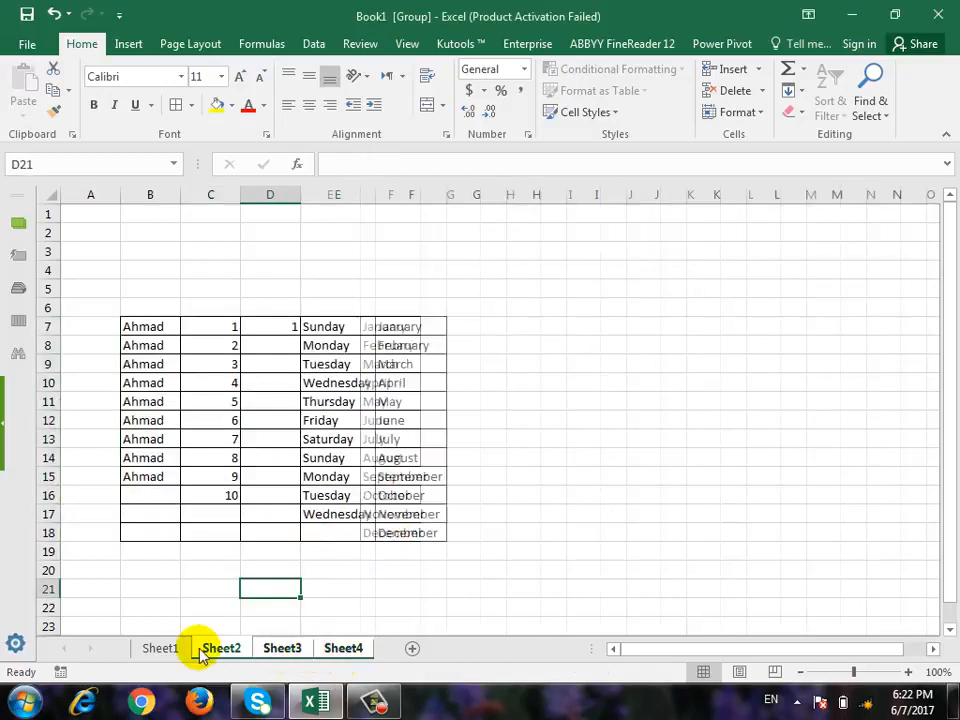
{"action": "left_click", "coordinate": [536, 512]}
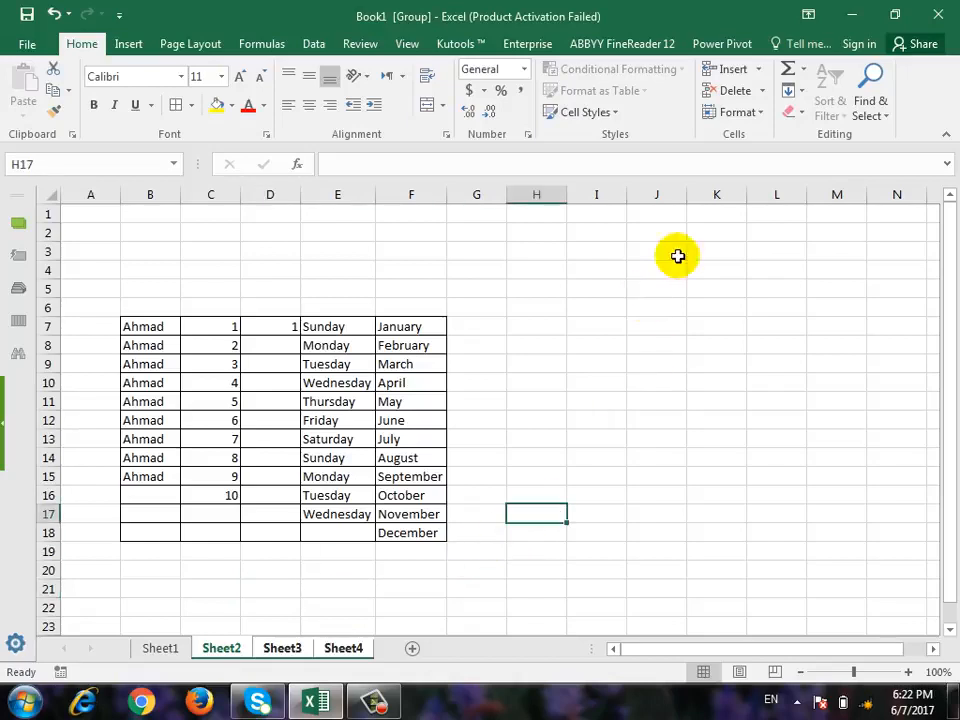
{"action": "left_click", "coordinate": [793, 100]}
{"action": "left_click", "coordinate": [596, 420]}
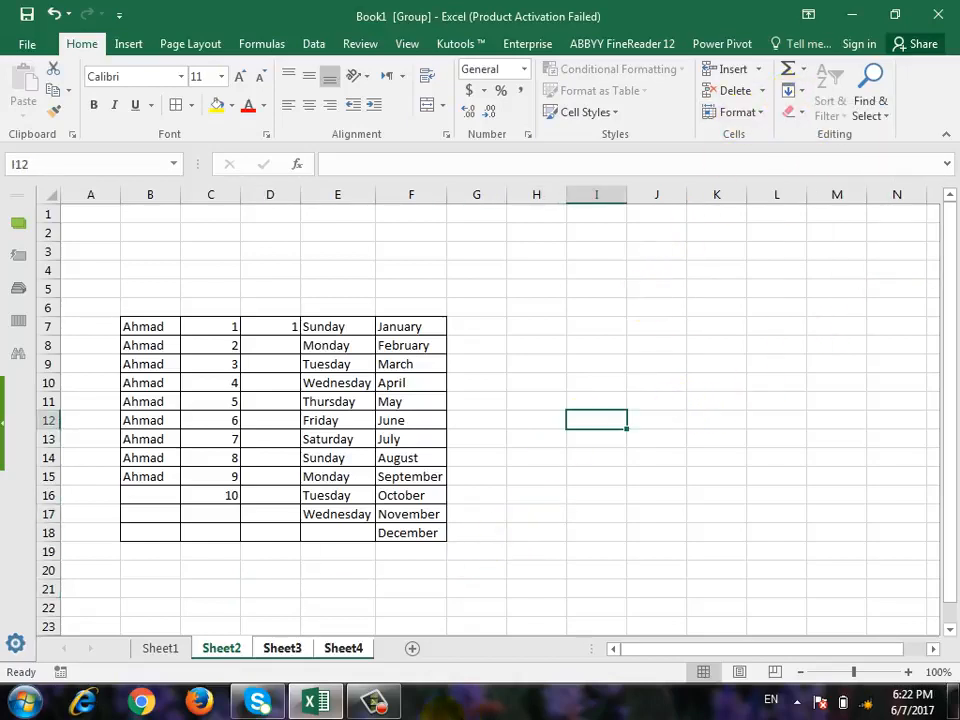
{"action": "left_click", "coordinate": [155, 648]}
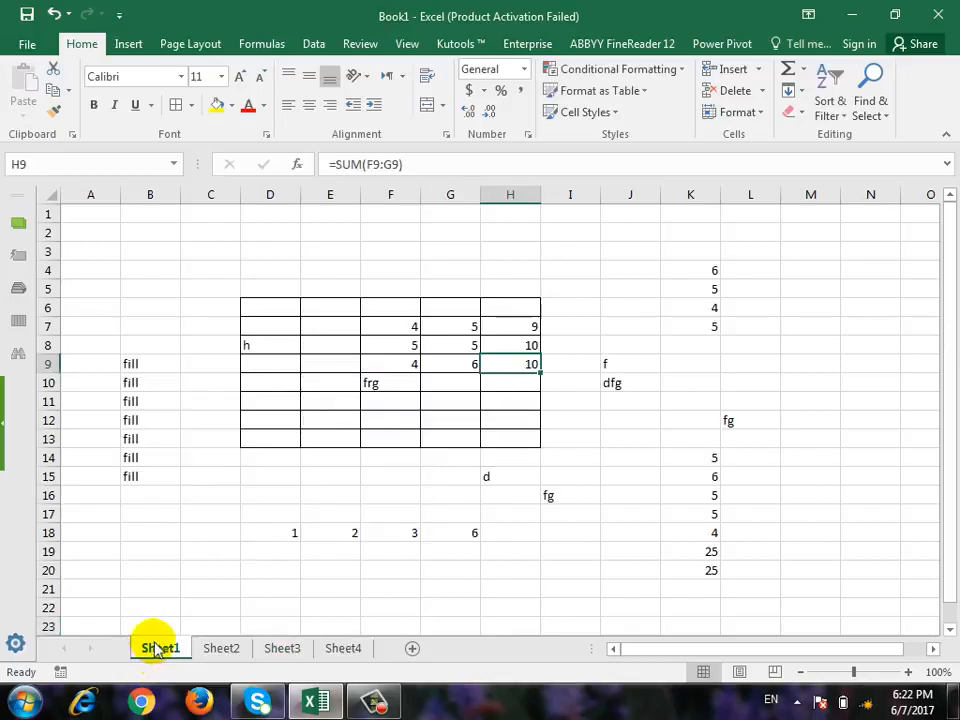
{"action": "left_click", "coordinate": [240, 646]}
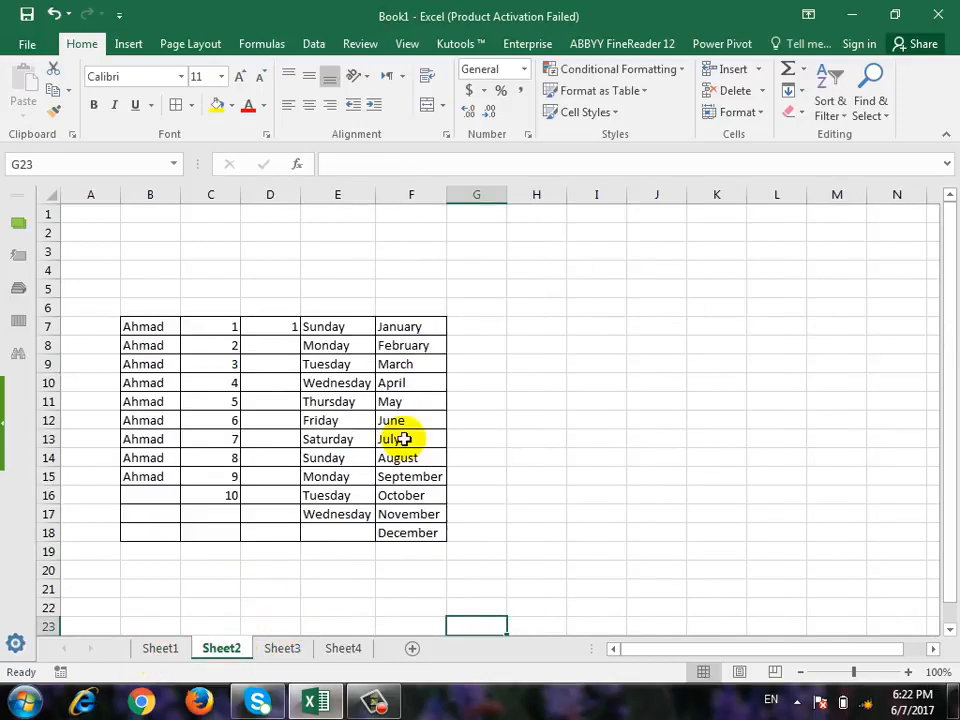
Examine which Fill commands are available on Sheet2 when the worksheets are not grouped.
{"action": "left_click", "coordinate": [803, 91]}
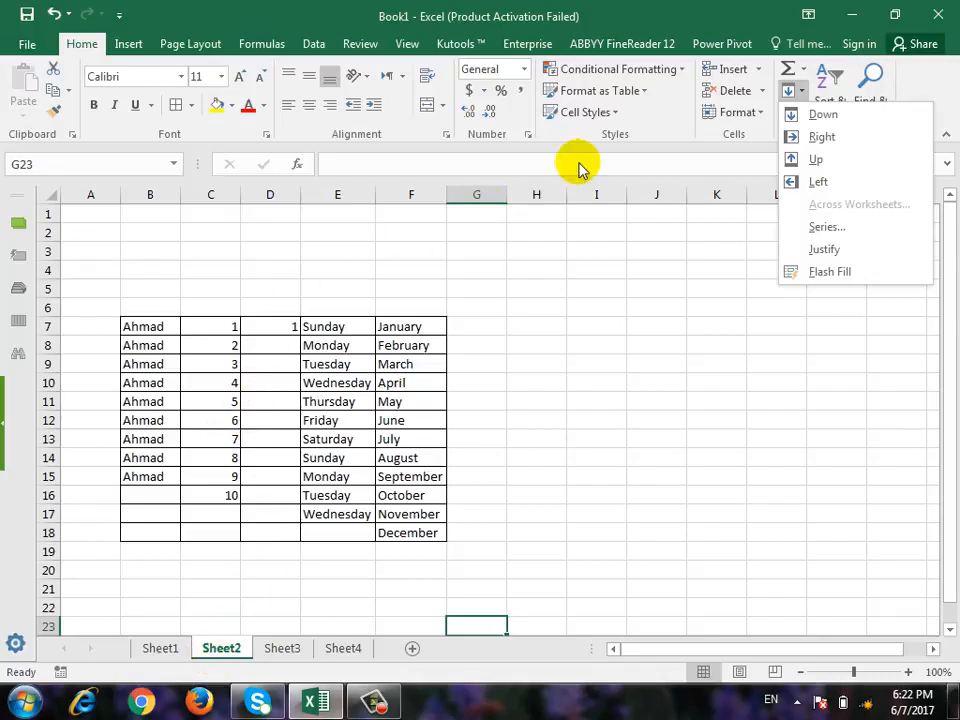
{"action": "left_click", "coordinate": [143, 330]}
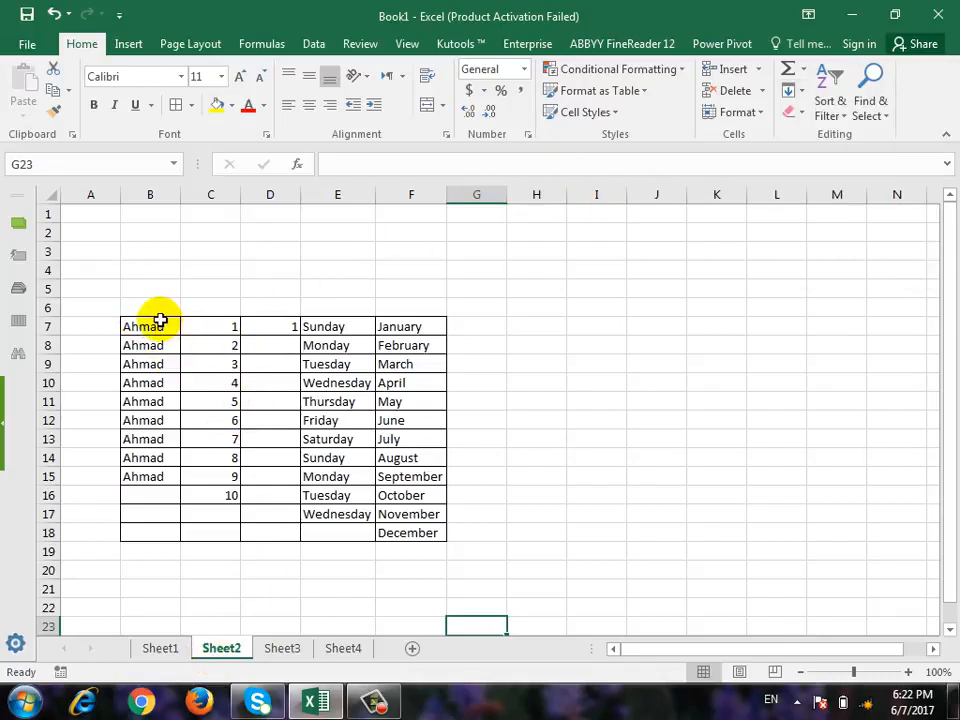
{"action": "left_click_drag", "start_coordinate": [150, 326], "coordinate": [425, 532]}
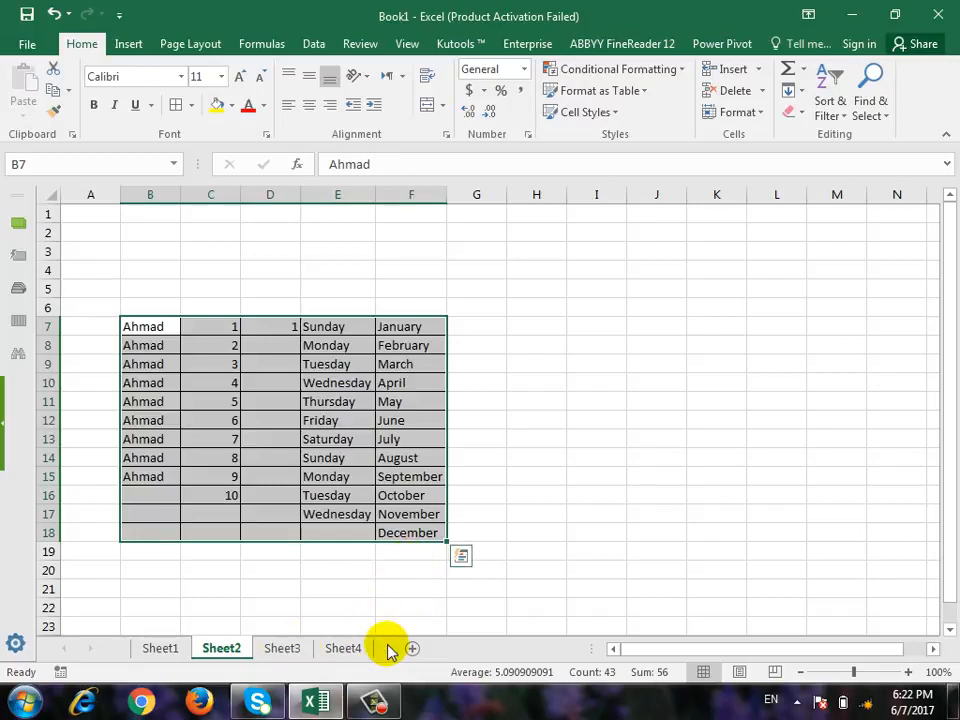
{"action": "left_click", "coordinate": [664, 386]}
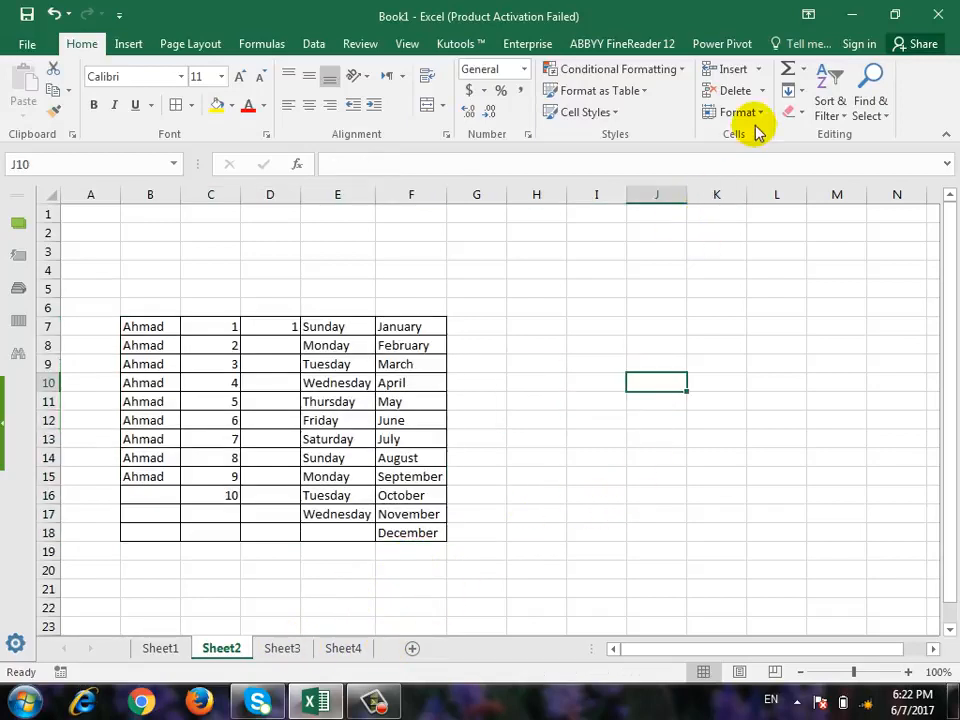
{"action": "left_click", "coordinate": [792, 92]}
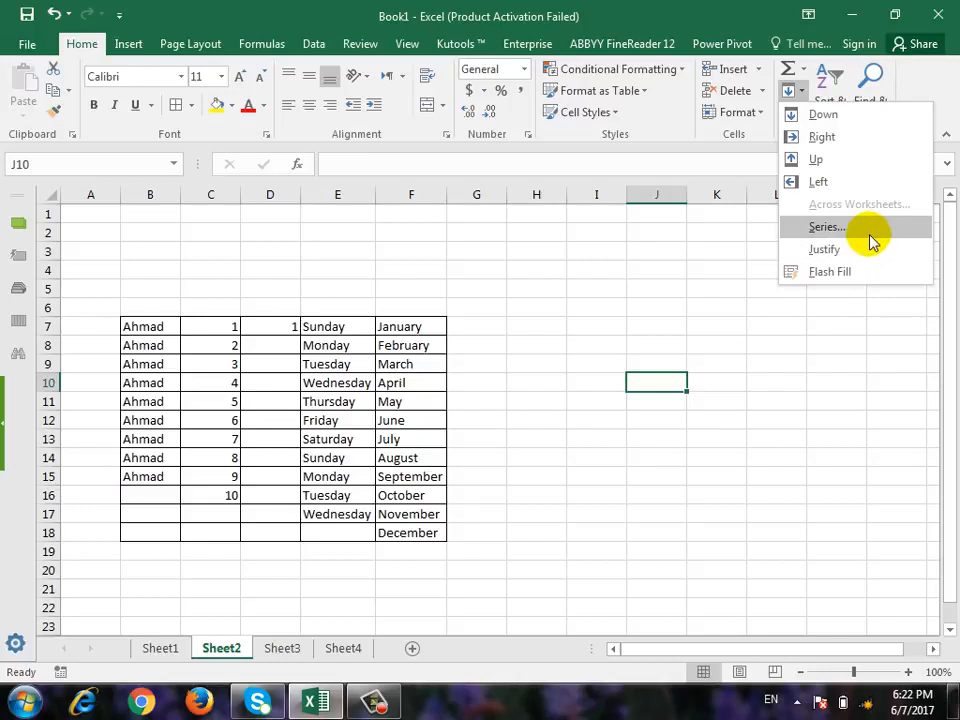
{"action": "left_click", "coordinate": [629, 494]}
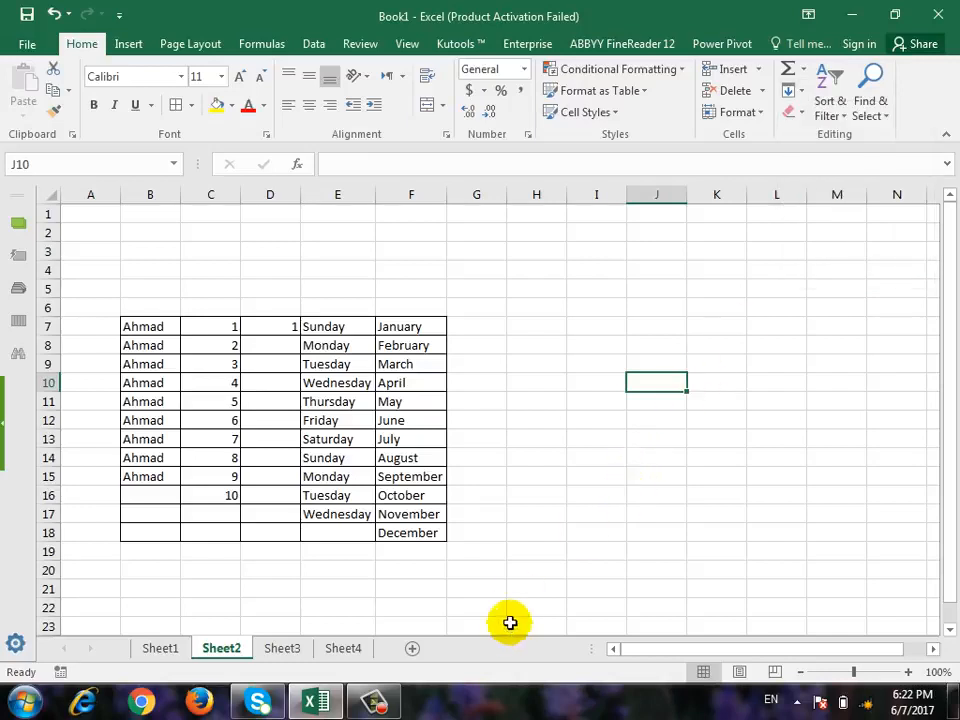
Delete the Sheet3 and Sheet4 worksheets, including their contents.
{"action": "left_click", "coordinate": [306, 660]}
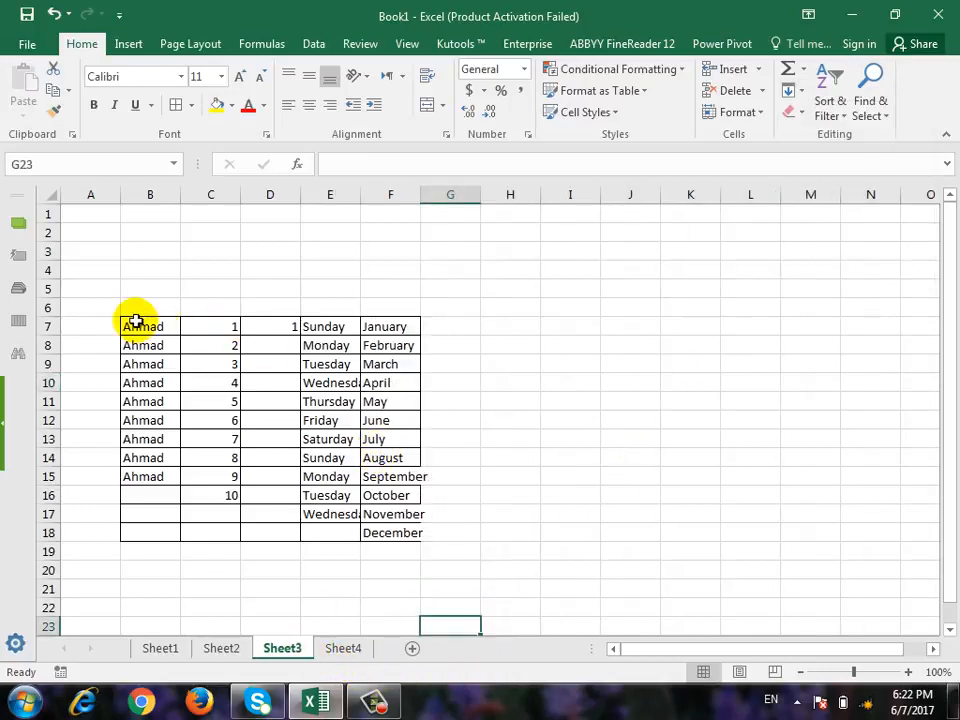
{"action": "right_click", "coordinate": [290, 655]}
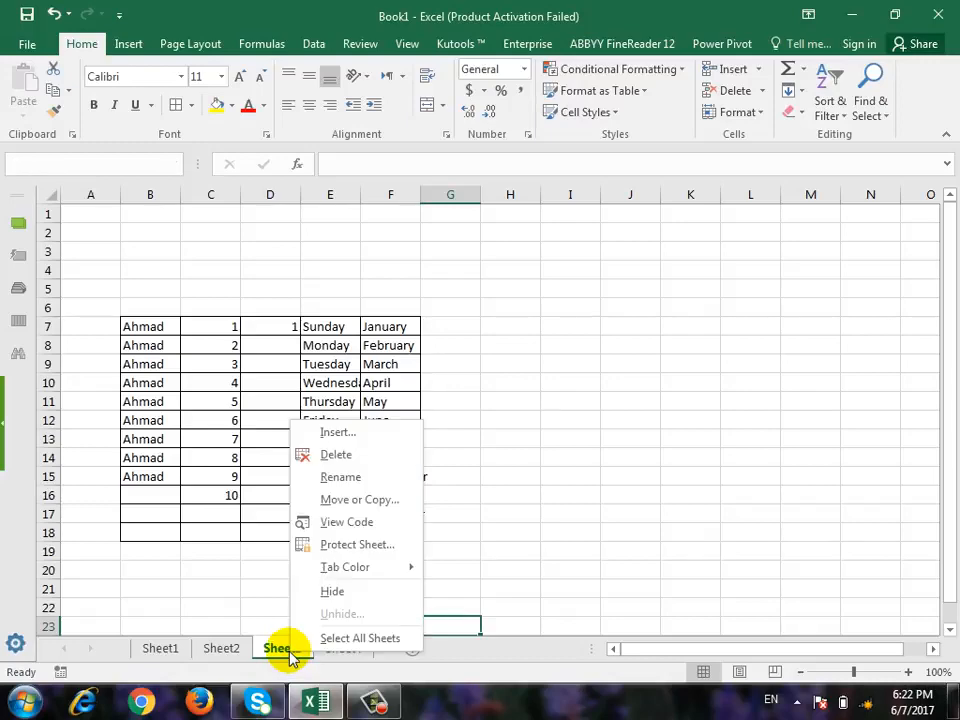
{"action": "left_click", "coordinate": [345, 457]}
{"action": "left_click", "coordinate": [457, 410]}
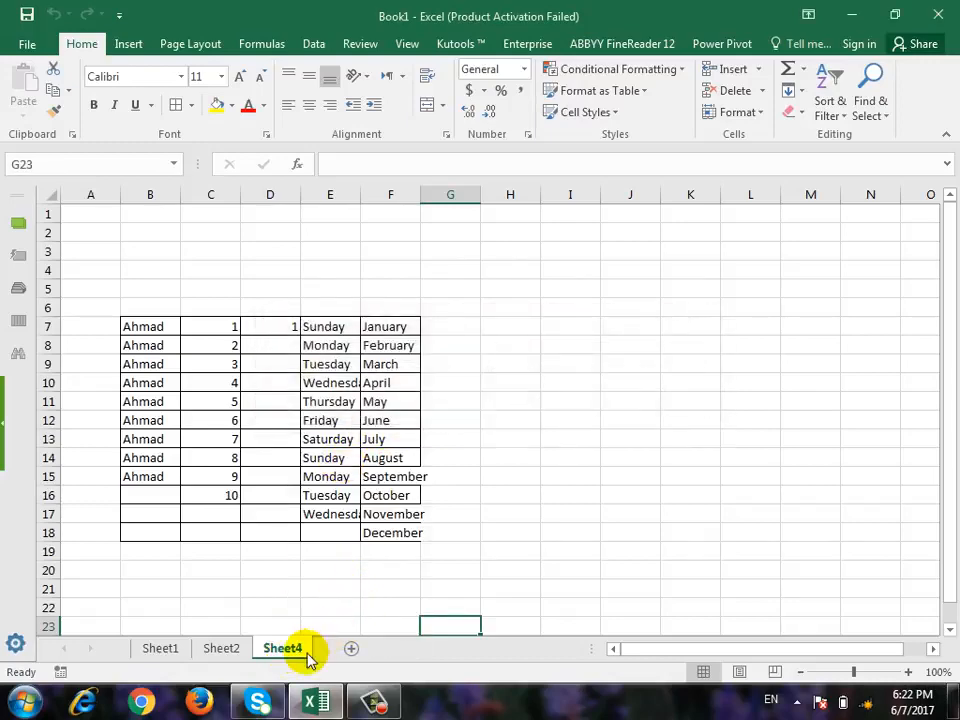
{"action": "right_click", "coordinate": [295, 652]}
{"action": "left_click", "coordinate": [358, 456]}
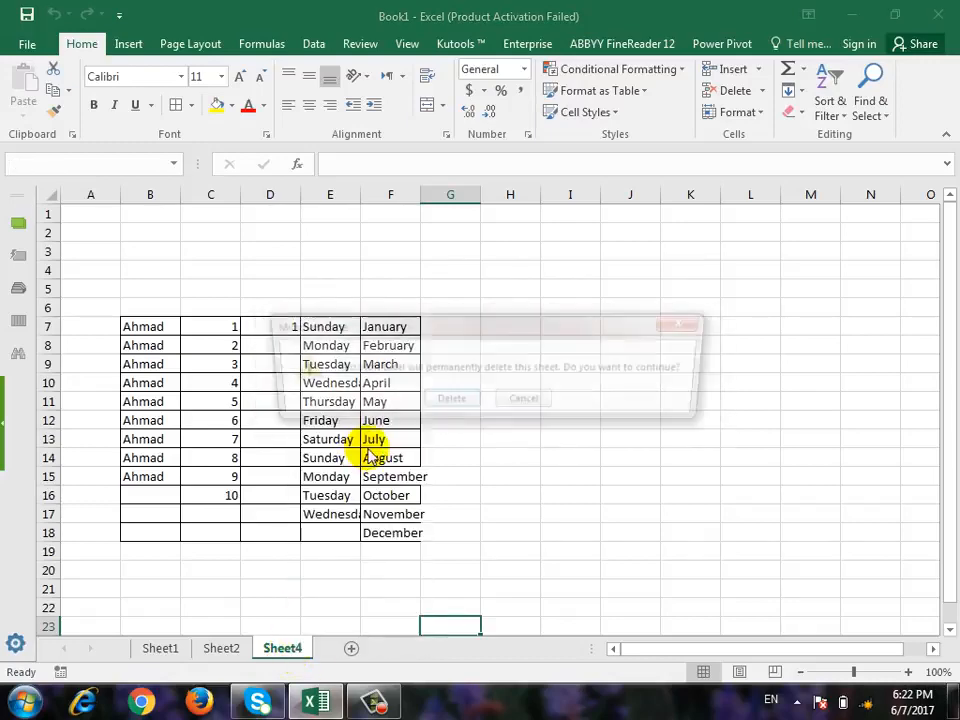
{"action": "left_click", "coordinate": [452, 400]}
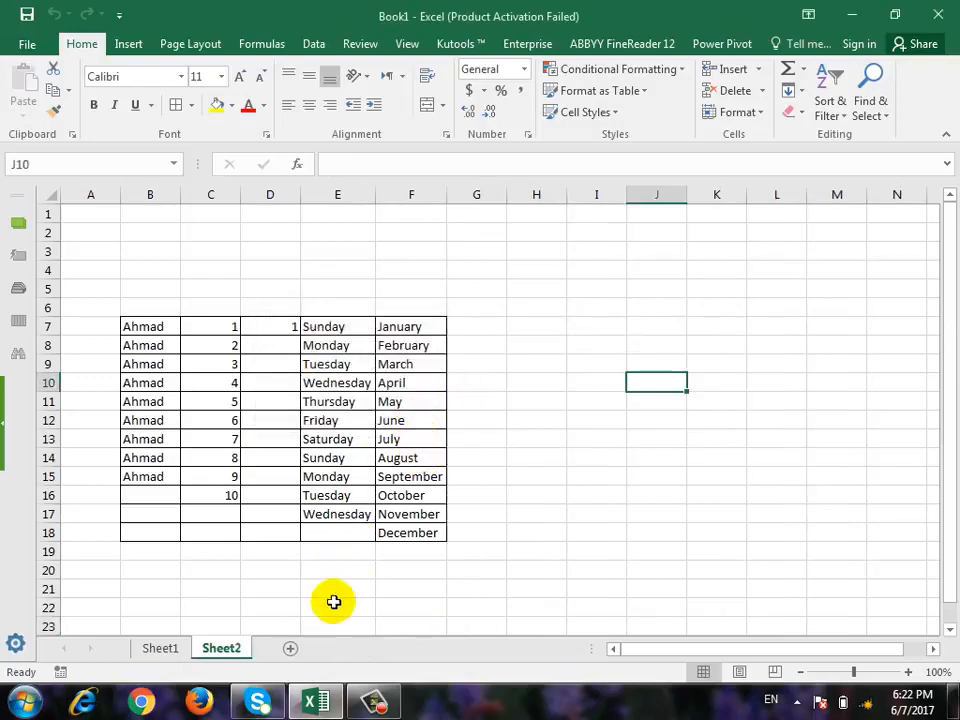
Add a new worksheet, and review the Series fill options from cell C6 without applying them.
{"action": "left_click", "coordinate": [292, 648]}
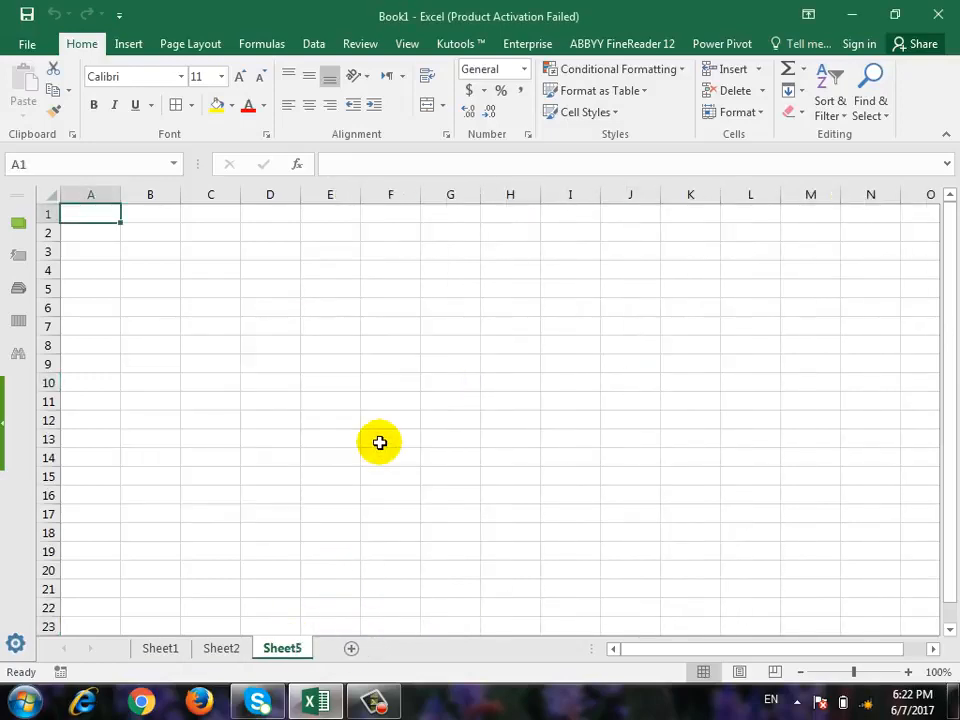
{"action": "left_click", "coordinate": [210, 307]}
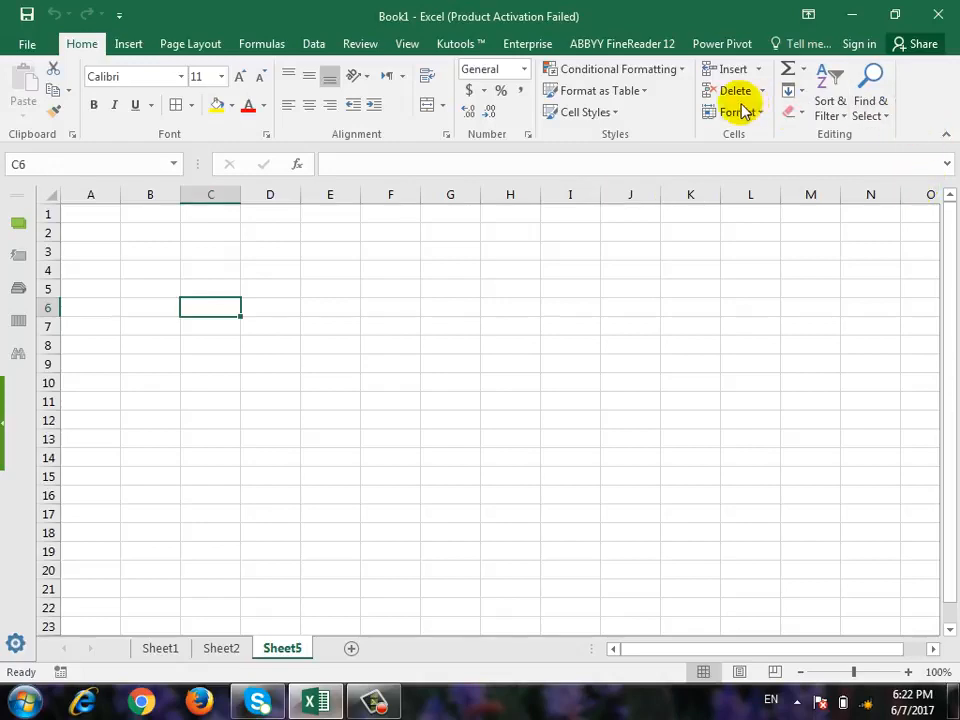
{"action": "left_click", "coordinate": [804, 91]}
{"action": "left_click", "coordinate": [825, 229]}
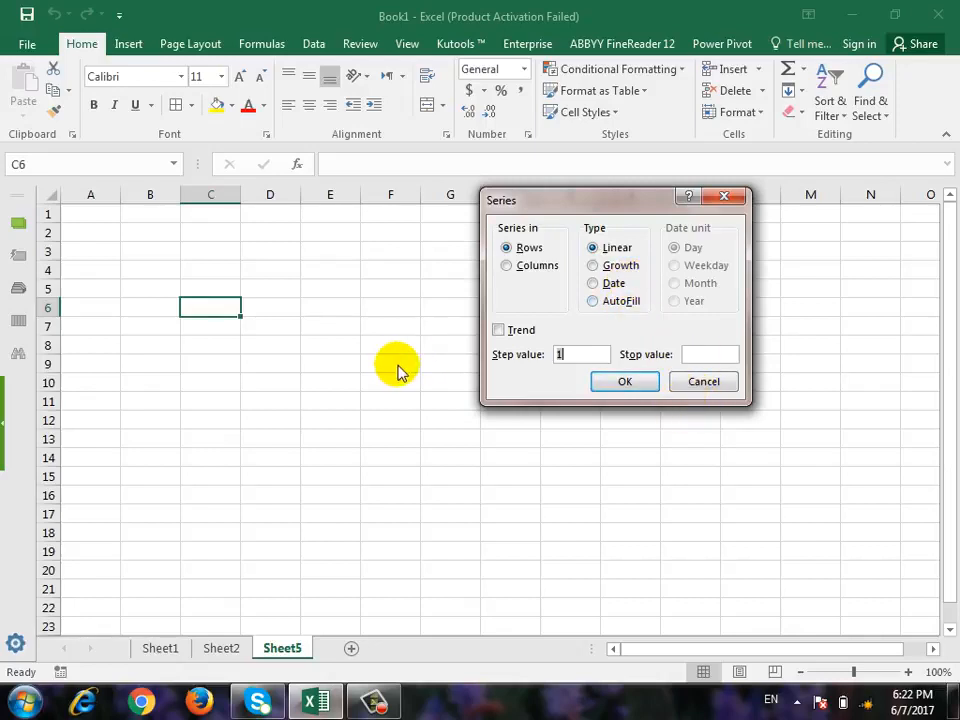
{"action": "left_click", "coordinate": [703, 381]}
Enter the heading Linear in C5 and a first name in D9.
{"action": "left_click", "coordinate": [220, 286]}
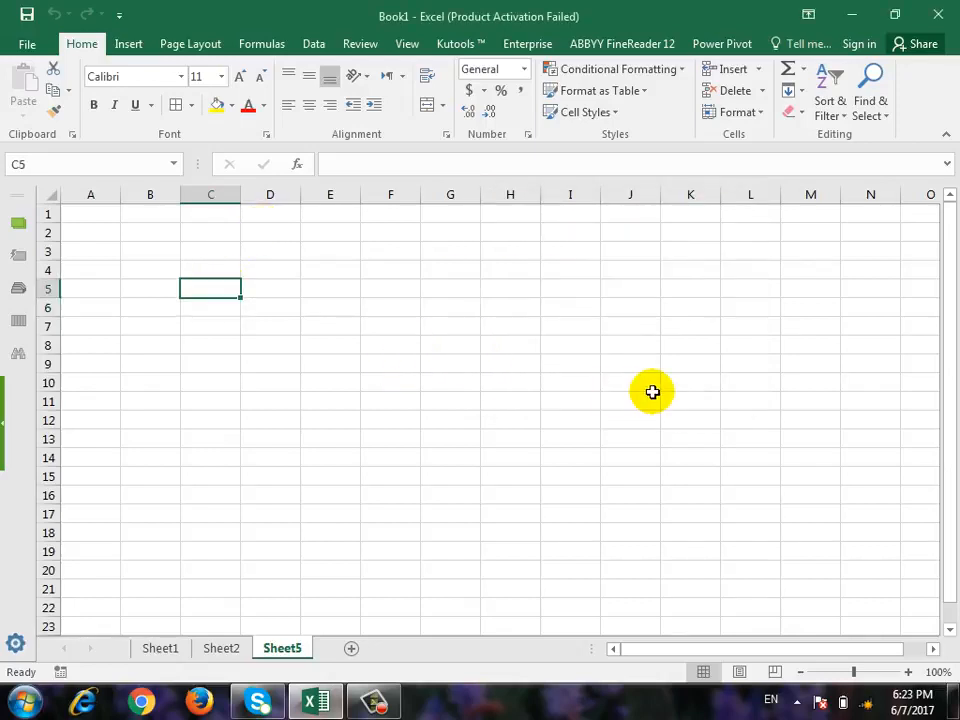
{"action": "type", "text": "Linear"}
{"action": "key", "text": "Return"}
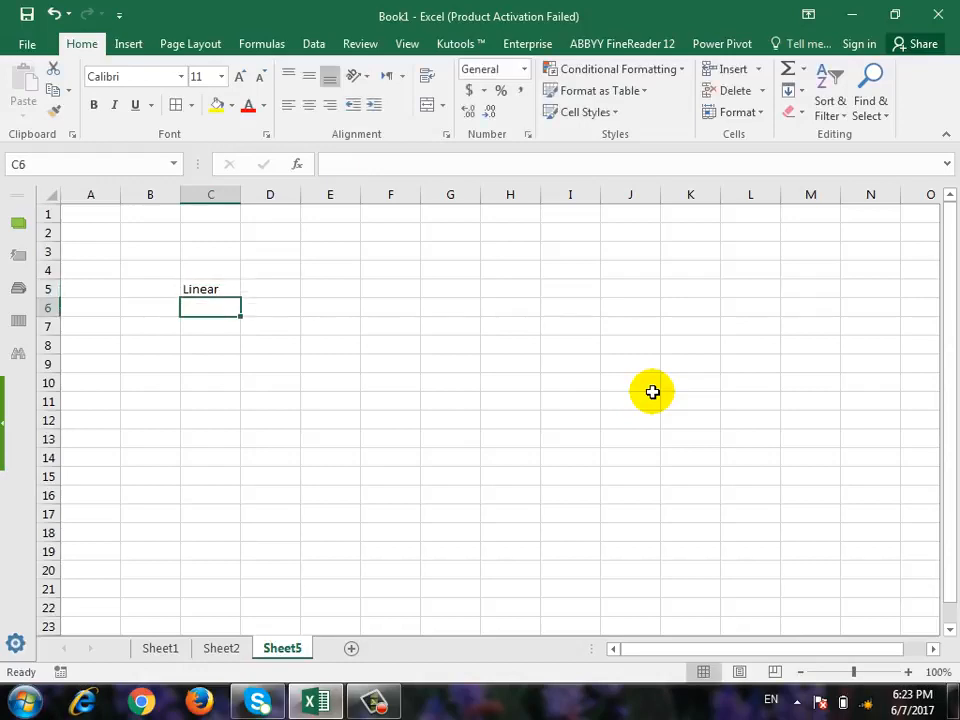
{"action": "key", "text": "Right"}
{"action": "key", "text": "Down"}
{"action": "key", "text": "Down"}
{"action": "type", "text": "a"}
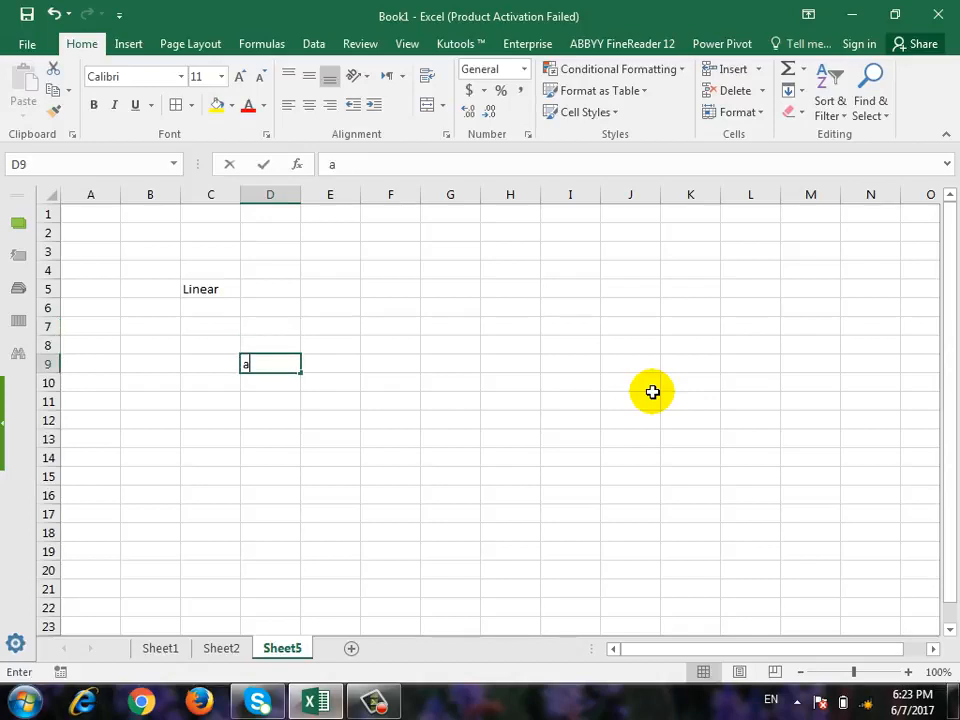
{"action": "type", "text": "hmad"}
{"action": "key", "text": "Return"}
{"action": "key", "text": "Up"}
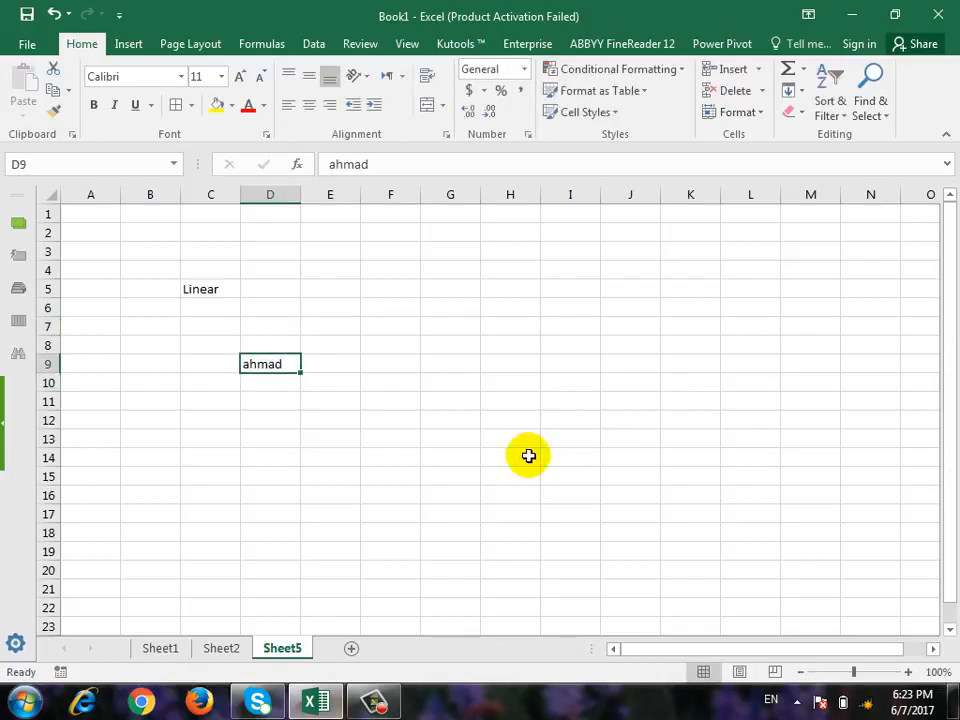
Review the Series fill options for the range D9:D16, comparing Rows and Columns, without applying them.
{"action": "left_click_drag", "start_coordinate": [278, 370], "coordinate": [270, 495]}
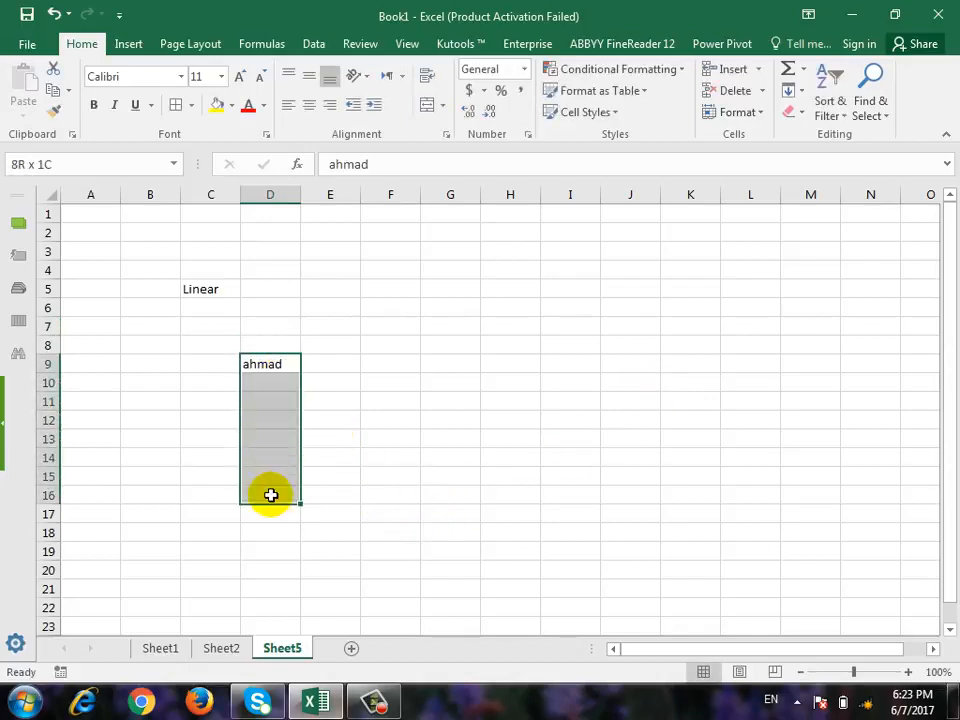
{"action": "left_click", "coordinate": [792, 90]}
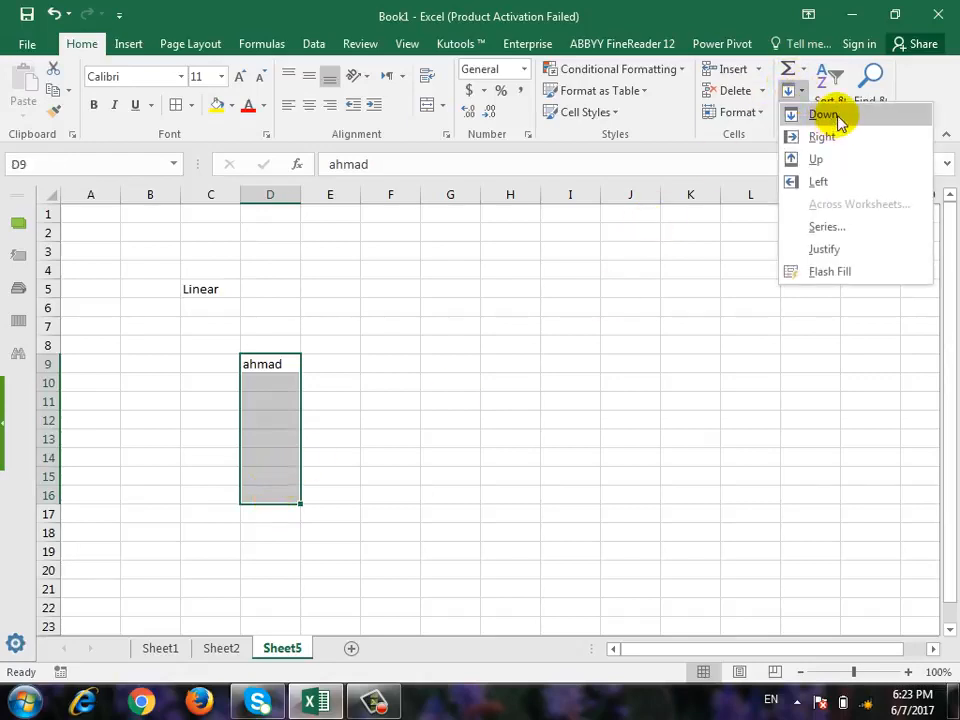
{"action": "left_click", "coordinate": [858, 228]}
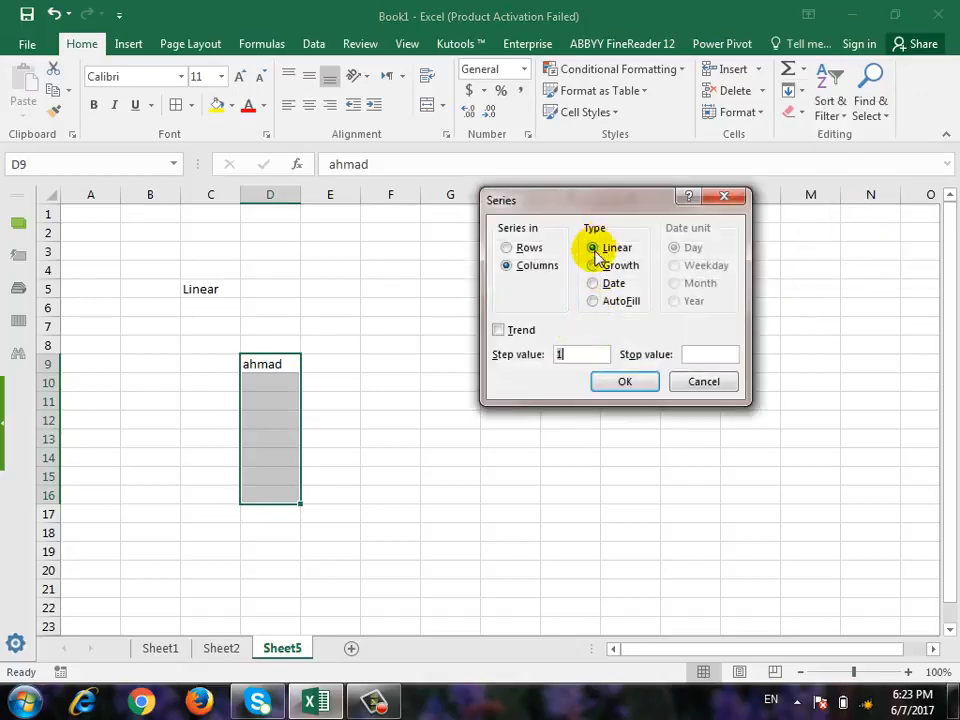
{"action": "left_click", "coordinate": [530, 248]}
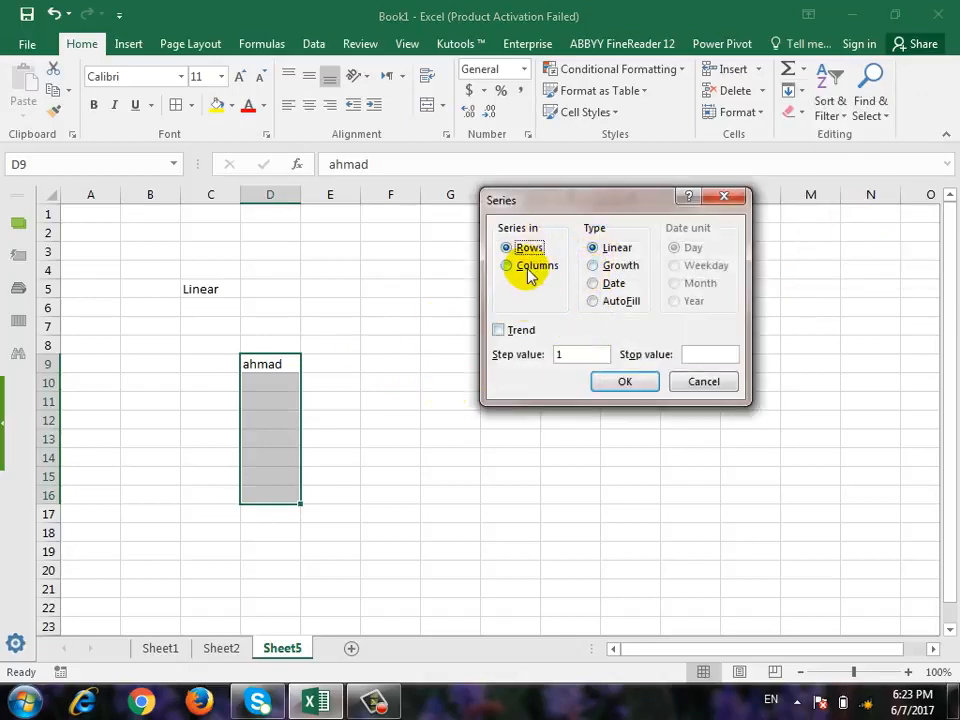
{"action": "left_click", "coordinate": [528, 268]}
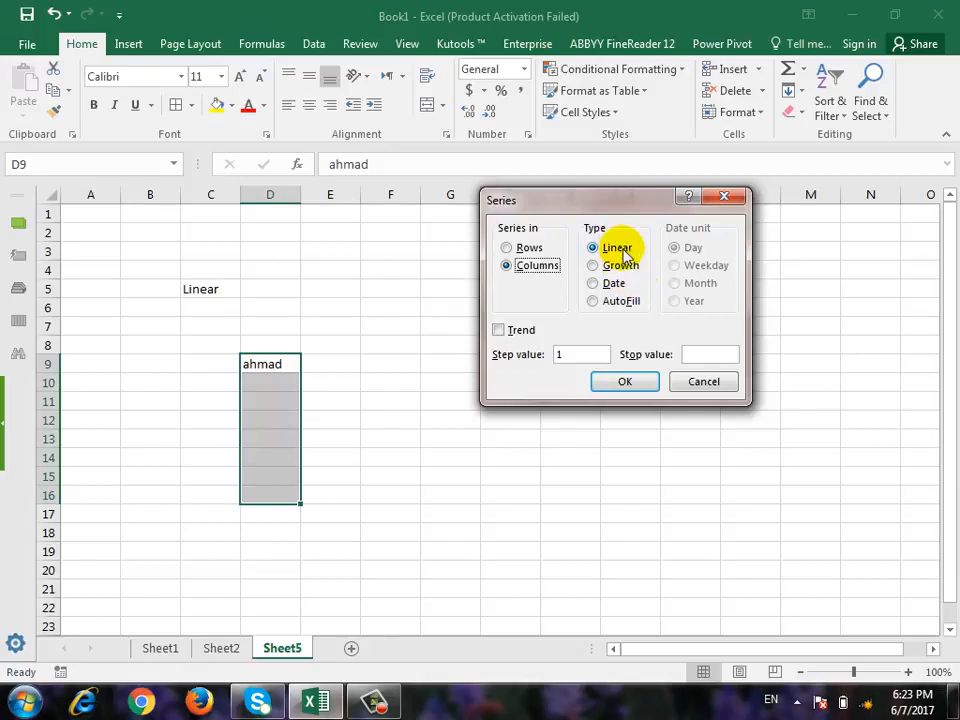
{"action": "left_click", "coordinate": [703, 381]}
{"action": "left_click", "coordinate": [570, 457]}
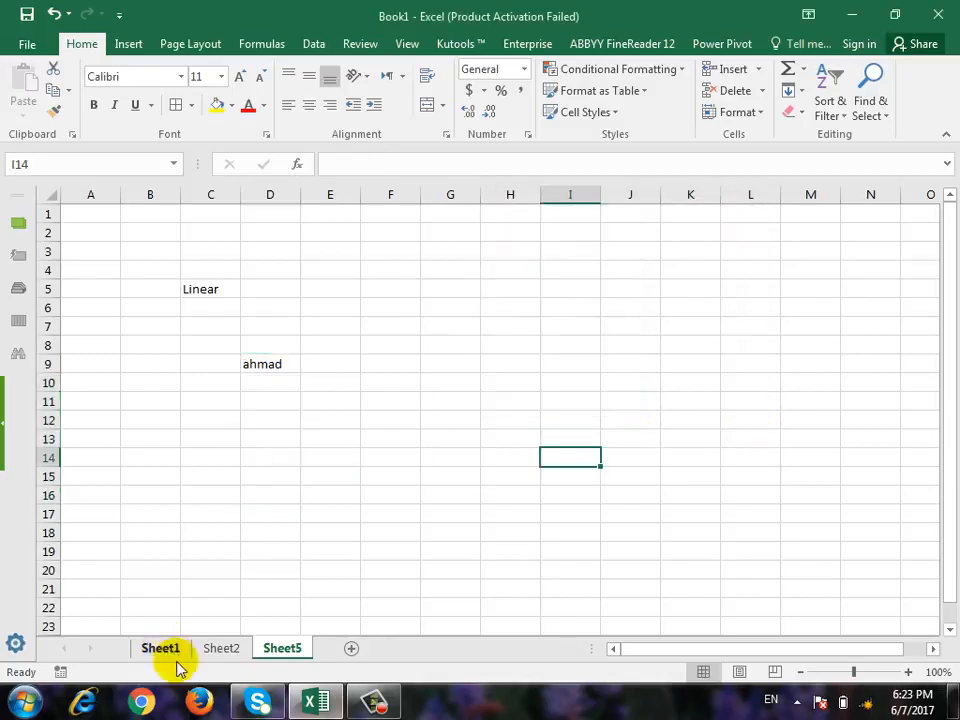
Check the number column on Sheet2, then on Sheet5 enter 1 in C6 under the Linear heading and clear D9.
{"action": "left_click", "coordinate": [222, 649]}
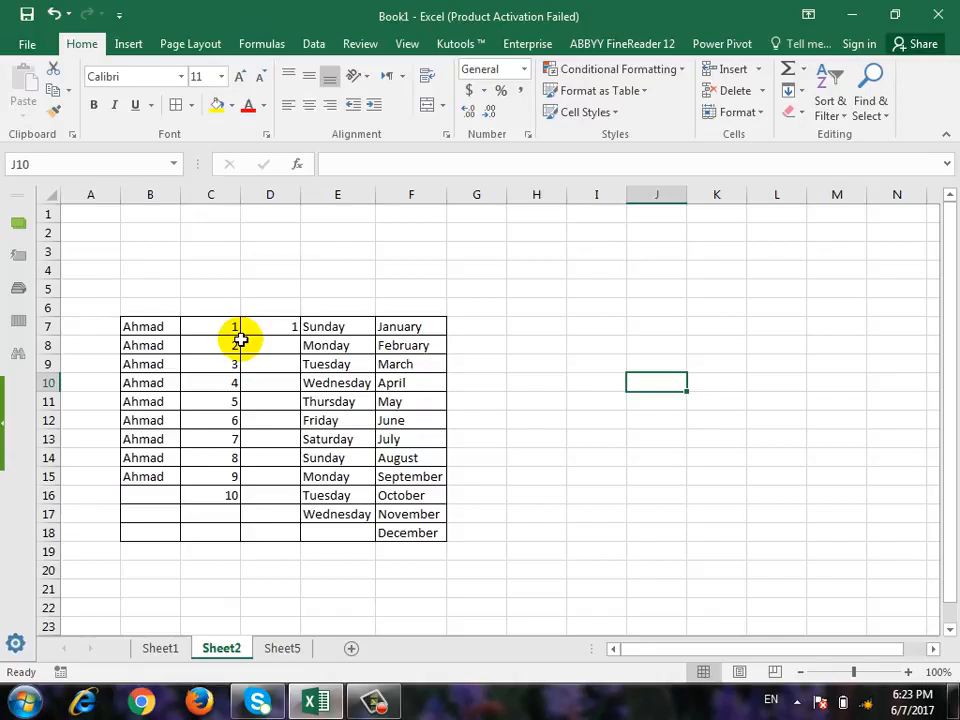
{"action": "left_click", "coordinate": [283, 648]}
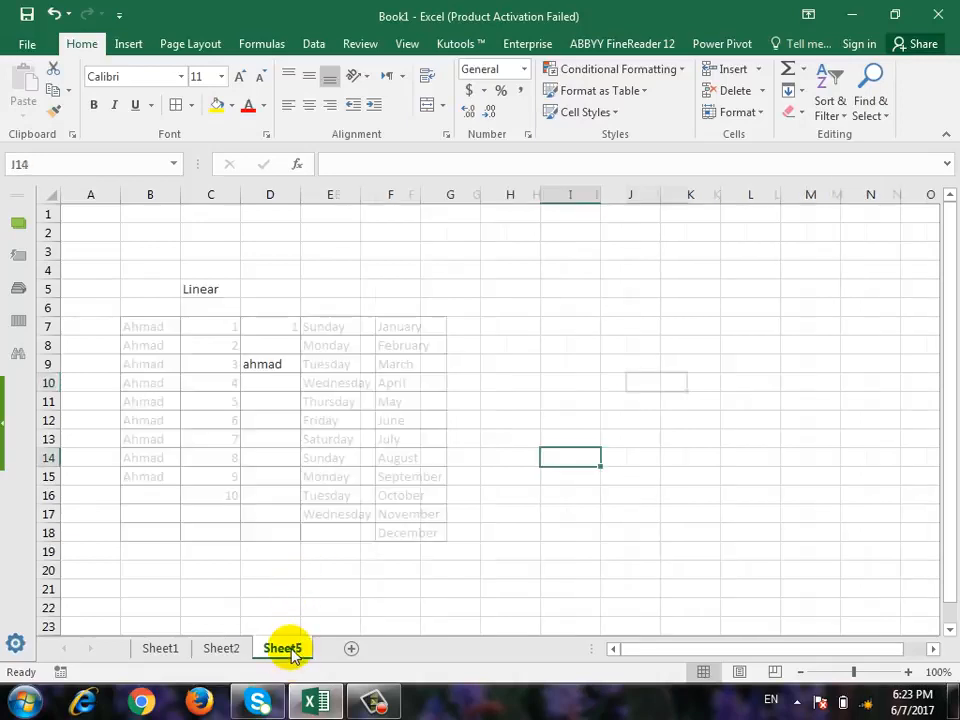
{"action": "left_click", "coordinate": [210, 312]}
{"action": "type", "text": "1"}
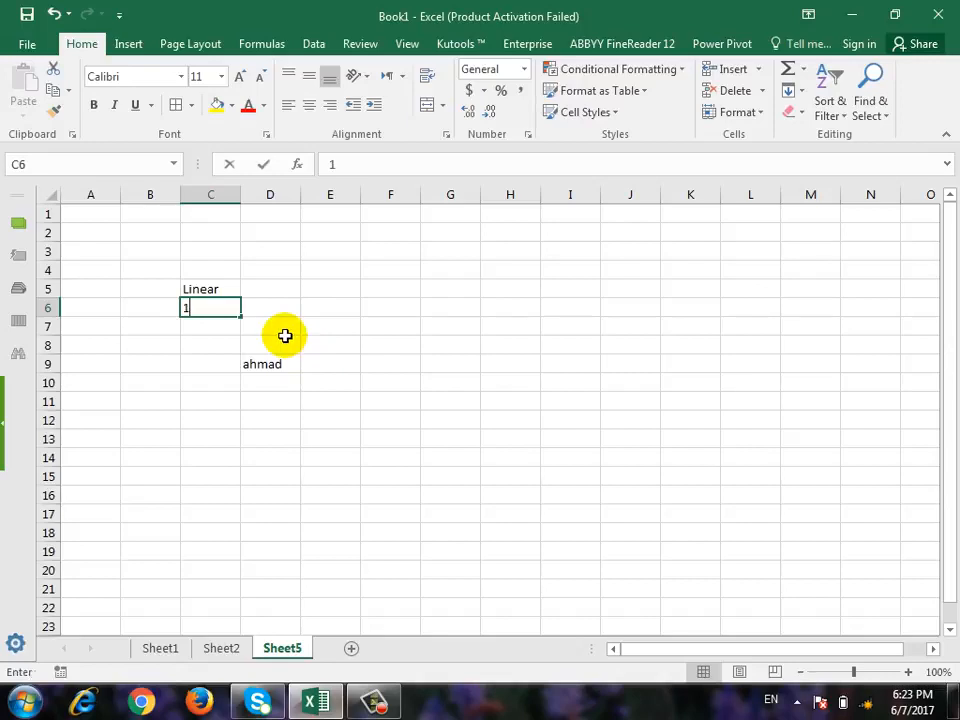
{"action": "left_click", "coordinate": [270, 350]}
{"action": "left_click", "coordinate": [264, 362]}
{"action": "key", "text": "Delete"}
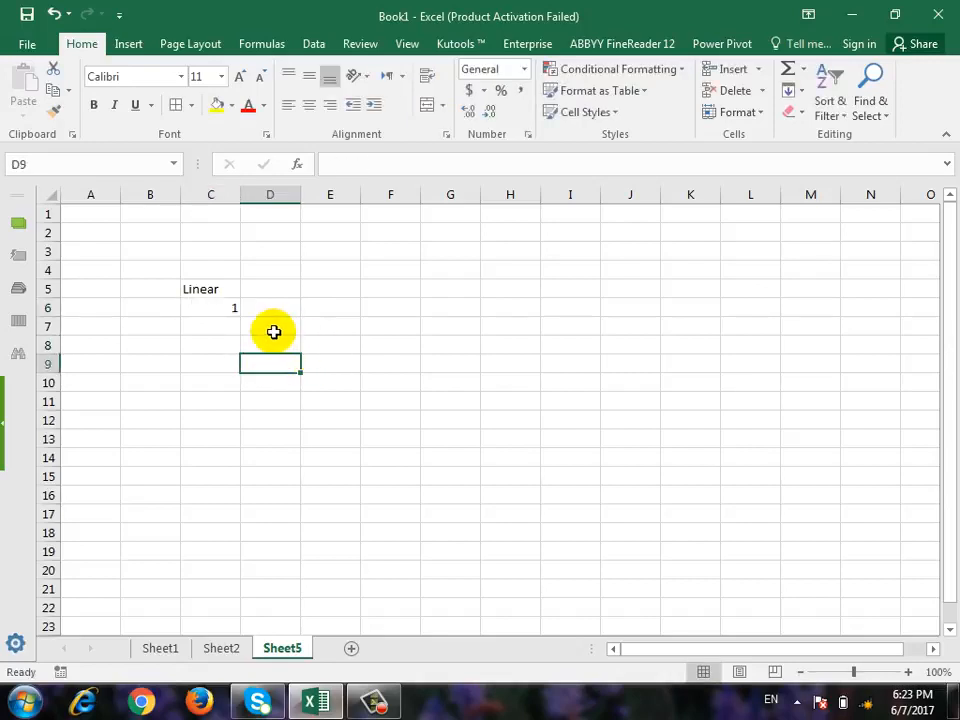
Try a linear series down the column from C6 with step value 1 and stop value 20, and undo it.
{"action": "left_click", "coordinate": [224, 310]}
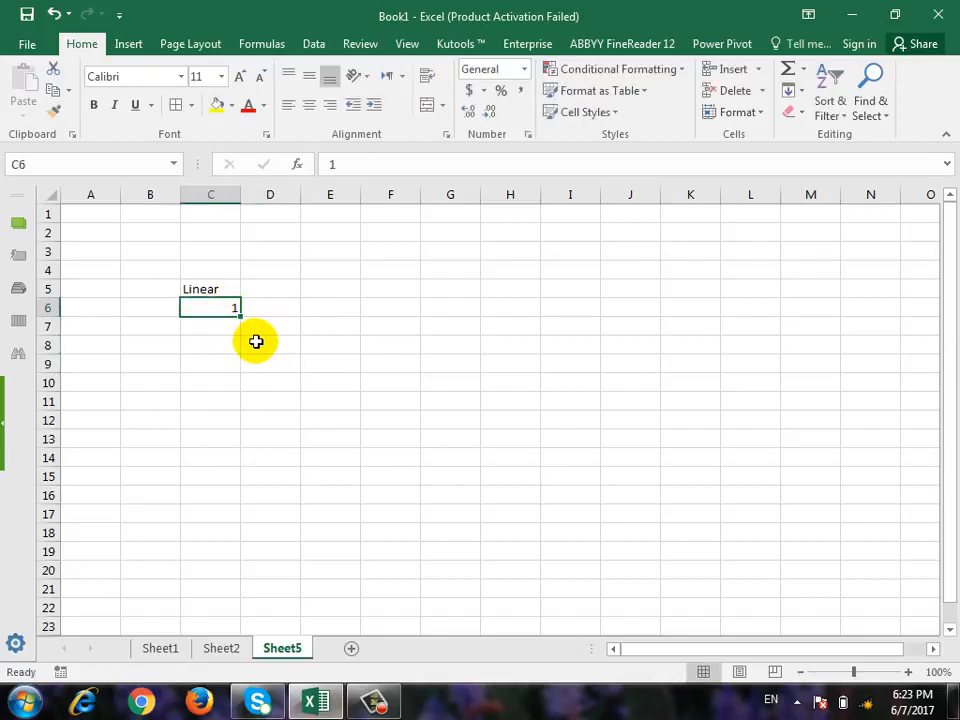
{"action": "left_click_drag", "start_coordinate": [214, 310], "coordinate": [199, 541]}
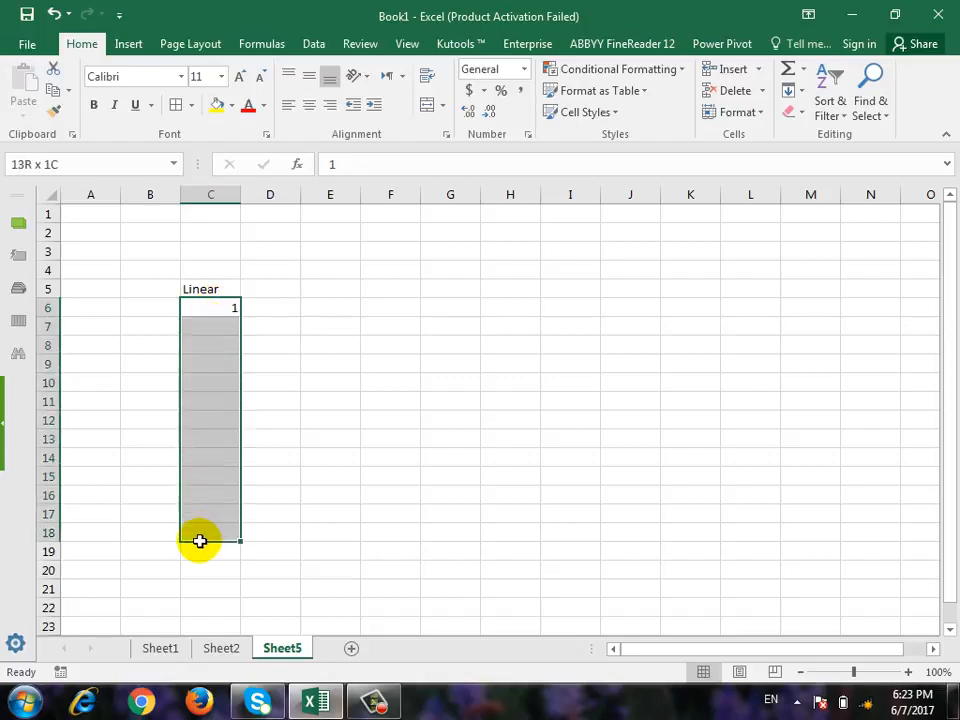
{"action": "left_click", "coordinate": [221, 312]}
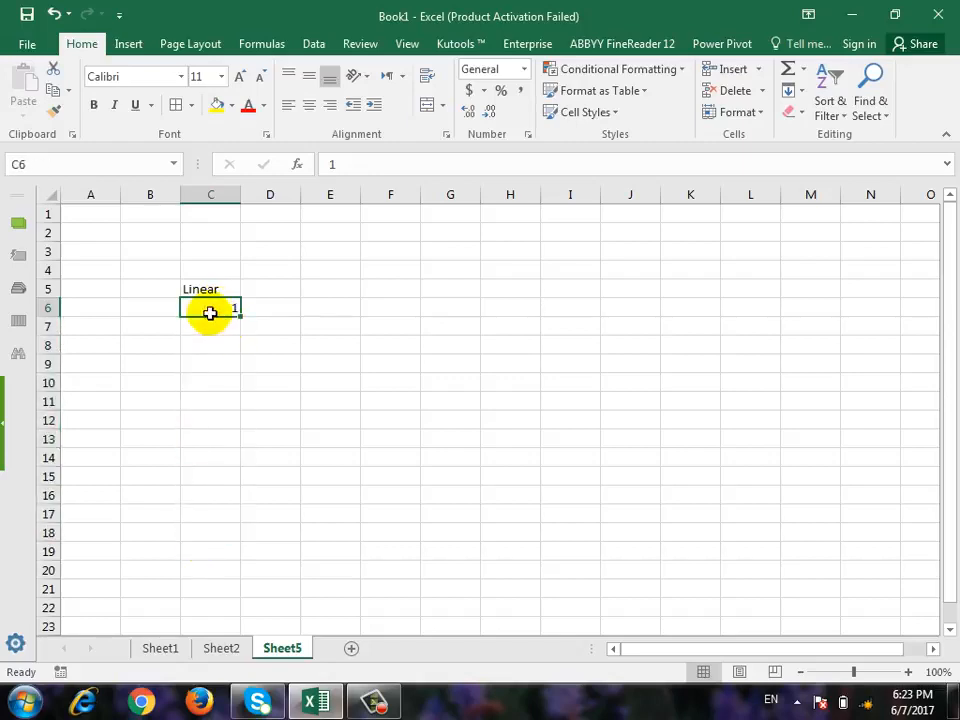
{"action": "mouse_move", "coordinate": [210, 313]}
{"action": "left_mouse_down"}
{"action": "mouse_move", "coordinate": [645, 298]}
{"action": "mouse_move", "coordinate": [148, 309]}
{"action": "mouse_move", "coordinate": [201, 309]}
{"action": "left_mouse_up"}
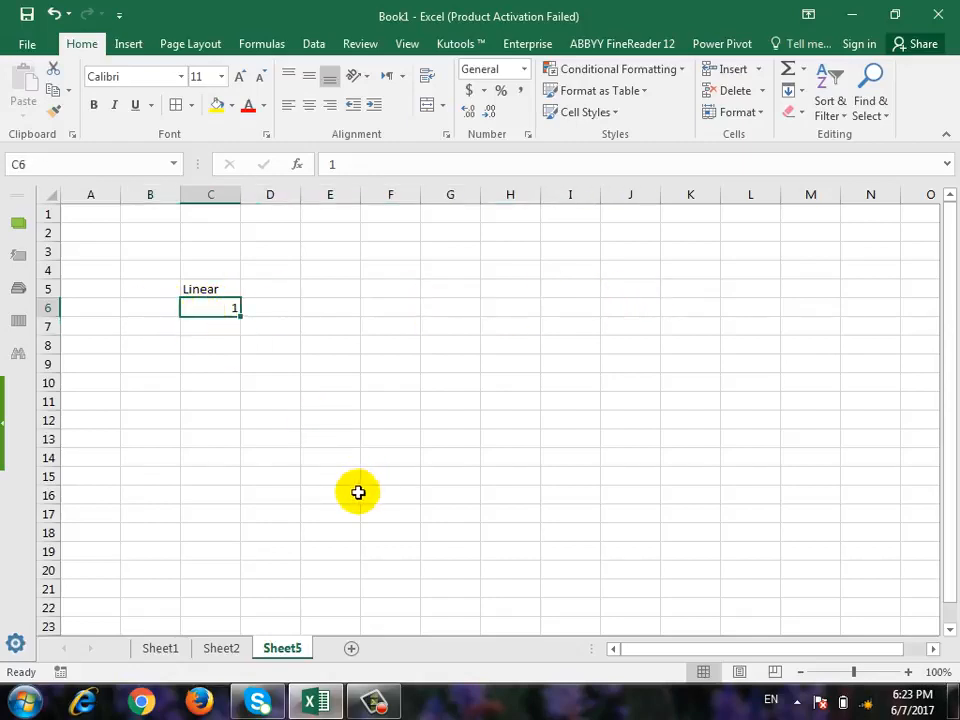
{"action": "left_click", "coordinate": [789, 92]}
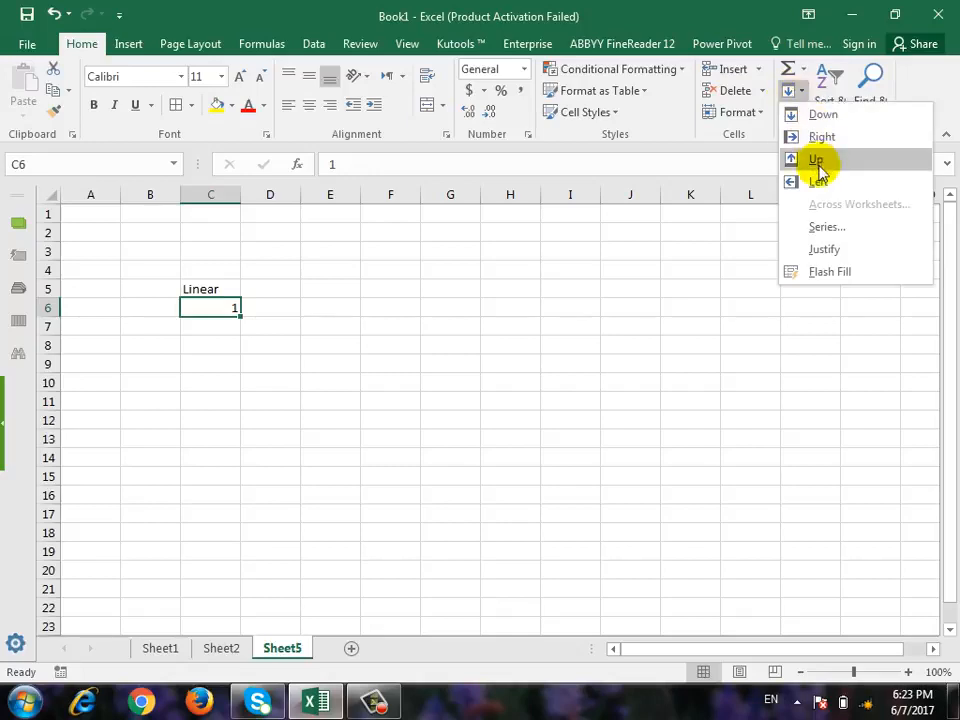
{"action": "left_click", "coordinate": [850, 228]}
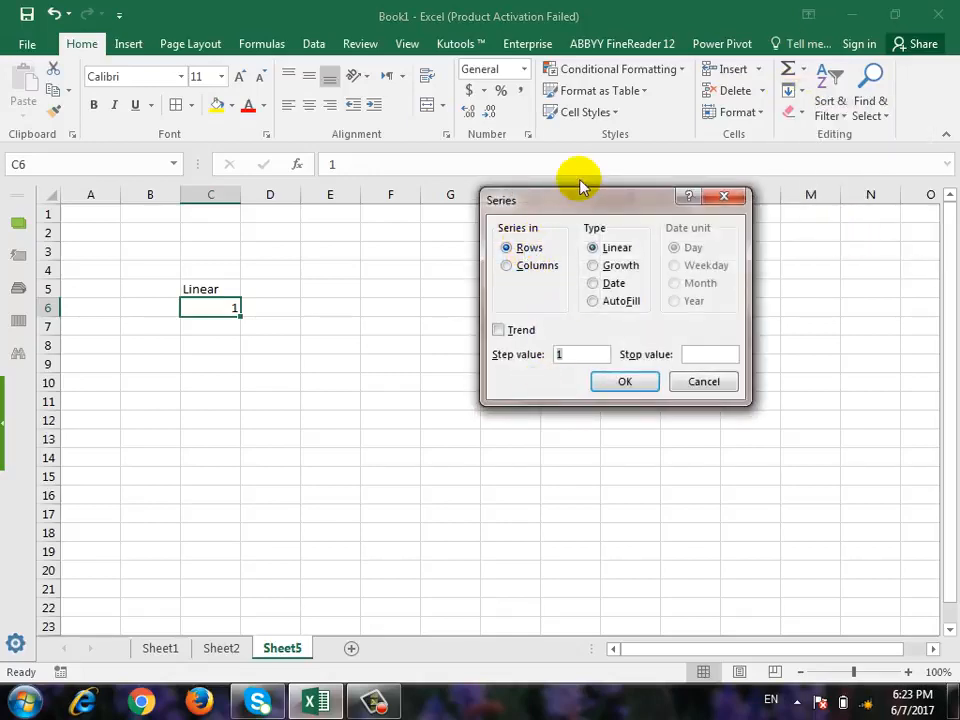
{"action": "left_click_drag", "start_coordinate": [579, 189], "coordinate": [539, 380]}
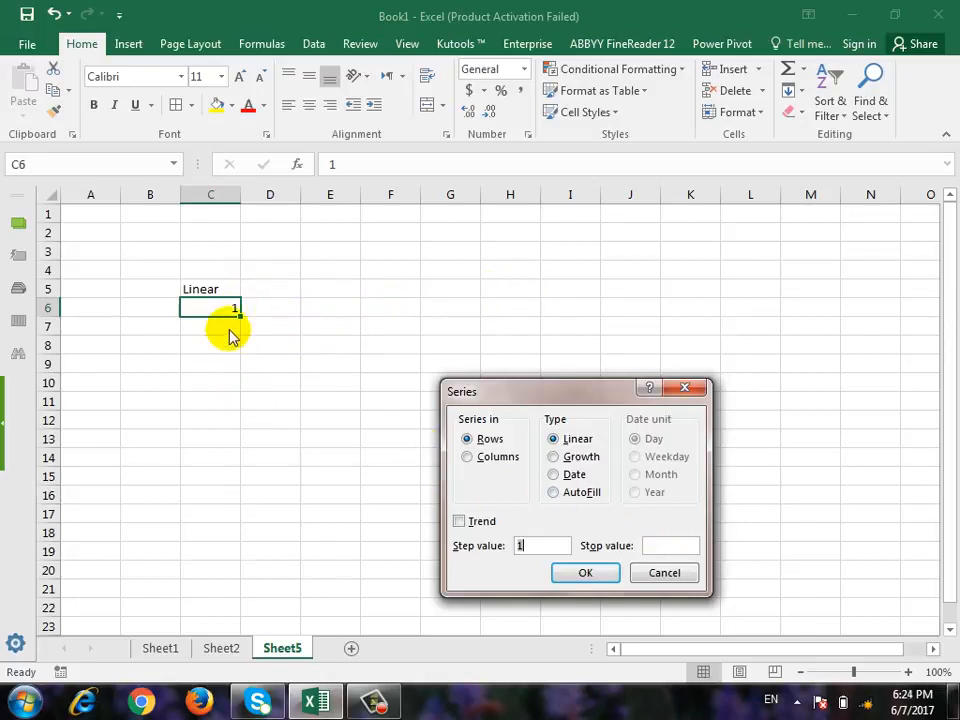
{"action": "left_click", "coordinate": [471, 457]}
{"action": "left_click_drag", "start_coordinate": [531, 385], "coordinate": [527, 278]}
{"action": "left_click", "coordinate": [560, 438]}
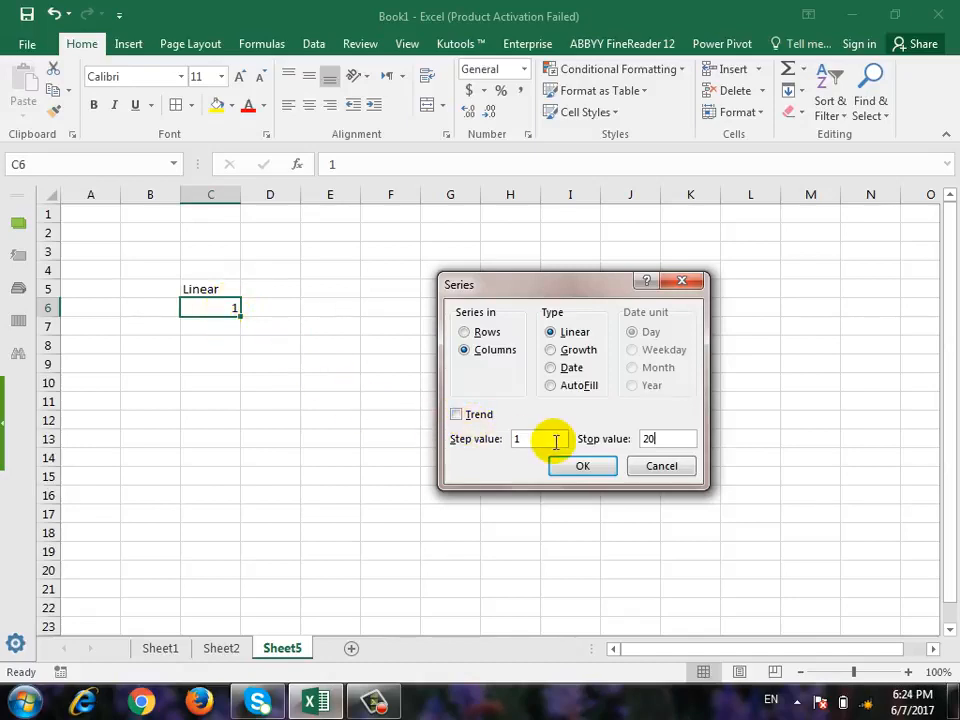
{"action": "left_click", "coordinate": [587, 469]}
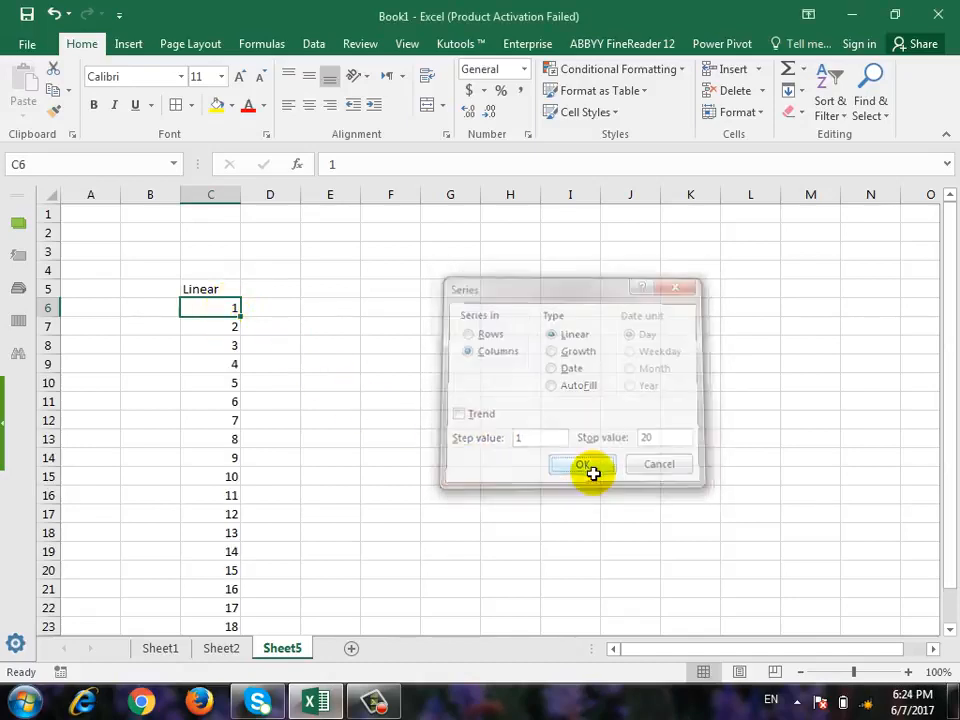
{"action": "scroll", "coordinate": [530, 562], "scroll_direction": "down", "scroll_amount": 2}
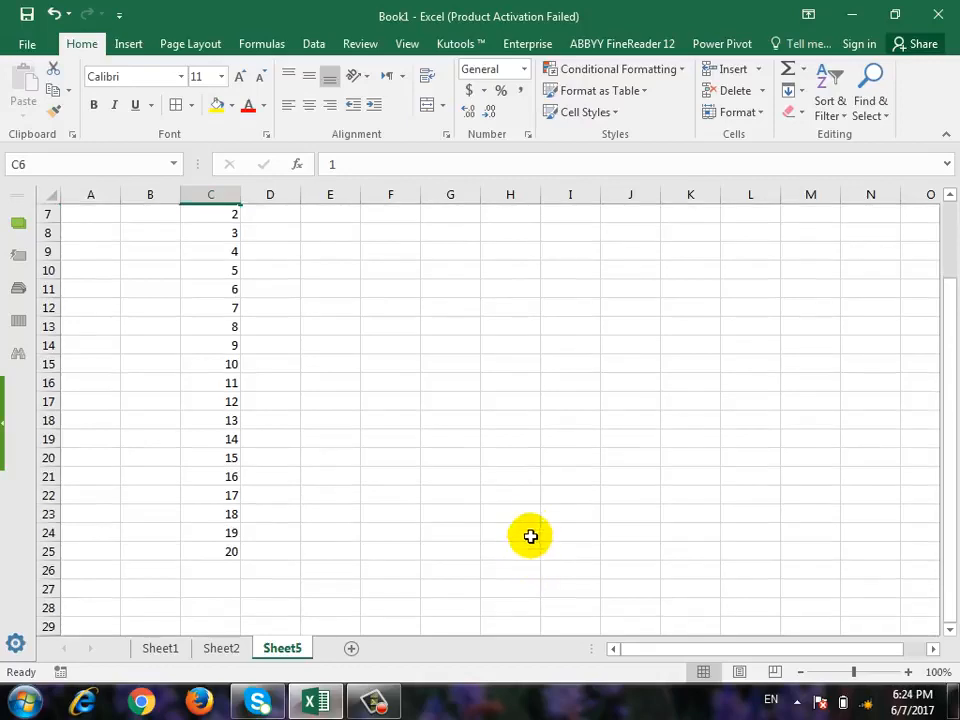
{"action": "scroll", "coordinate": [520, 510], "scroll_direction": "up", "scroll_amount": 1}
{"action": "key", "text": "ctrl+z"}
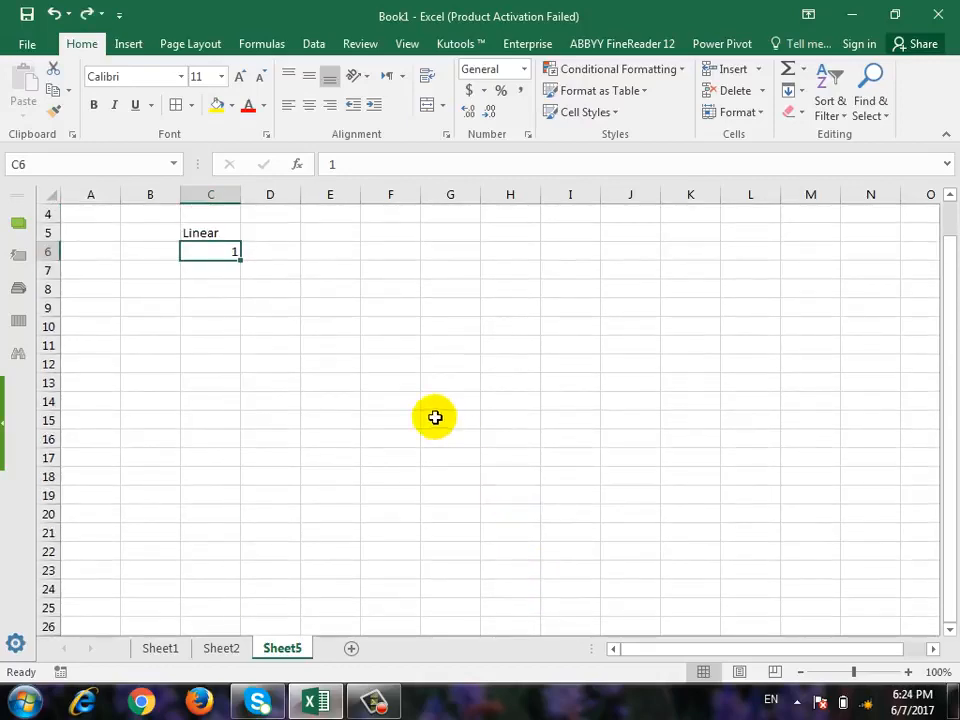
Enter 2 in C7 and extend the C6:C7 pattern down to C11, and undo both changes.
{"action": "left_click", "coordinate": [212, 273]}
{"action": "type", "text": "2"}
{"action": "left_click", "coordinate": [343, 309]}
{"action": "left_click_drag", "start_coordinate": [225, 255], "coordinate": [237, 352]}
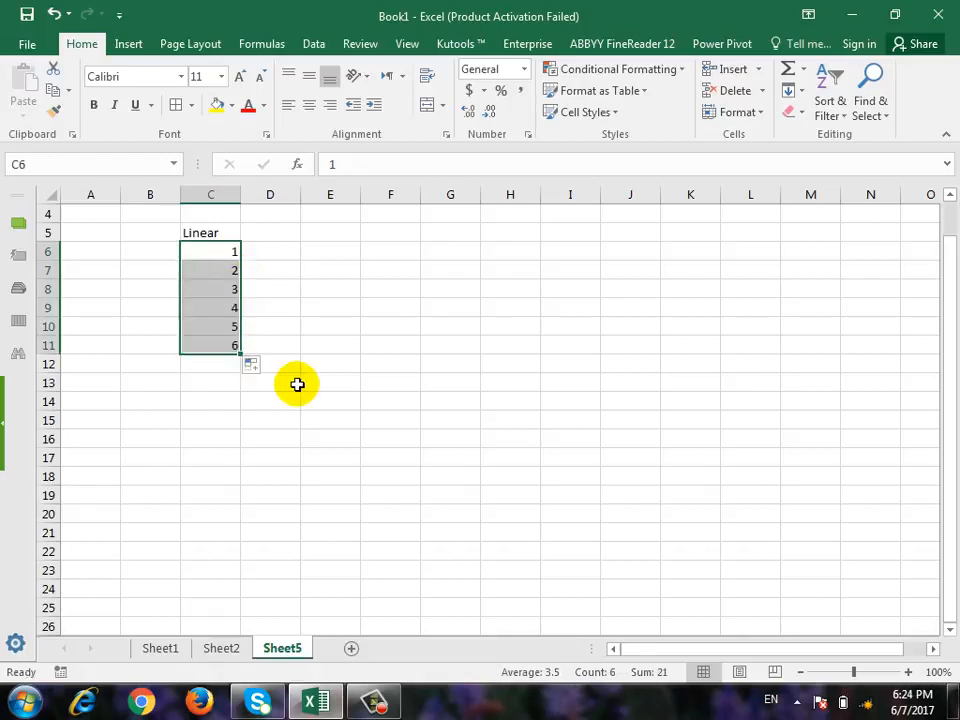
{"action": "key", "text": "ctrl+z"}
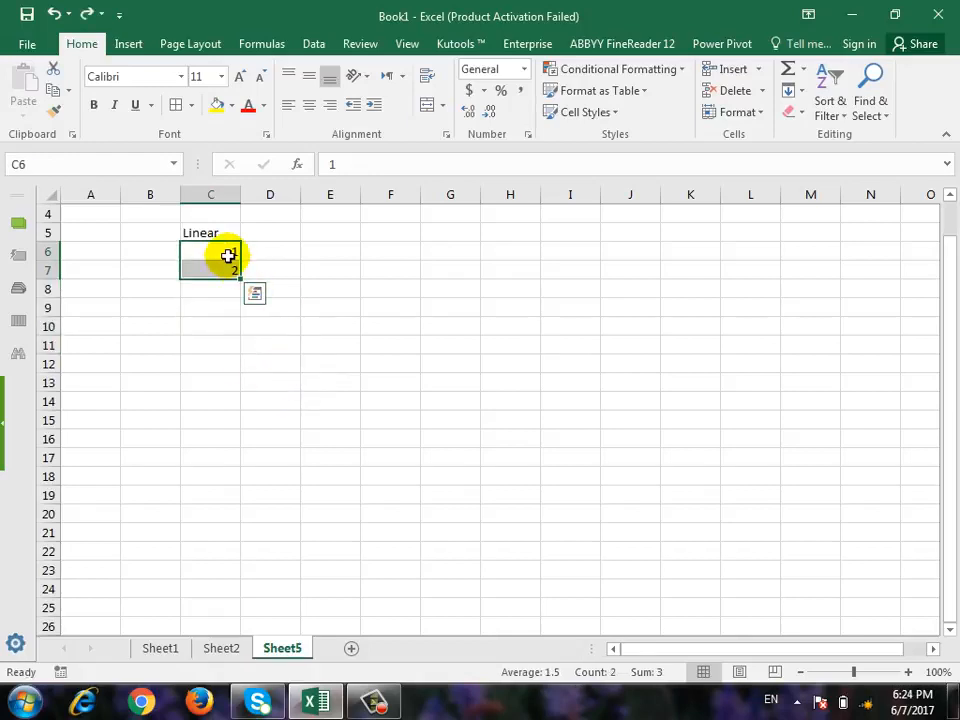
{"action": "key", "text": "ctrl+z"}
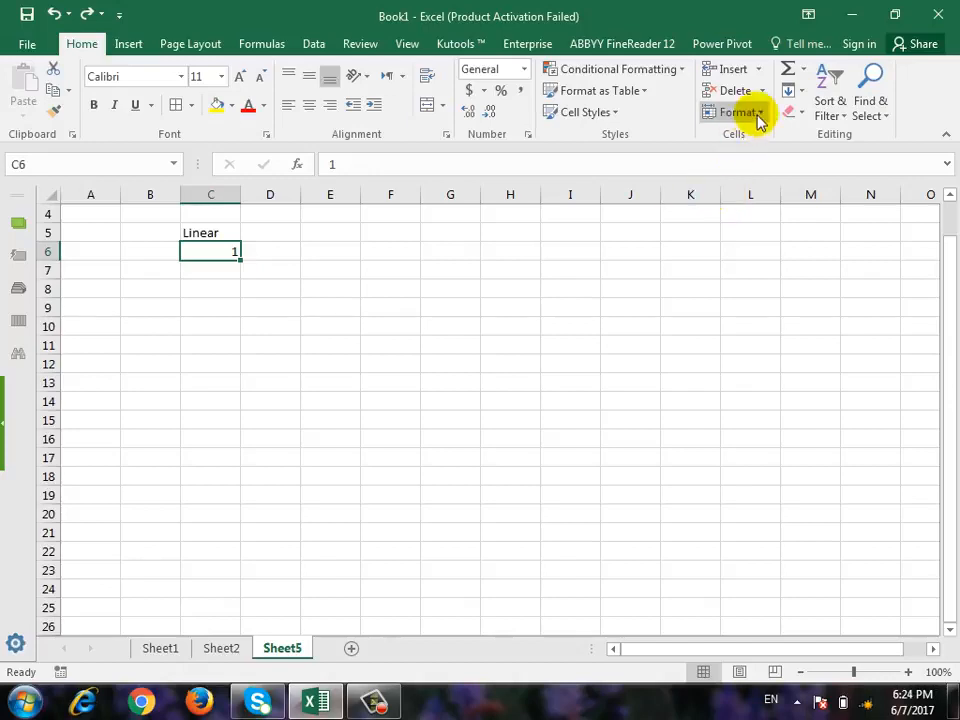
Try a linear series along row 6 from C6 with step value 1 and stop value 10000, undo it, and leave D9 empty.
{"action": "left_click", "coordinate": [800, 95]}
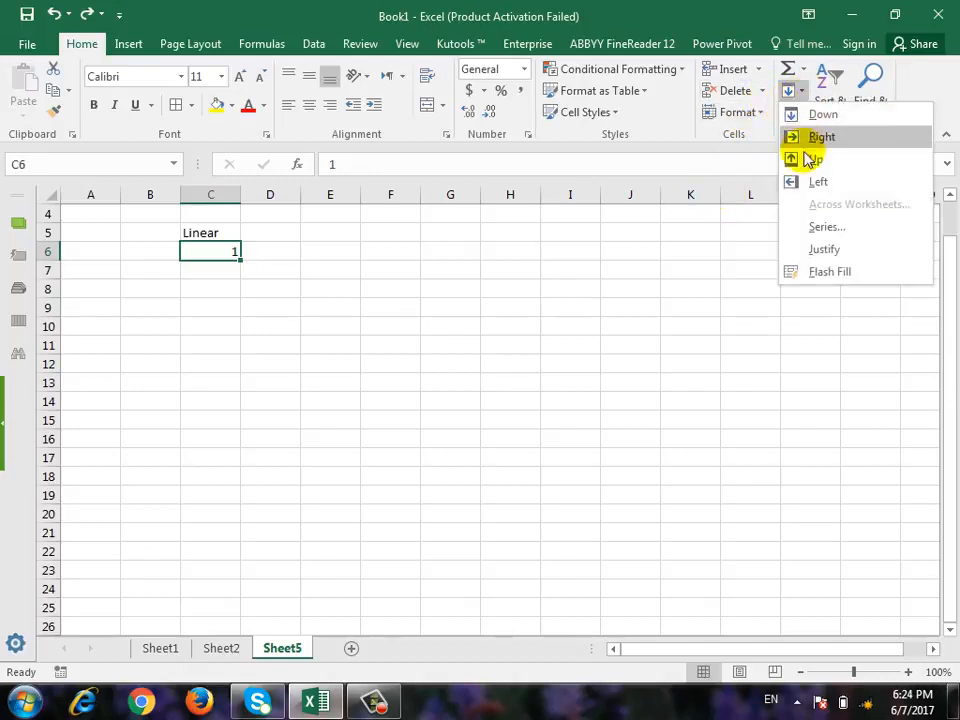
{"action": "left_click", "coordinate": [808, 224]}
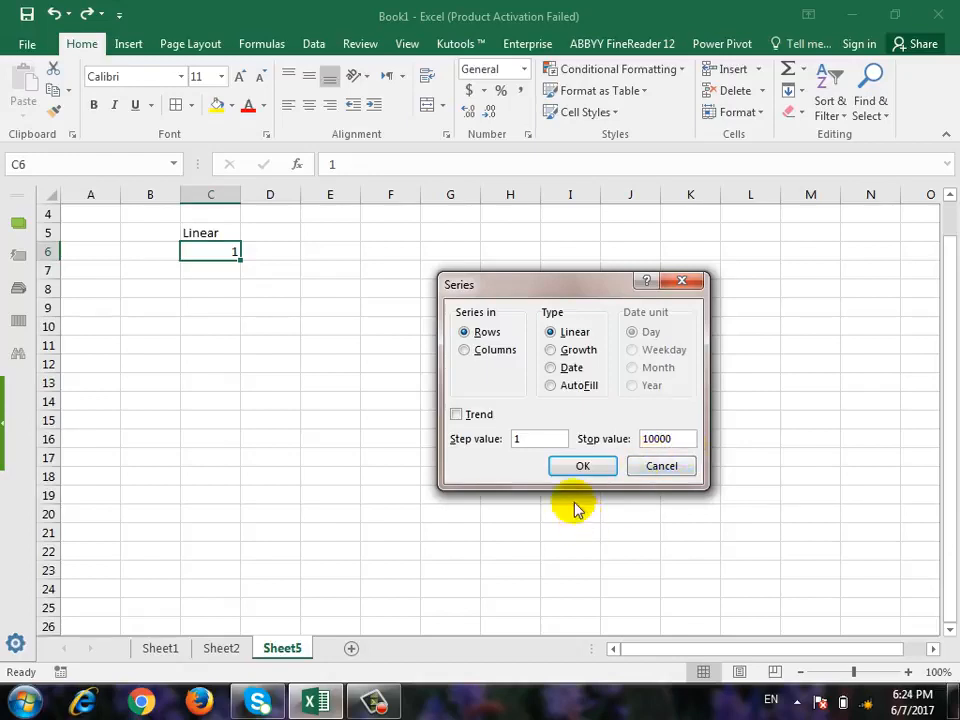
{"action": "left_click", "coordinate": [583, 465]}
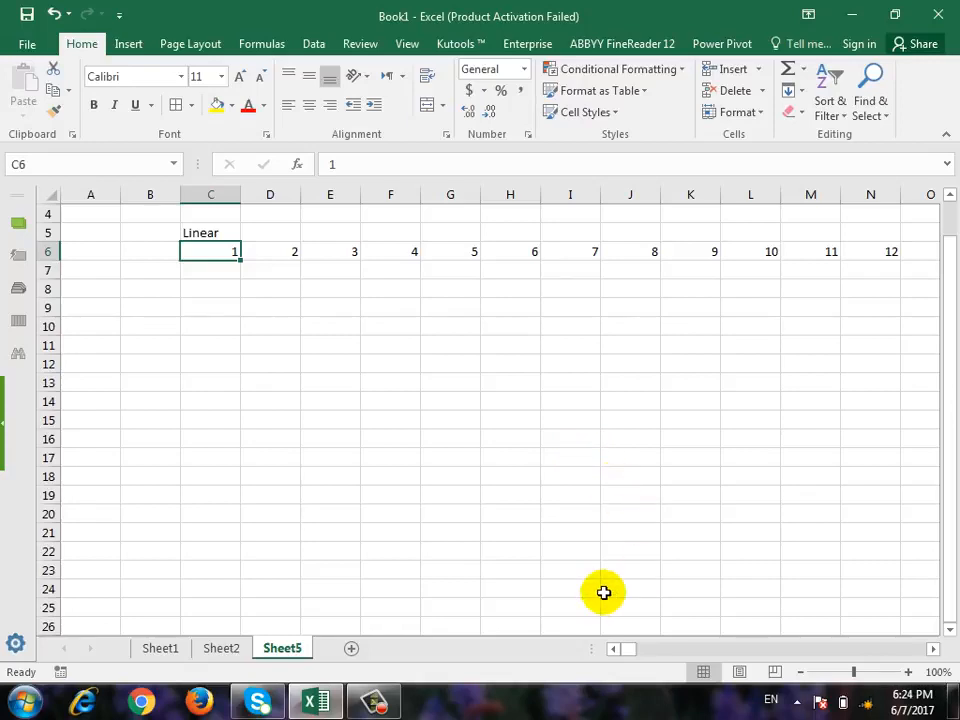
{"action": "left_click_drag", "start_coordinate": [632, 648], "coordinate": [908, 636]}
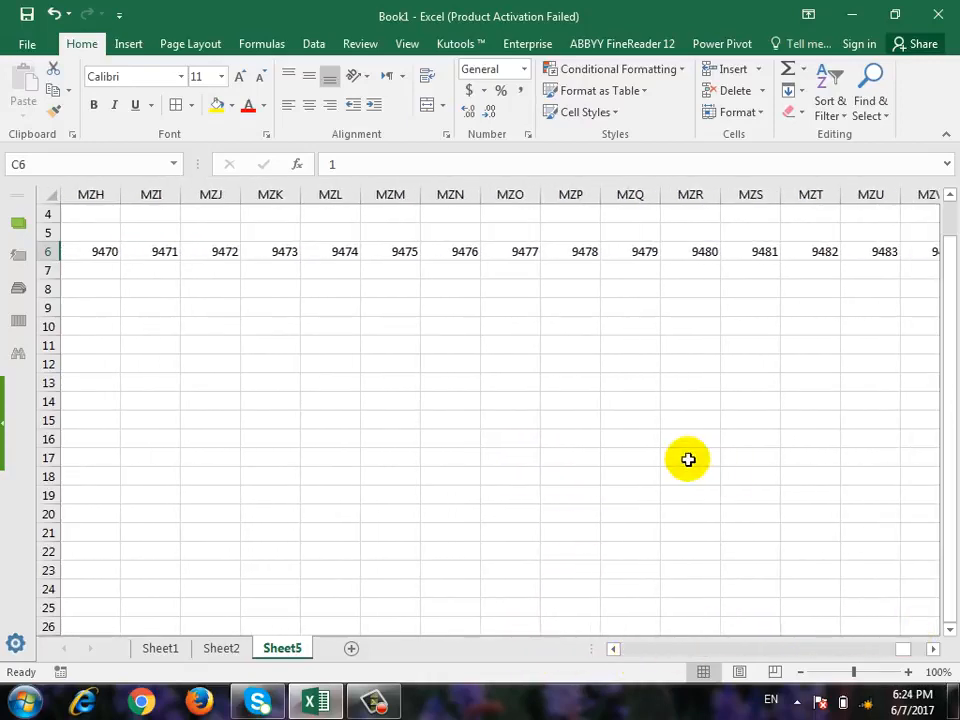
{"action": "key", "text": "ctrl+z"}
{"action": "key", "text": "ctrl+z"}
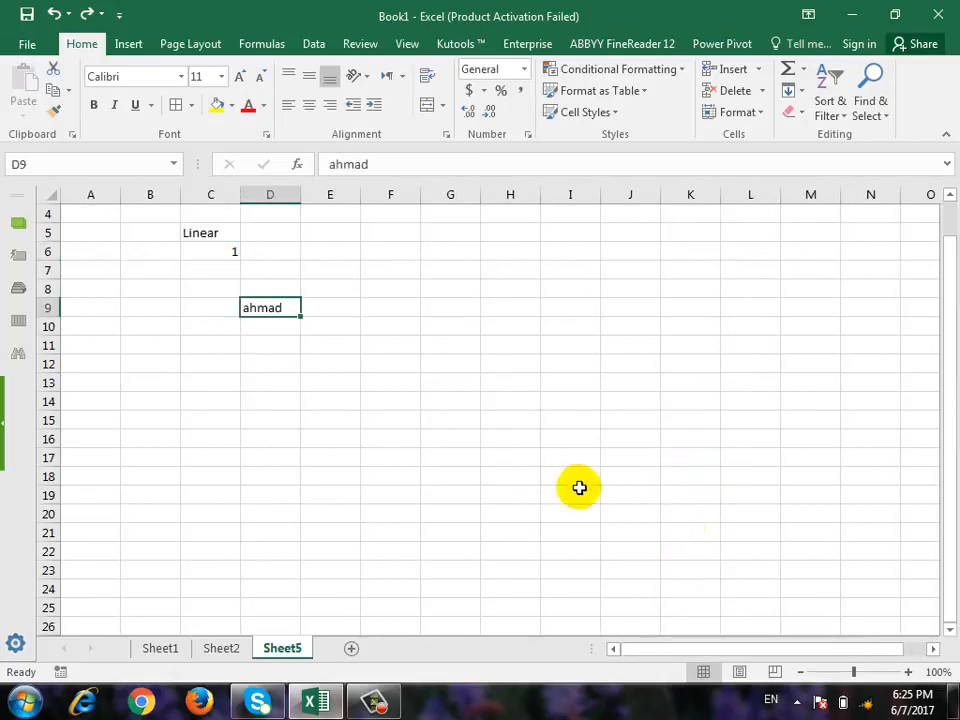
{"action": "key", "text": "Delete"}
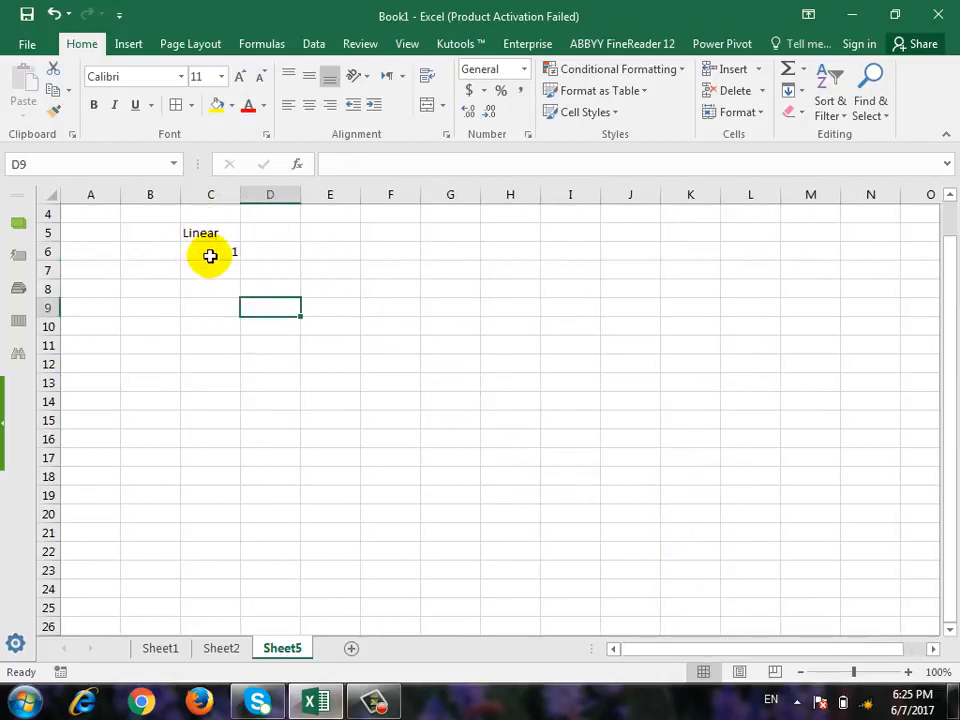
Fill column C from C6 downward with a linear series using step value 1 and stop value 20.
{"action": "left_click", "coordinate": [210, 253]}
{"action": "left_click", "coordinate": [793, 97]}
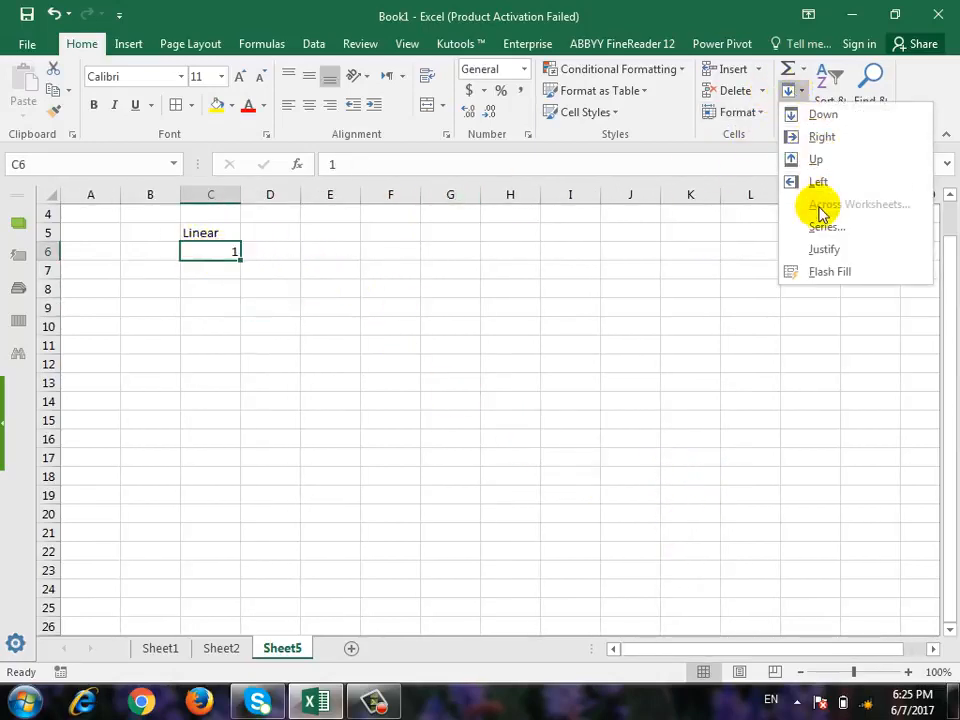
{"action": "left_click", "coordinate": [828, 226]}
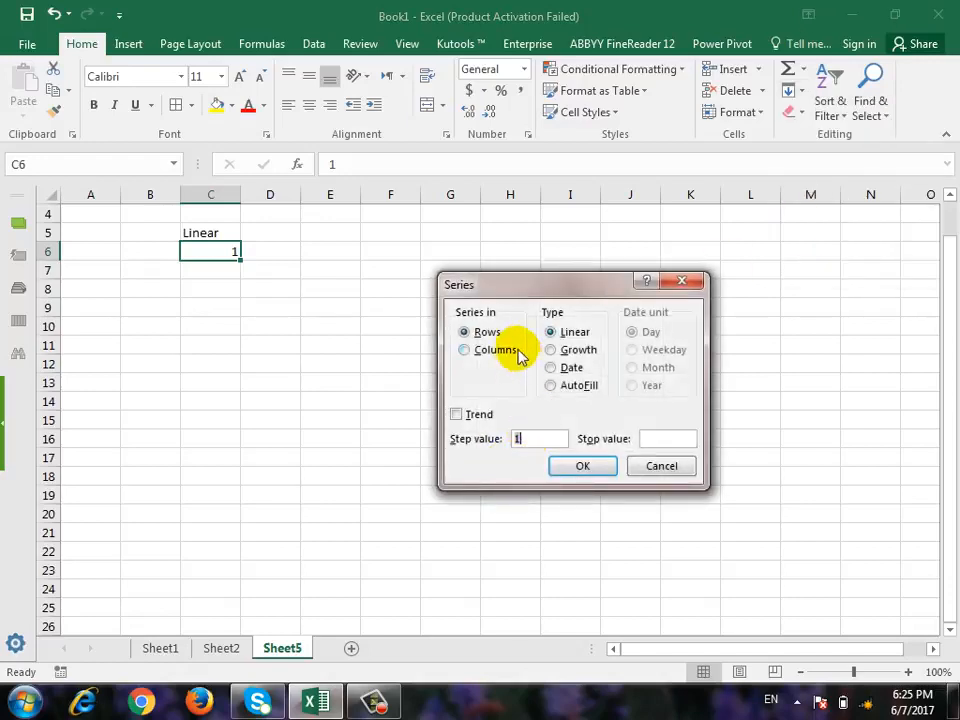
{"action": "left_click", "coordinate": [519, 354]}
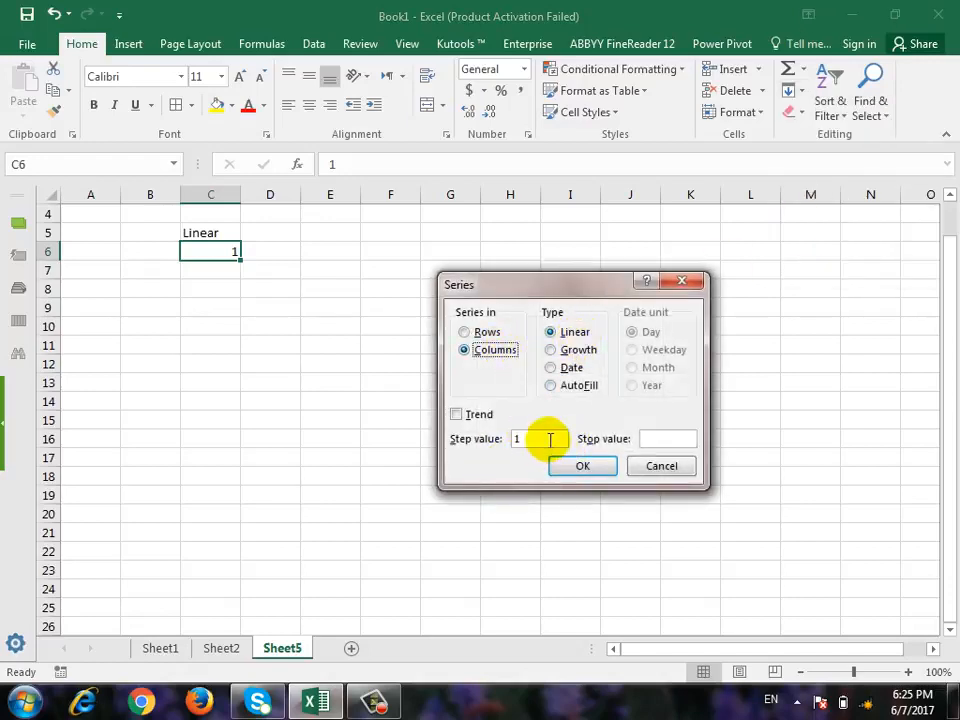
{"action": "left_click", "coordinate": [651, 439]}
{"action": "type", "text": "20"}
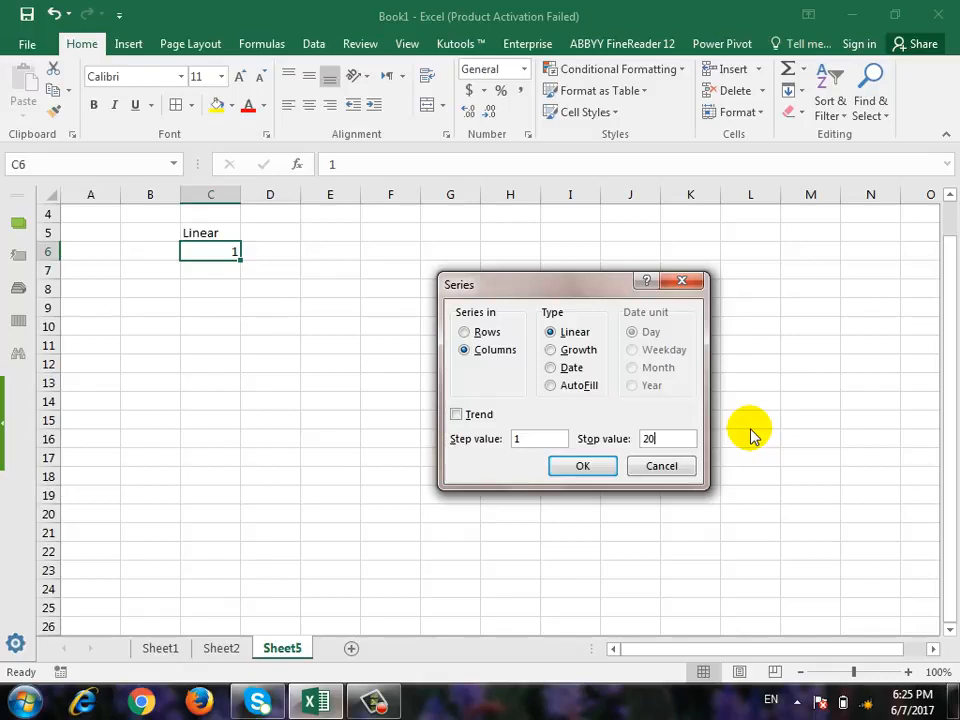
{"action": "key", "text": "Return"}
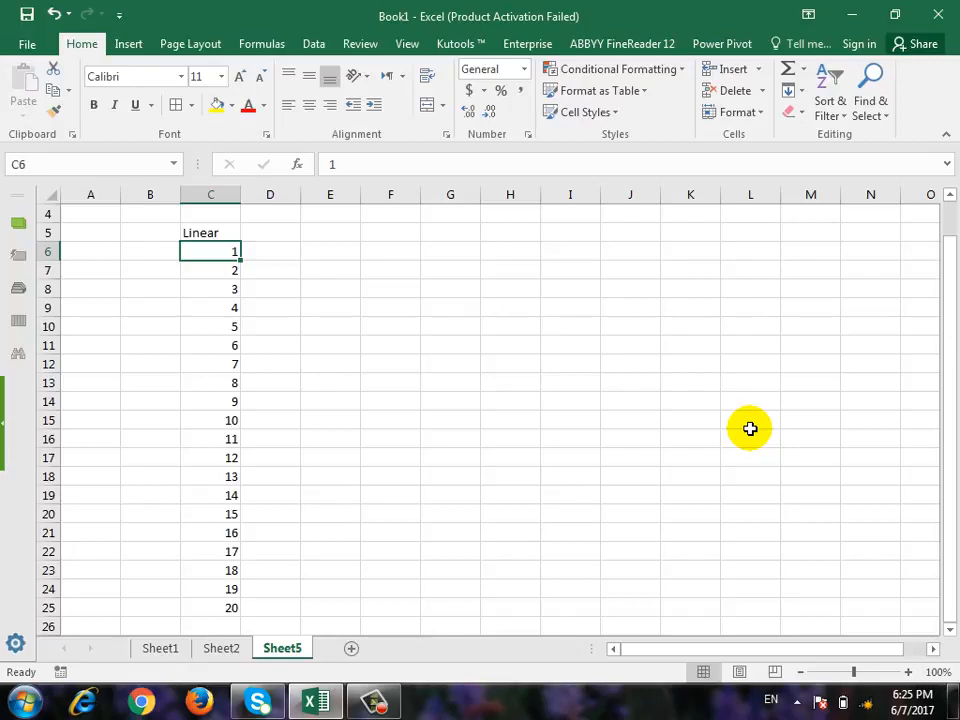
Enter the heading "Groth" in D5 and the starting value 2 in D6.
{"action": "left_click", "coordinate": [272, 233]}
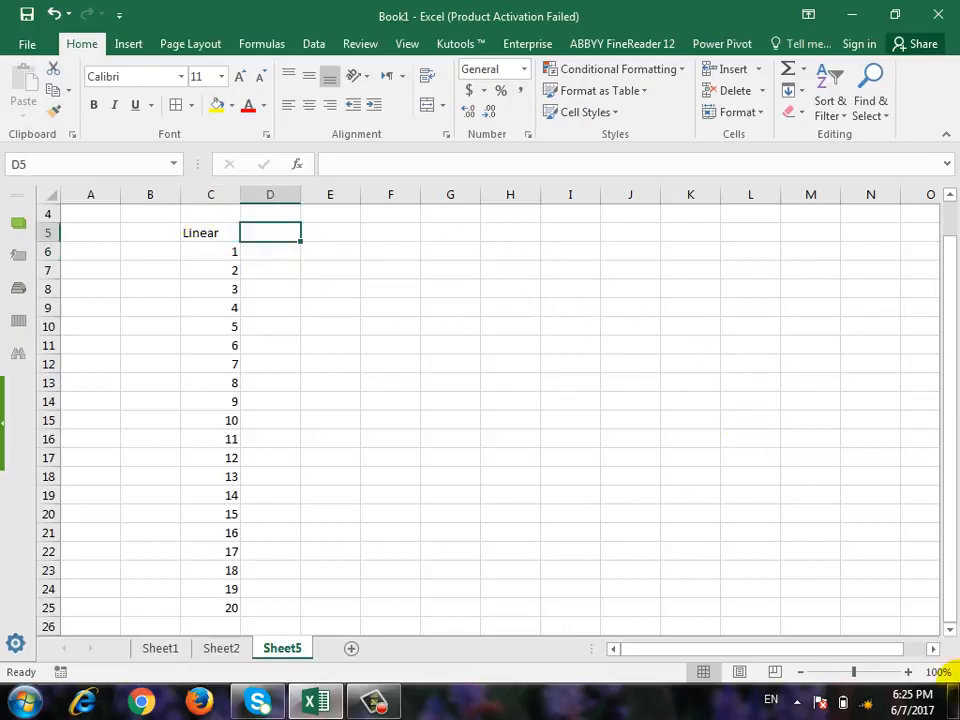
{"action": "type", "text": "Groht"}
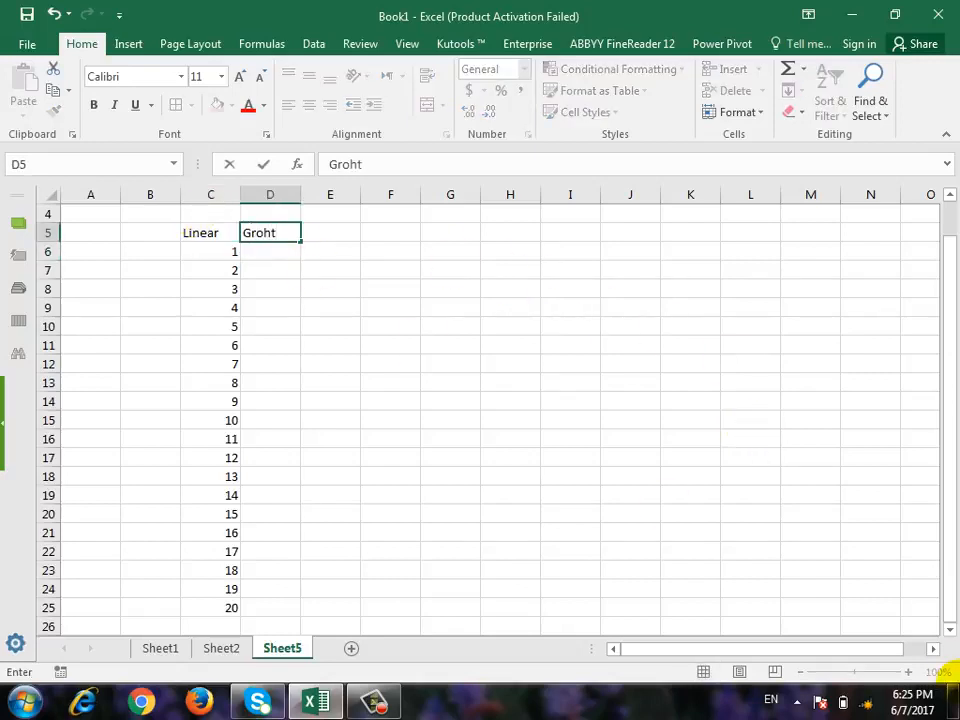
{"action": "key", "text": "BackSpace"}
{"action": "key", "text": "BackSpace"}
{"action": "type", "text": "th"}
{"action": "key", "text": "Return"}
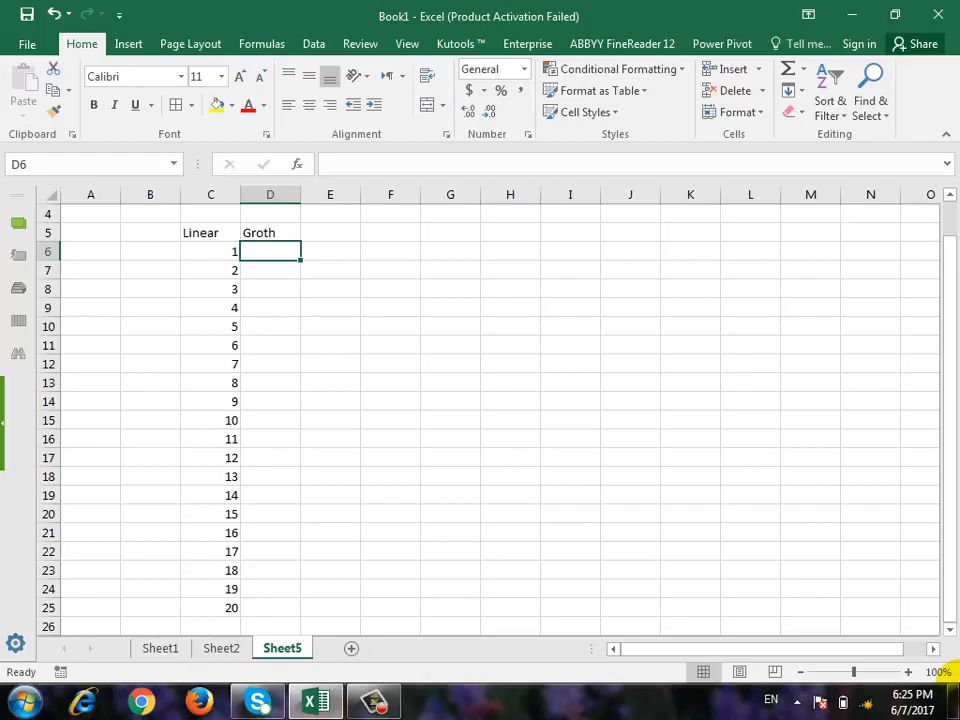
{"action": "type", "text": "2"}
{"action": "key", "text": "Return"}
Fill column D from D6 downward with a growth series using step value 2 and stop value 1000.
{"action": "key", "text": "Up"}
{"action": "left_click", "coordinate": [790, 90]}
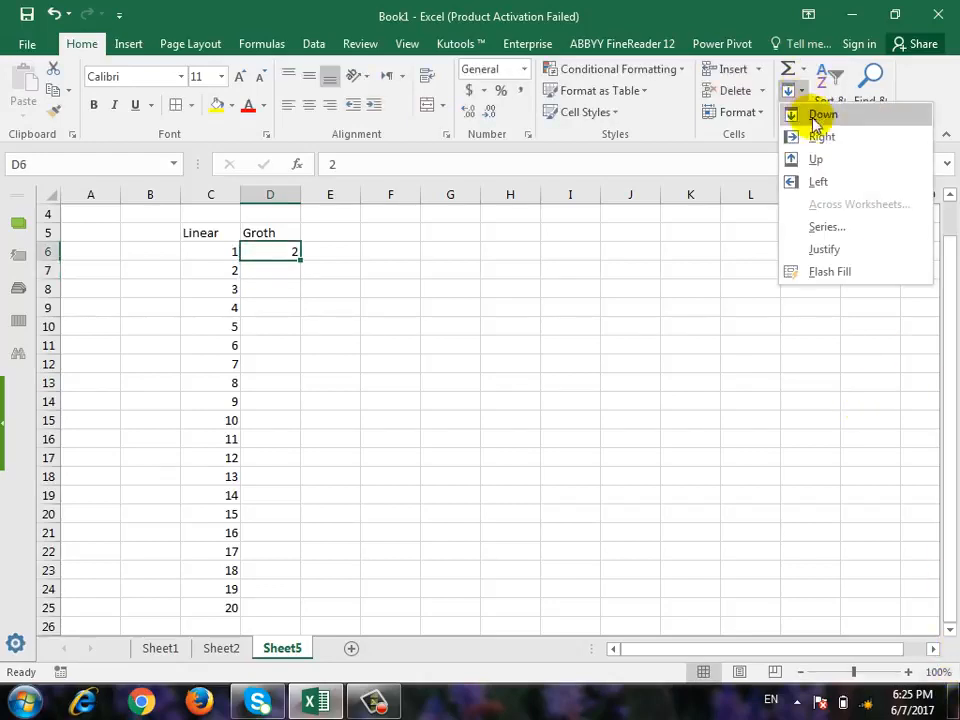
{"action": "left_click", "coordinate": [827, 227]}
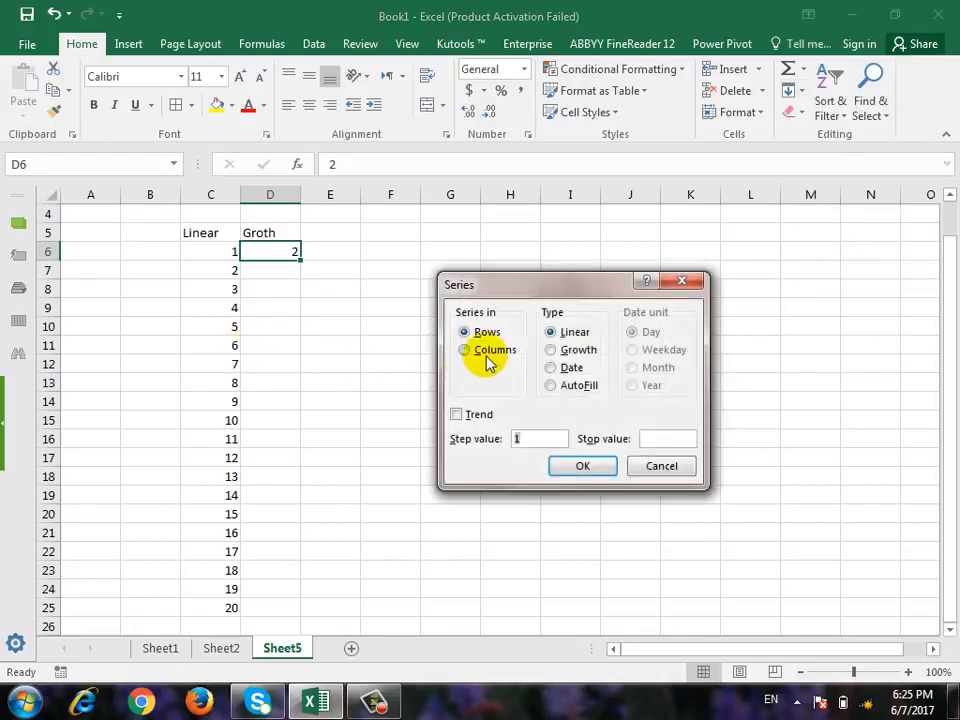
{"action": "left_click", "coordinate": [486, 352]}
{"action": "left_click", "coordinate": [586, 351]}
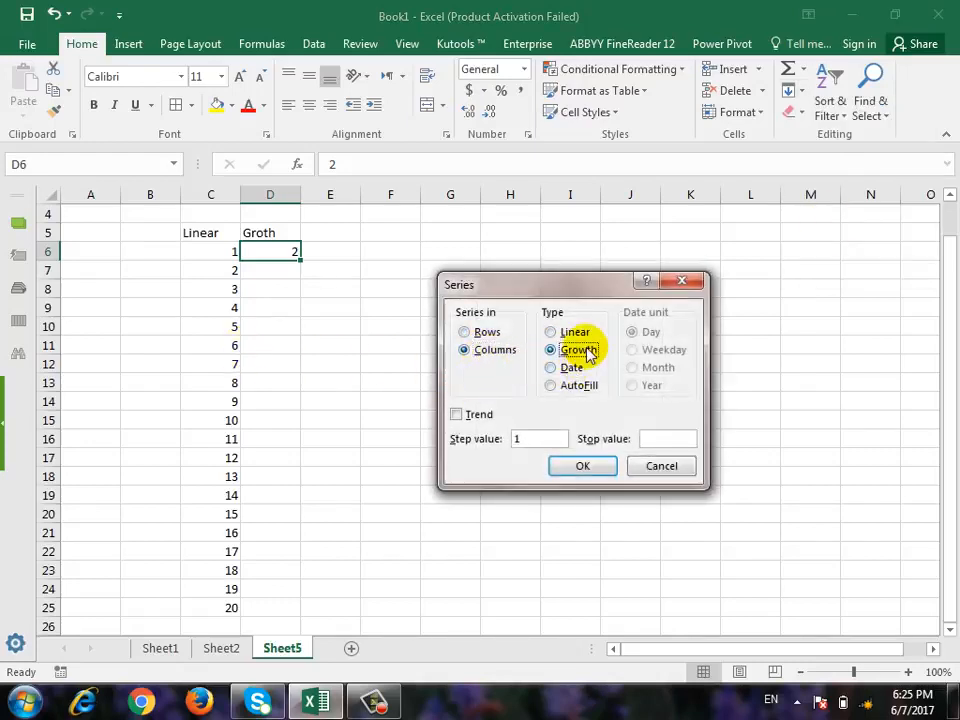
{"action": "left_click", "coordinate": [536, 439]}
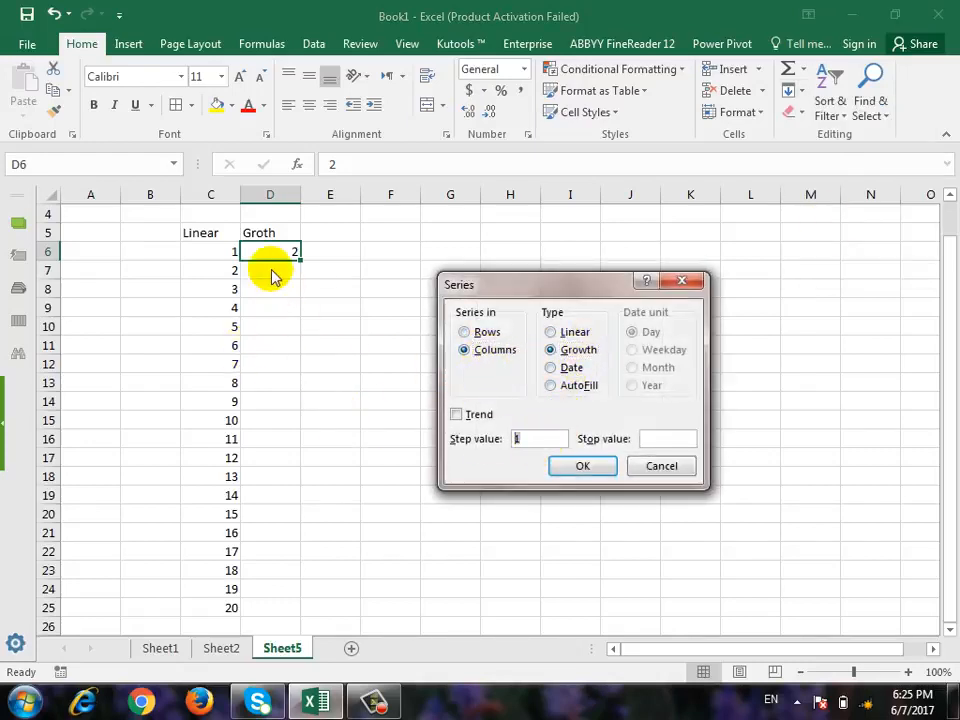
{"action": "type", "text": "2"}
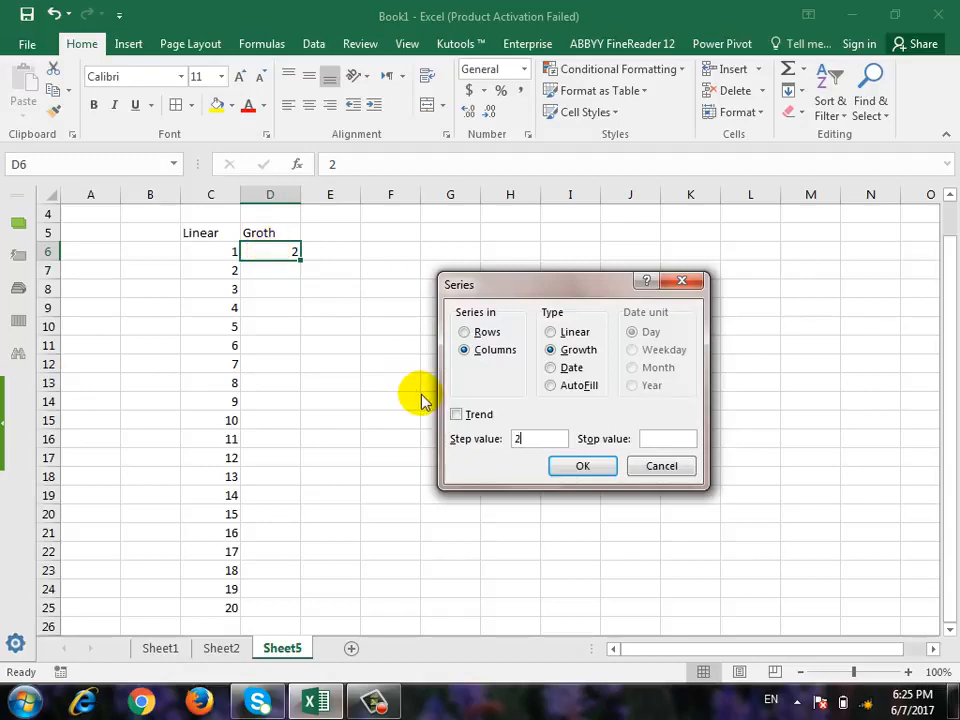
{"action": "left_click", "coordinate": [687, 441]}
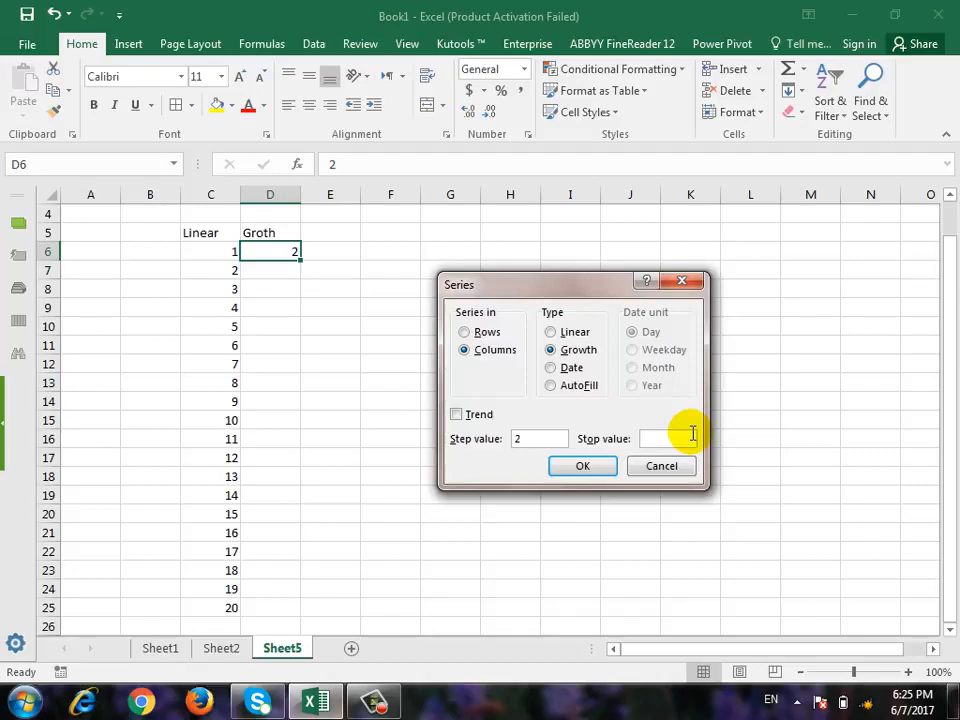
{"action": "type", "text": "1000"}
{"action": "left_click", "coordinate": [583, 467]}
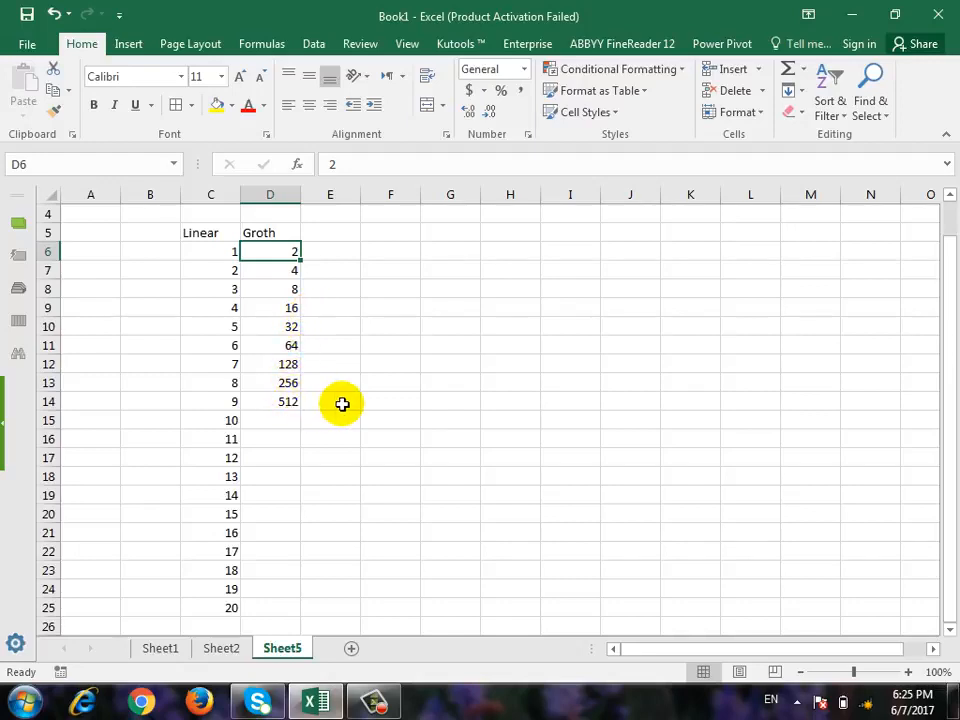
{"action": "left_click", "coordinate": [286, 405]}
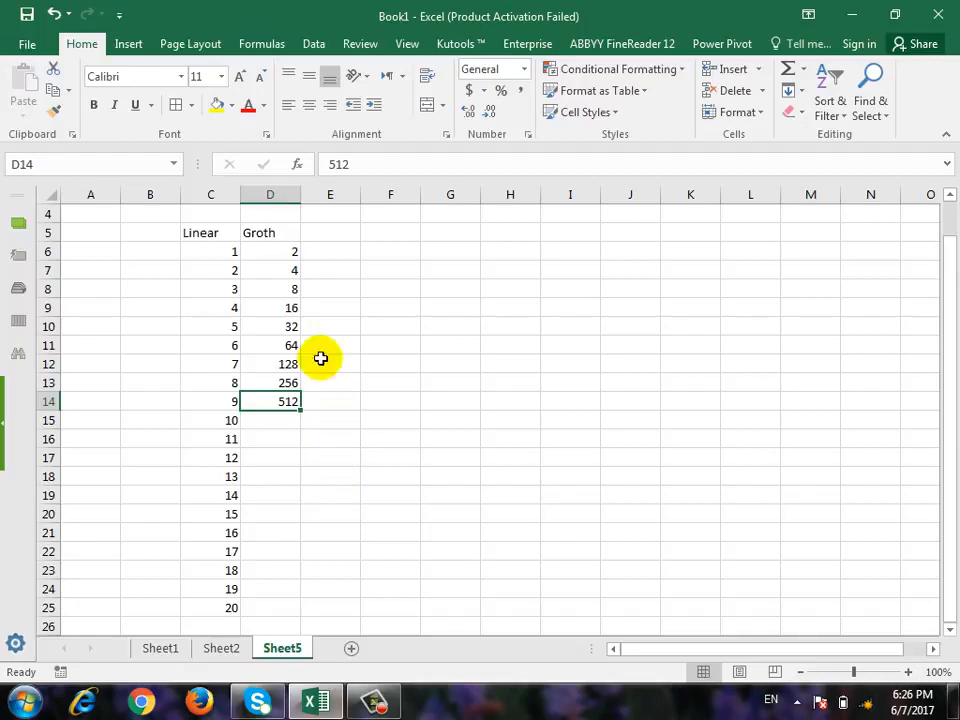
Enter the heading "Day" in E5 and the date 6-7-2017 in E6, keeping E6 selected.
{"action": "left_click", "coordinate": [330, 233]}
{"action": "type", "text": "Day"}
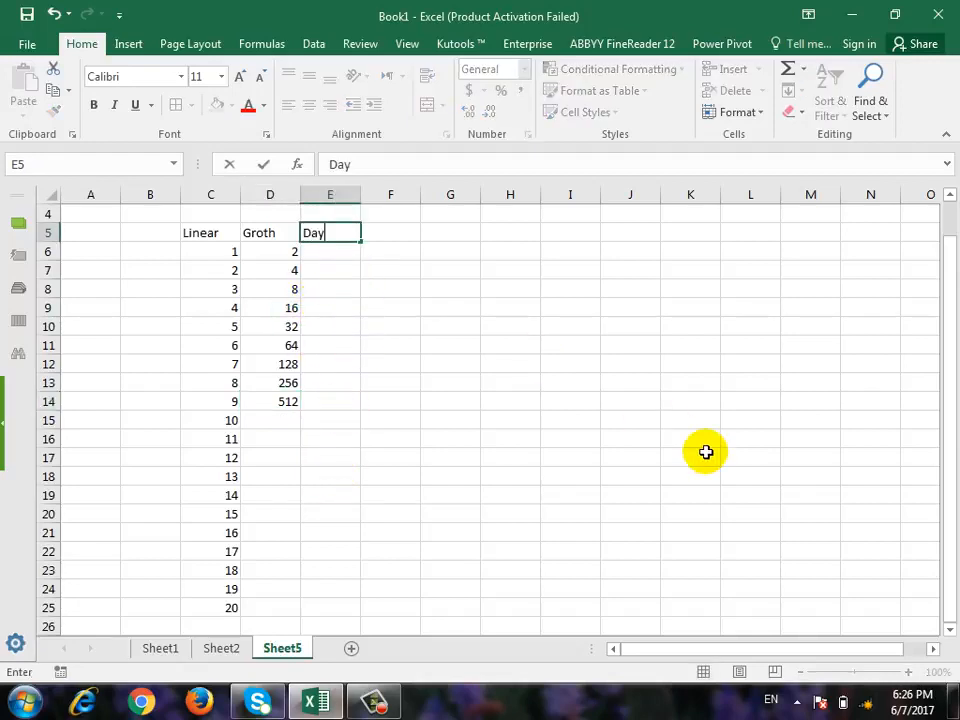
{"action": "key", "text": "Return"}
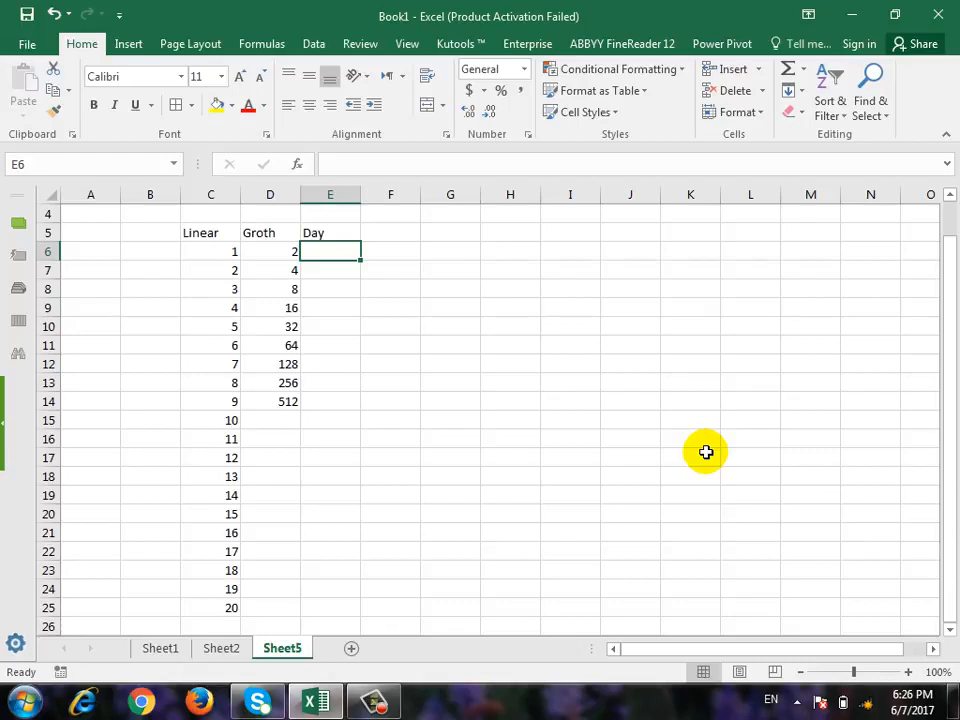
{"action": "type", "text": "6-"}
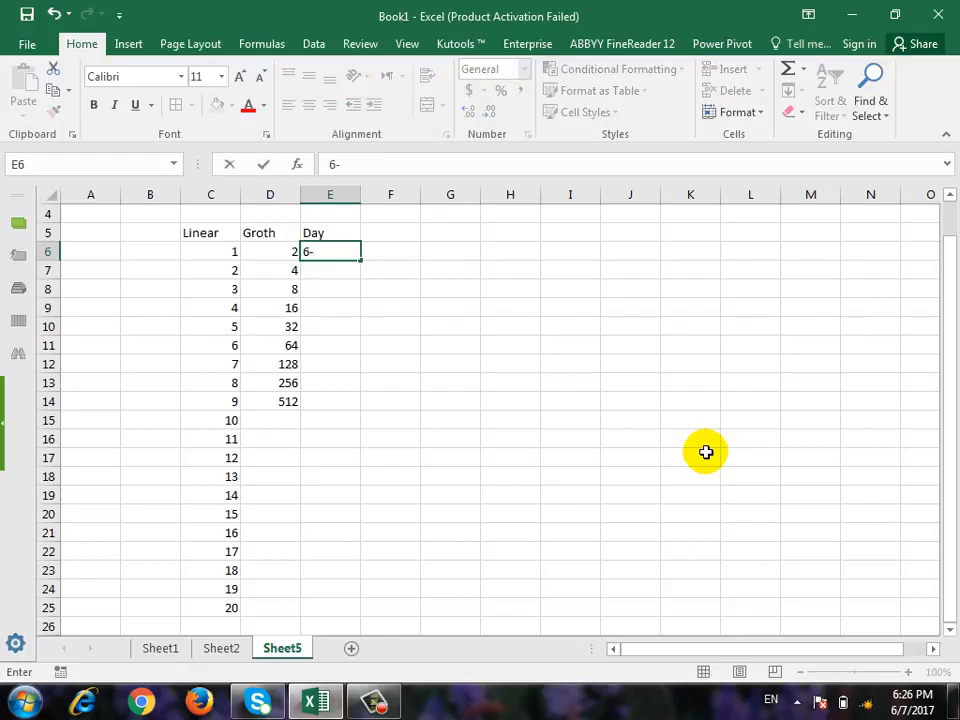
{"action": "type", "text": "7-2017"}
{"action": "key", "text": "Return"}
{"action": "key", "text": "Up"}
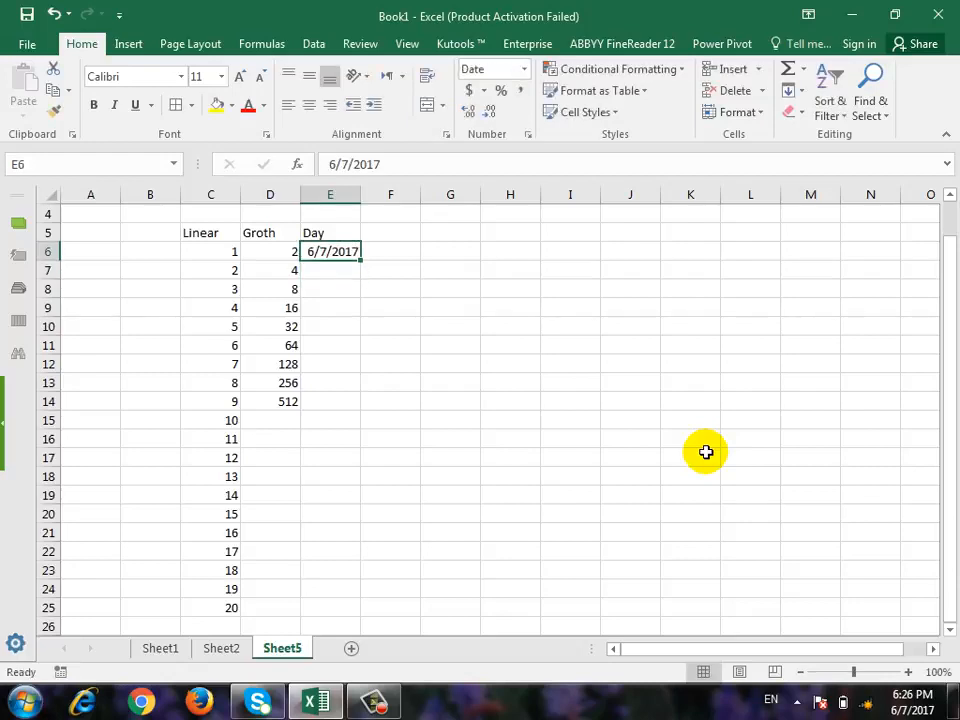
{"action": "left_click", "coordinate": [337, 270]}
{"action": "left_click", "coordinate": [341, 292]}
{"action": "left_click", "coordinate": [343, 310]}
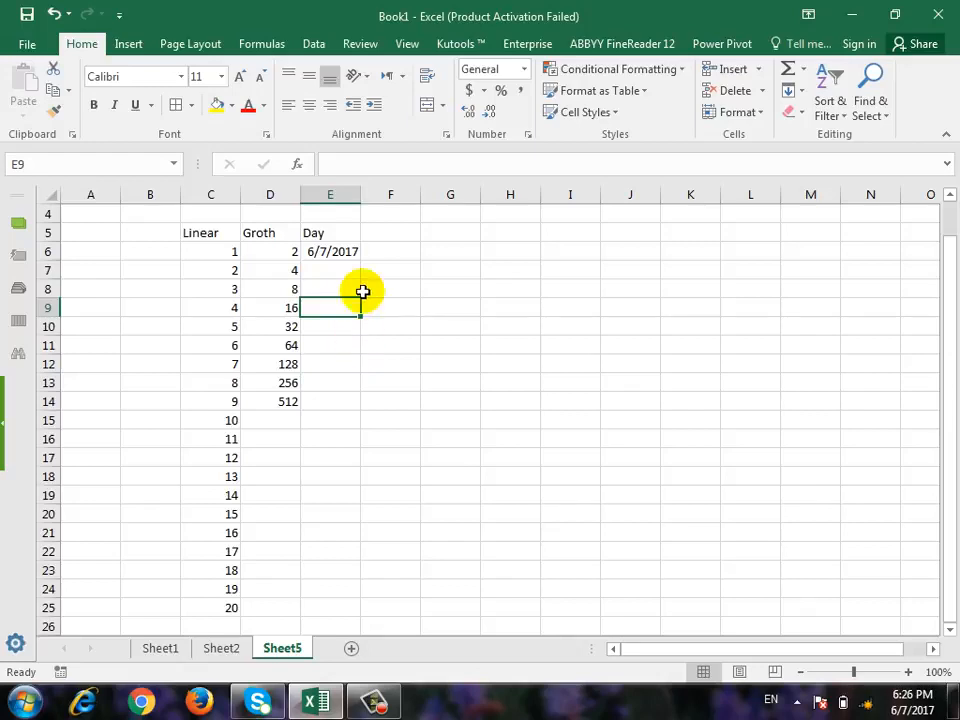
{"action": "left_click", "coordinate": [336, 253]}
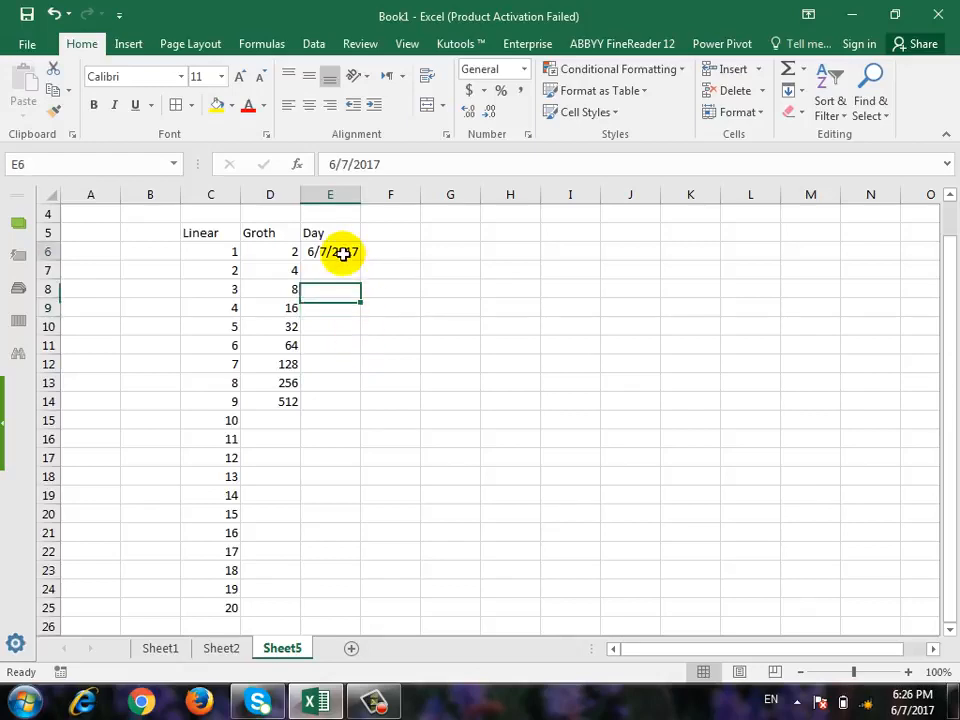
{"action": "left_click", "coordinate": [804, 93]}
{"action": "left_click", "coordinate": [364, 289]}
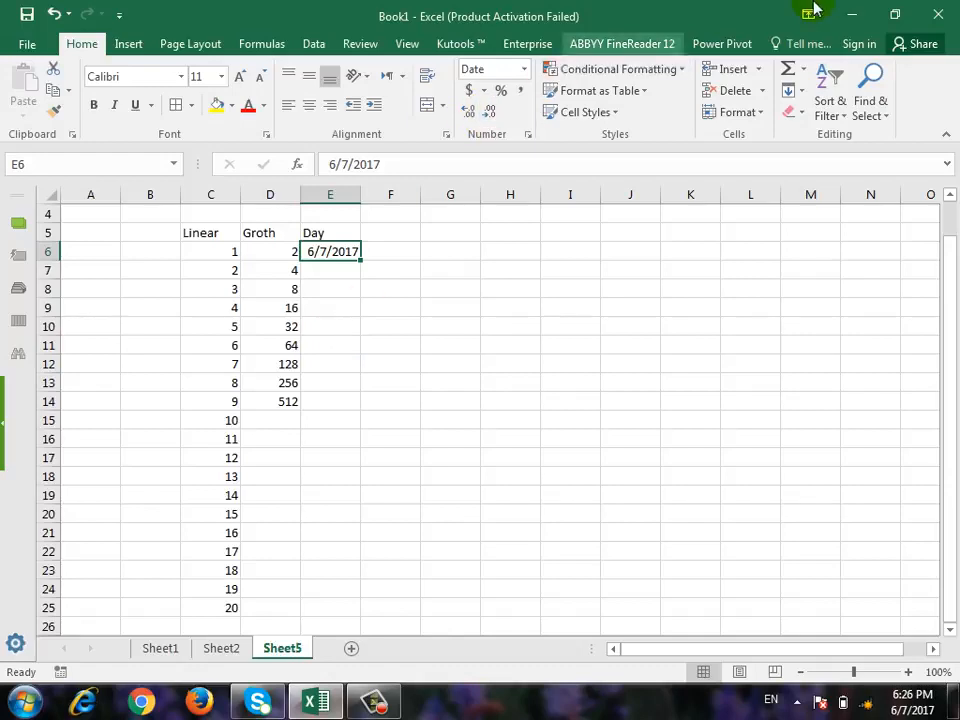
Fill column E from E6 downward with a date series by day, using step value 1 and stop value 6/20/2017.
{"action": "left_click", "coordinate": [793, 92]}
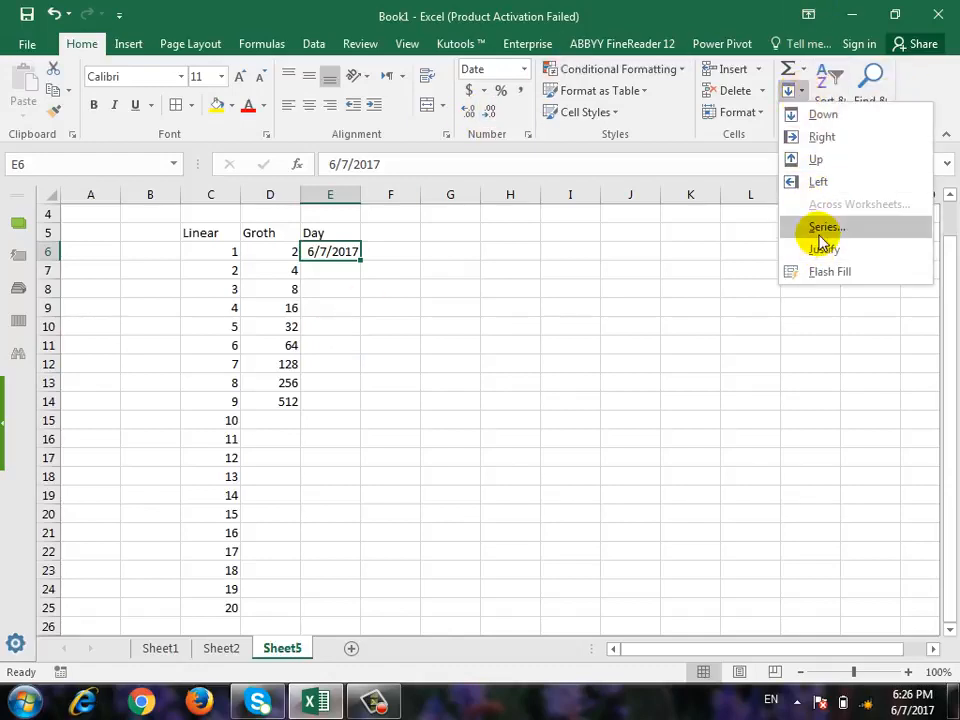
{"action": "left_click", "coordinate": [817, 232]}
{"action": "left_click", "coordinate": [495, 351]}
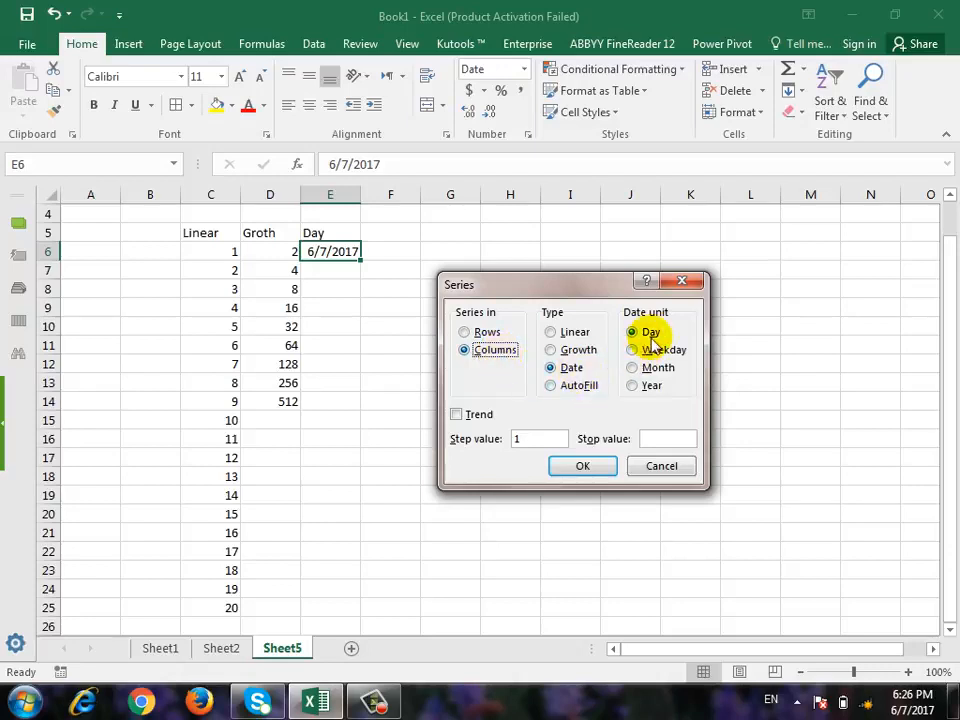
{"action": "left_click", "coordinate": [552, 438]}
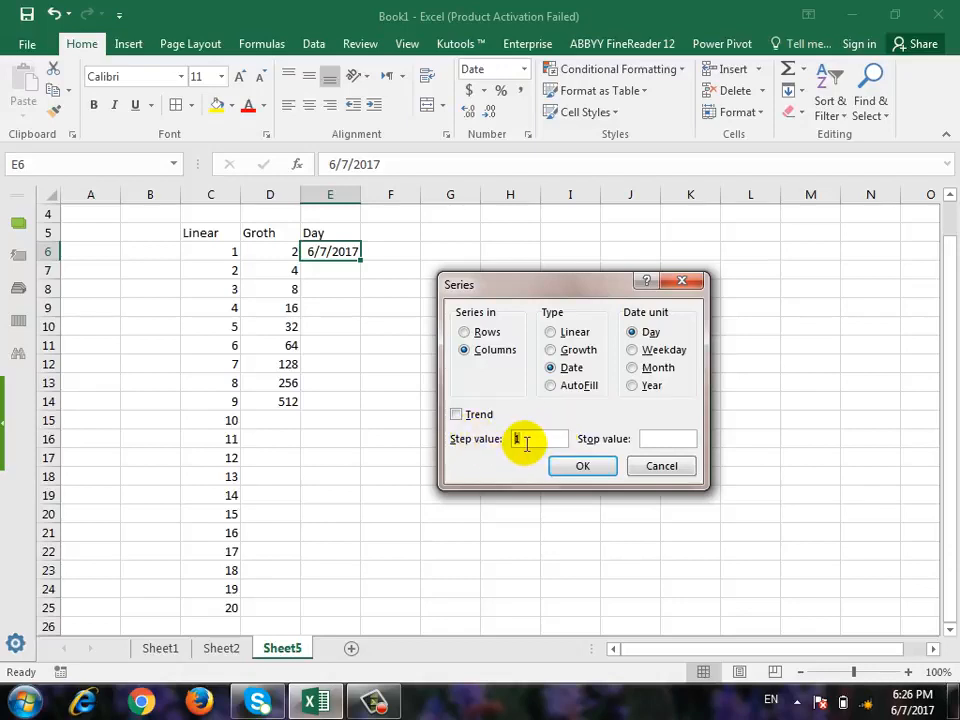
{"action": "left_click", "coordinate": [645, 438]}
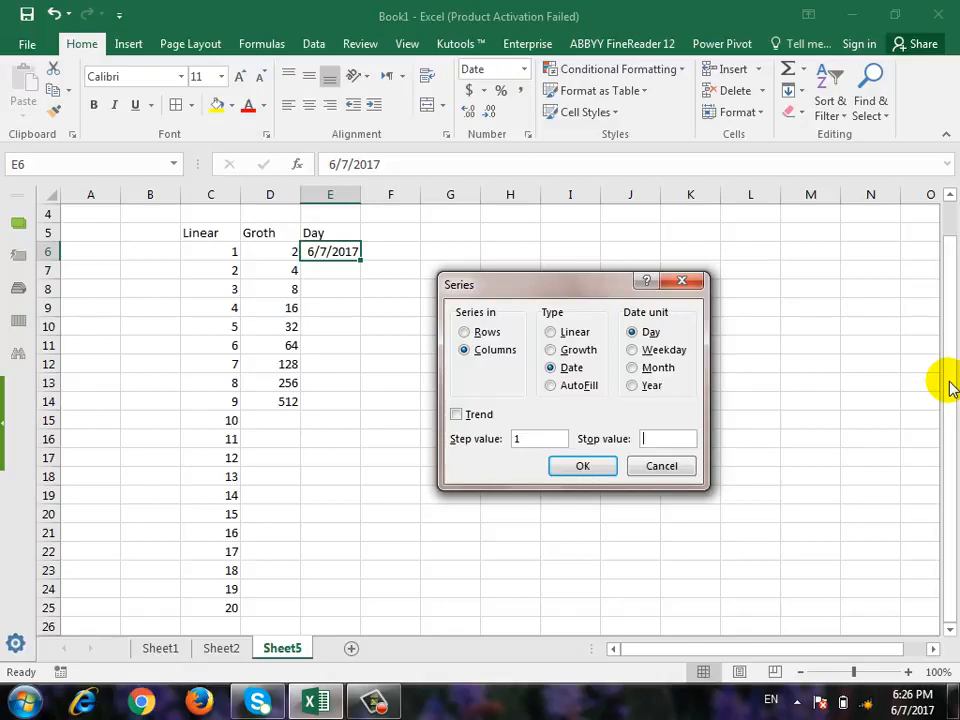
{"action": "type", "text": "6/20/2017"}
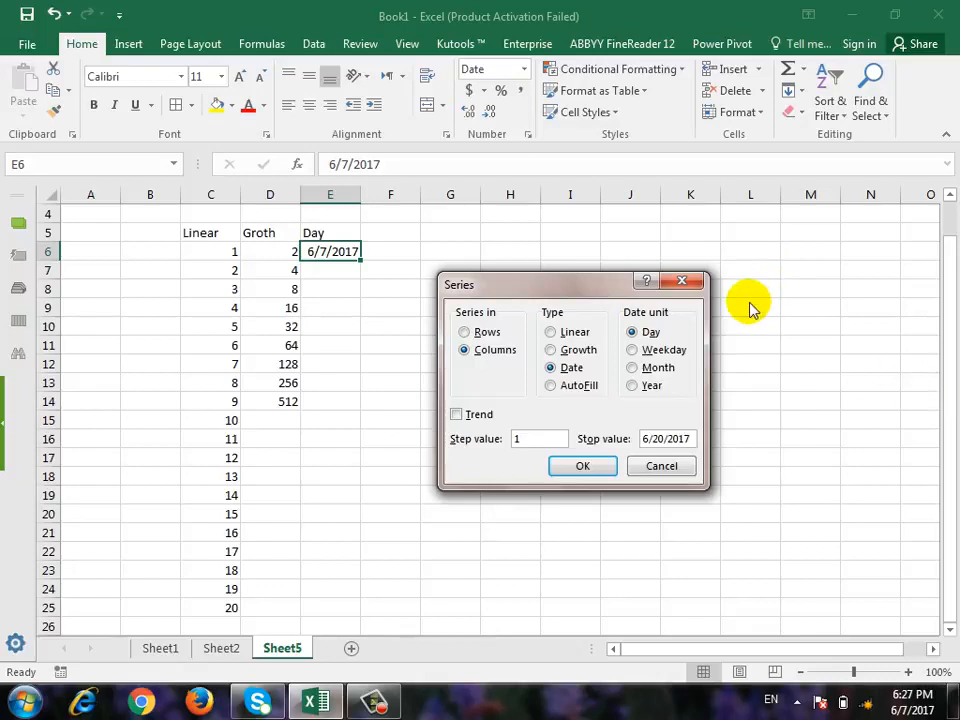
{"action": "left_click", "coordinate": [578, 468]}
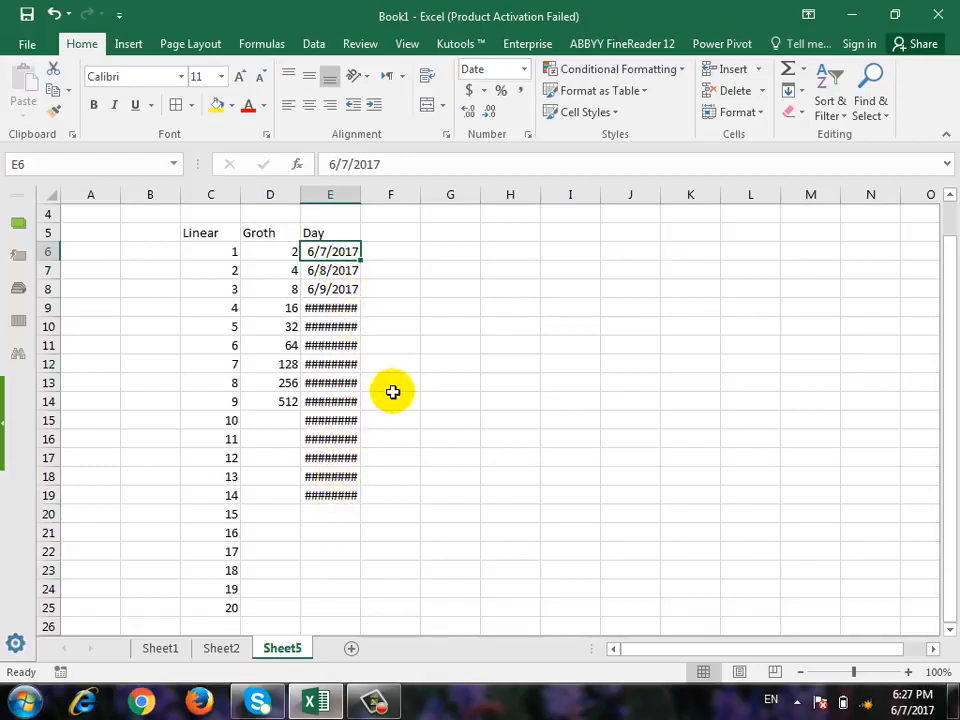
Autofit the width of column E to its full dates and select the last date in E19.
{"action": "left_click", "coordinate": [338, 310]}
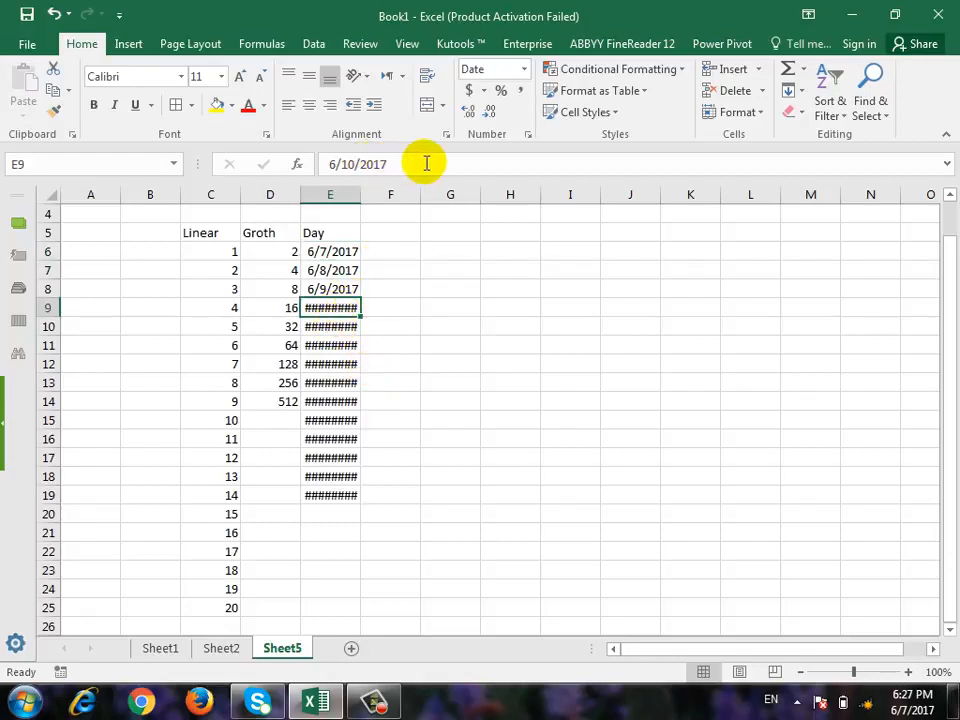
{"action": "double_click", "coordinate": [362, 194]}
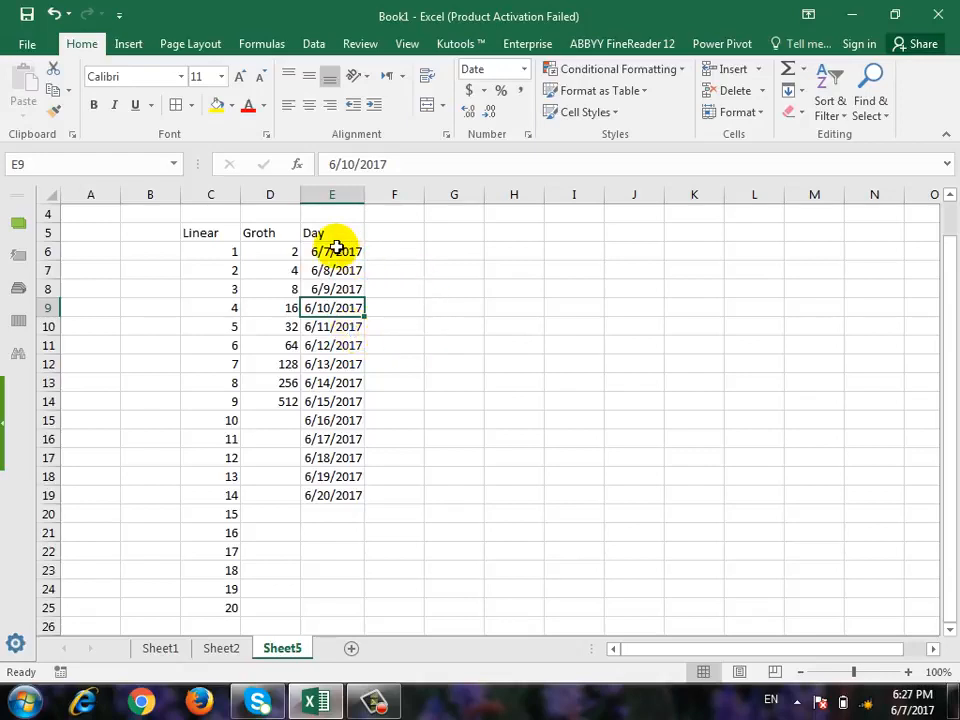
{"action": "left_click", "coordinate": [340, 494]}
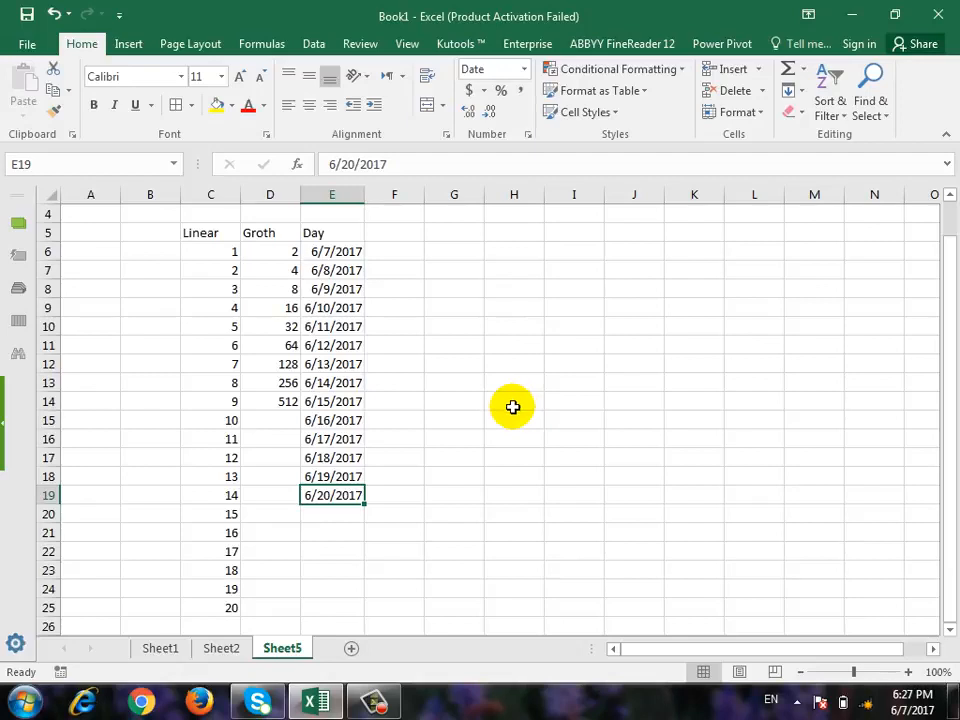
Enter the heading "Week Day" in F5 and copy the date from E6 into F6.
{"action": "left_click", "coordinate": [392, 234]}
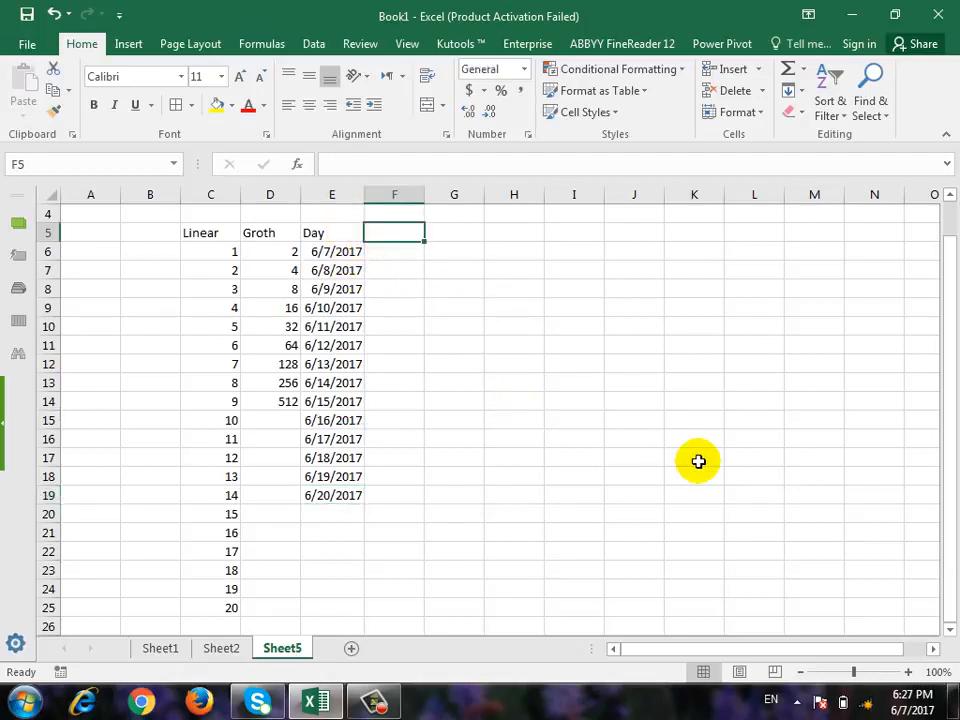
{"action": "type", "text": "Week Day"}
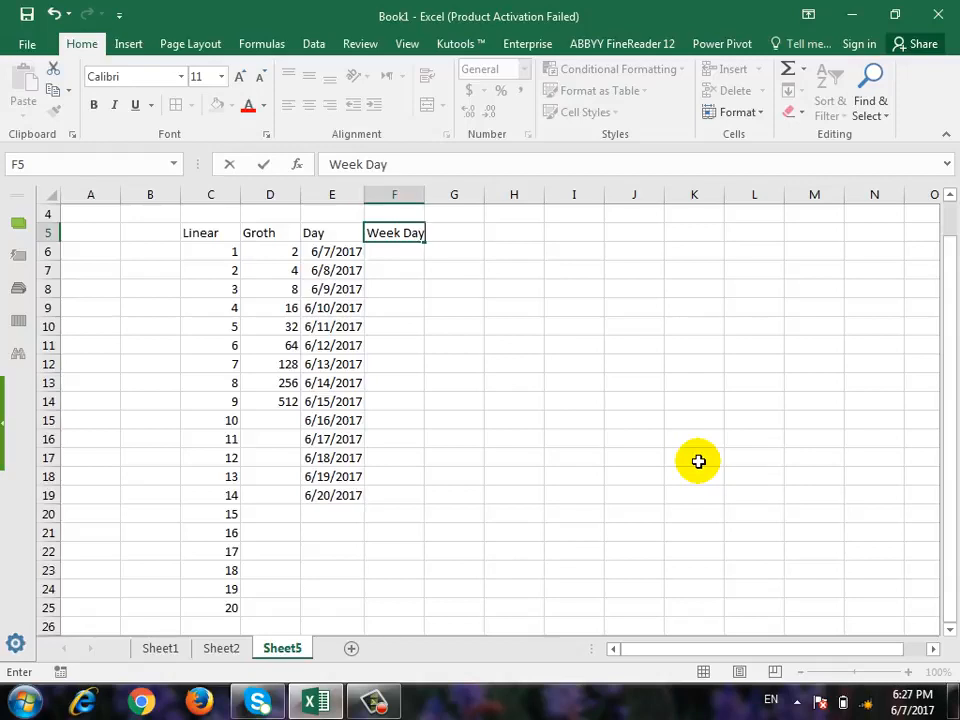
{"action": "key", "text": "Return"}
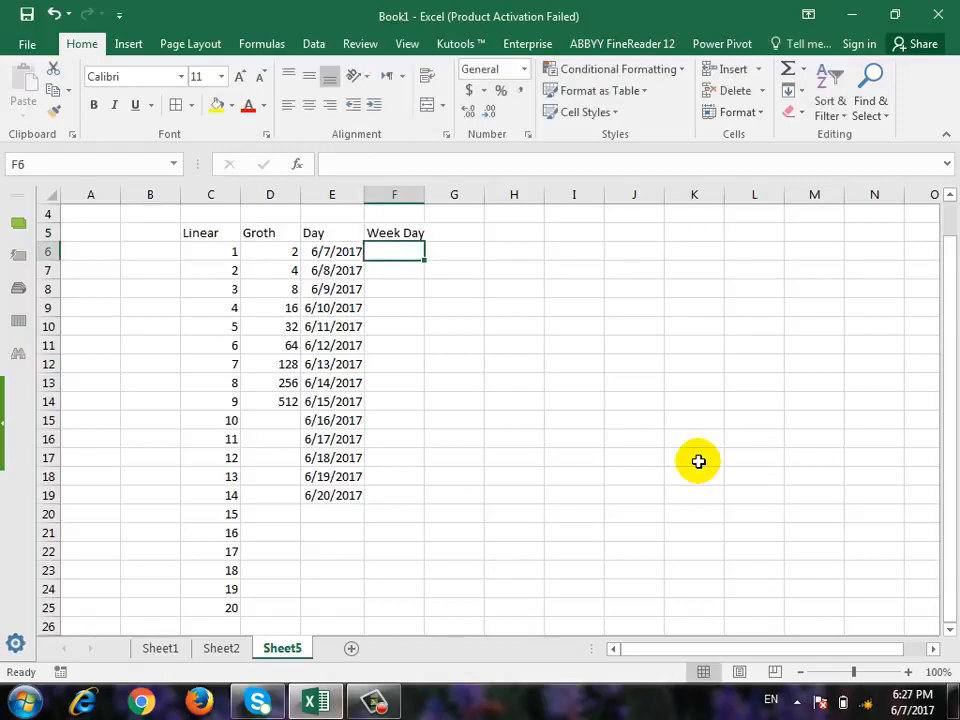
{"action": "key", "text": "Left"}
{"action": "key", "text": "ctrl+c"}
{"action": "key", "text": "Right"}
{"action": "key", "text": "ctrl+v"}
{"action": "key", "text": "Down"}
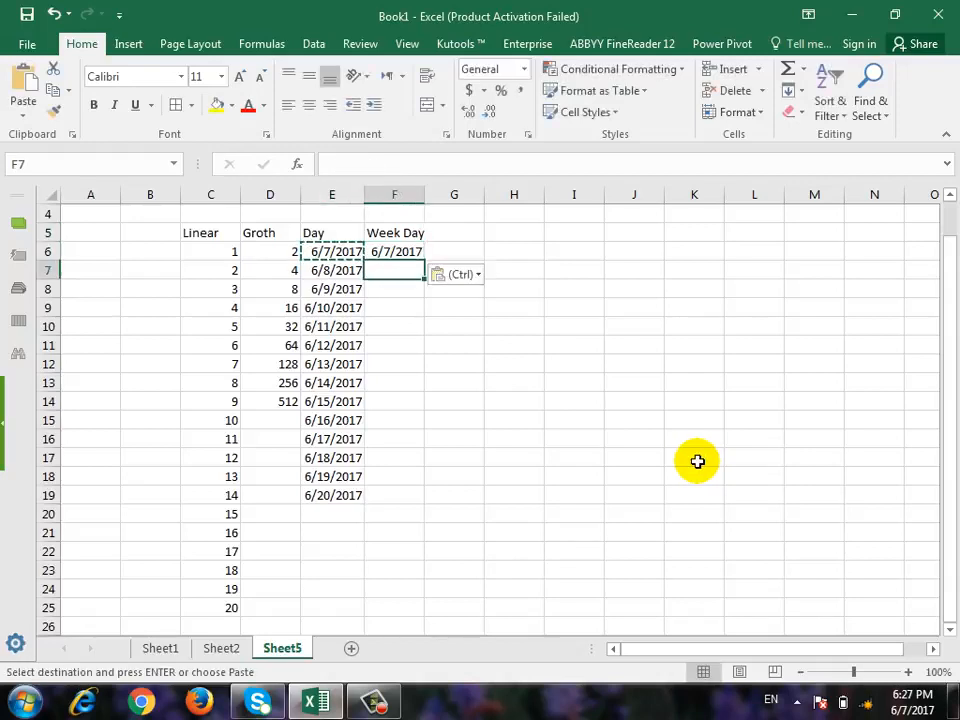
{"action": "key", "text": "Up"}
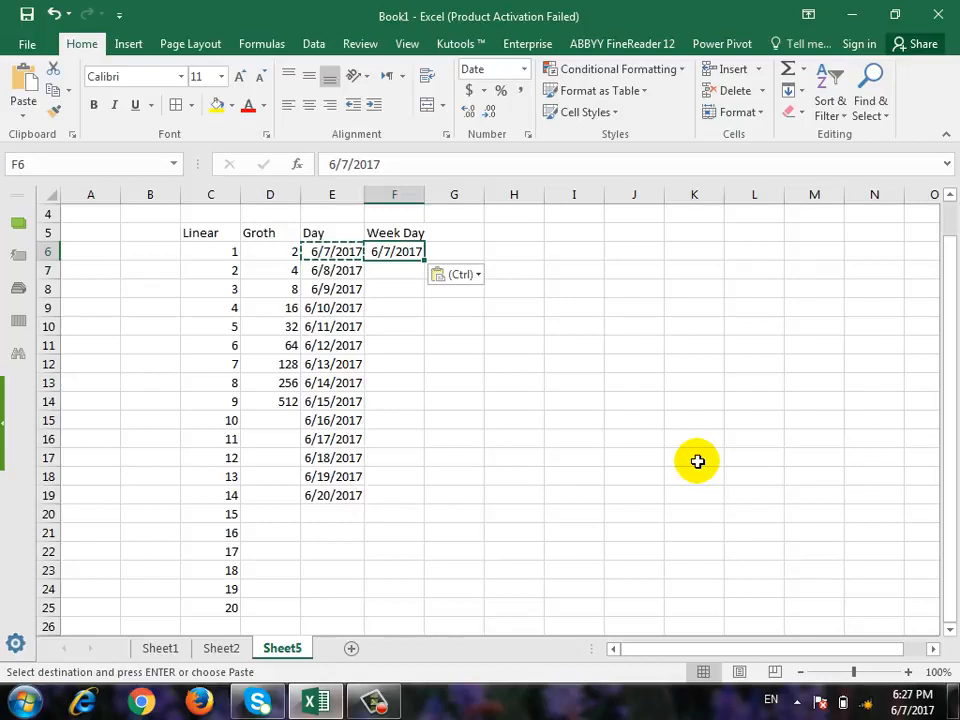
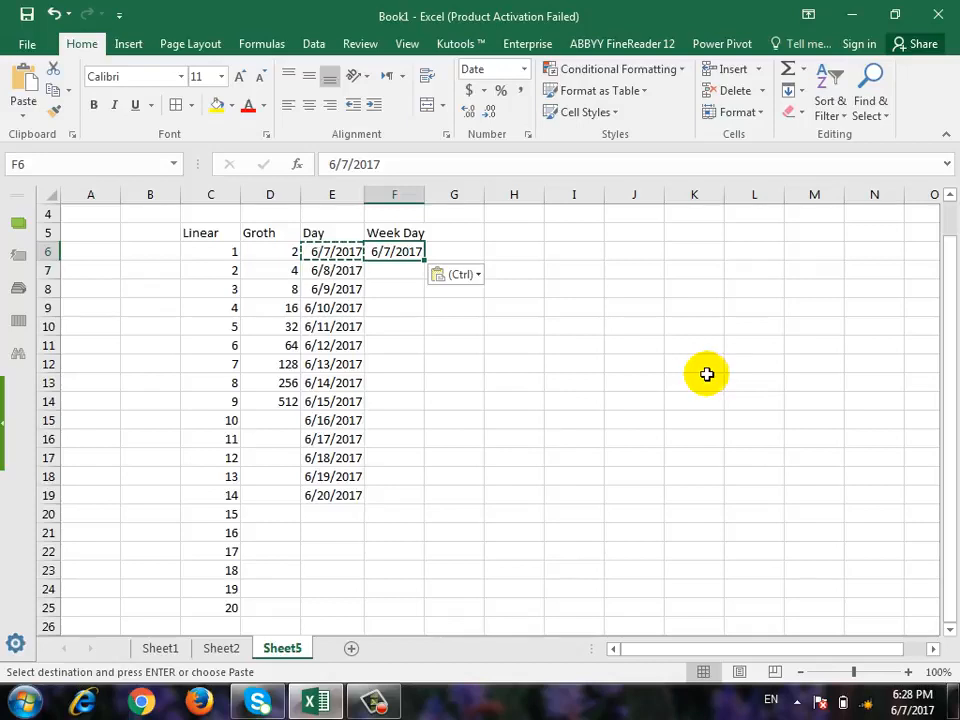
Fill column F from F6 downward with a date series by weekday, using step value 1 and stop value 6/30/2017.
{"action": "left_click", "coordinate": [458, 274]}
{"action": "left_click", "coordinate": [612, 296]}
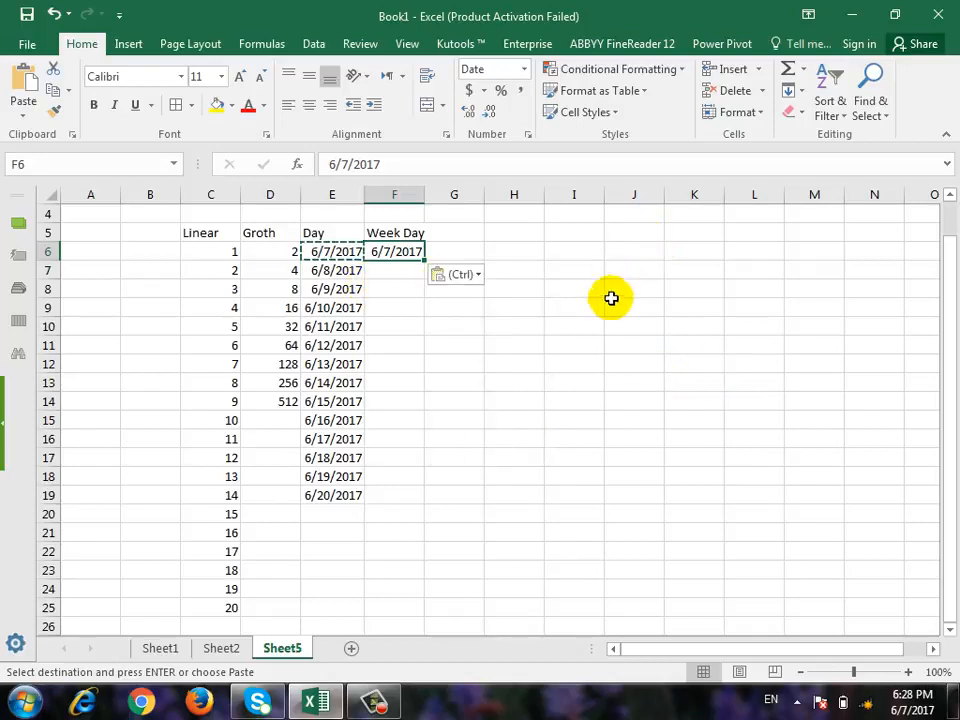
{"action": "key", "text": "Escape"}
{"action": "left_click", "coordinate": [478, 348]}
{"action": "left_click", "coordinate": [410, 261]}
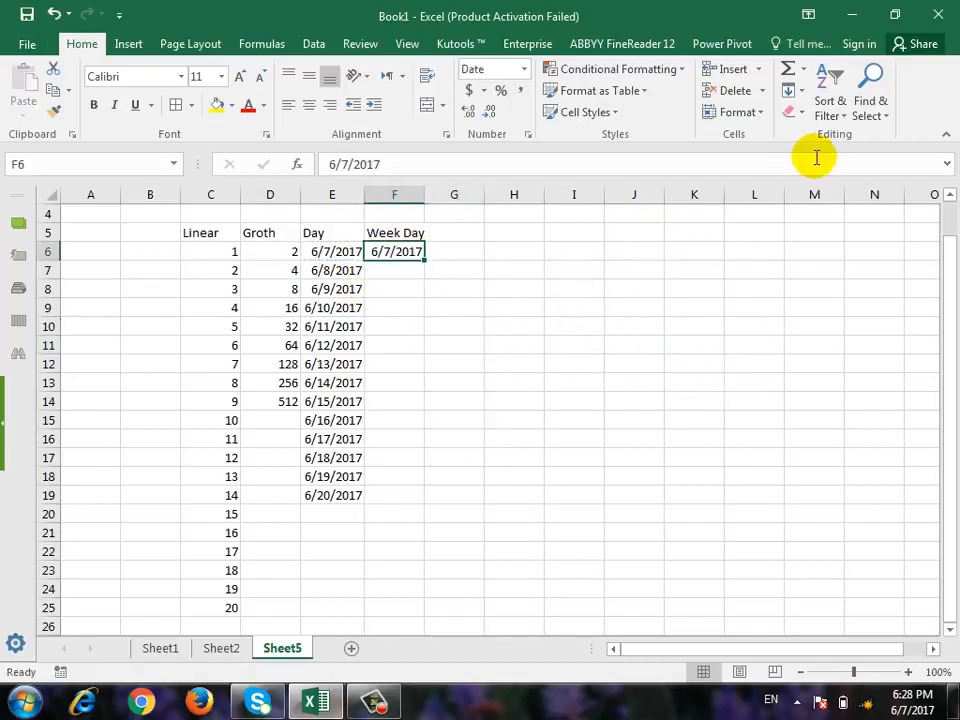
{"action": "left_click", "coordinate": [793, 90]}
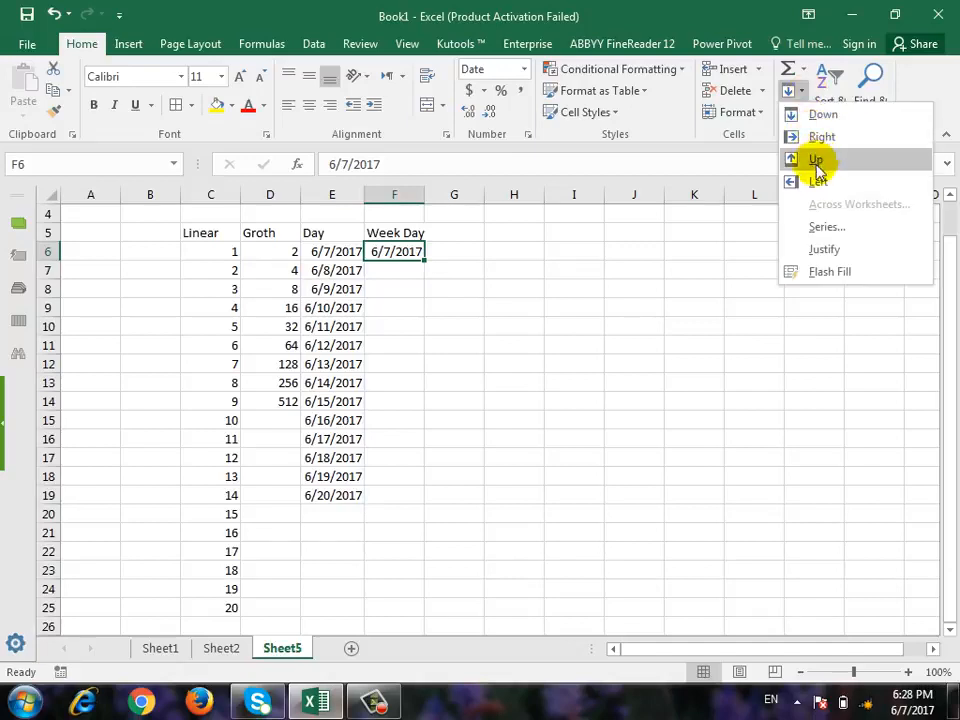
{"action": "left_click", "coordinate": [826, 228]}
{"action": "left_click", "coordinate": [499, 355]}
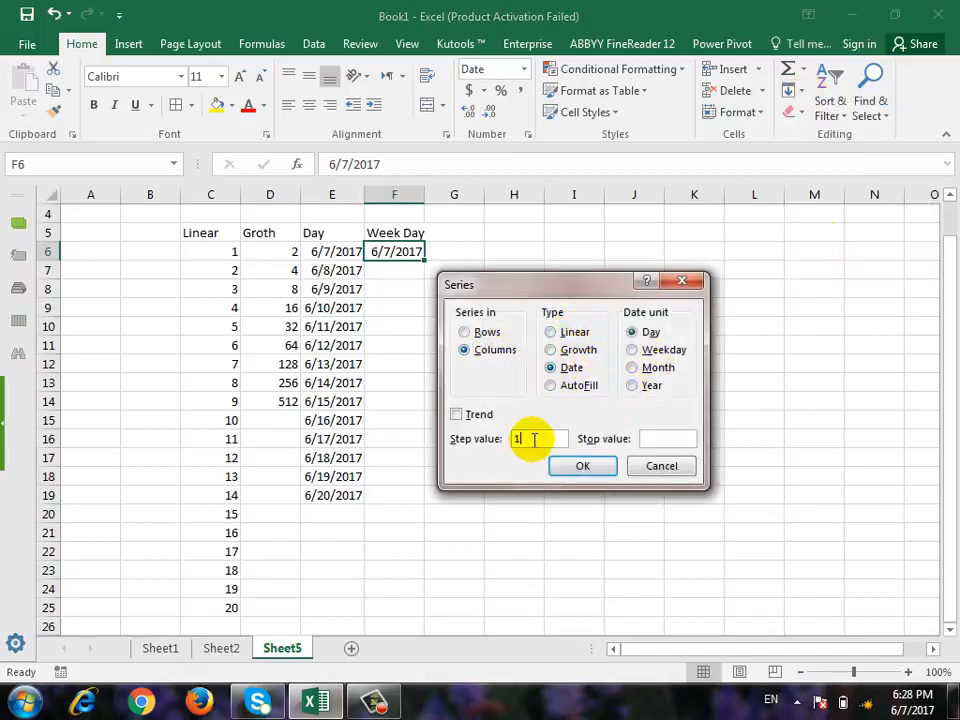
{"action": "left_click", "coordinate": [641, 352]}
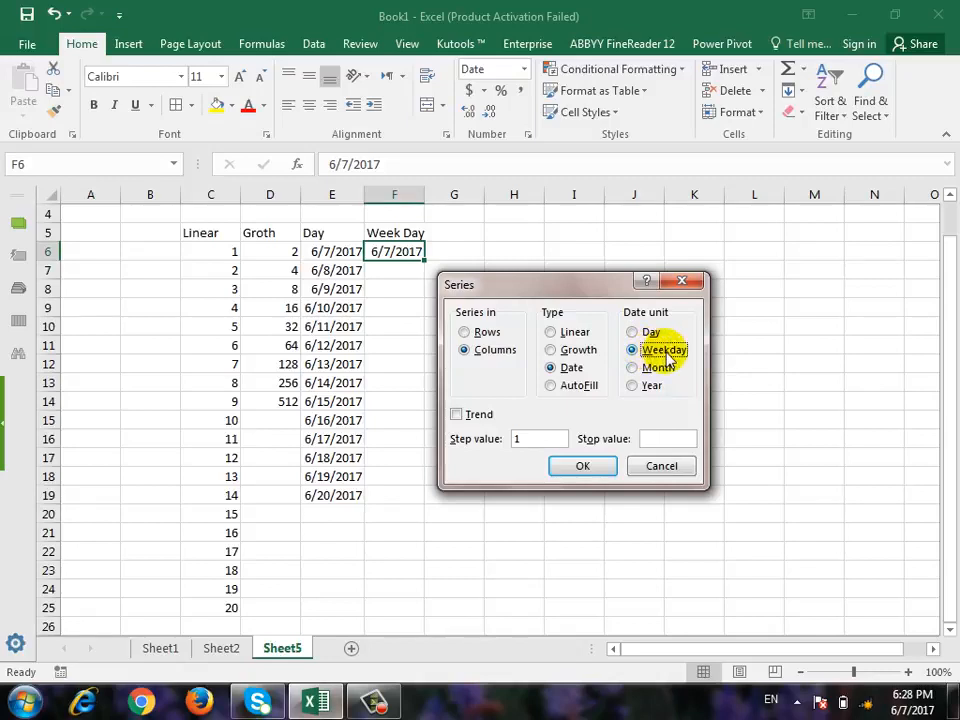
{"action": "left_click", "coordinate": [668, 437]}
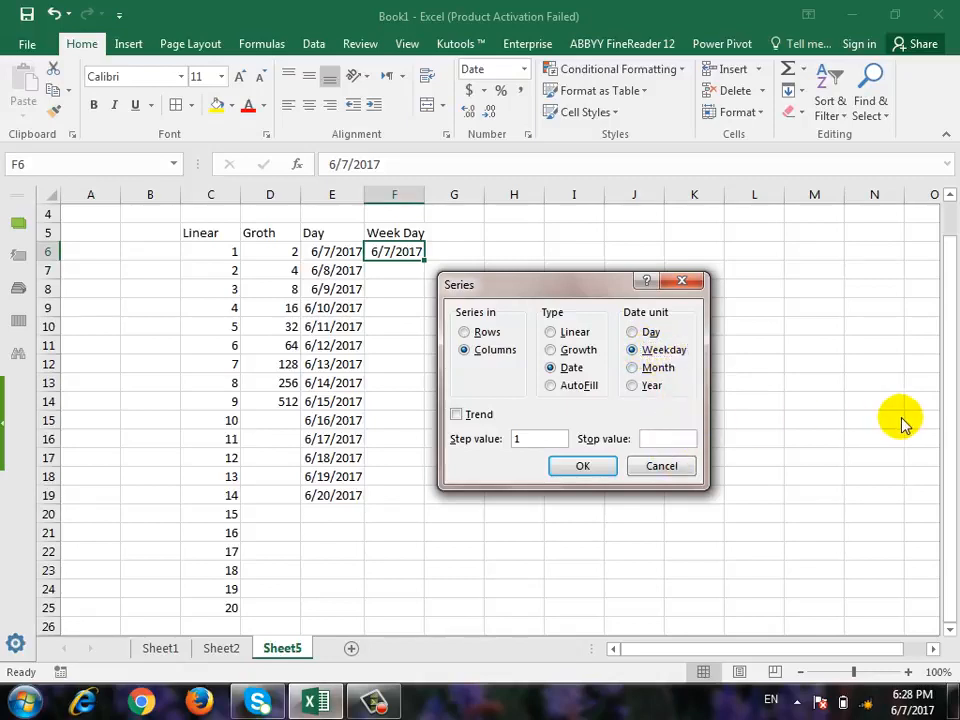
{"action": "type", "text": "6/30/2017"}
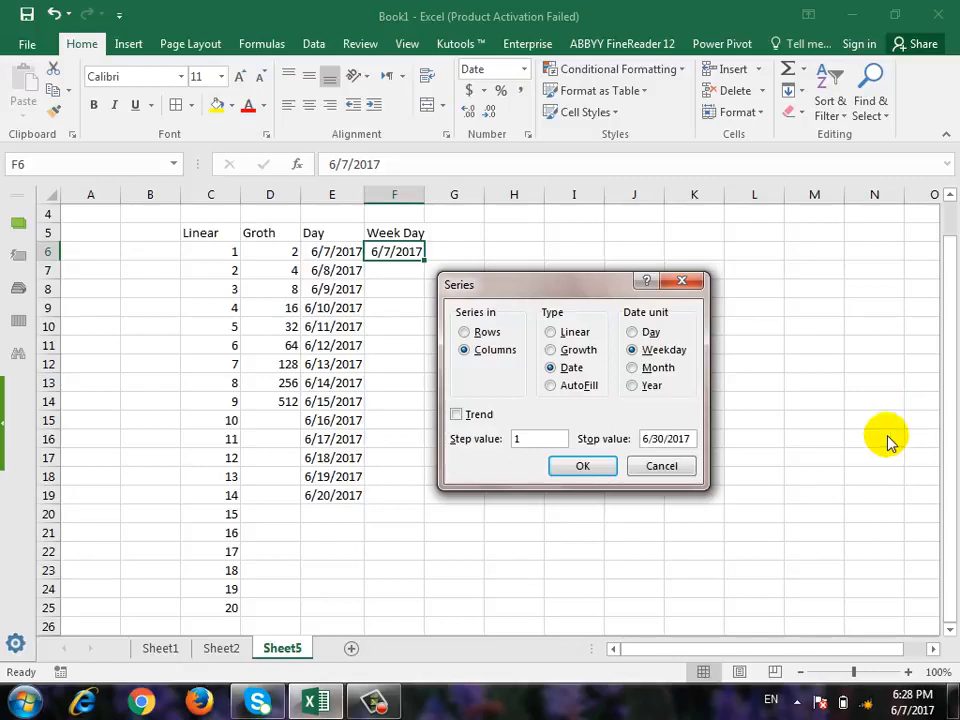
{"action": "left_click", "coordinate": [606, 468]}
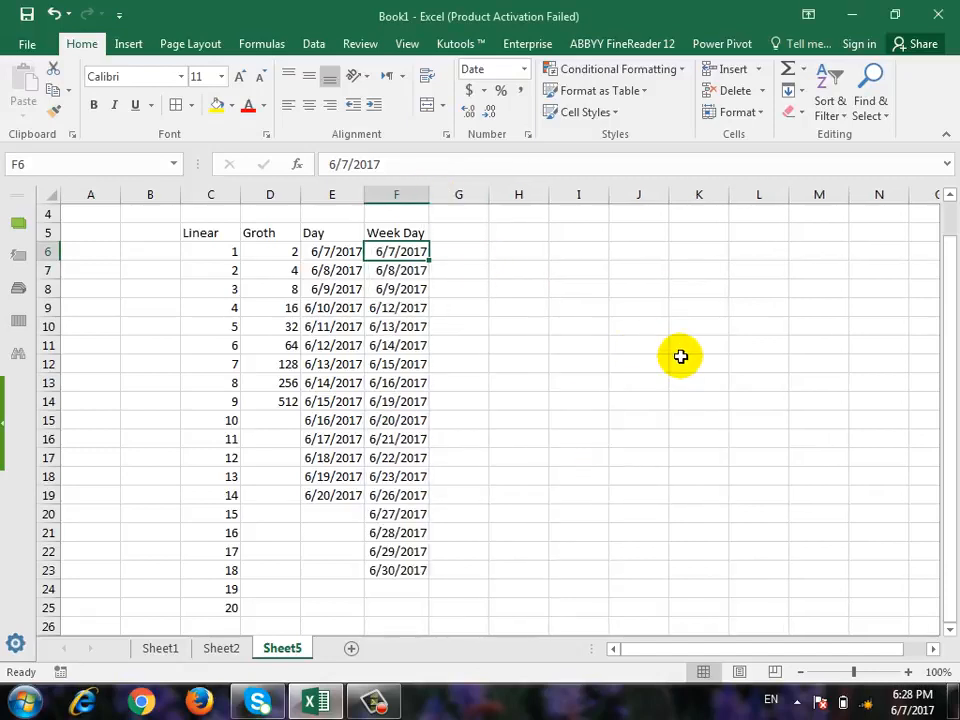
Examine the Week Day dates cell by cell from F7 to F16, checking how weekends are treated.
{"action": "key", "text": "Down"}
{"action": "key", "text": "Down"}
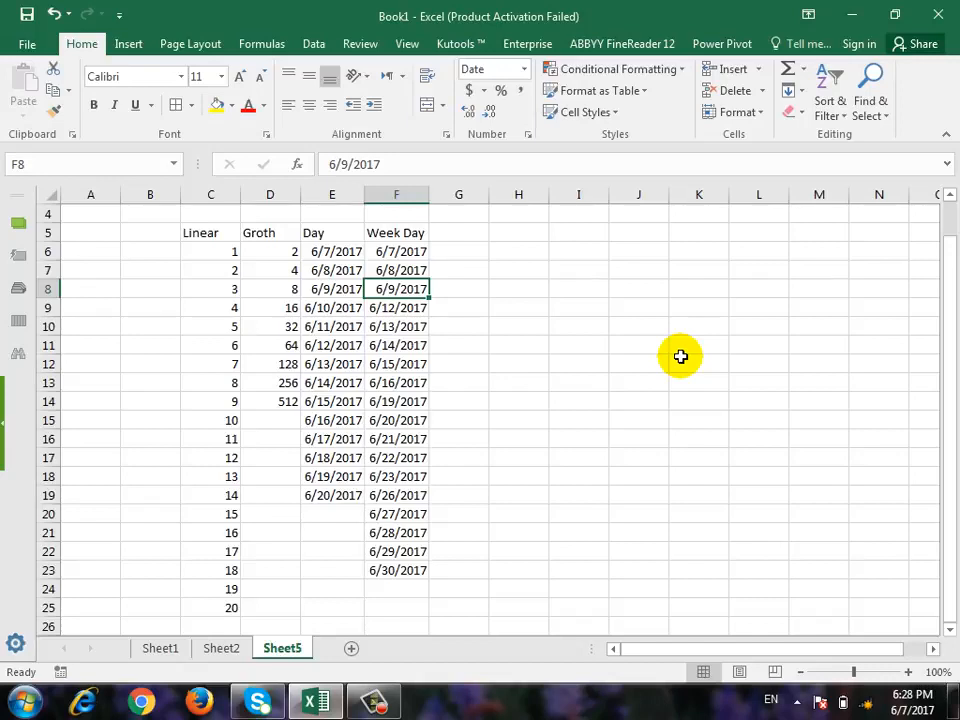
{"action": "key", "text": "Down"}
{"action": "key", "text": "Down"}
{"action": "key", "text": "Down"}
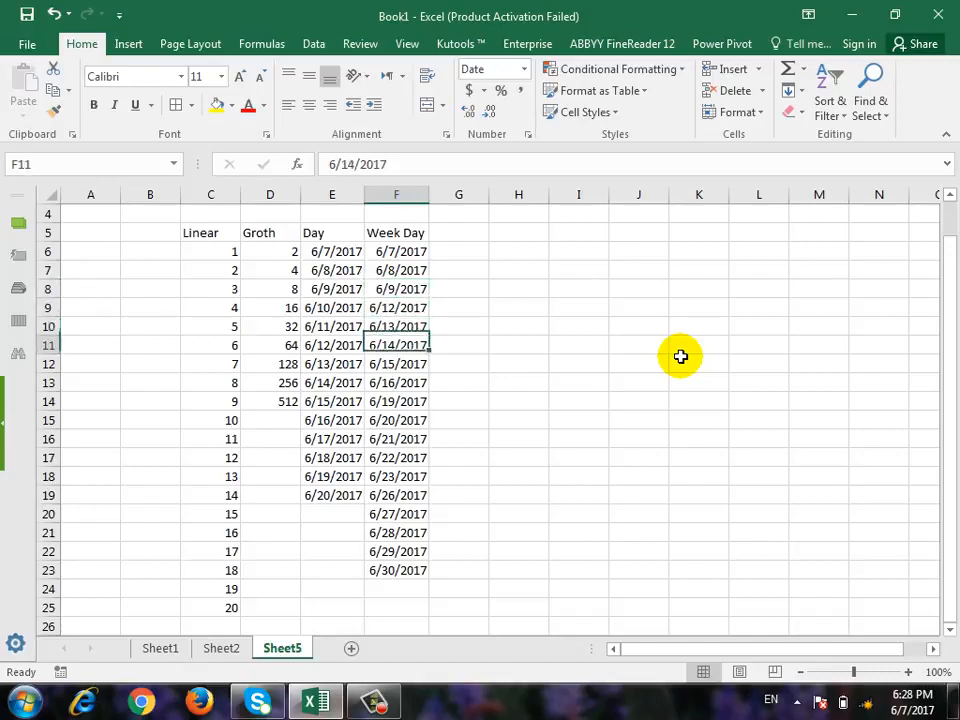
{"action": "key", "text": "Down"}
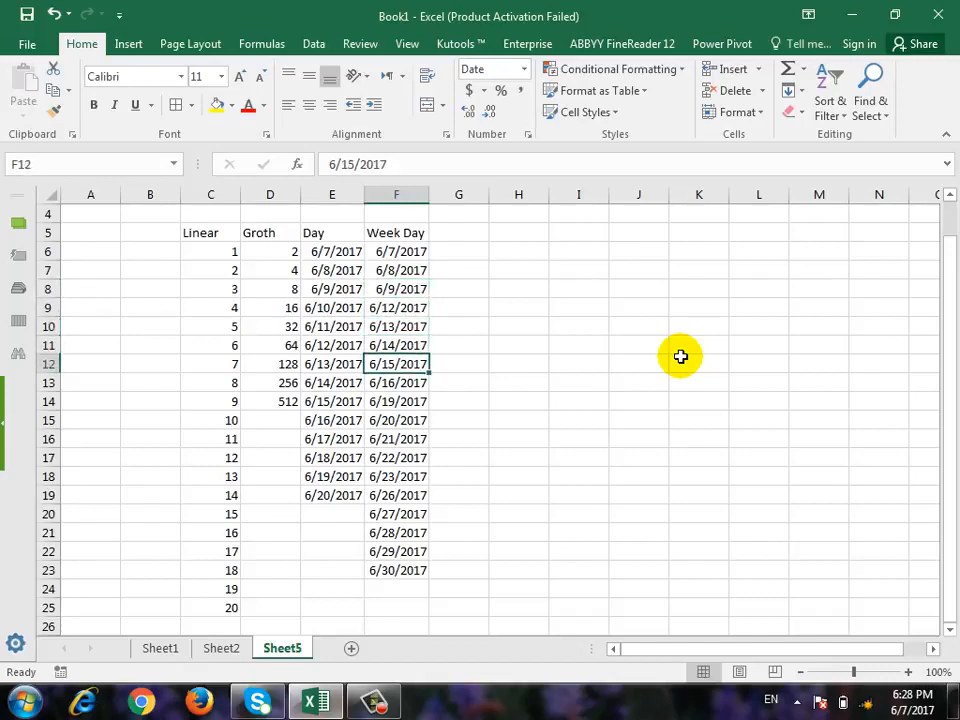
{"action": "key", "text": "Down"}
{"action": "key", "text": "Down"}
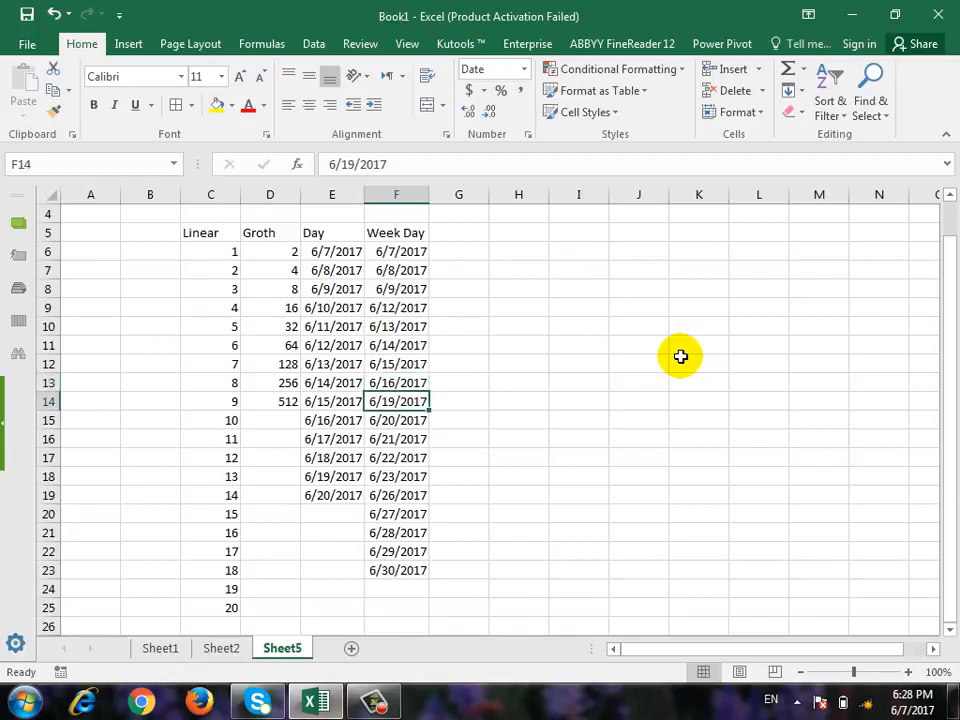
{"action": "key", "text": "Down"}
{"action": "key", "text": "Down"}
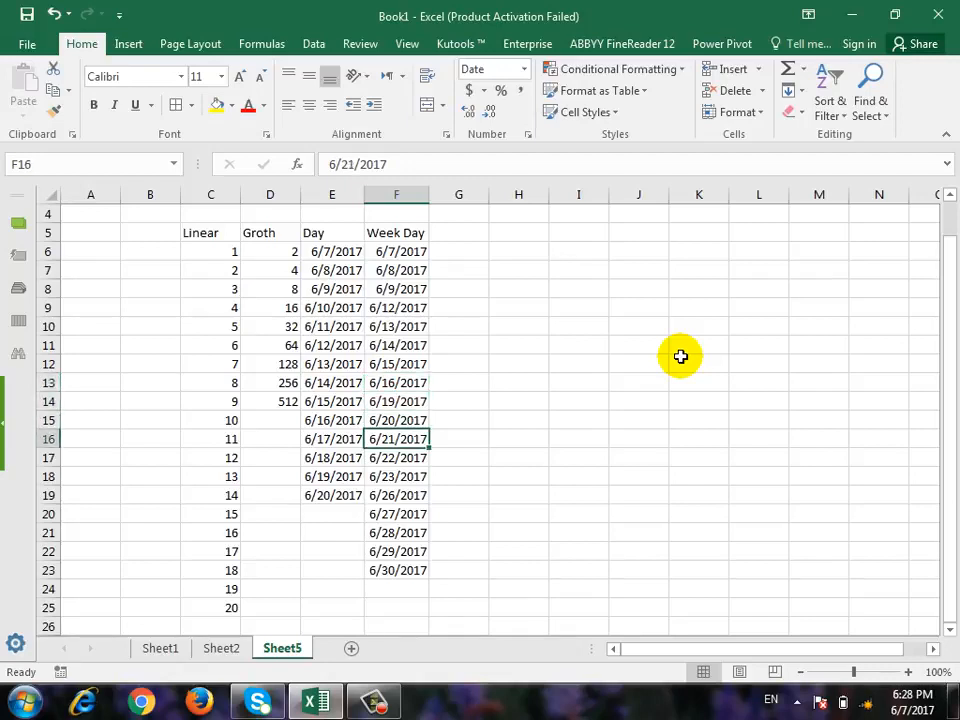
Enter the heading "Month" in G5 and copy the date from F6 into G6.
{"action": "key", "text": "Up"}
{"action": "key", "text": "Up"}
{"action": "key", "text": "Right"}
{"action": "key", "text": "Up"}
{"action": "key", "text": "Up"}
{"action": "key", "text": "Up"}
{"action": "key", "text": "Up"}
{"action": "key", "text": "Up"}
{"action": "key", "text": "Up"}
{"action": "key", "text": "Up"}
{"action": "key", "text": "Up"}
{"action": "key", "text": "Up"}
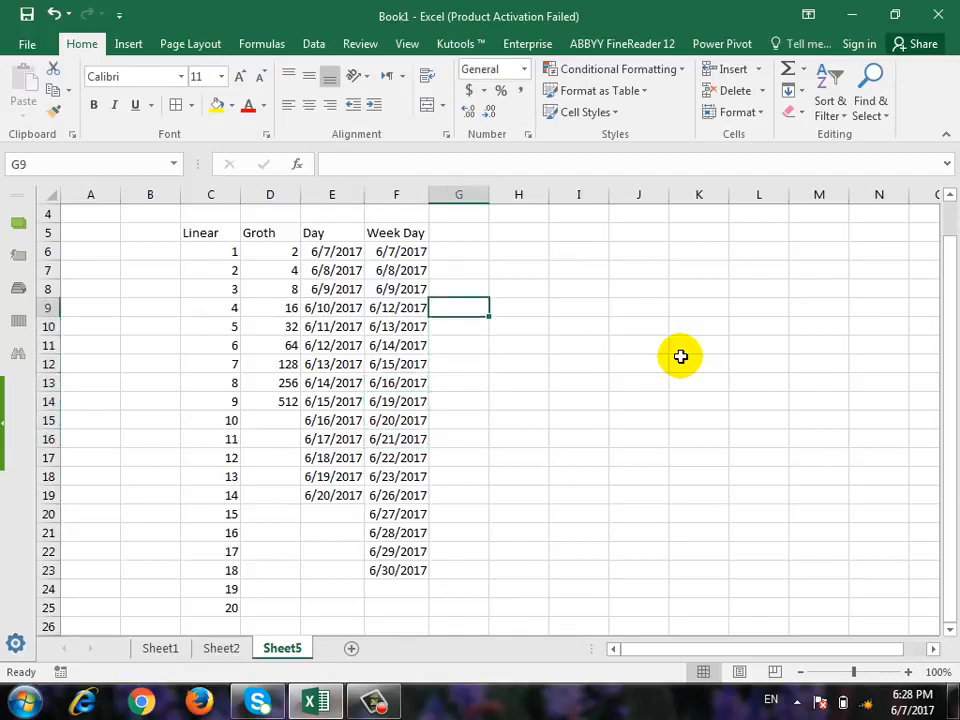
{"action": "type", "text": "Mo"}
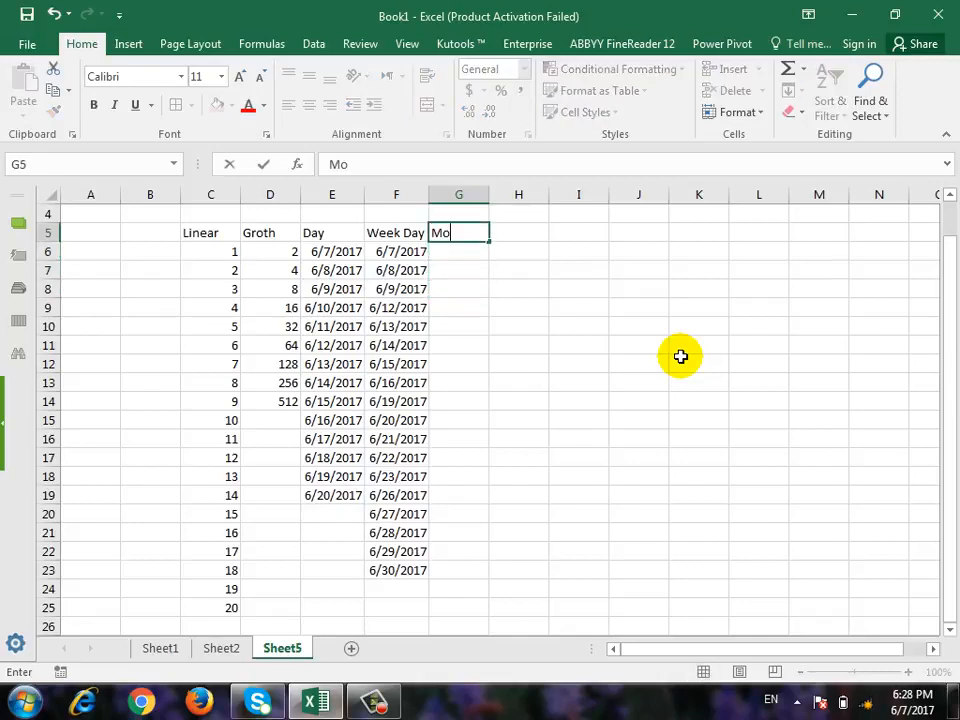
{"action": "type", "text": "nth"}
{"action": "key", "text": "Return"}
{"action": "key", "text": "Left"}
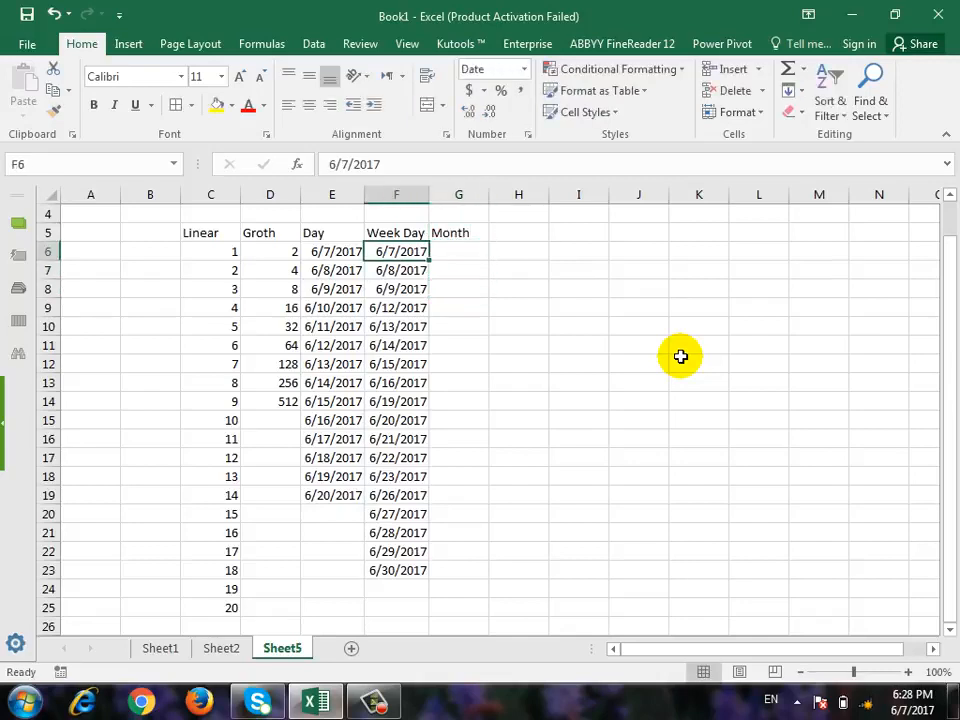
{"action": "key", "text": "ctrl+c"}
{"action": "key", "text": "Right"}
{"action": "key", "text": "ctrl+v"}
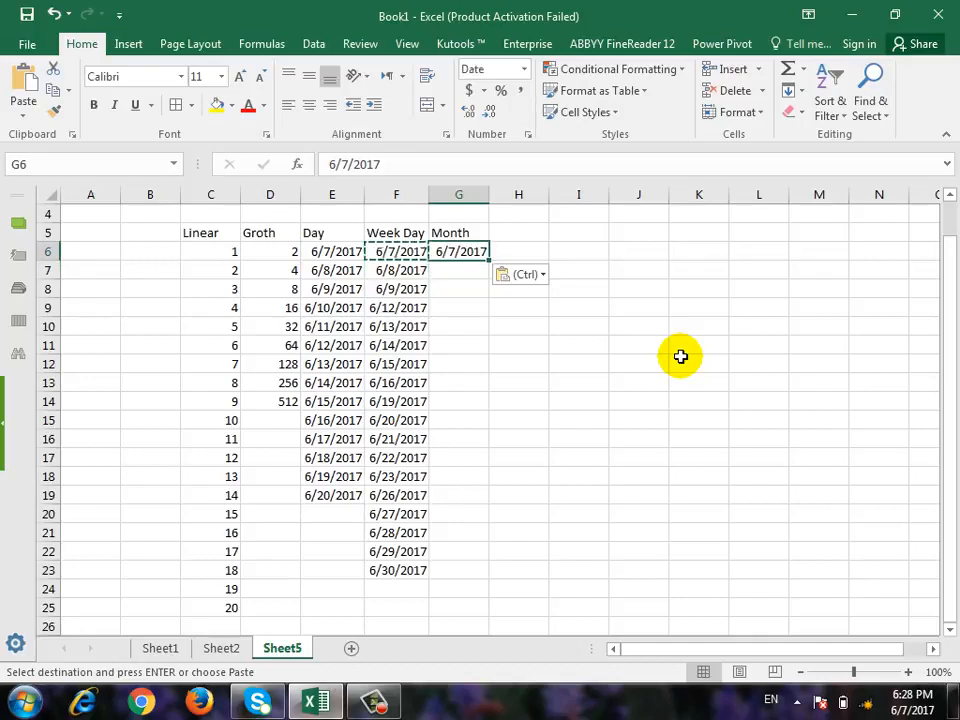
{"action": "key", "text": "Escape"}
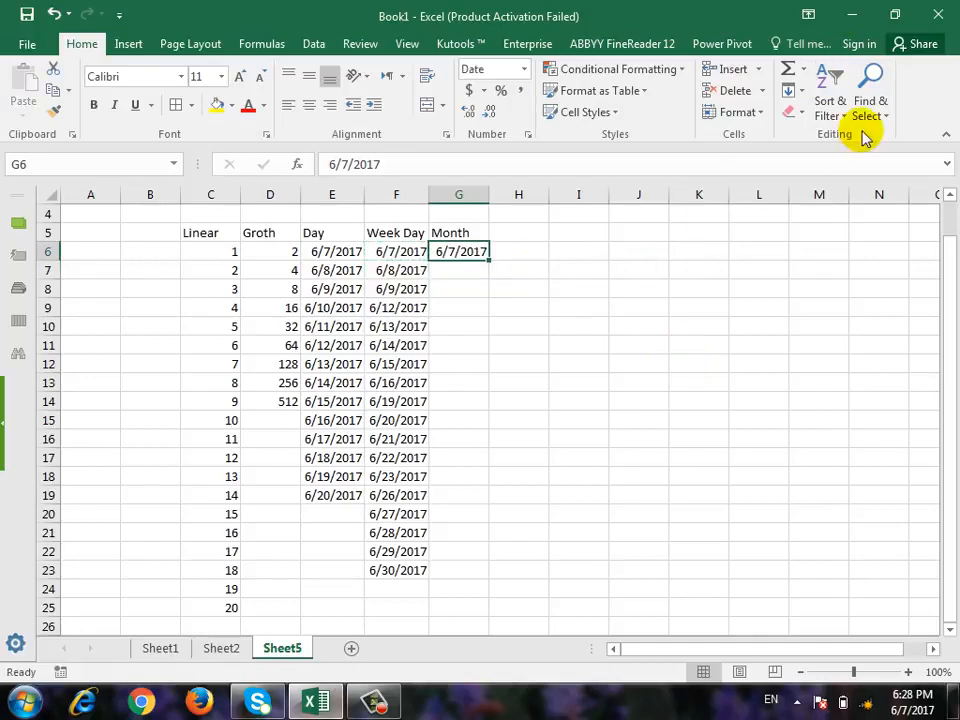
Fill column G from G6 downward with a date series by month, step value 1 and stop value 6/7/2018, and slightly widen the column.
{"action": "left_click", "coordinate": [795, 90]}
{"action": "left_click", "coordinate": [846, 223]}
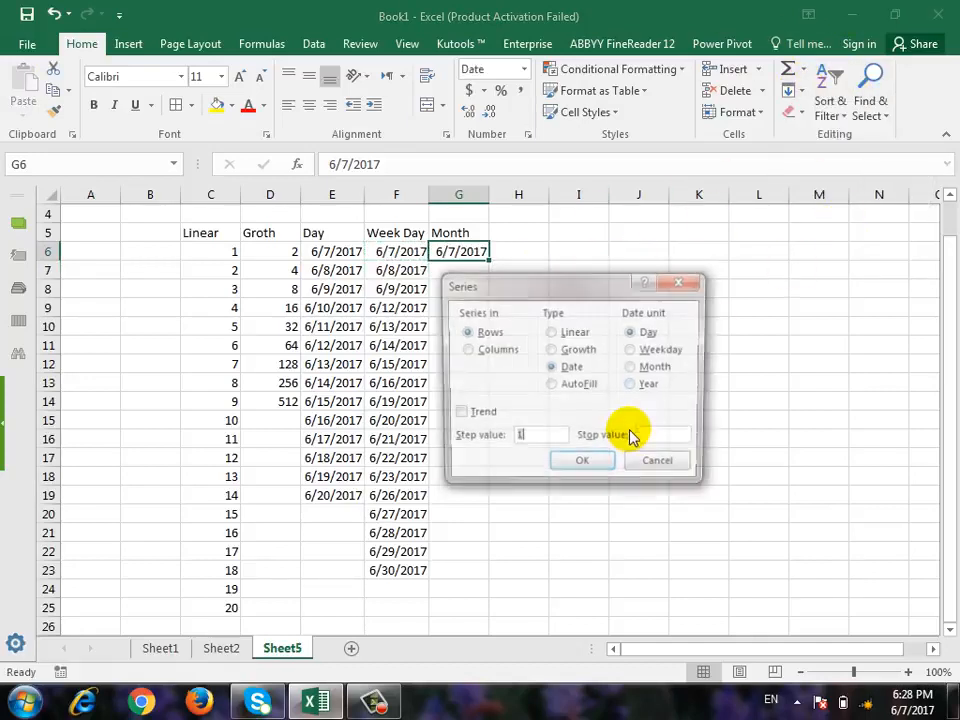
{"action": "left_click", "coordinate": [658, 368]}
{"action": "left_click_drag", "start_coordinate": [624, 283], "coordinate": [704, 276]}
{"action": "left_click_drag", "start_coordinate": [613, 433], "coordinate": [547, 424]}
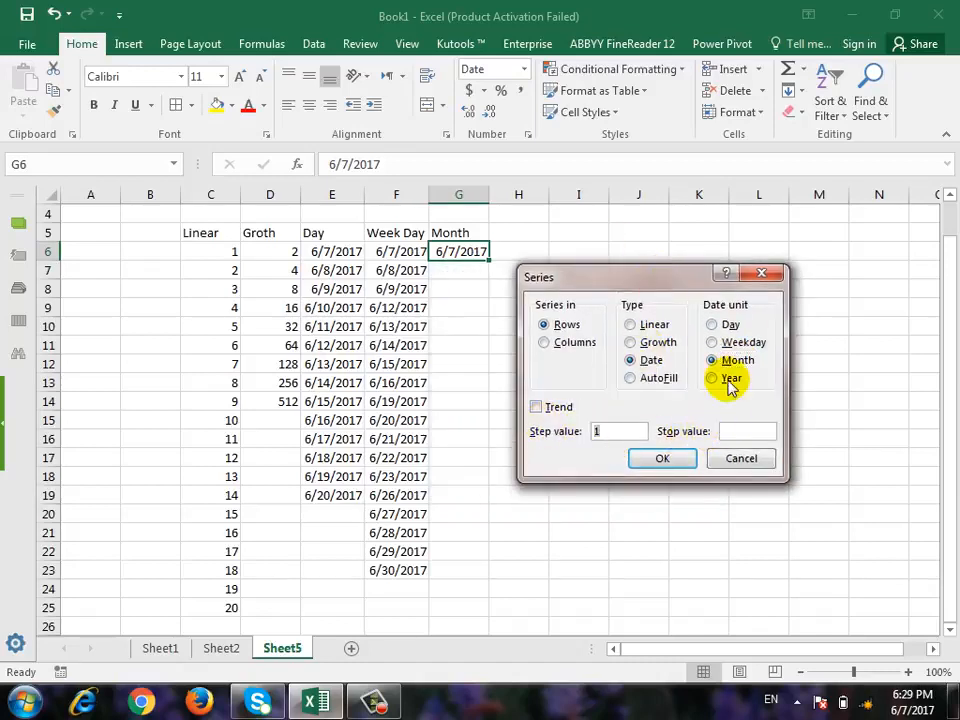
{"action": "left_click", "coordinate": [758, 431]}
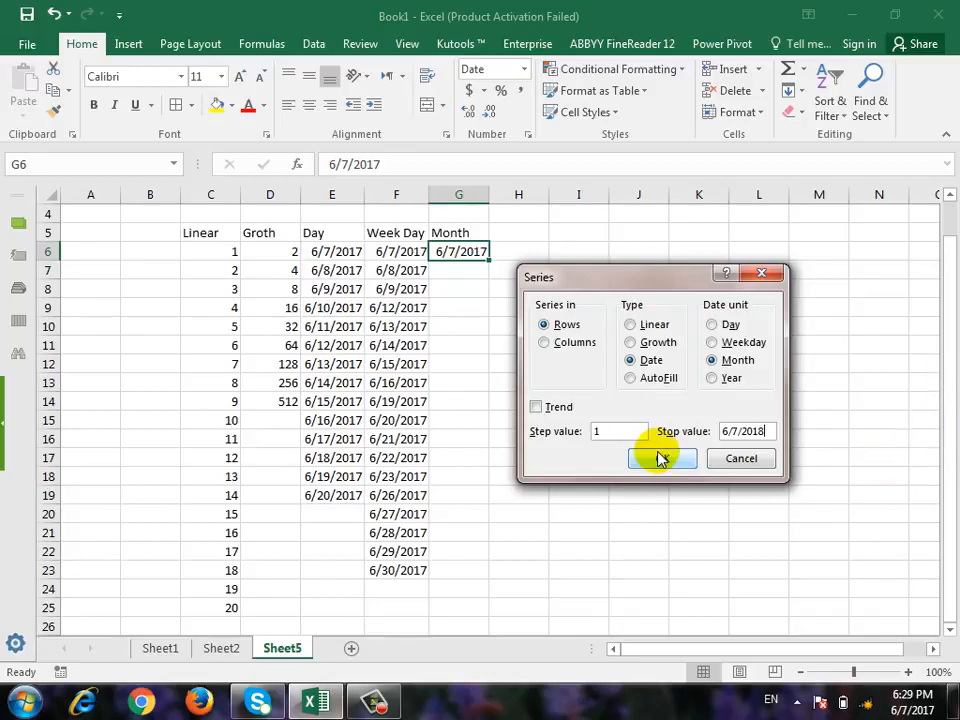
{"action": "left_click", "coordinate": [562, 342]}
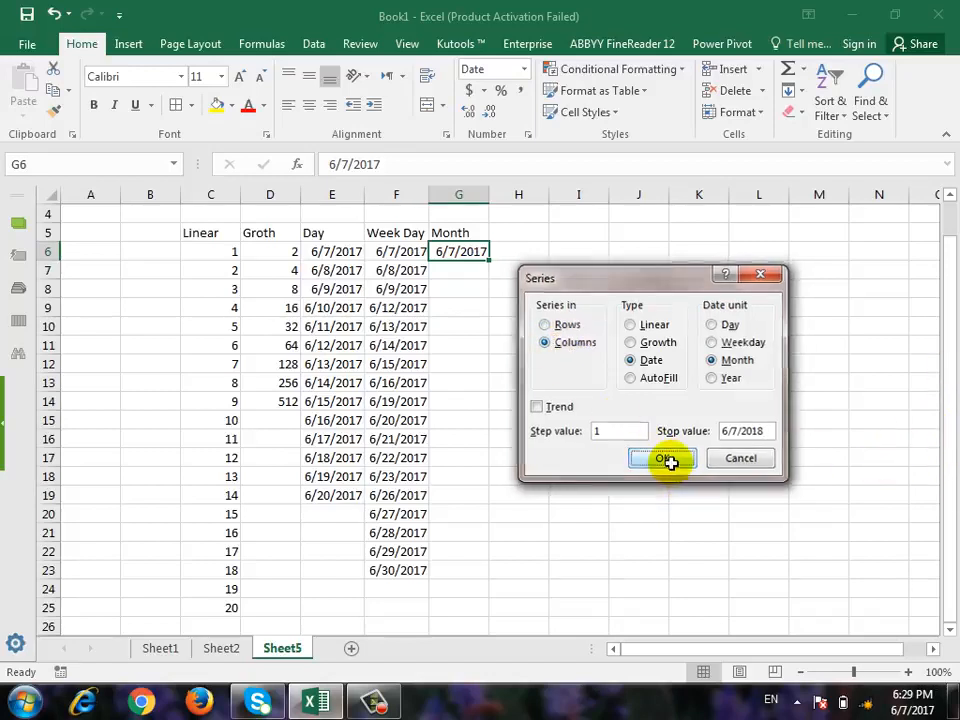
{"action": "left_click", "coordinate": [668, 460]}
{"action": "left_click_drag", "start_coordinate": [492, 200], "coordinate": [494, 200]}
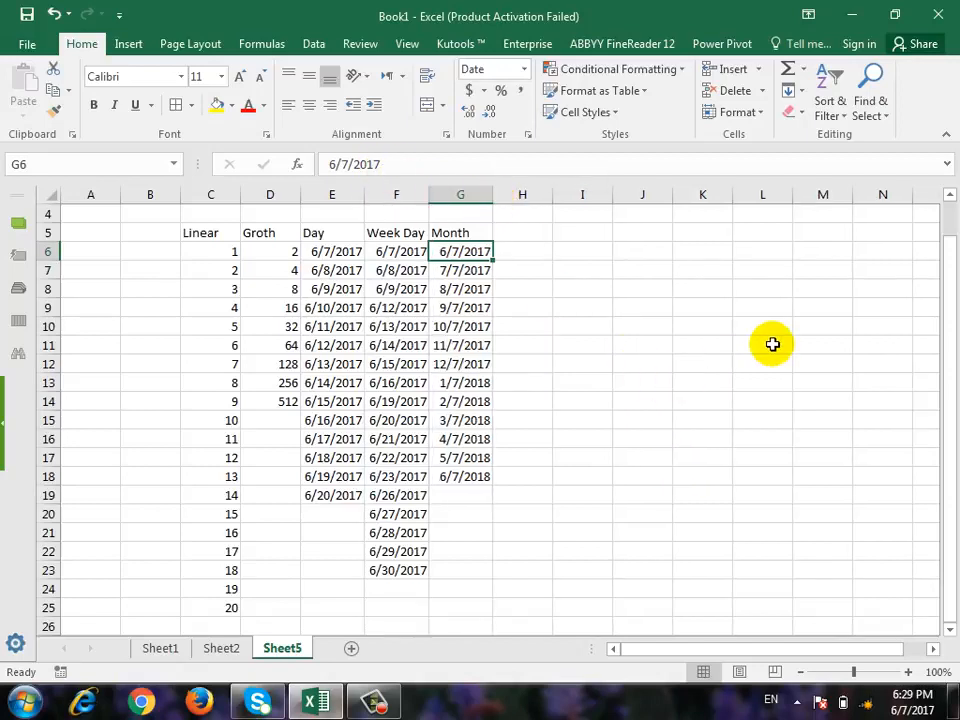
Examine the Month dates in column G from G7 down to G18, checking how month and year advance.
{"action": "key", "text": "Down"}
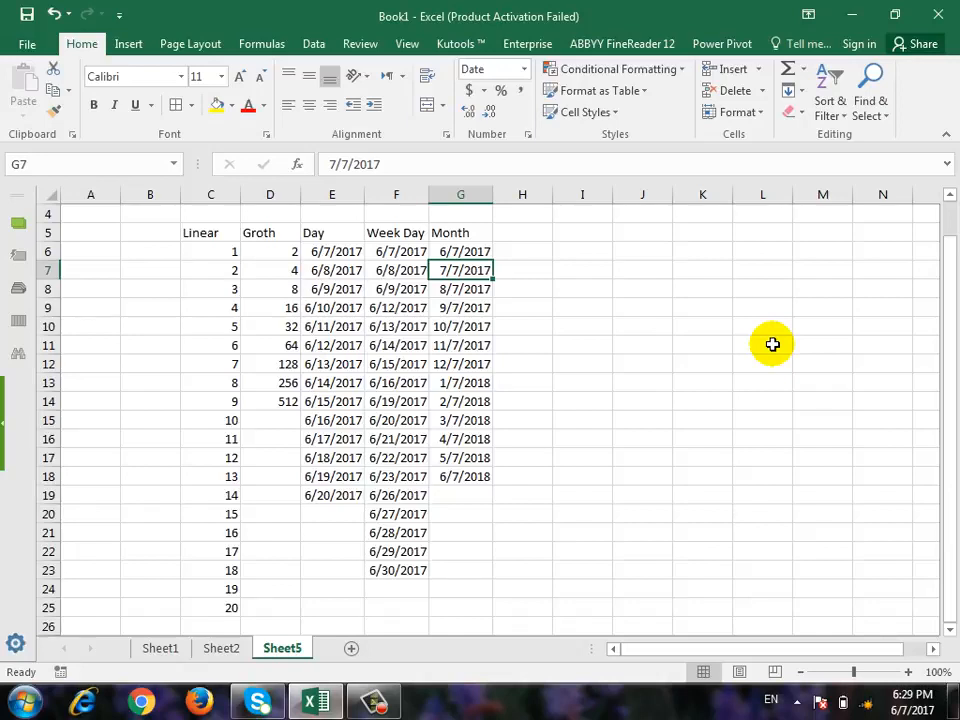
{"action": "key", "text": "Down"}
{"action": "key", "text": "Down"}
{"action": "key", "text": "Down"}
{"action": "key", "text": "Down"}
{"action": "key", "text": "Down"}
{"action": "key", "text": "Down"}
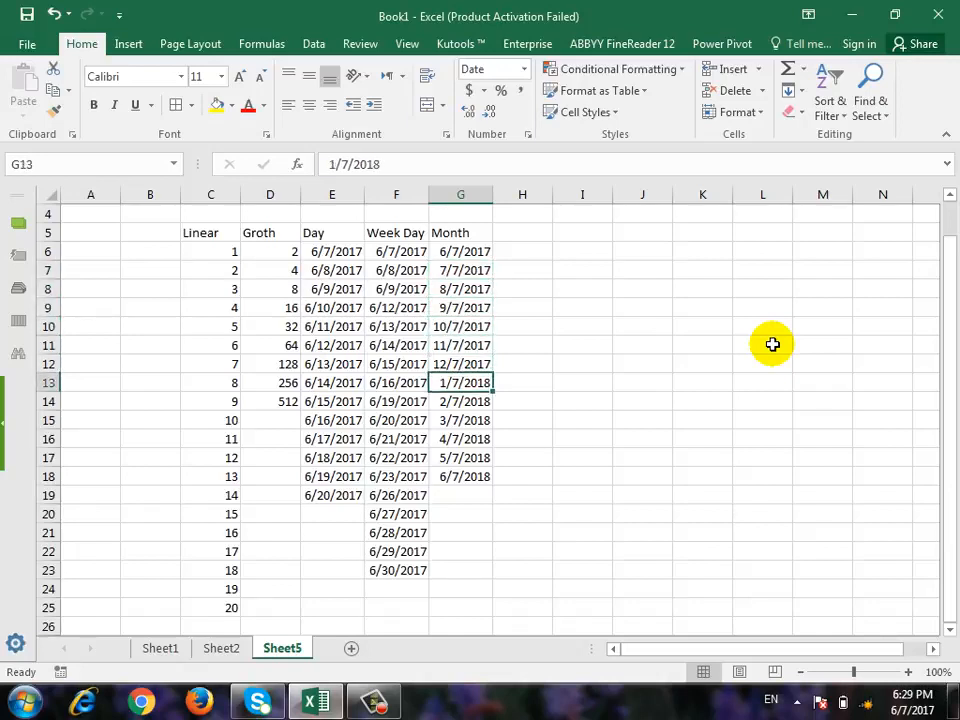
{"action": "key", "text": "Down"}
{"action": "key", "text": "Down"}
{"action": "key", "text": "Down"}
{"action": "key", "text": "Down"}
{"action": "key", "text": "Down"}
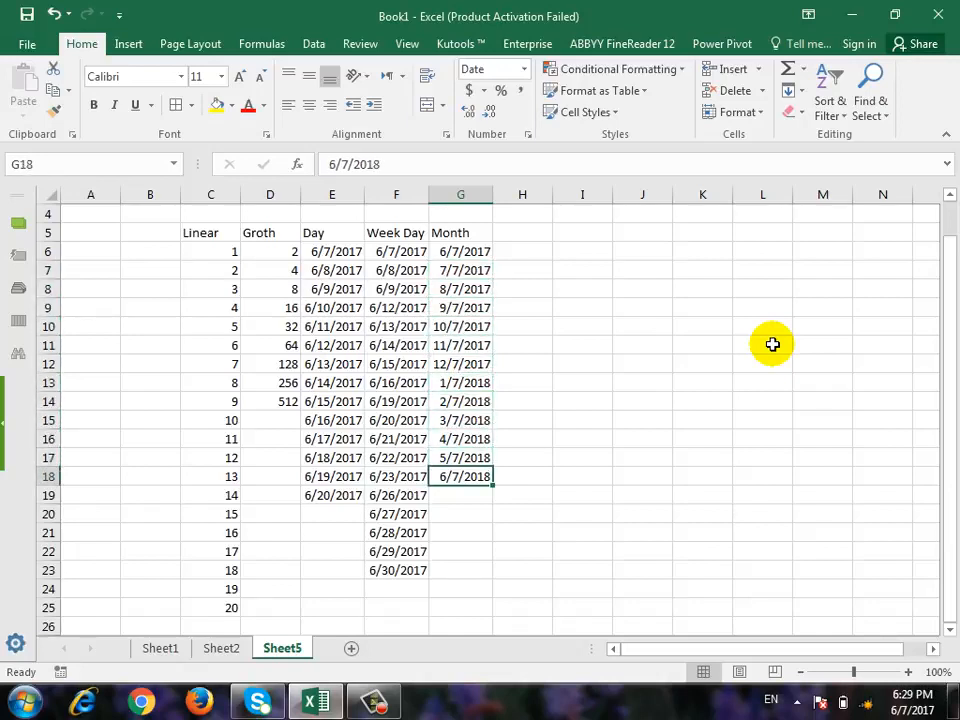
{"action": "key", "text": "Up"}
{"action": "key", "text": "Up"}
{"action": "key", "text": "Up"}
{"action": "key", "text": "Up"}
{"action": "key", "text": "Up"}
{"action": "key", "text": "Up"}
{"action": "key", "text": "Up"}
{"action": "key", "text": "Up"}
{"action": "key", "text": "Up"}
{"action": "key", "text": "Up"}
{"action": "key", "text": "Up"}
{"action": "key", "text": "Up"}
{"action": "key", "text": "Up"}
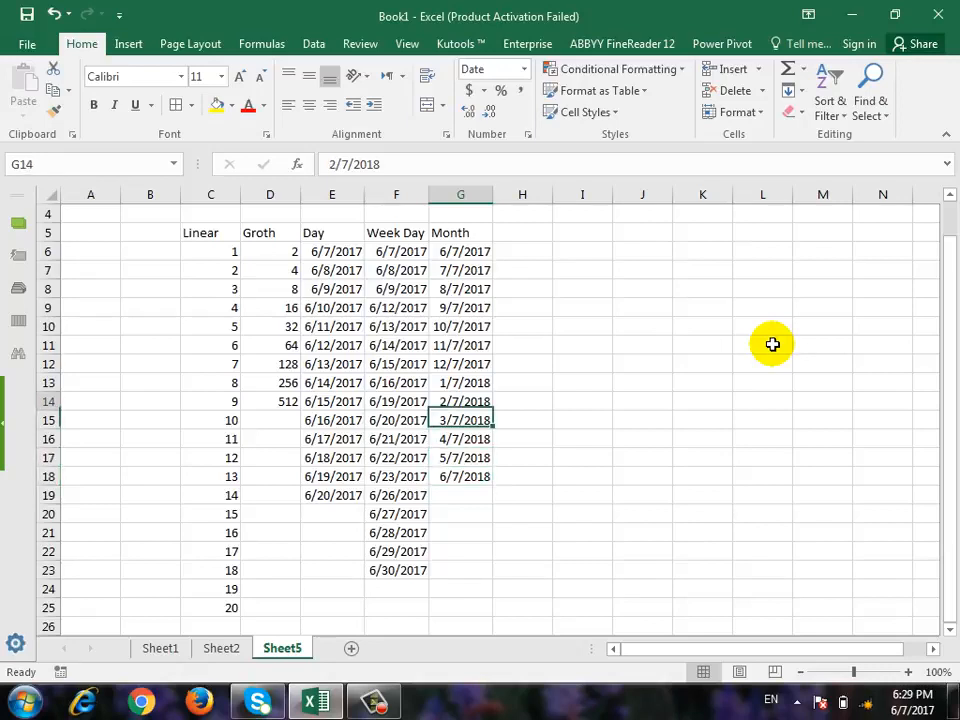
Enter the heading "Year" in H5 and copy the date from G6 into H6.
{"action": "key", "text": "Right"}
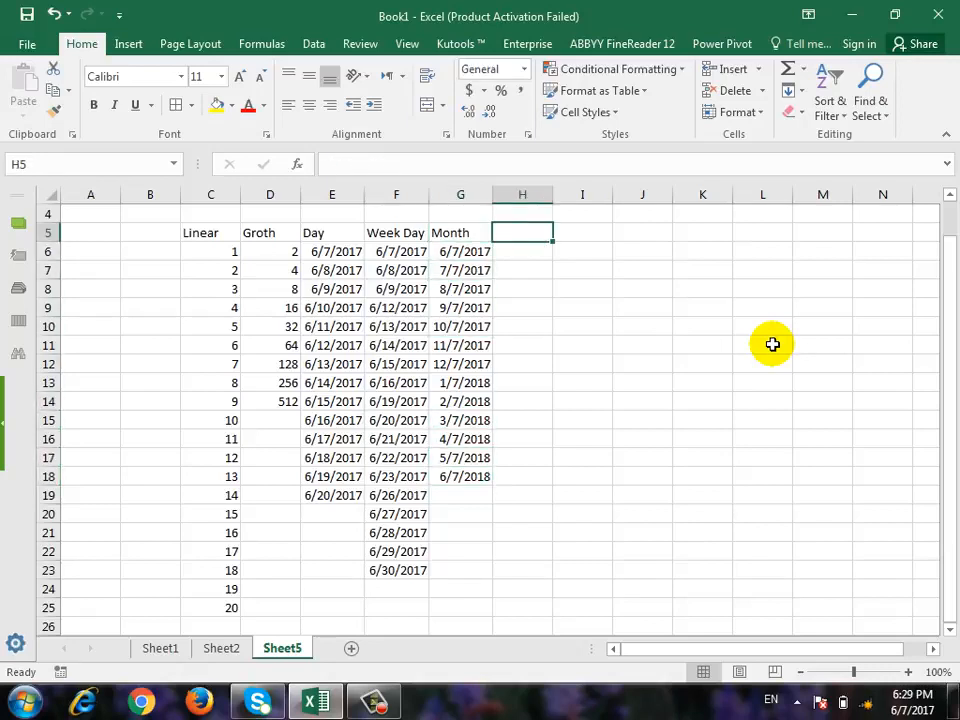
{"action": "type", "text": "Year"}
{"action": "key", "text": "Return"}
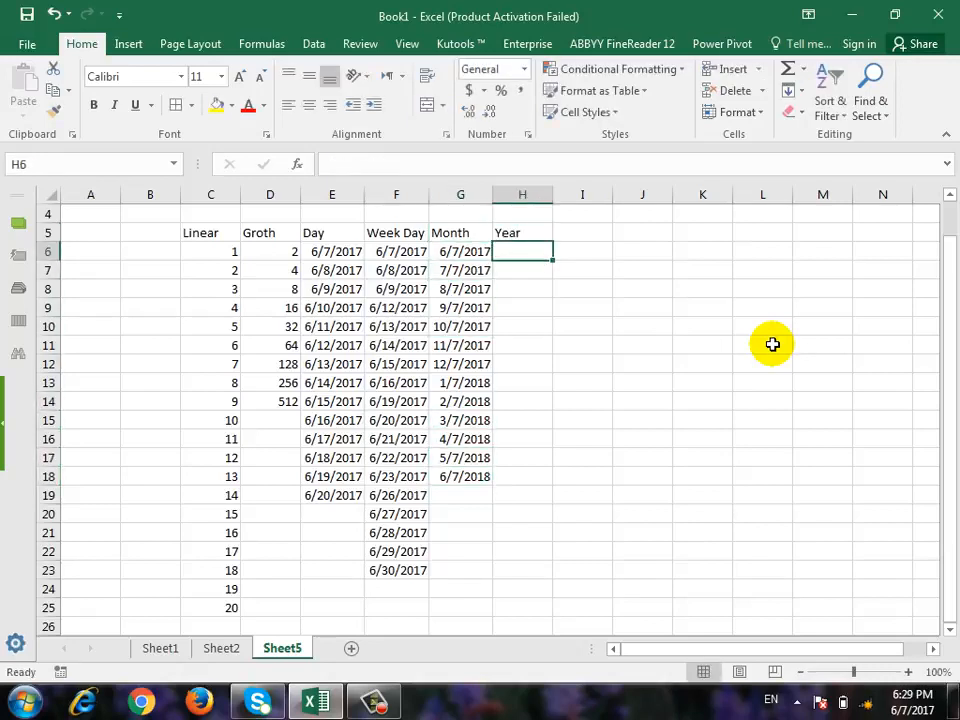
{"action": "key", "text": "Left"}
{"action": "key", "text": "ctrl+c"}
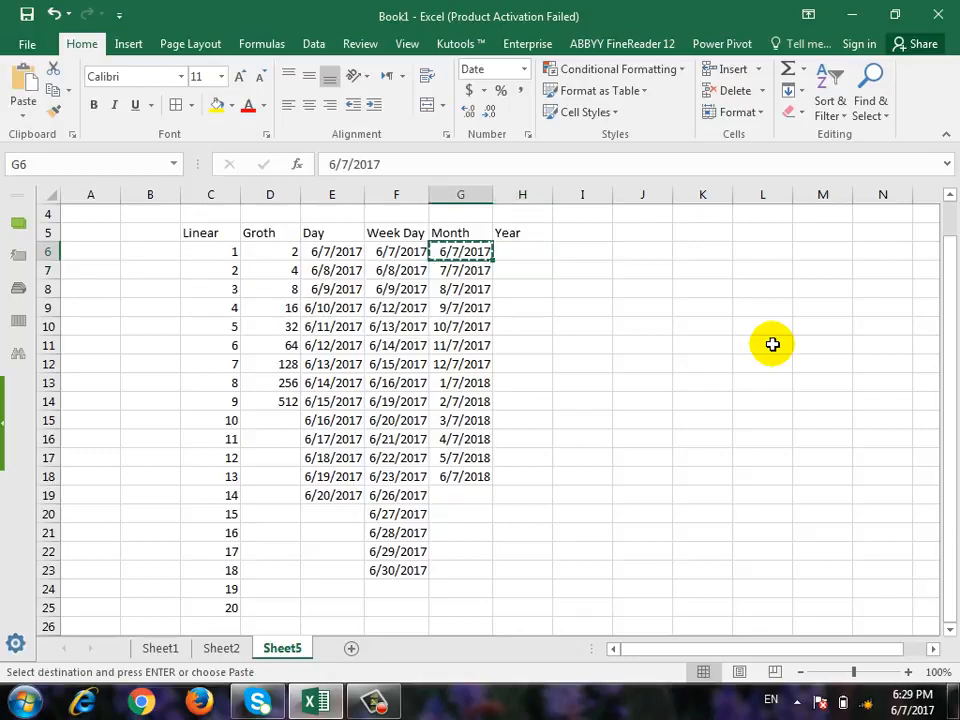
{"action": "key", "text": "Right"}
{"action": "key", "text": "ctrl+v"}
{"action": "key", "text": "Escape"}
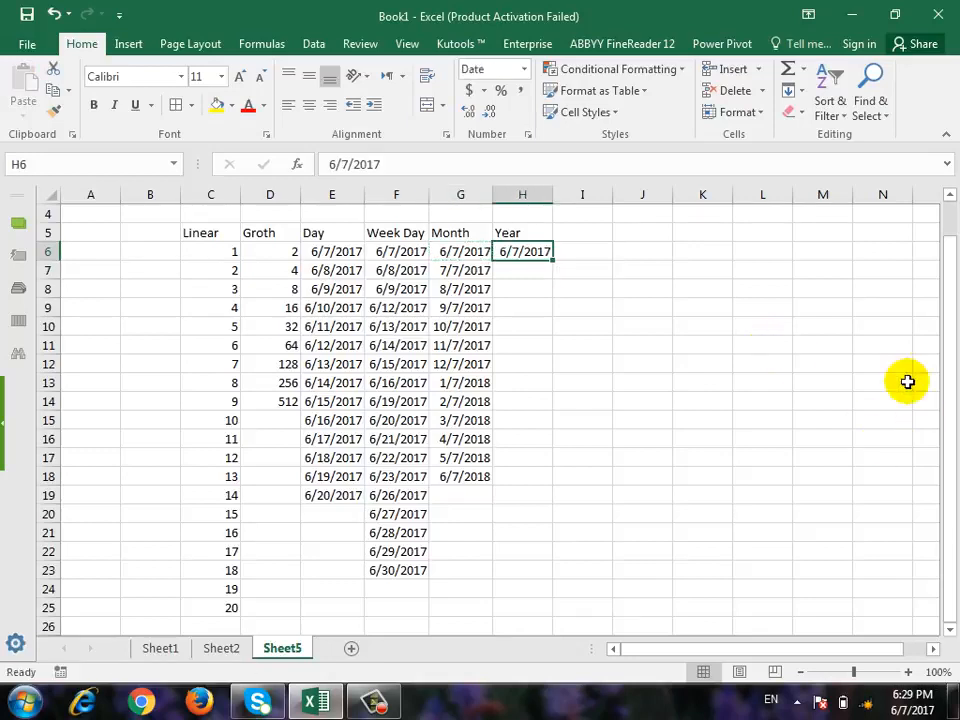
Fill column H from H6 downward with a date series by year, step value 1 and stop value 6/7/2030.
{"action": "left_click", "coordinate": [808, 90]}
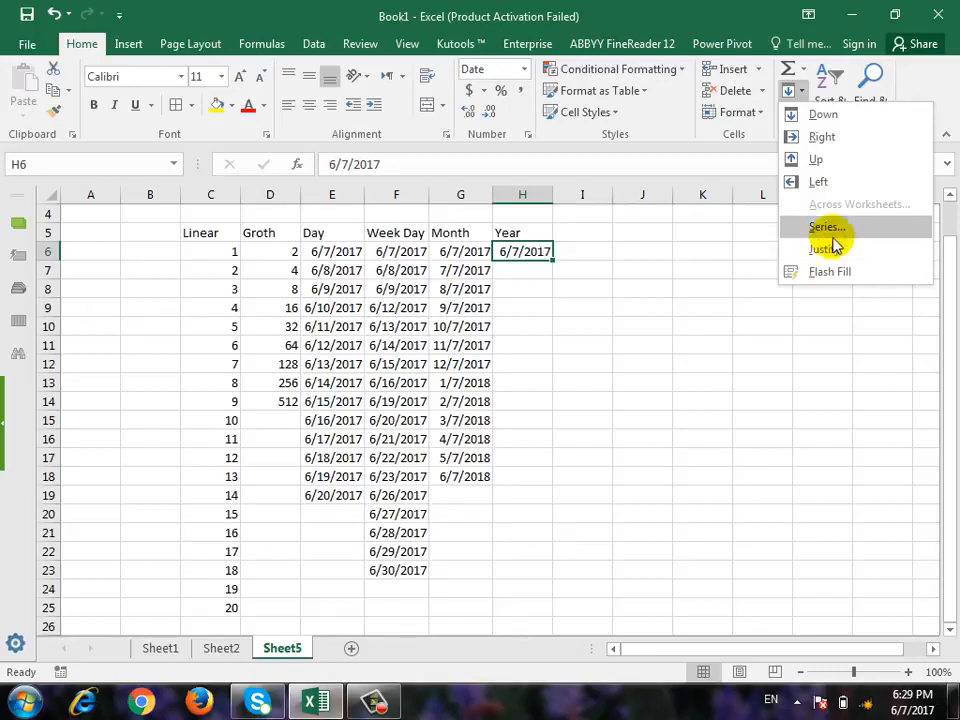
{"action": "left_click", "coordinate": [827, 230]}
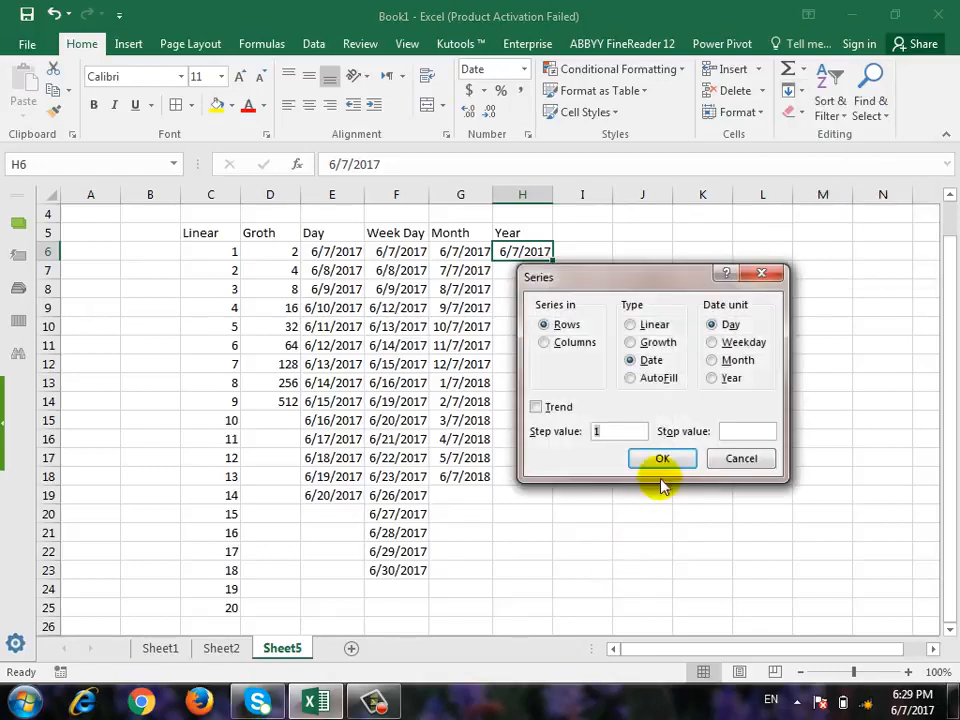
{"action": "left_click", "coordinate": [733, 378]}
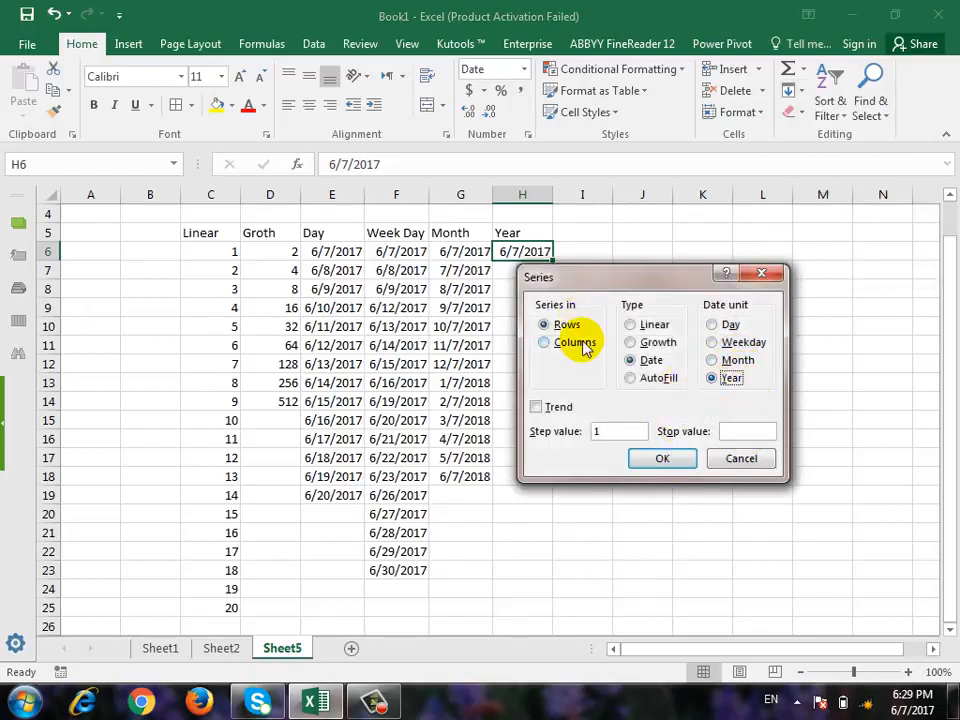
{"action": "left_click", "coordinate": [619, 433]}
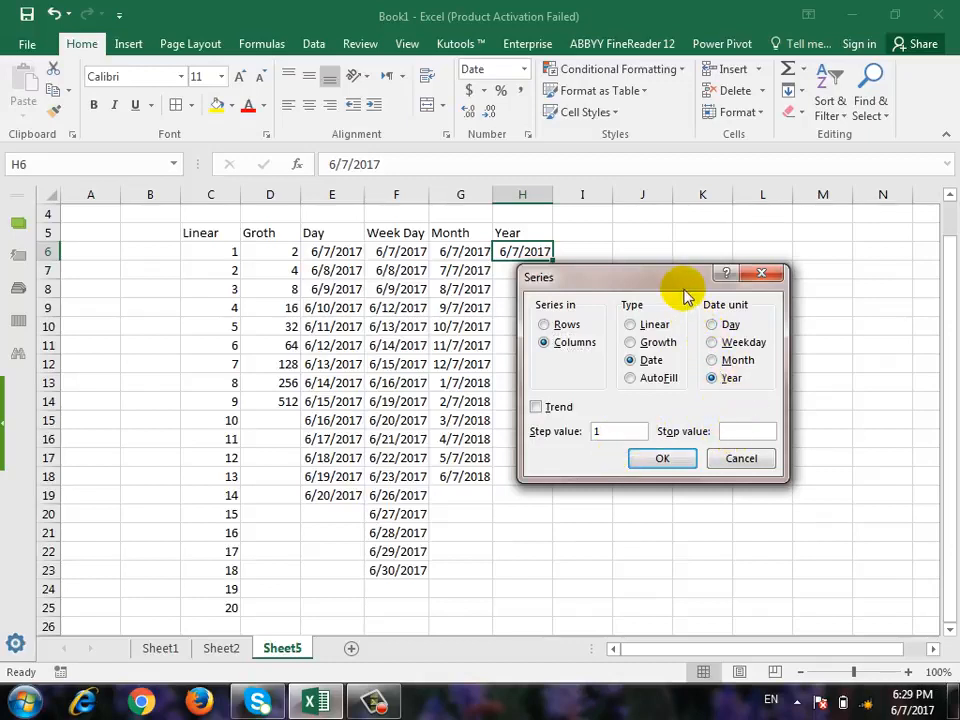
{"action": "left_click_drag", "start_coordinate": [680, 283], "coordinate": [728, 353]}
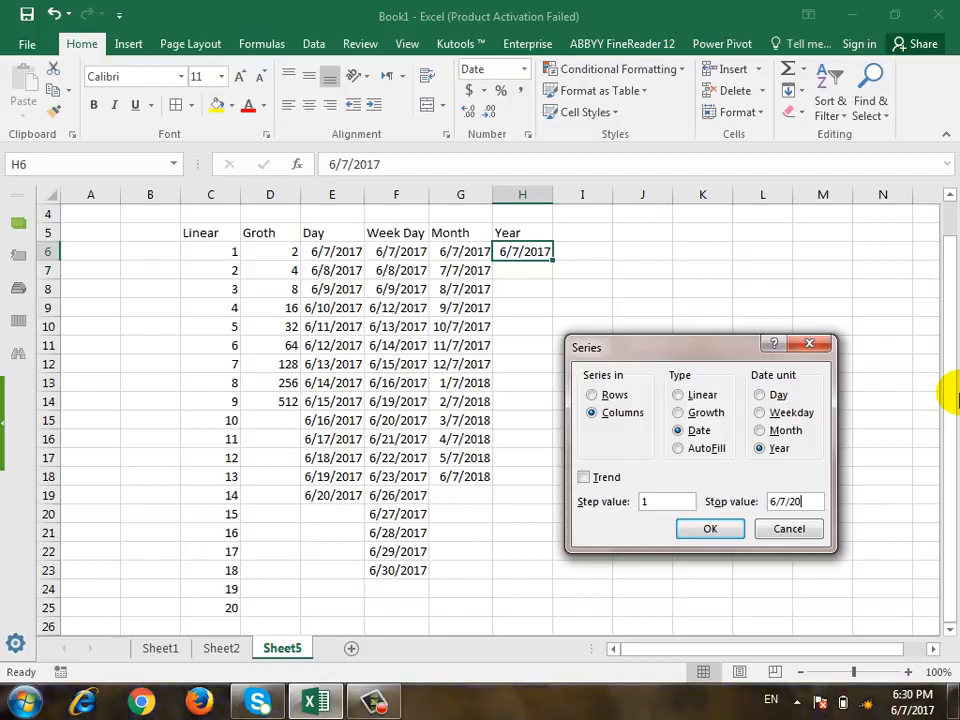
{"action": "left_click", "coordinate": [684, 528]}
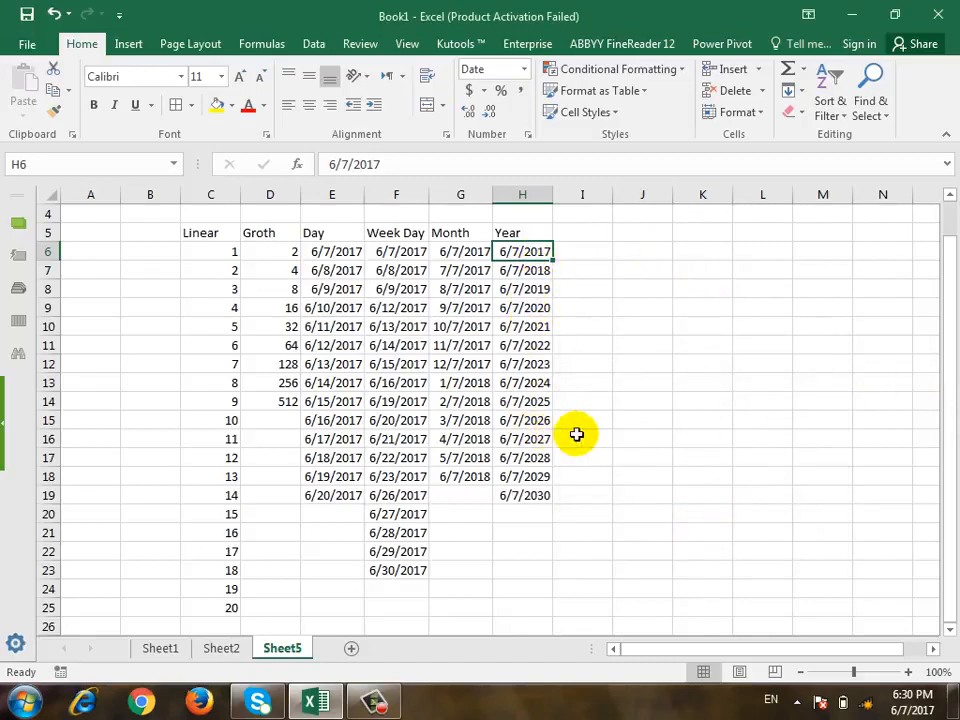
{"action": "left_click", "coordinate": [760, 93]}
{"action": "left_click", "coordinate": [790, 89]}
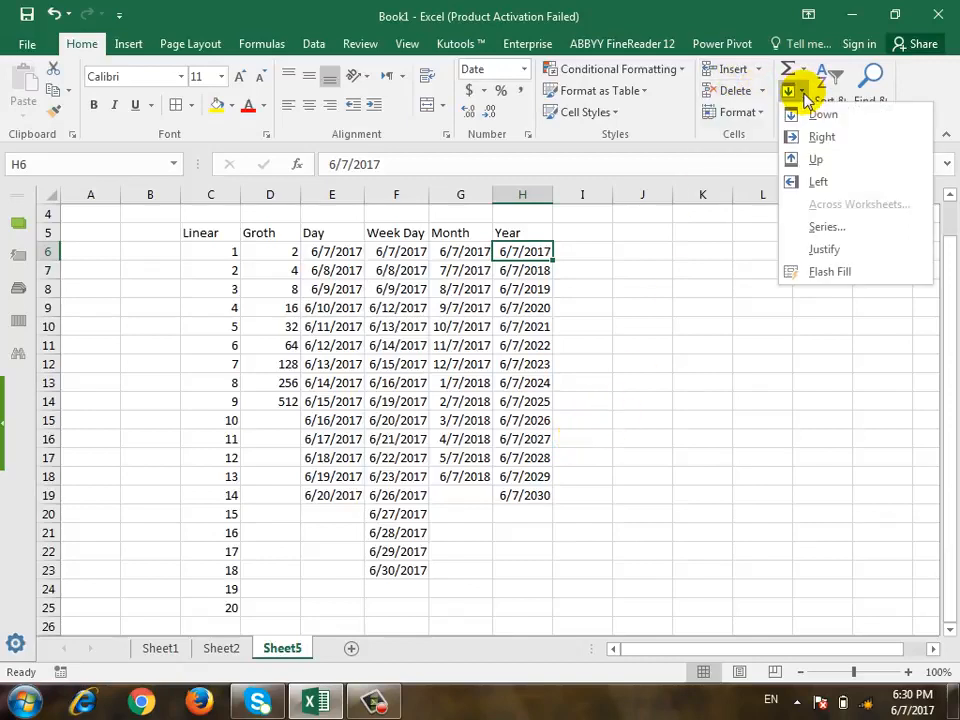
{"action": "left_click", "coordinate": [803, 226]}
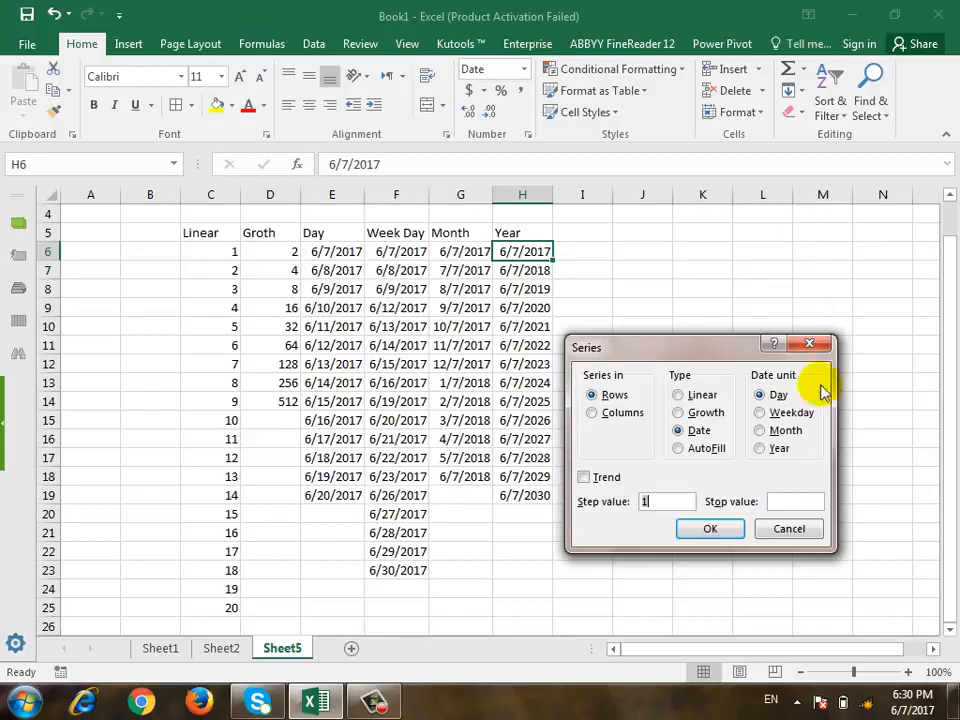
{"action": "left_click", "coordinate": [810, 345]}
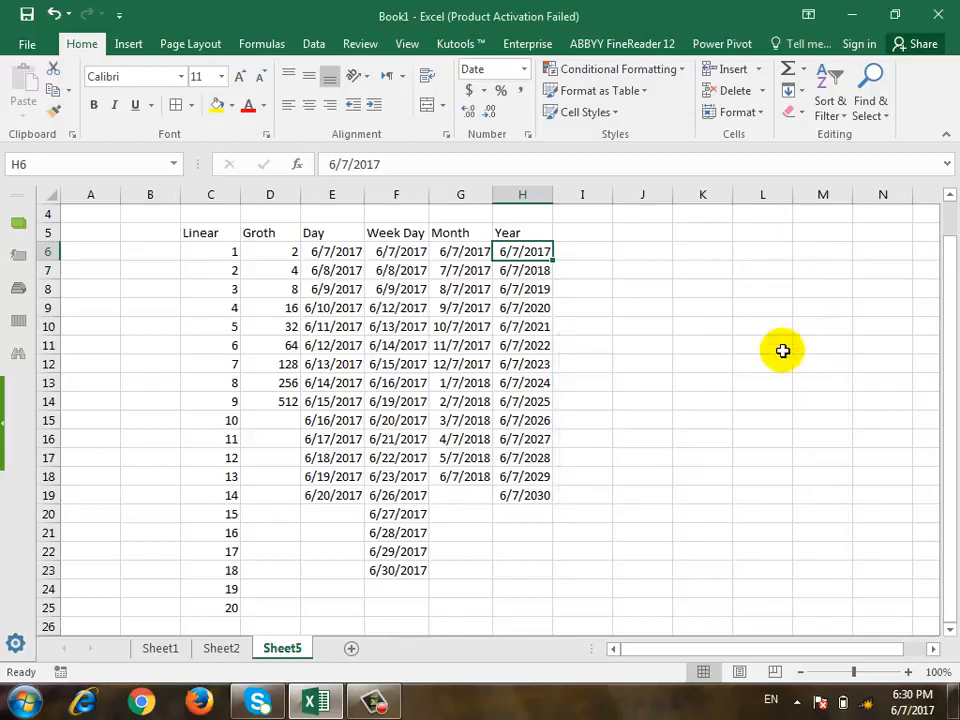
{"action": "left_click", "coordinate": [702, 289]}
{"action": "left_click", "coordinate": [618, 321]}
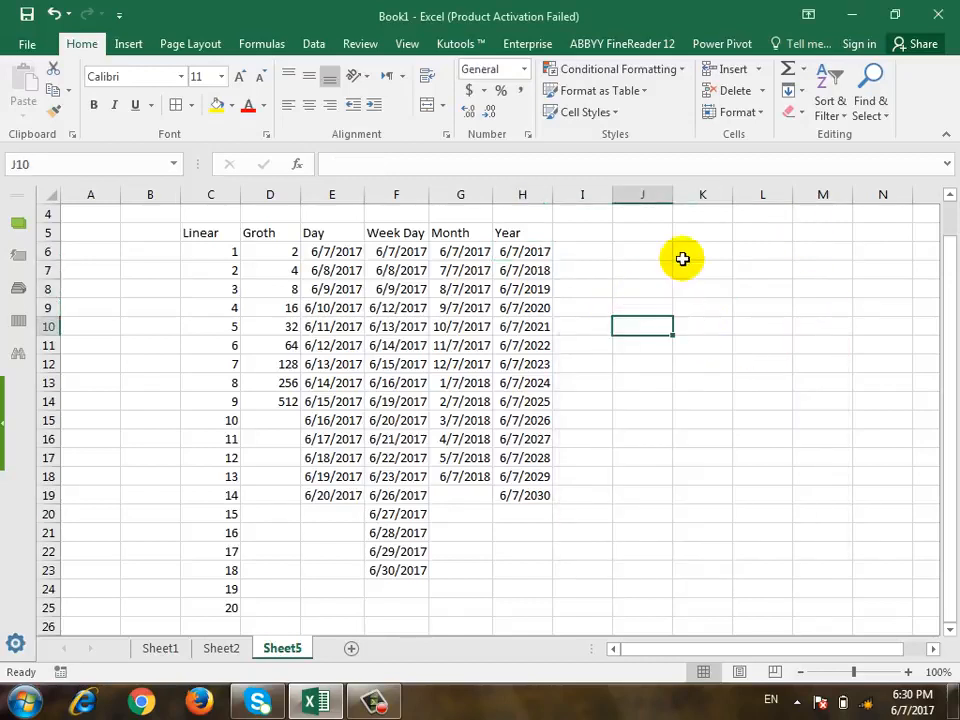
{"action": "left_click", "coordinate": [798, 99]}
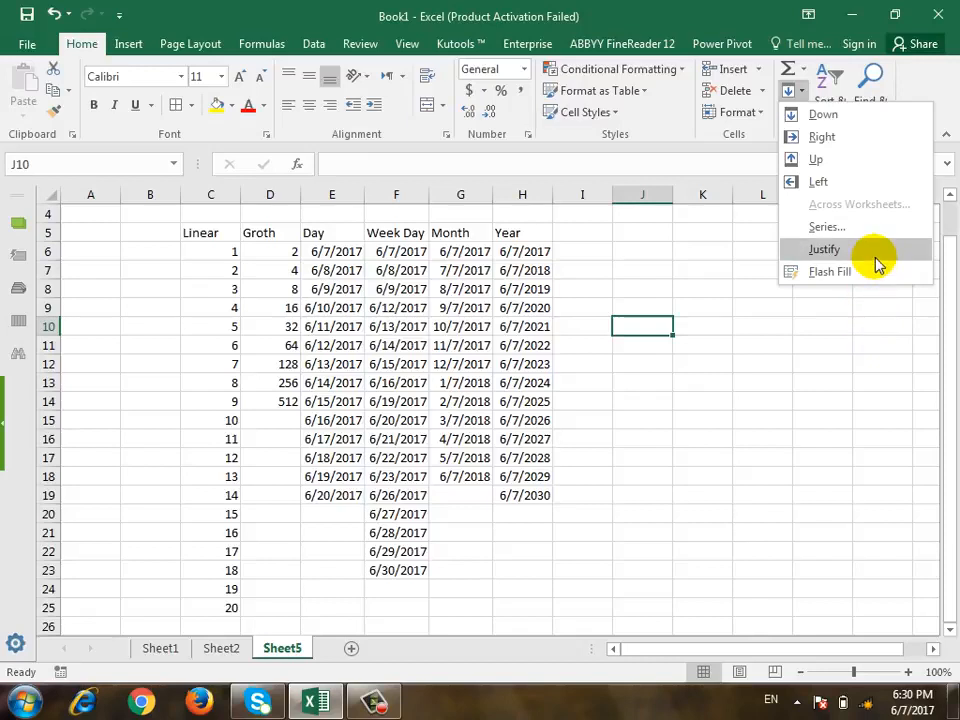
{"action": "left_click", "coordinate": [678, 386]}
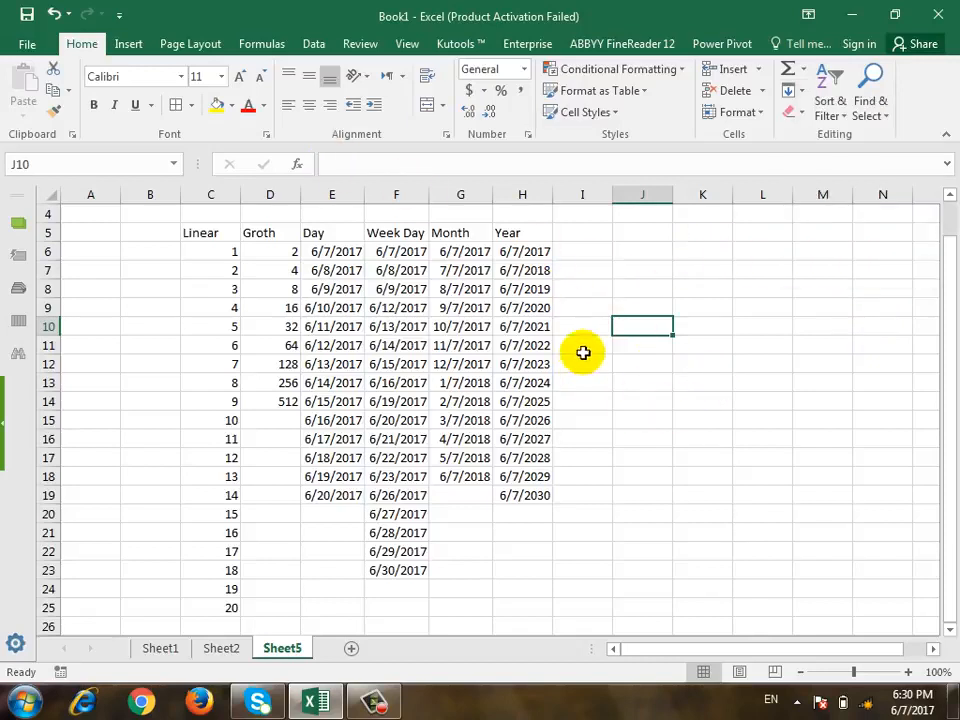
Enter the same short first name in cells J8, J9 and J10, correcting the misspelled entry in J10.
{"action": "left_click", "coordinate": [658, 290]}
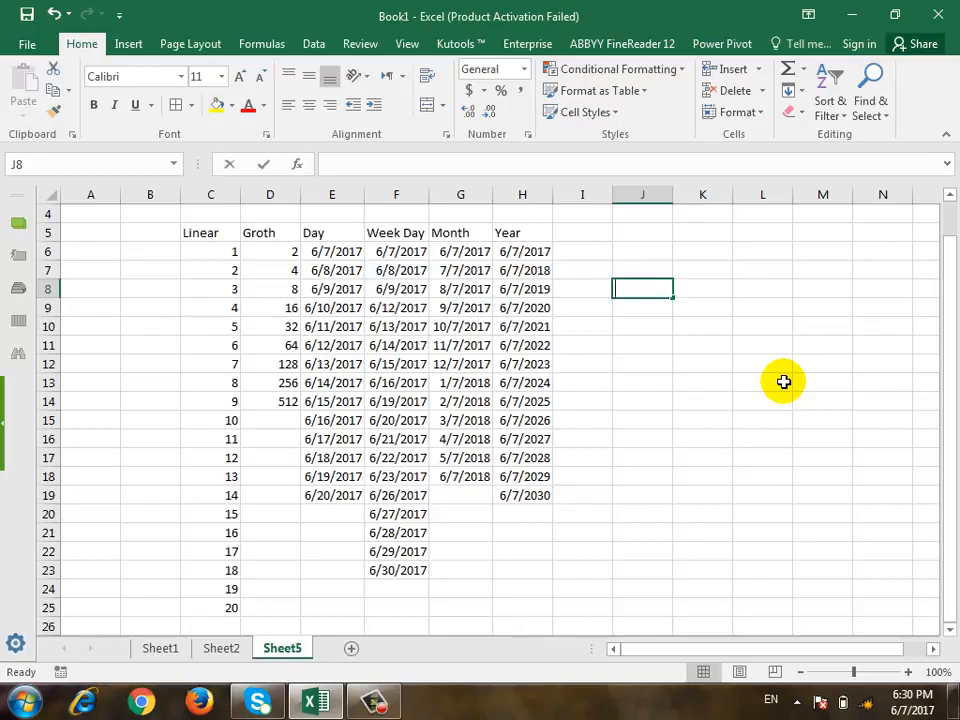
{"action": "type", "text": "ali"}
{"action": "key", "text": "Return"}
{"action": "type", "text": "ali"}
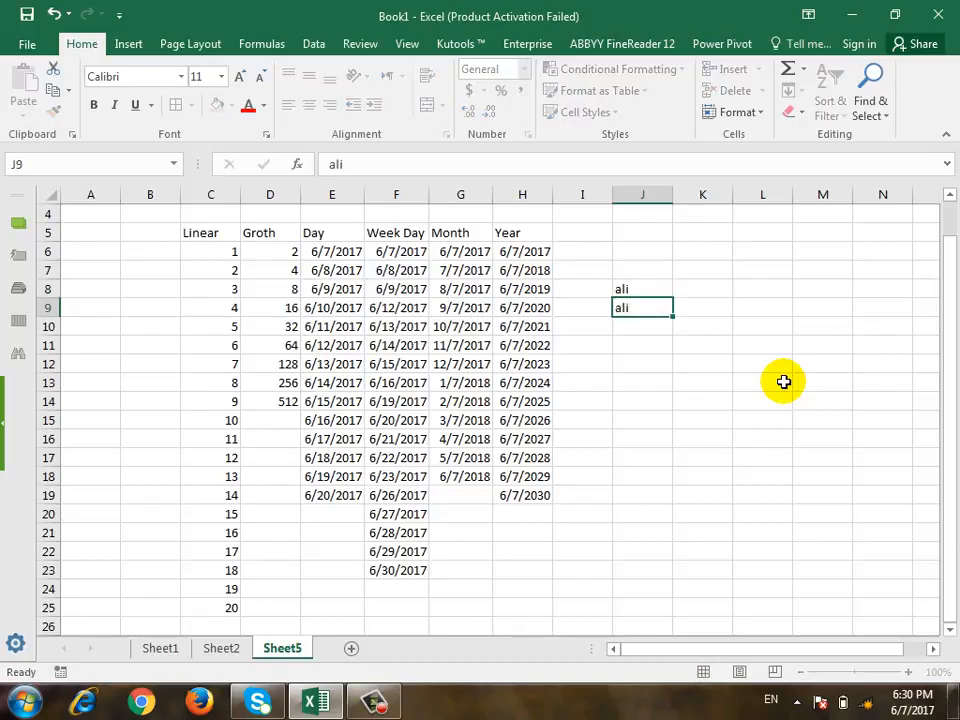
{"action": "key", "text": "Return"}
{"action": "type", "text": "ai"}
{"action": "key", "text": "Return"}
{"action": "key", "text": "Up"}
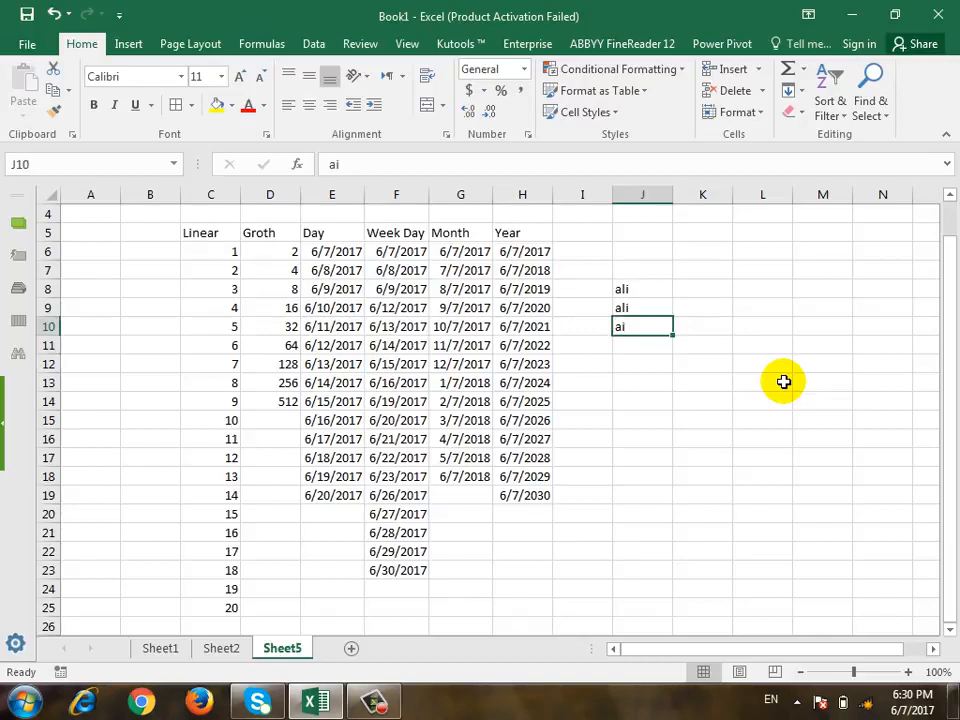
{"action": "type", "text": "ali"}
{"action": "key", "text": "Return"}
Combine the three names in J8:J10 into cell J8 with Fill Justify.
{"action": "key", "text": "Up"}
{"action": "key", "text": "Up"}
{"action": "key", "text": "Up"}
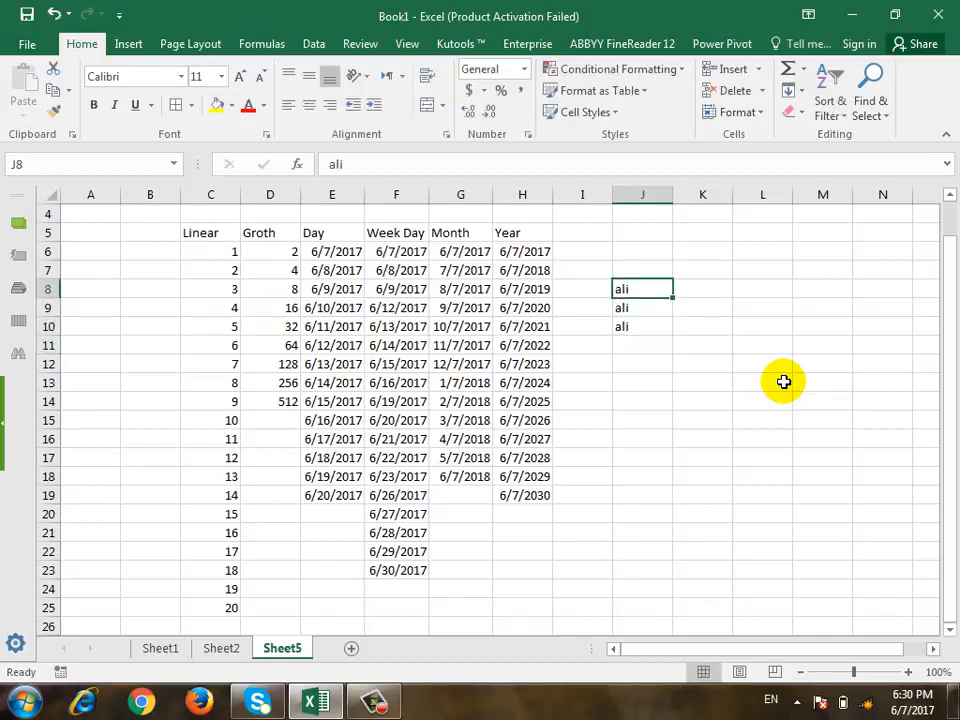
{"action": "key", "text": "shift+Down"}
{"action": "key", "text": "shift+Down"}
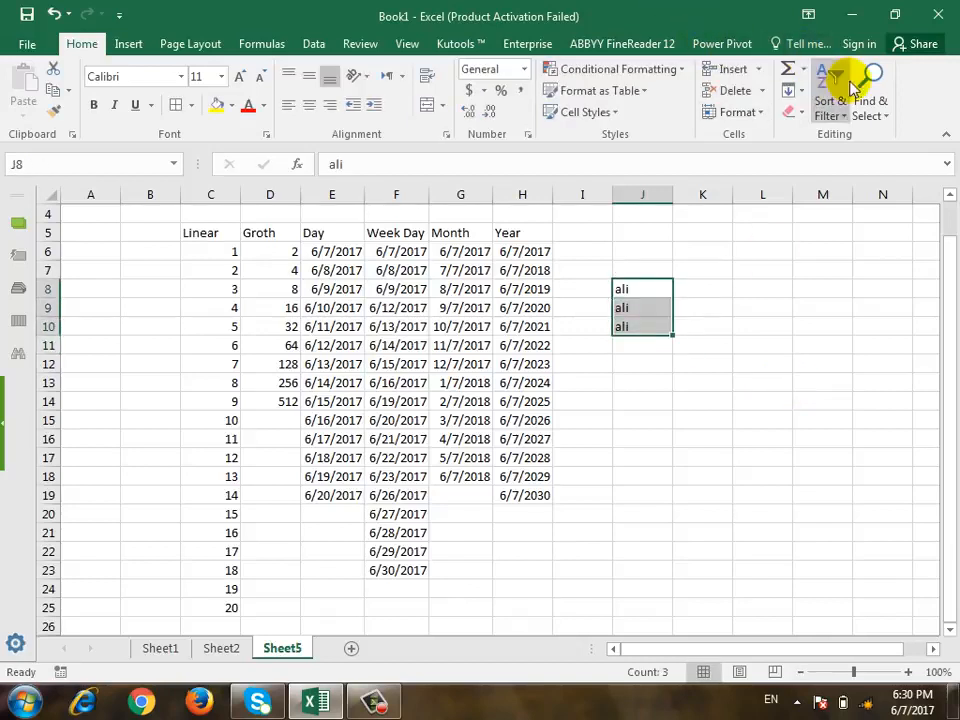
{"action": "left_click", "coordinate": [791, 90]}
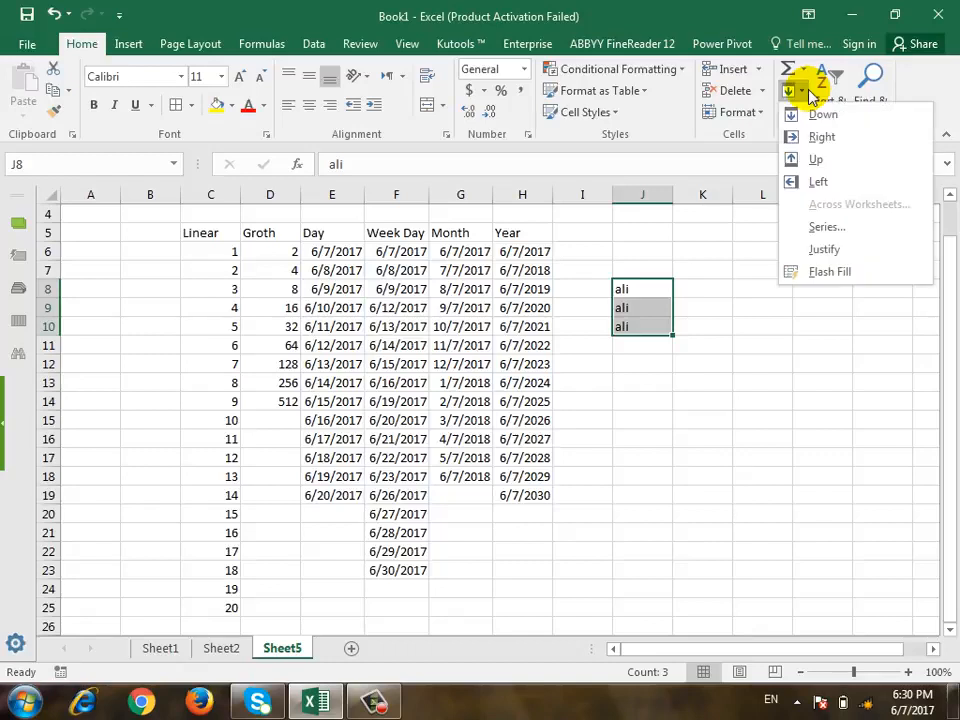
{"action": "left_click", "coordinate": [826, 250]}
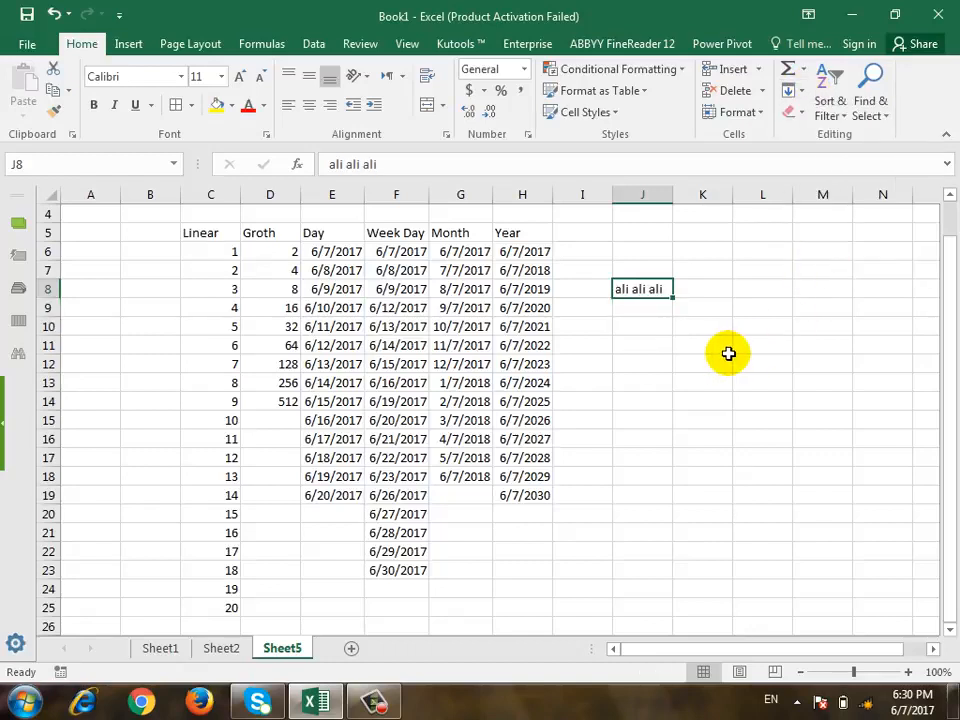
{"action": "left_click", "coordinate": [795, 92]}
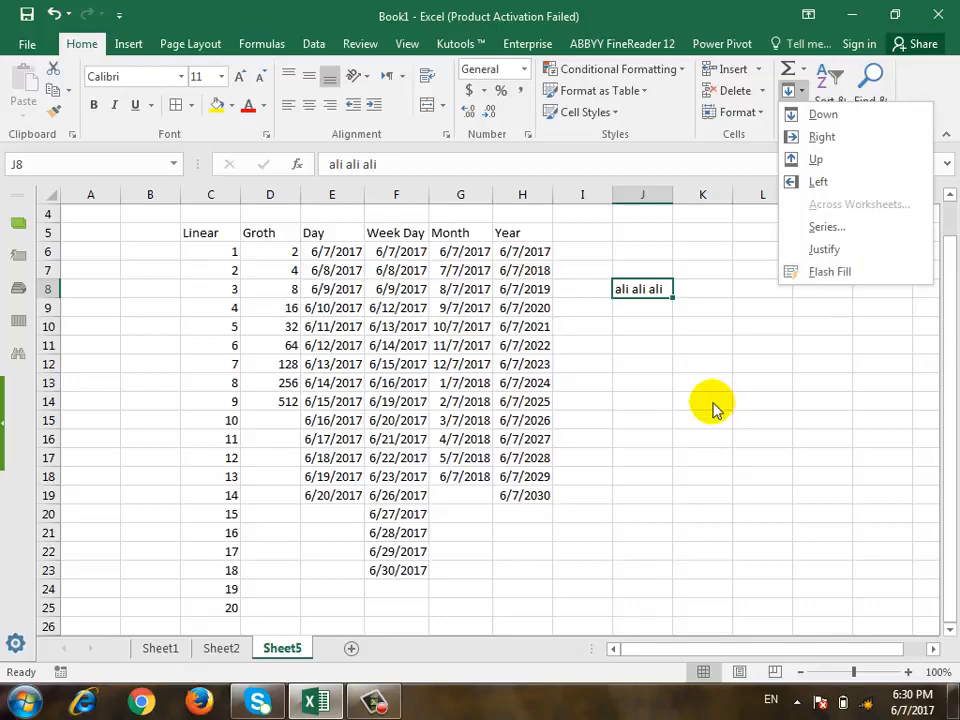
{"action": "left_click", "coordinate": [769, 324]}
{"action": "left_click", "coordinate": [822, 326]}
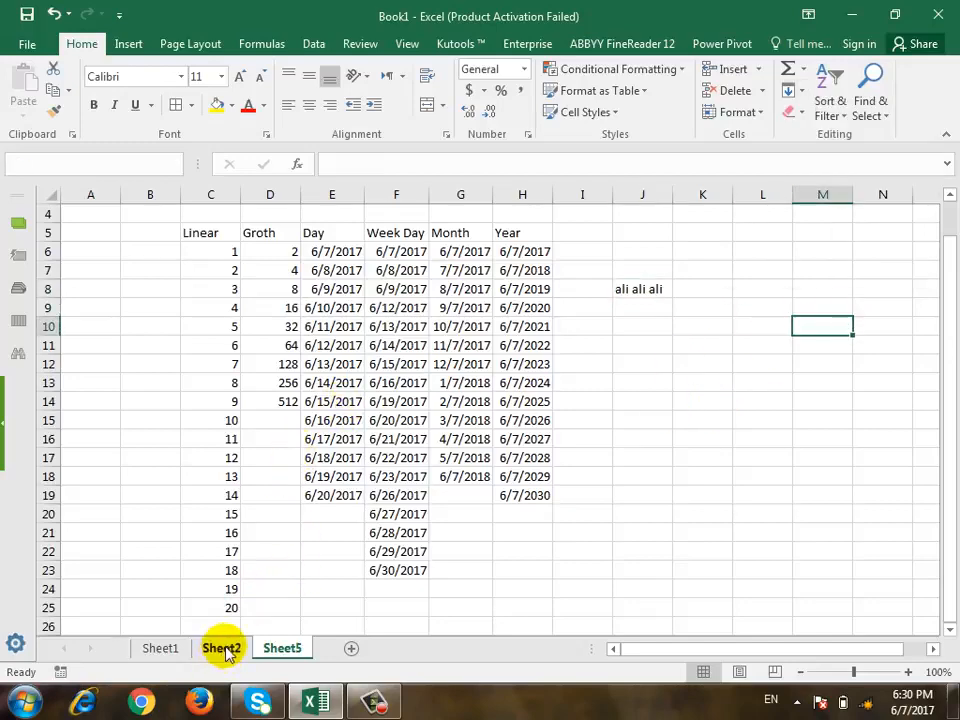
On Sheet2, enter the name used in column B, in lowercase, into cells B18, B19 and B20.
{"action": "left_click", "coordinate": [221, 648]}
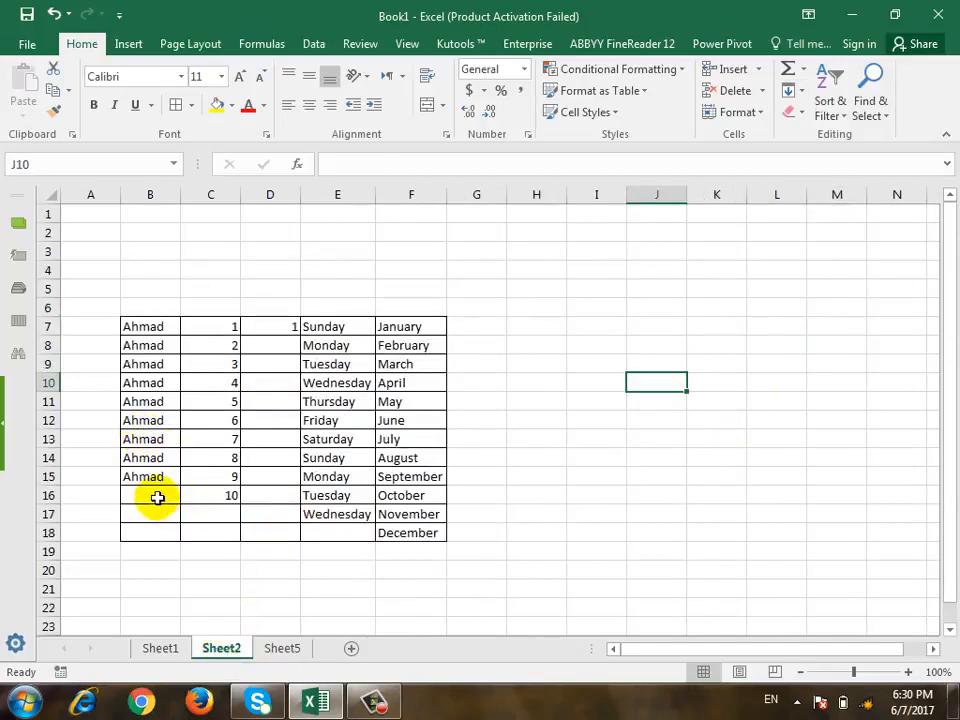
{"action": "left_click", "coordinate": [144, 531]}
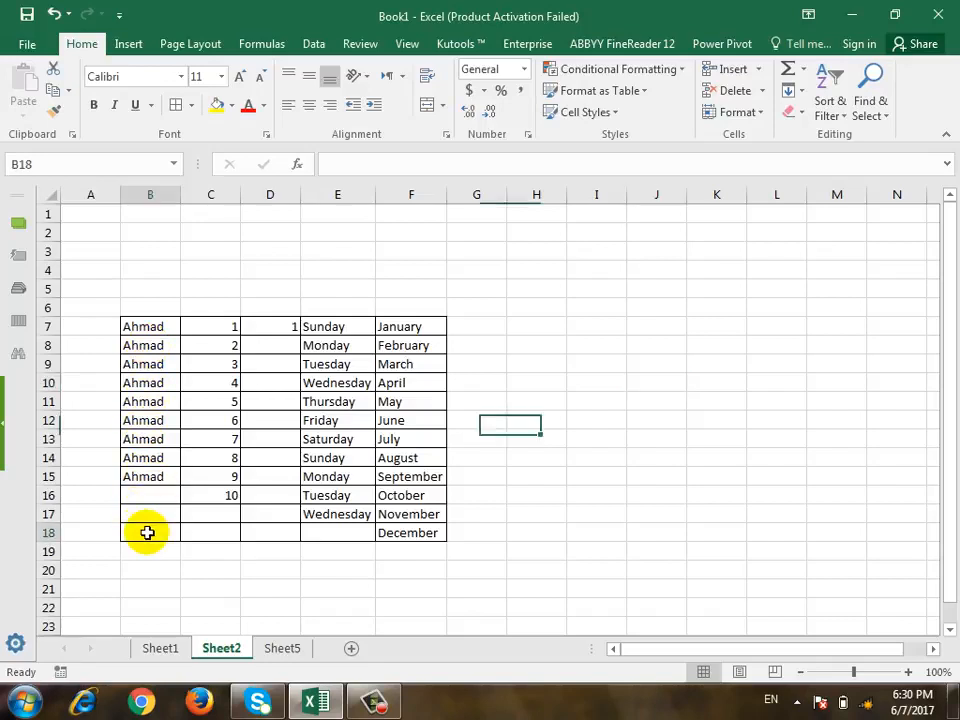
{"action": "type", "text": "ah"}
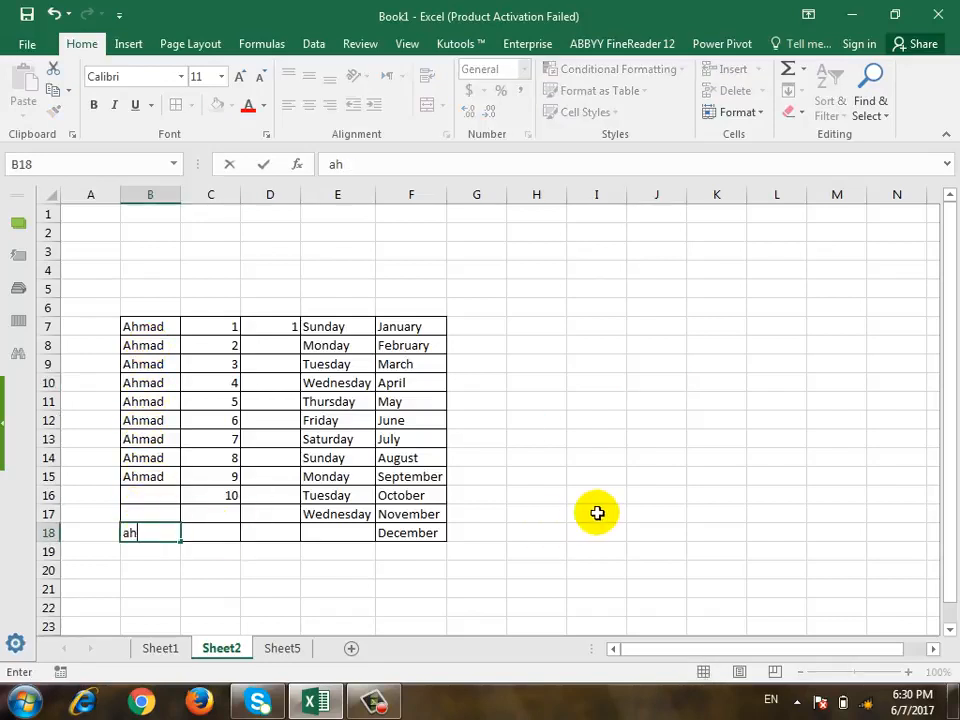
{"action": "type", "text": "mad"}
{"action": "key", "text": "Return"}
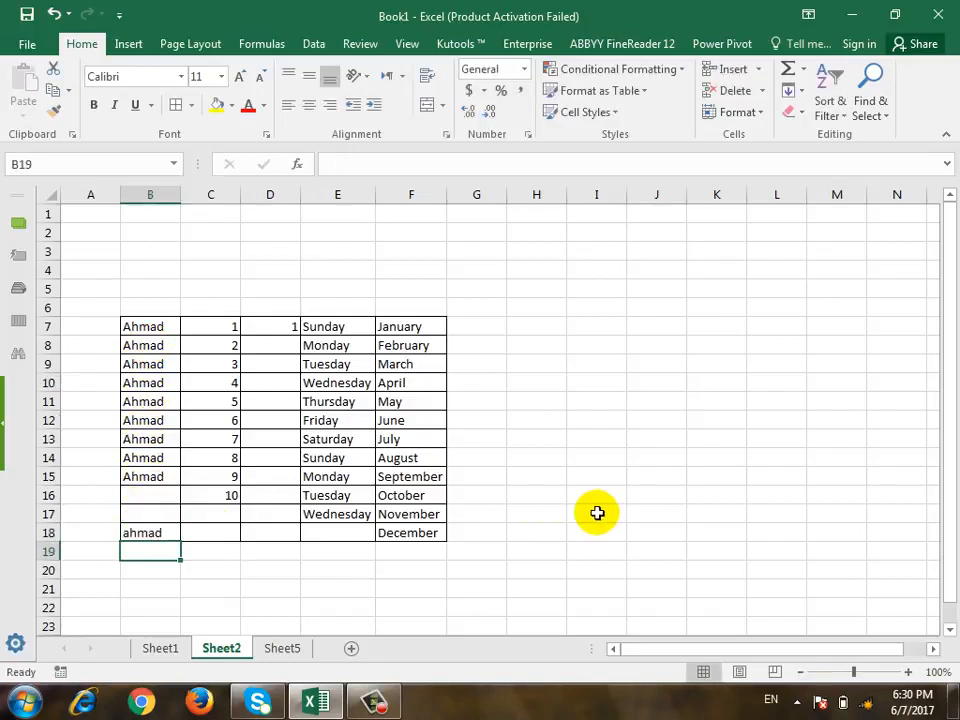
{"action": "type", "text": "ahmad"}
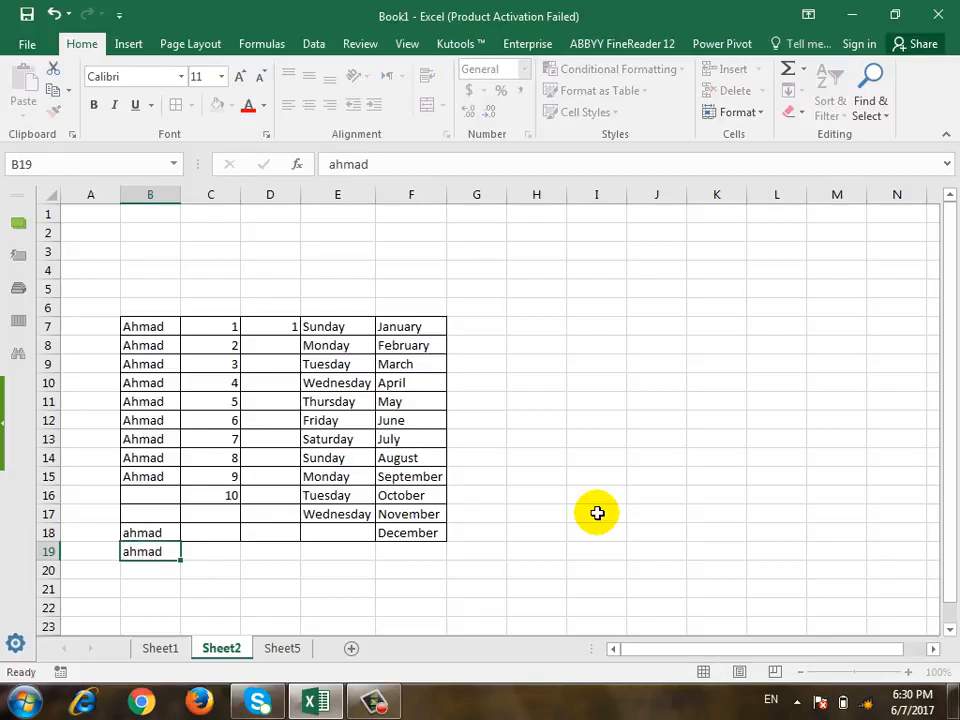
{"action": "key", "text": "Return"}
{"action": "type", "text": "ahmad"}
{"action": "key", "text": "ctrl+Return"}
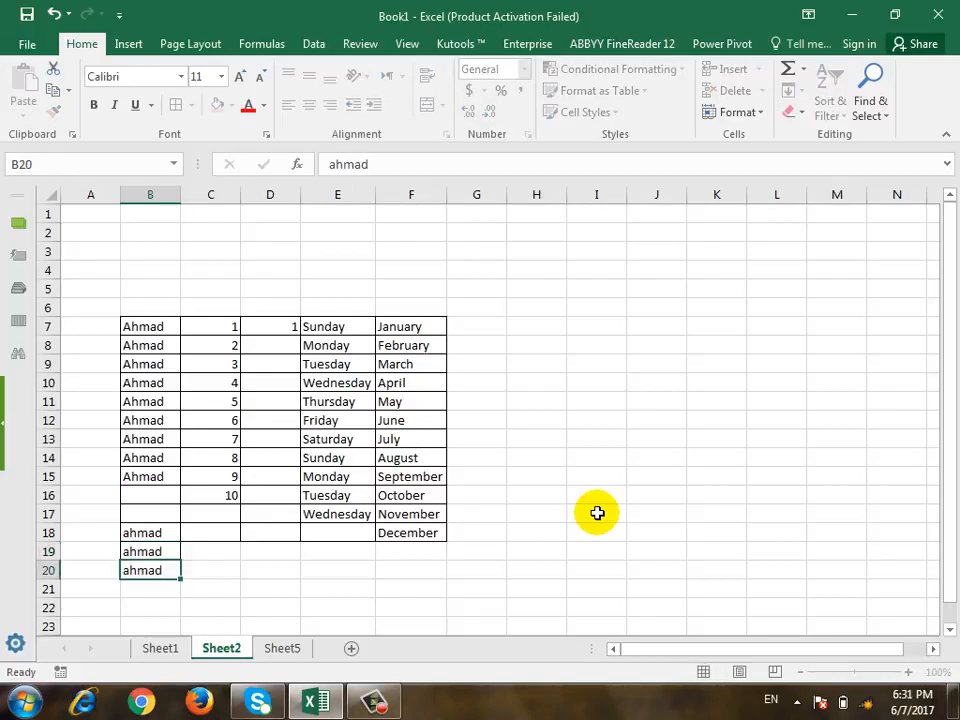
{"action": "key", "text": "Return"}
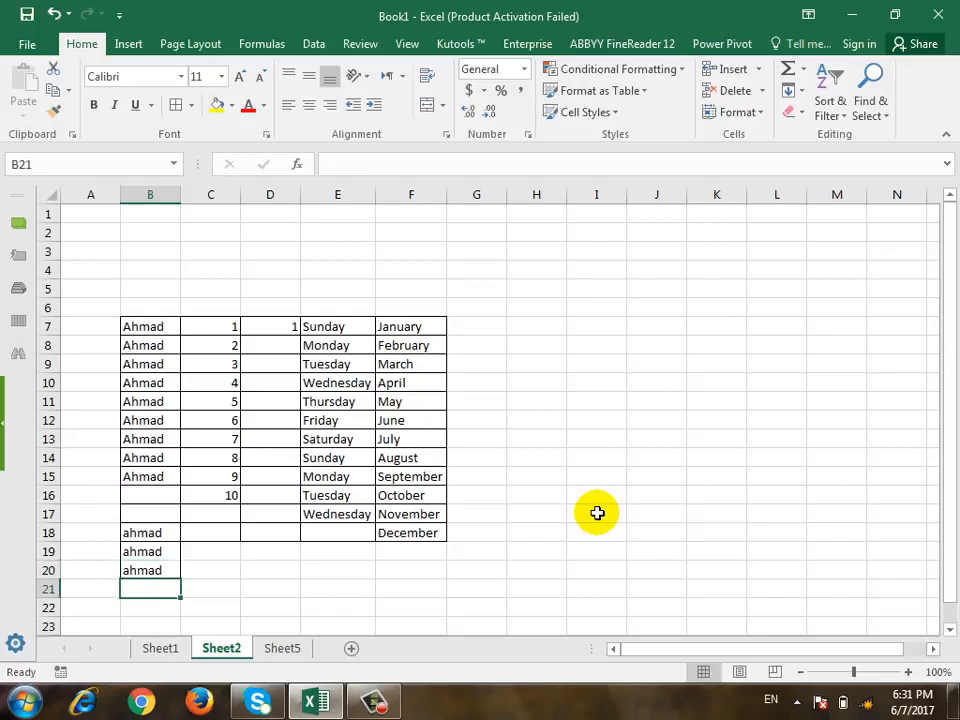
Clear the name from cell B10 to leave a gap in column B.
{"action": "left_click", "coordinate": [152, 506]}
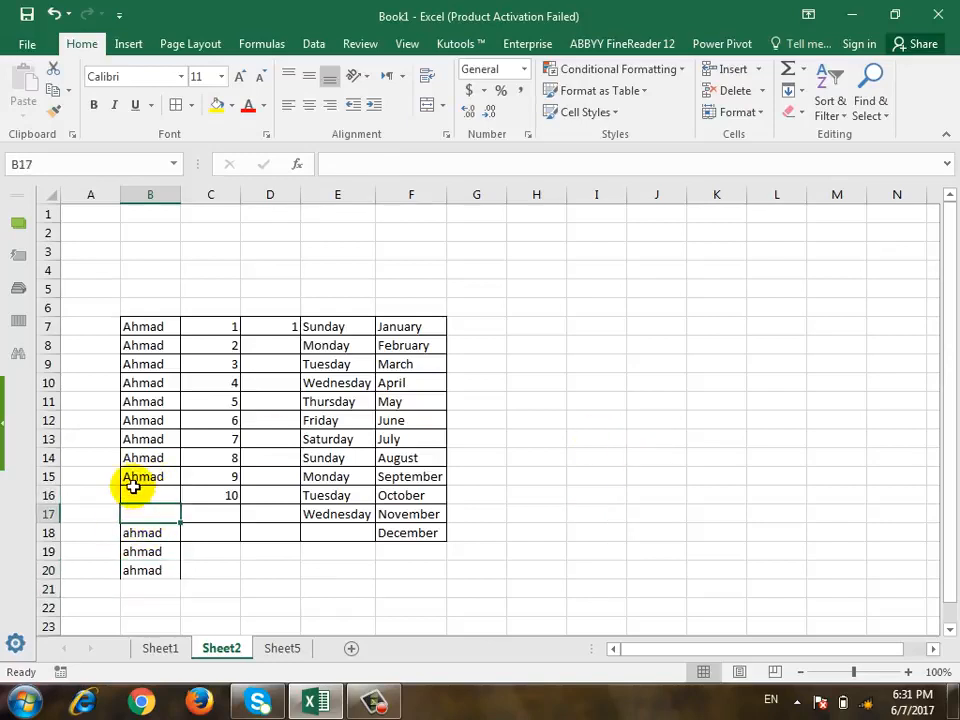
{"action": "scroll", "coordinate": [133, 484], "scroll_direction": "down", "scroll_amount": 2}
{"action": "left_click", "coordinate": [156, 270]}
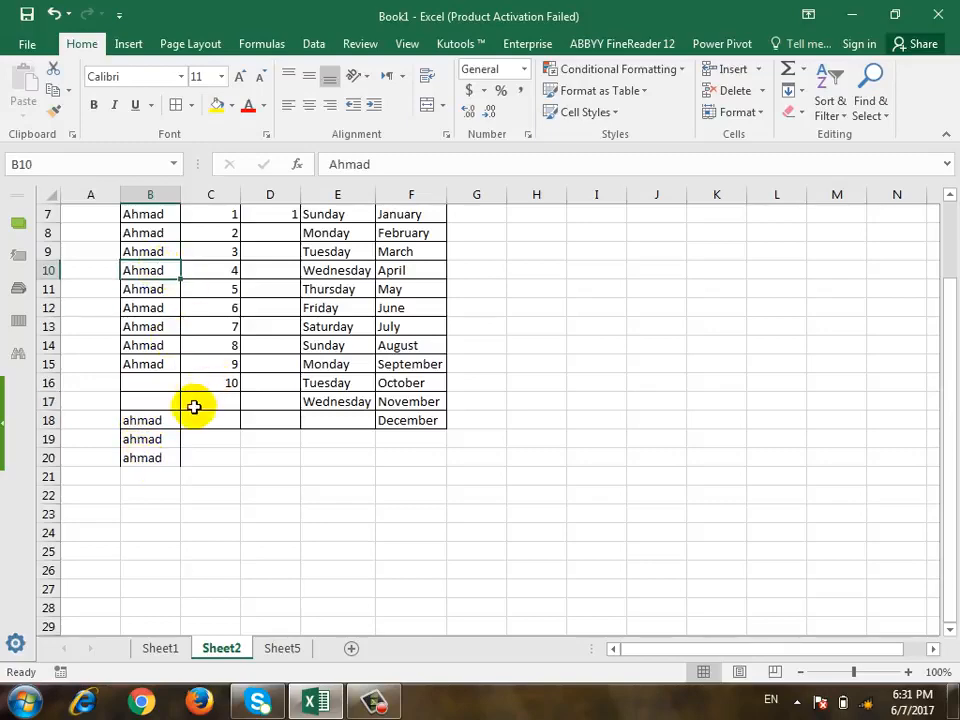
{"action": "scroll", "coordinate": [196, 405], "scroll_direction": "up", "scroll_amount": 2}
{"action": "scroll", "coordinate": [195, 408], "scroll_direction": "down", "scroll_amount": 1}
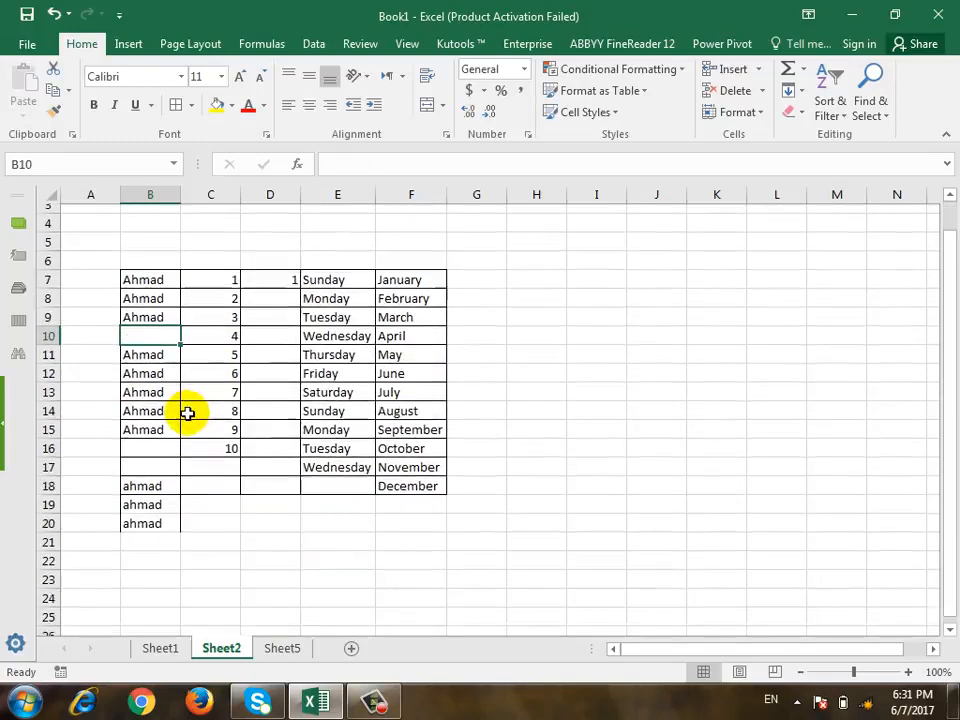
Try to fill the blank cells in B7:B22 with Flash Fill, and dismiss the message.
{"action": "left_click_drag", "start_coordinate": [146, 268], "coordinate": [127, 550]}
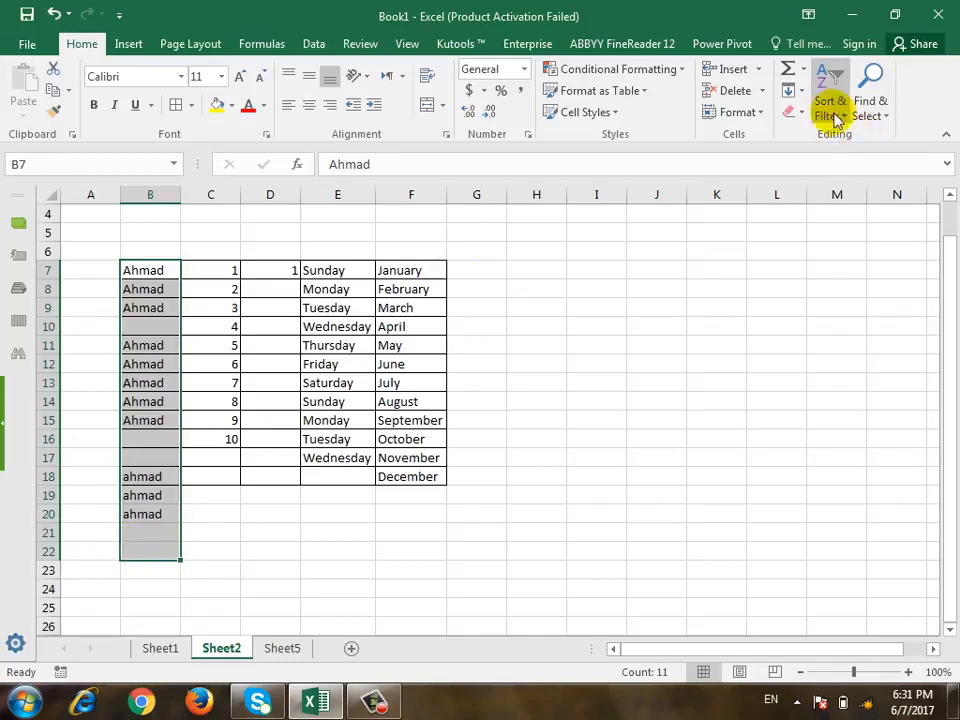
{"action": "left_click", "coordinate": [792, 91]}
{"action": "left_click", "coordinate": [812, 271]}
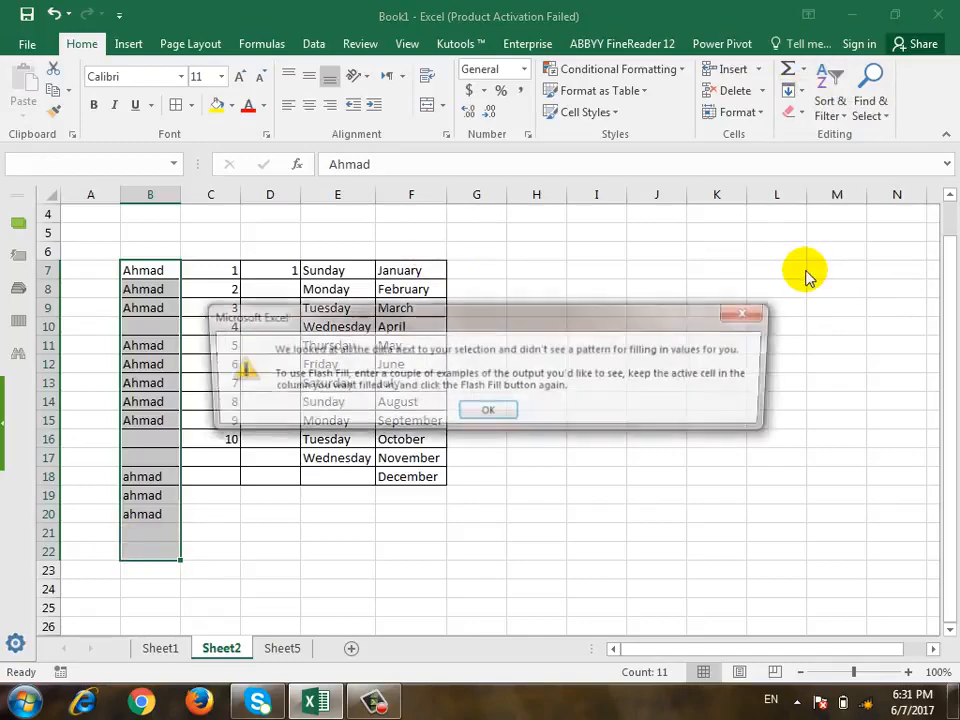
{"action": "left_click", "coordinate": [489, 413]}
{"action": "left_click", "coordinate": [284, 327]}
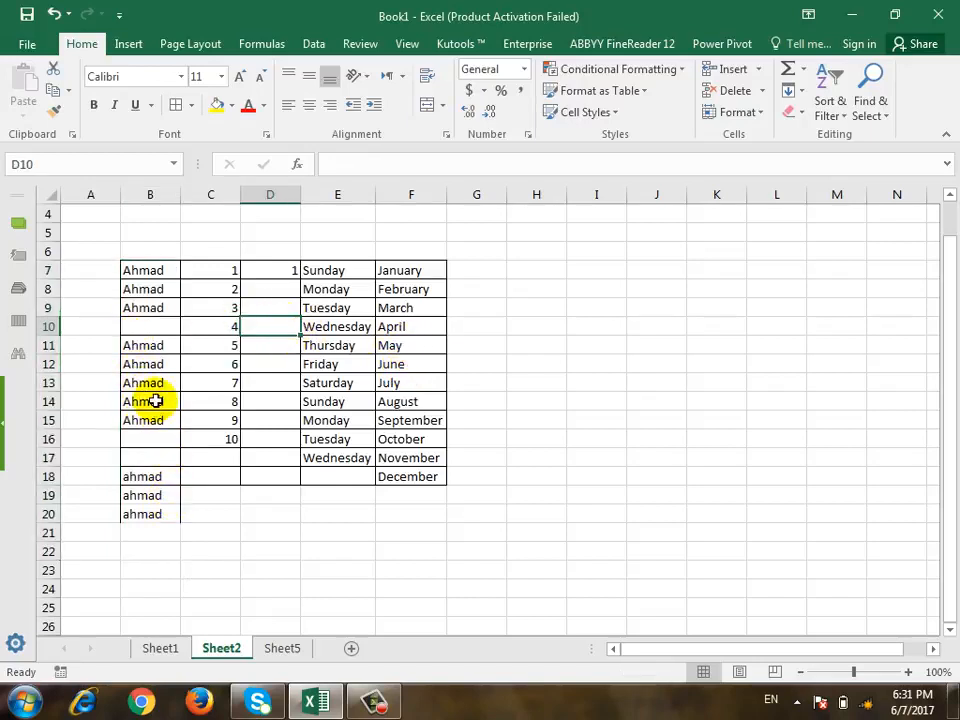
Use Flash Fill on B14:B17 and on B8:B10 to fill the remaining blank cells in column B.
{"action": "left_click_drag", "start_coordinate": [154, 401], "coordinate": [160, 458]}
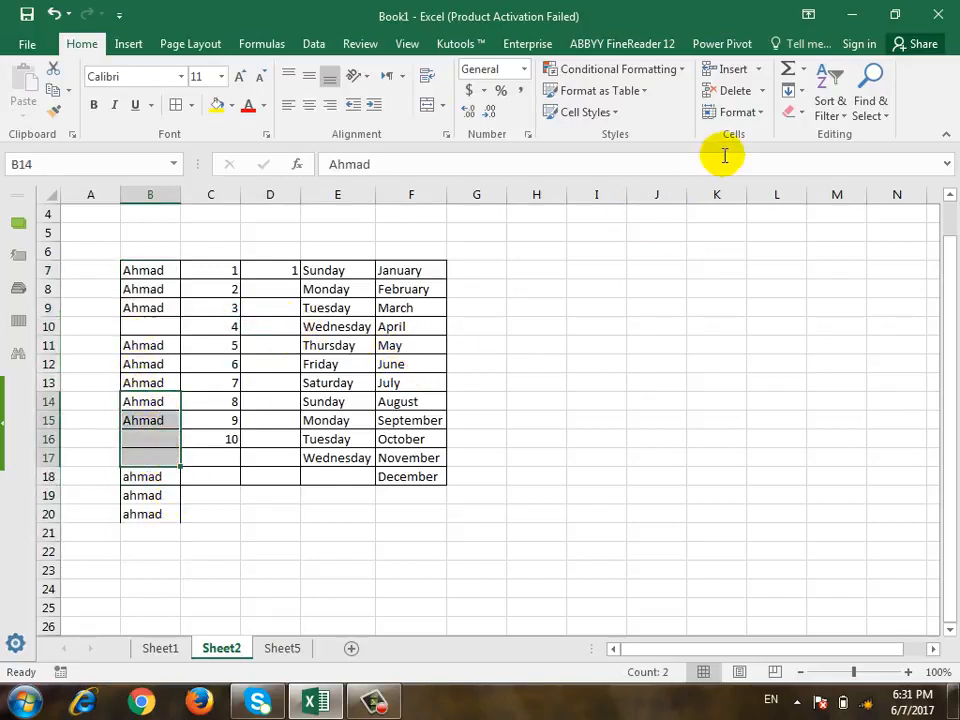
{"action": "left_click", "coordinate": [801, 91]}
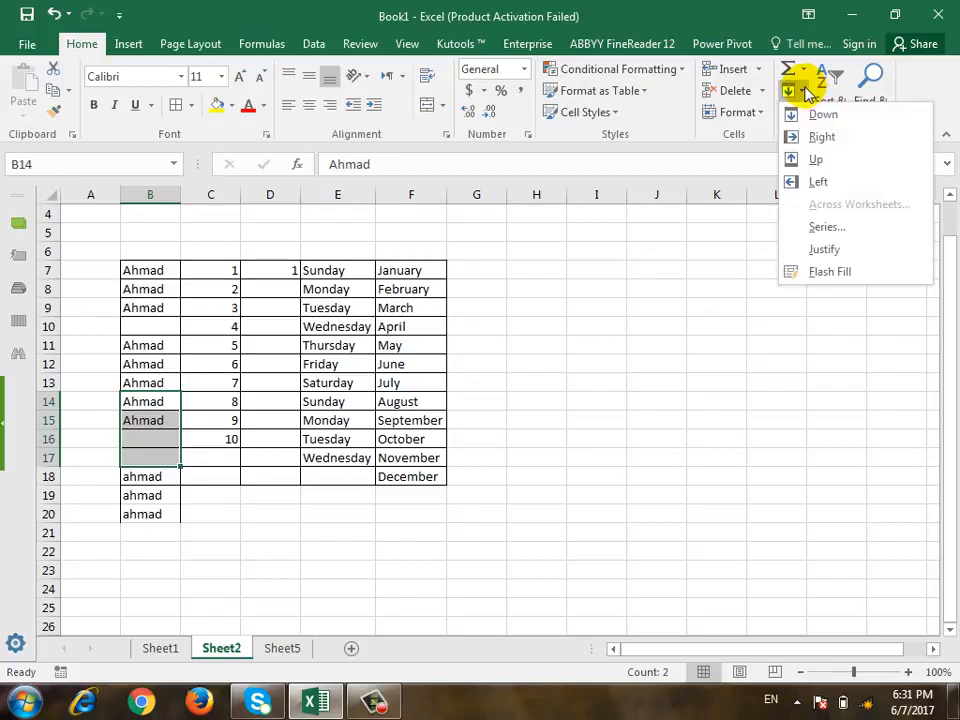
{"action": "left_click", "coordinate": [824, 272]}
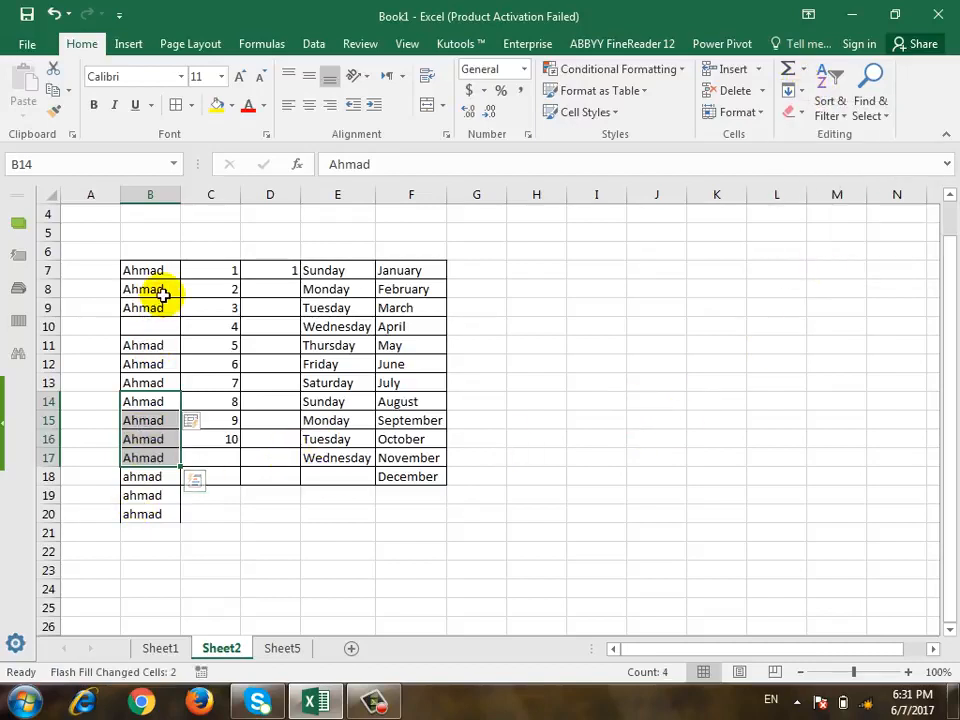
{"action": "left_click_drag", "start_coordinate": [161, 290], "coordinate": [166, 329]}
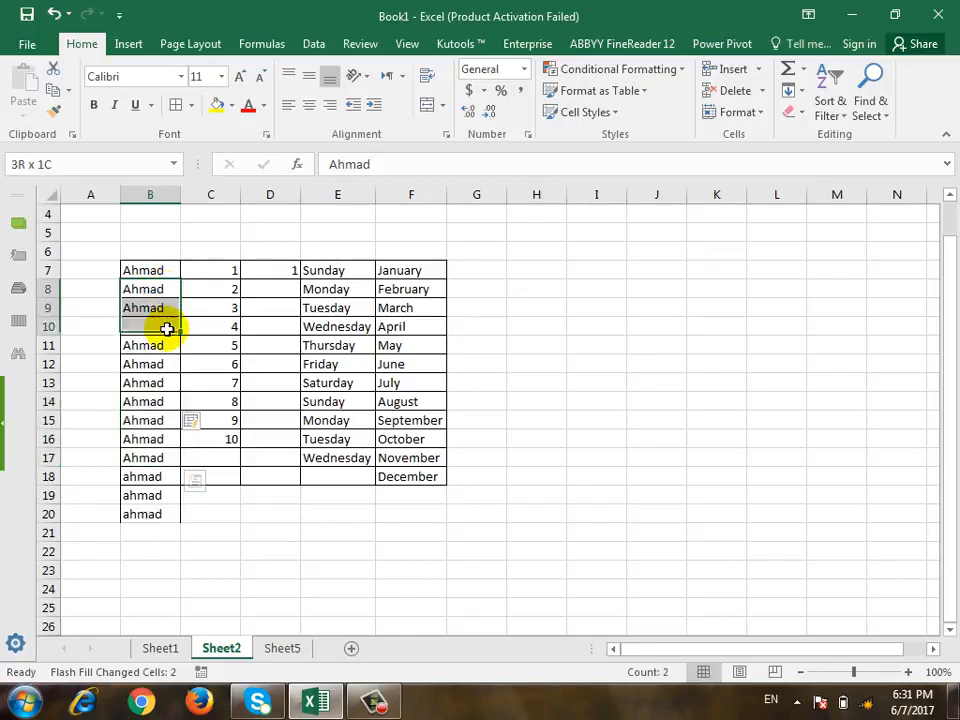
{"action": "left_click", "coordinate": [799, 91]}
{"action": "left_click", "coordinate": [824, 272]}
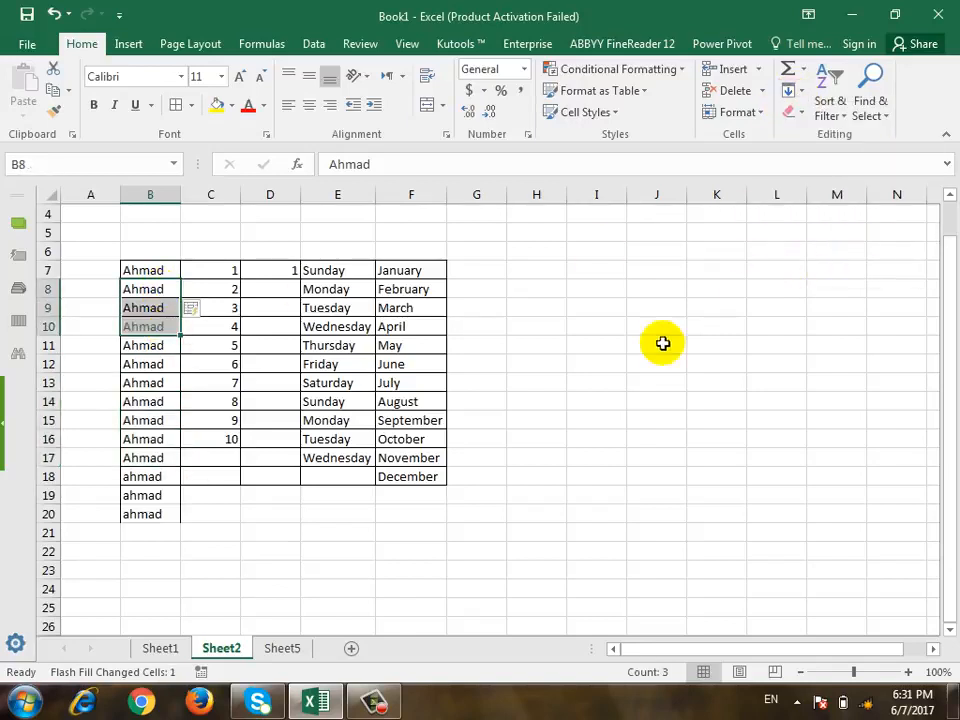
{"action": "left_click", "coordinate": [589, 360]}
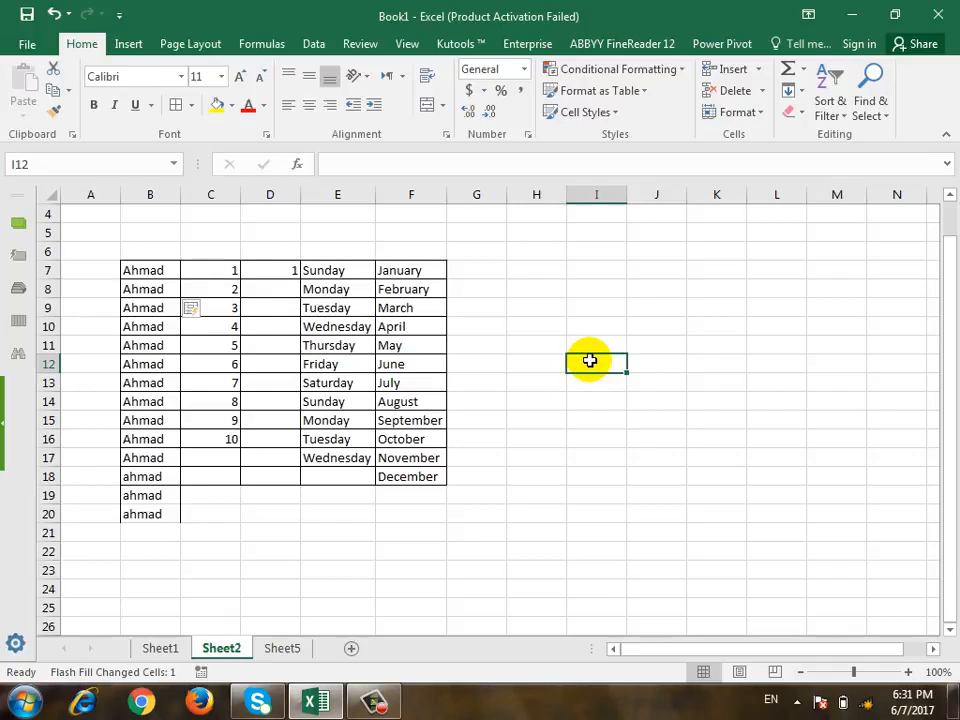
{"action": "left_click", "coordinate": [805, 92]}
{"action": "left_click", "coordinate": [808, 120]}
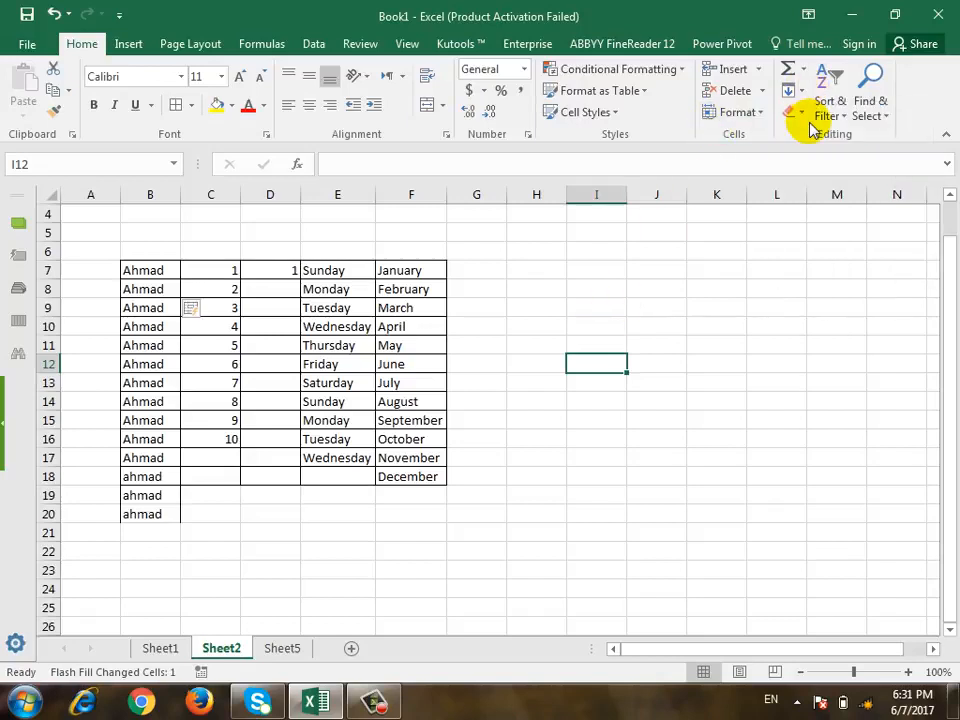
{"action": "left_click", "coordinate": [805, 113]}
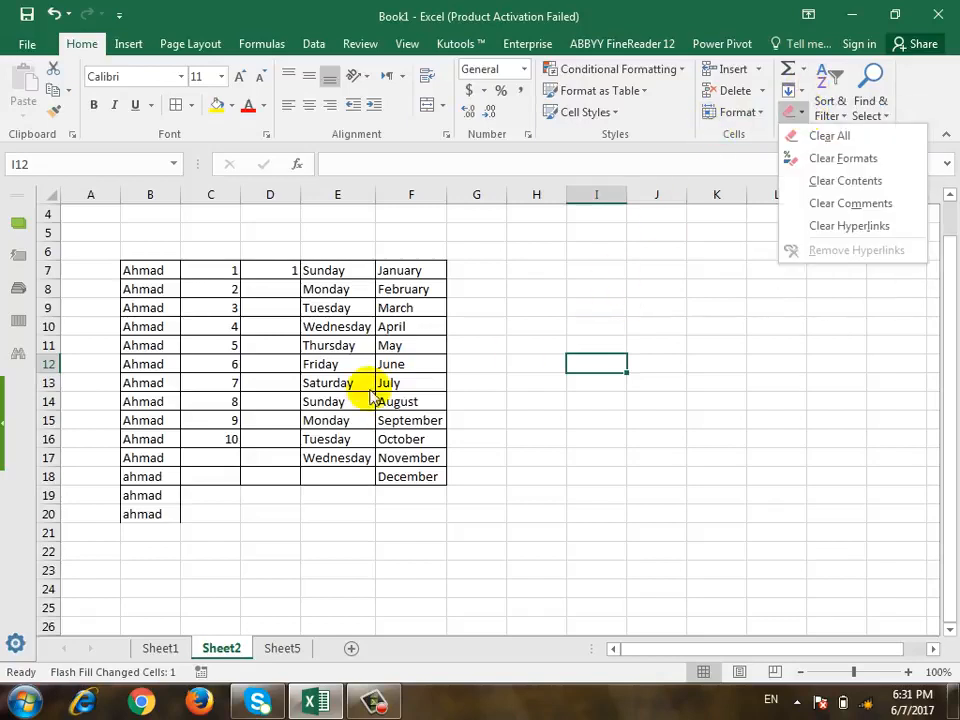
{"action": "left_click", "coordinate": [345, 352]}
Format the table range B7:F20 with a yellow fill and bold red text at font size 12.
{"action": "left_click_drag", "start_coordinate": [145, 270], "coordinate": [390, 510]}
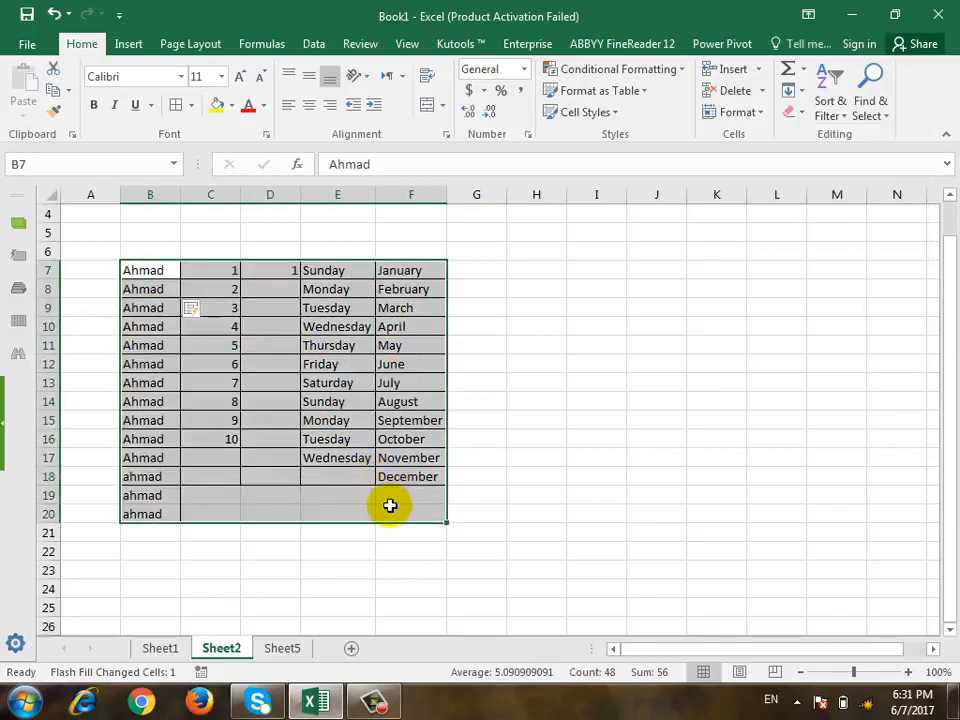
{"action": "left_click", "coordinate": [217, 105]}
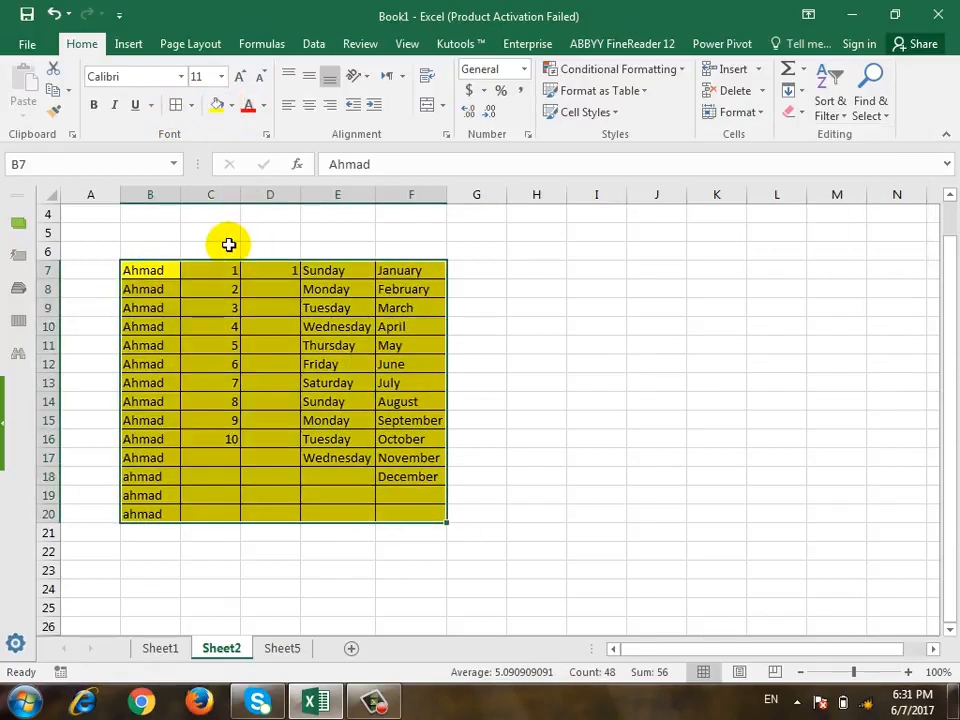
{"action": "left_click", "coordinate": [249, 104]}
{"action": "left_click", "coordinate": [93, 105]}
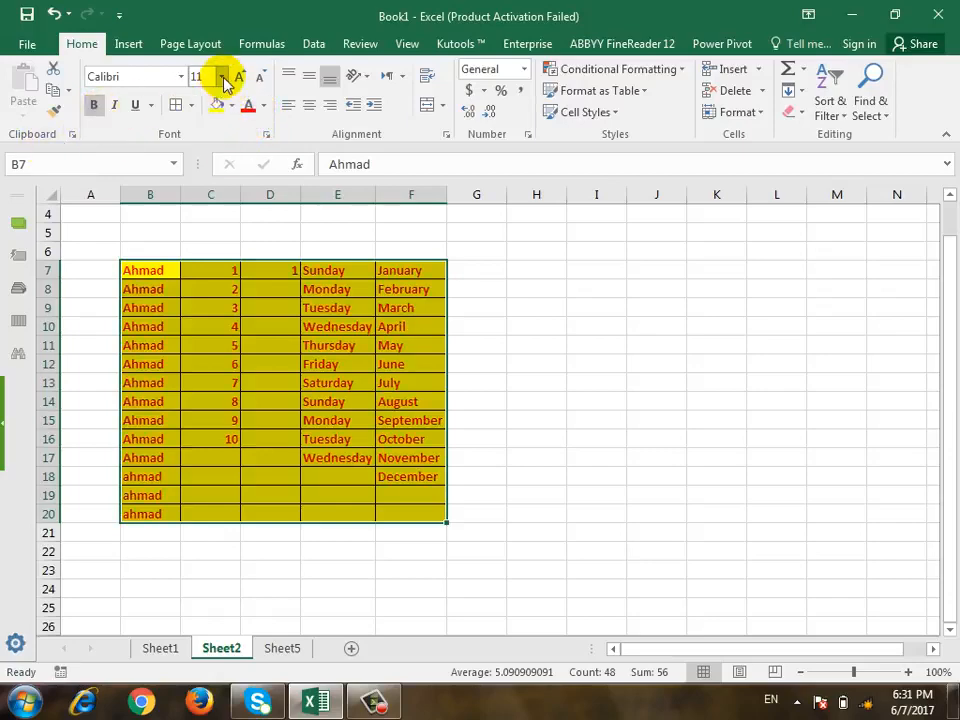
{"action": "left_click", "coordinate": [222, 77]}
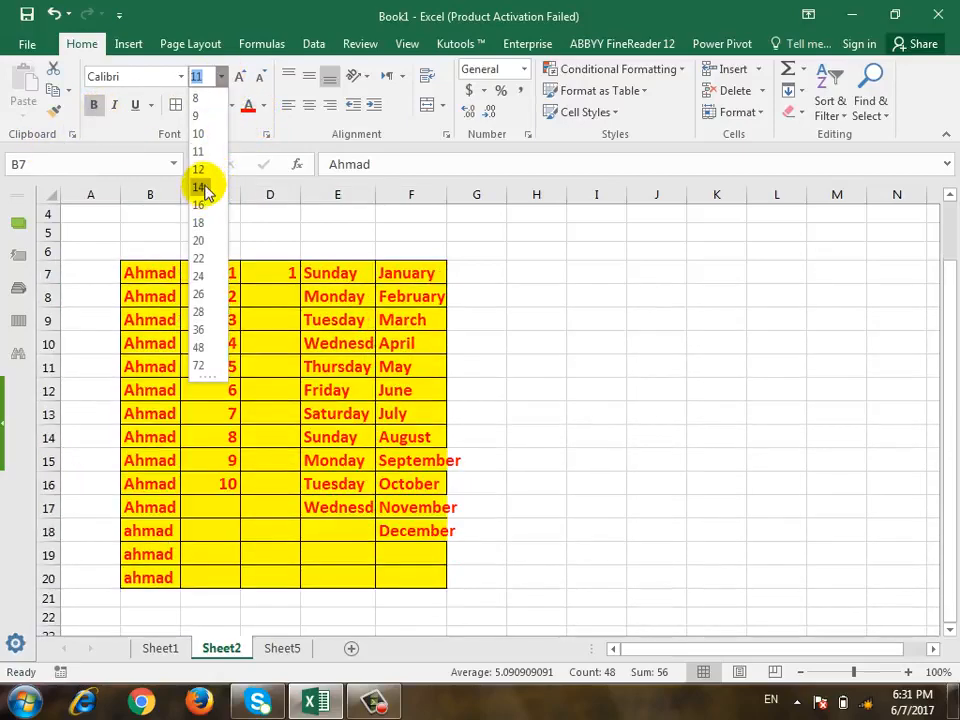
{"action": "left_click", "coordinate": [200, 170]}
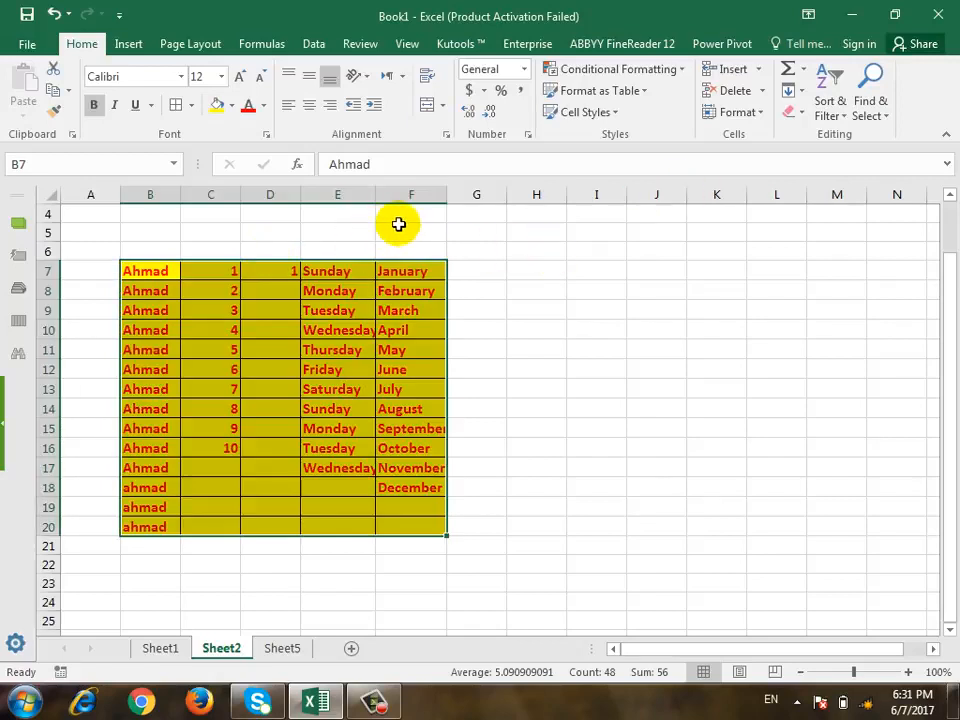
Clear both contents and formatting from B7:F20 with Clear All, and undo it.
{"action": "left_click", "coordinate": [798, 118]}
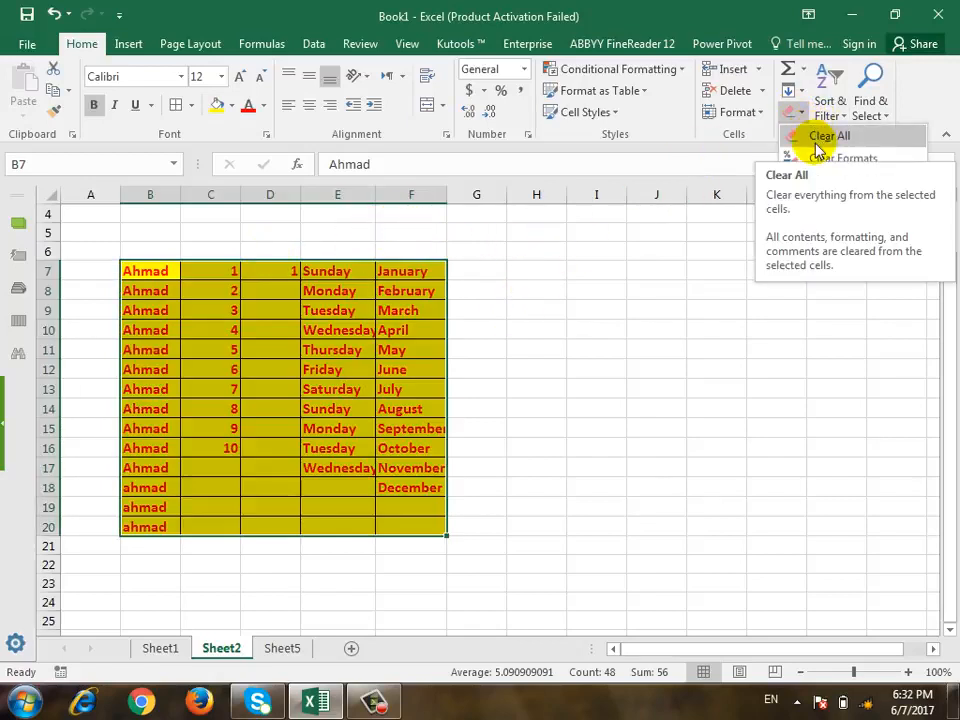
{"action": "left_click", "coordinate": [816, 138]}
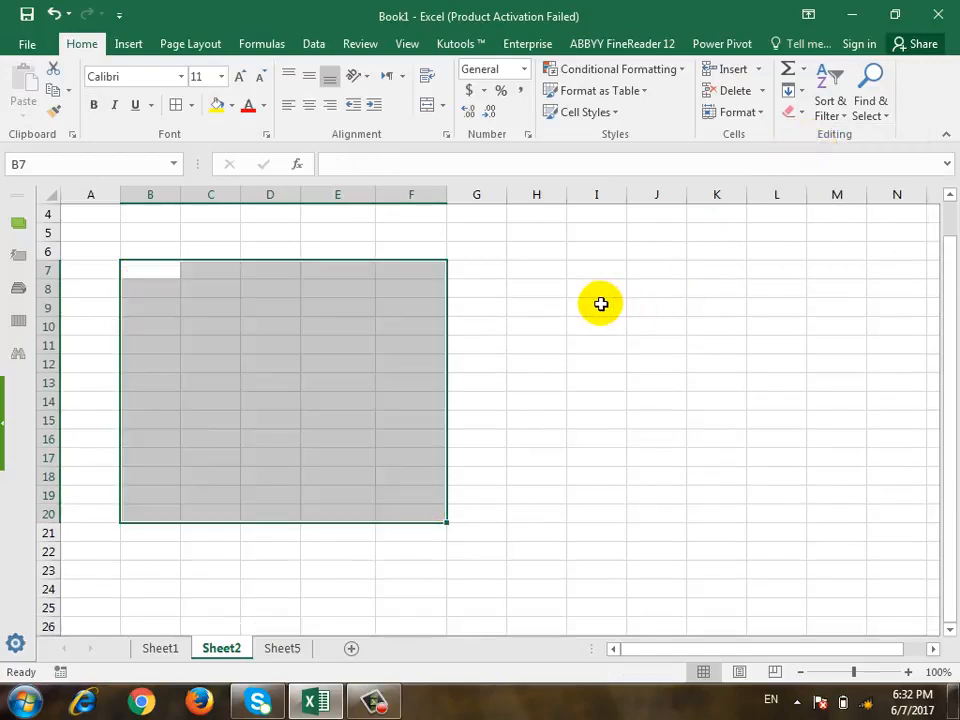
{"action": "key", "text": "ctrl+z"}
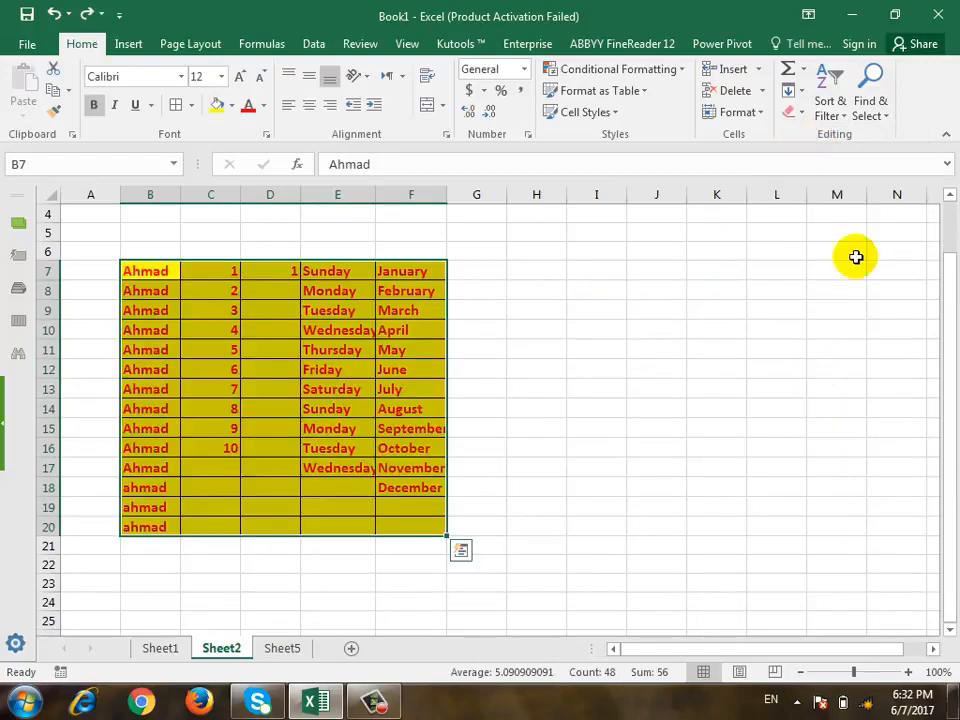
Remove only the formatting from B7:F20 with Clear Formats, and undo it.
{"action": "left_click", "coordinate": [798, 118]}
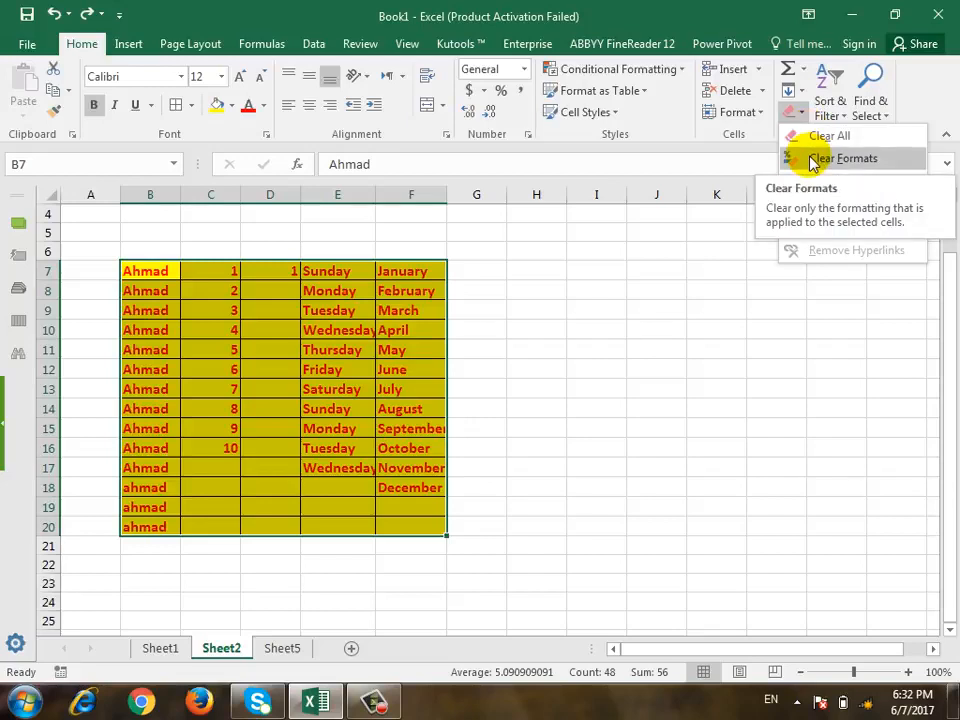
{"action": "left_click", "coordinate": [813, 160]}
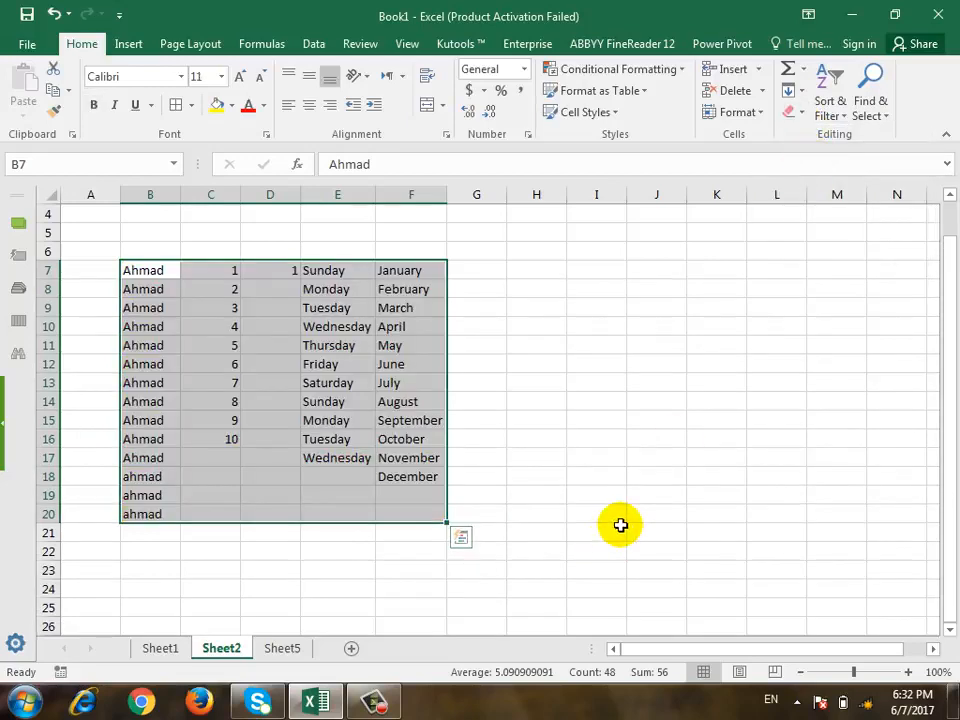
{"action": "key", "text": "ctrl+z"}
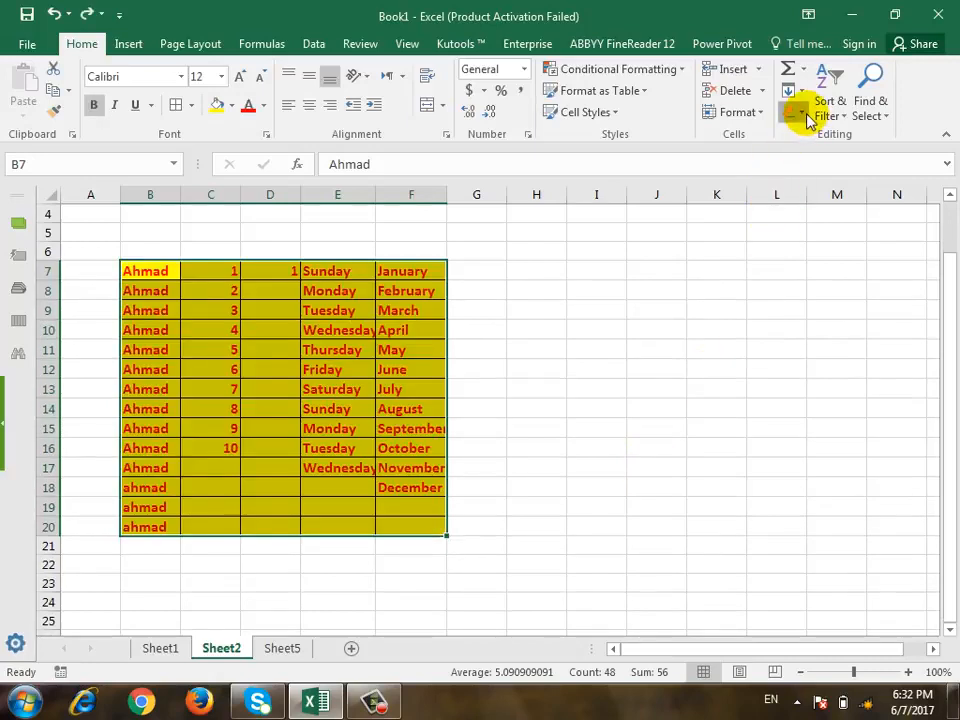
Remove only the cell values from B7:F20 with Clear Contents, and undo it.
{"action": "left_click", "coordinate": [795, 112]}
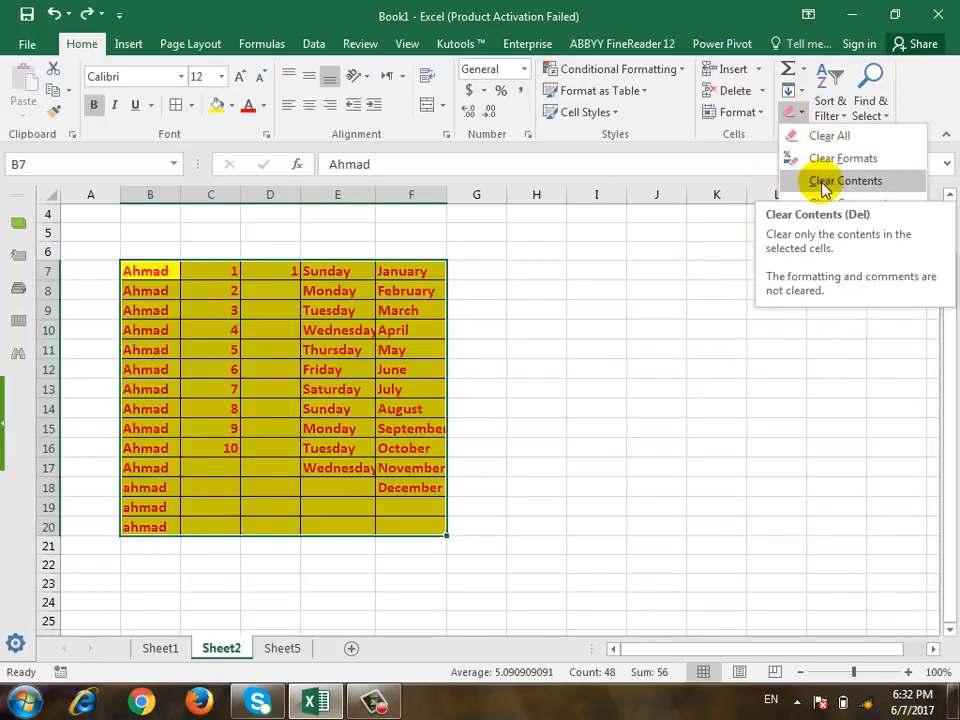
{"action": "left_click", "coordinate": [825, 181]}
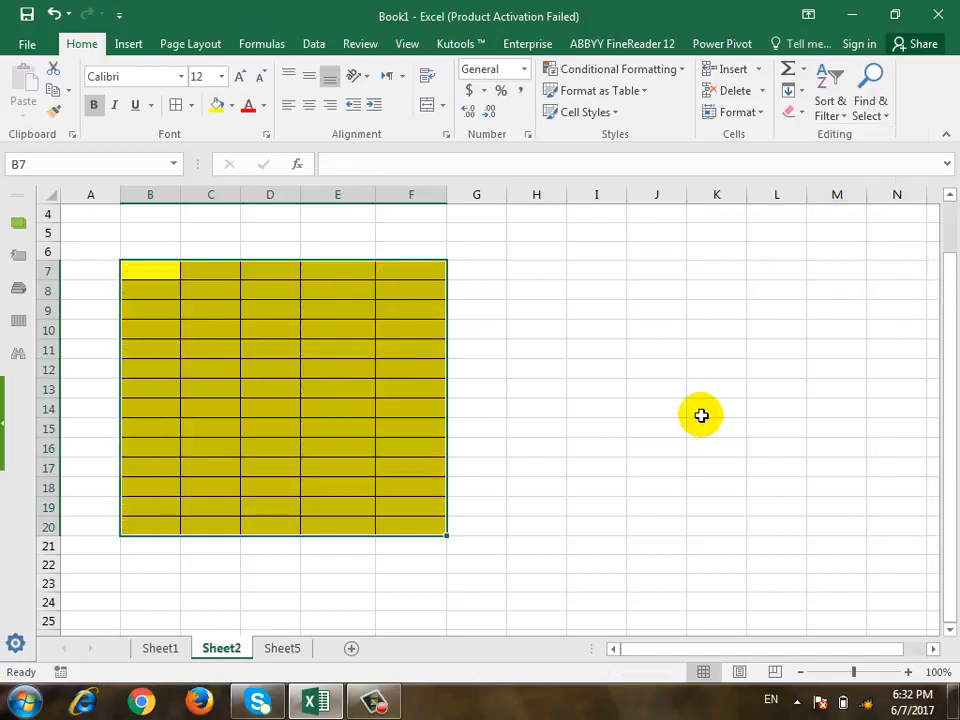
{"action": "key", "text": "ctrl+z"}
{"action": "left_click", "coordinate": [795, 112]}
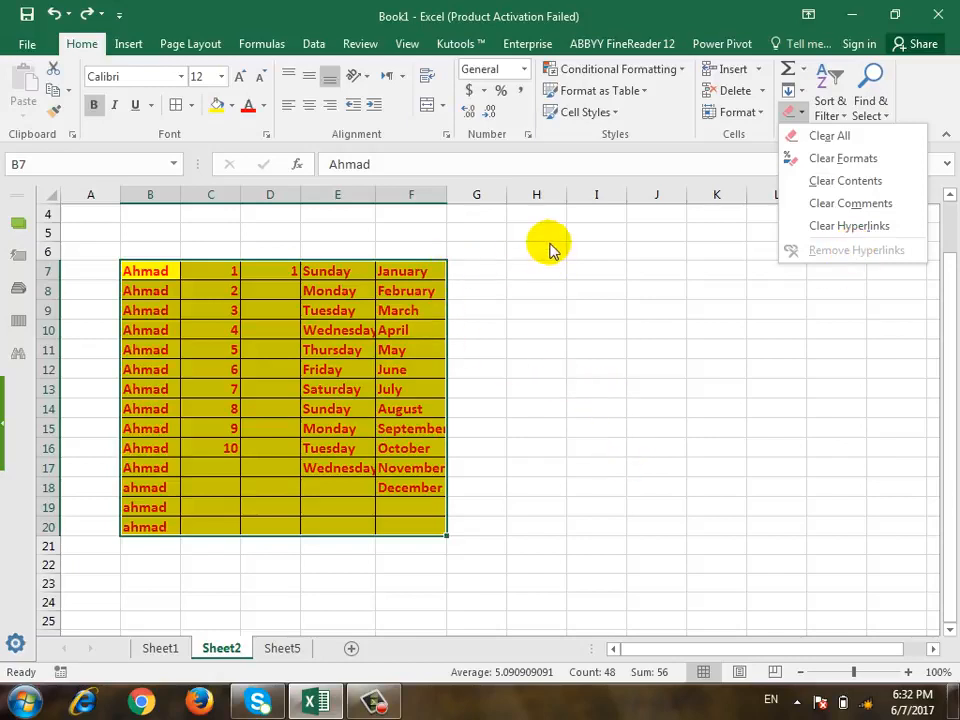
{"action": "left_click", "coordinate": [806, 114]}
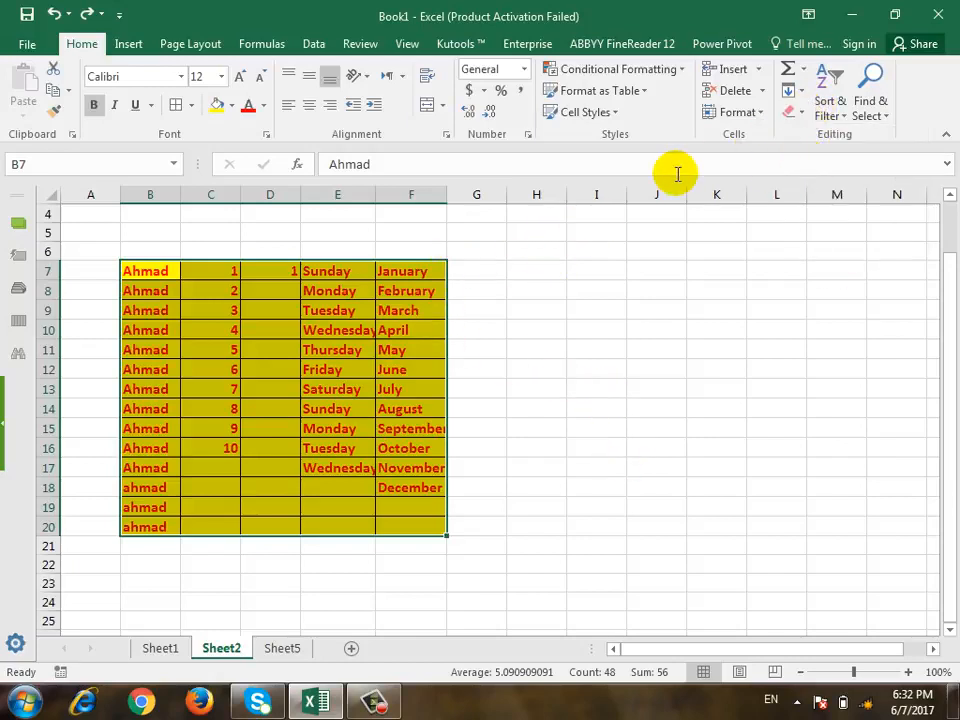
{"action": "left_click", "coordinate": [841, 118]}
{"action": "left_click", "coordinate": [841, 118]}
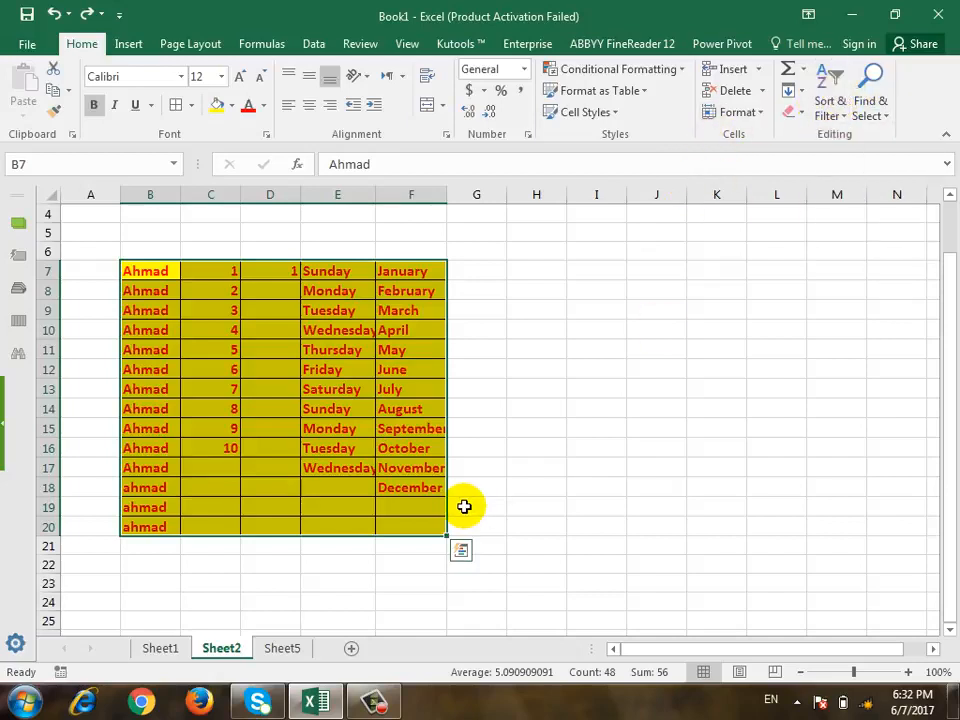
{"action": "left_click", "coordinate": [385, 706]}
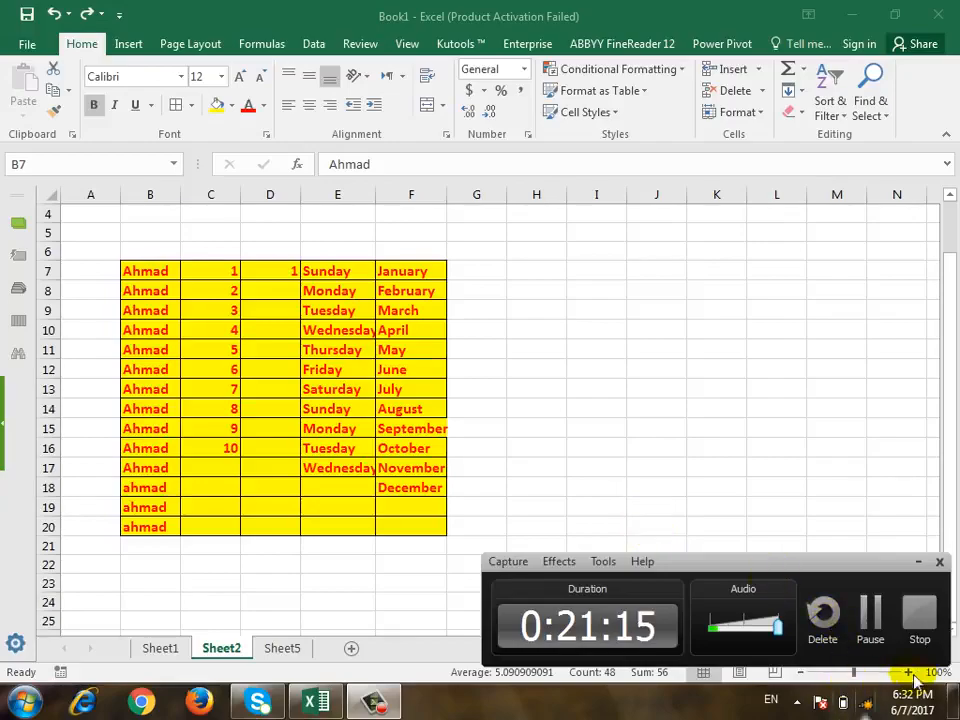